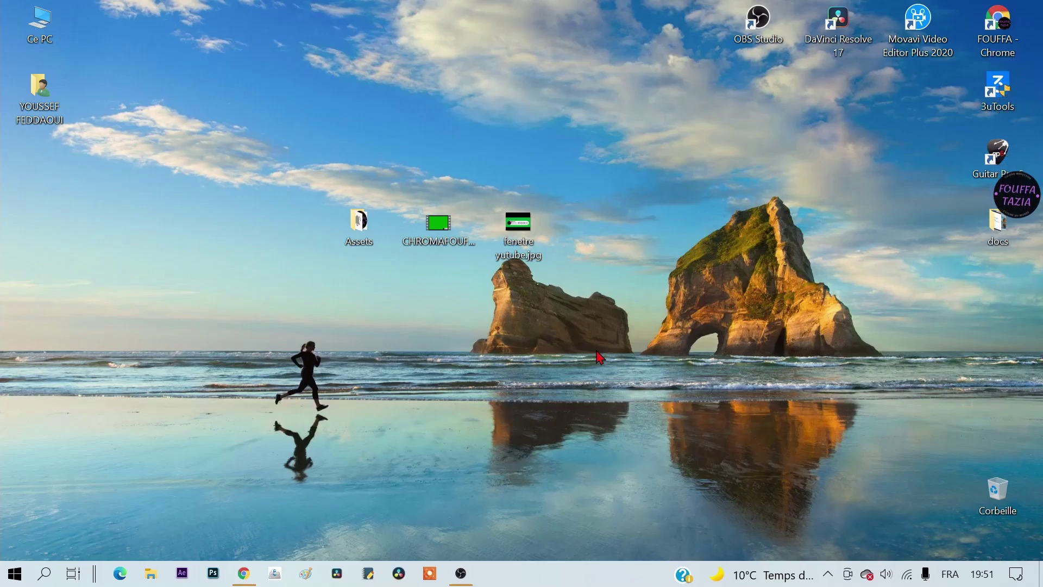
Step: Open fenetre yutube.jpg on the desktop to view the example subscribe banner
{"action": "double_click", "coordinate": [523, 234]}
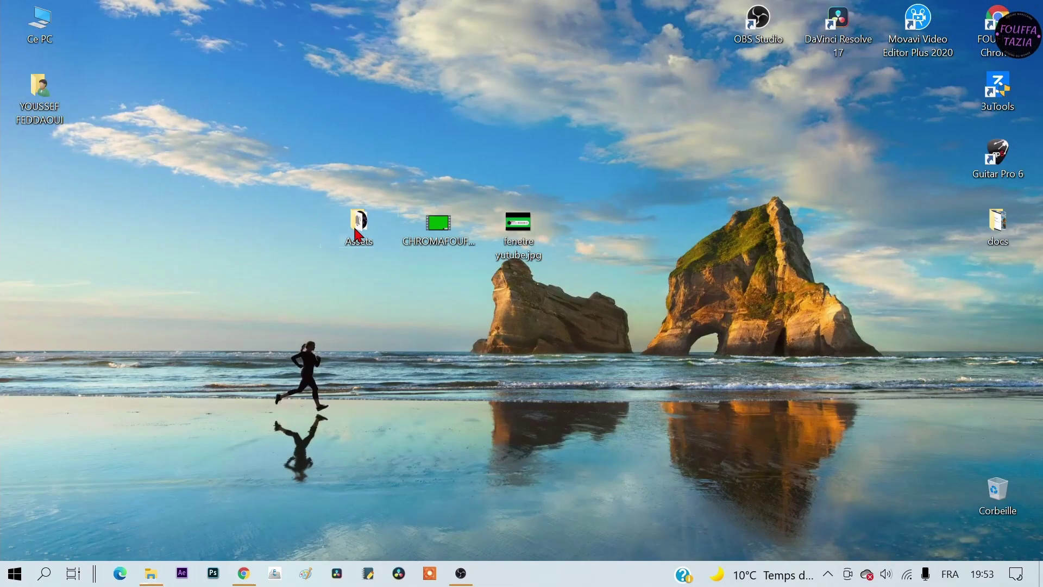
Step: Review the six media files in the Assets folder, then close its window
{"action": "double_click", "coordinate": [357, 228]}
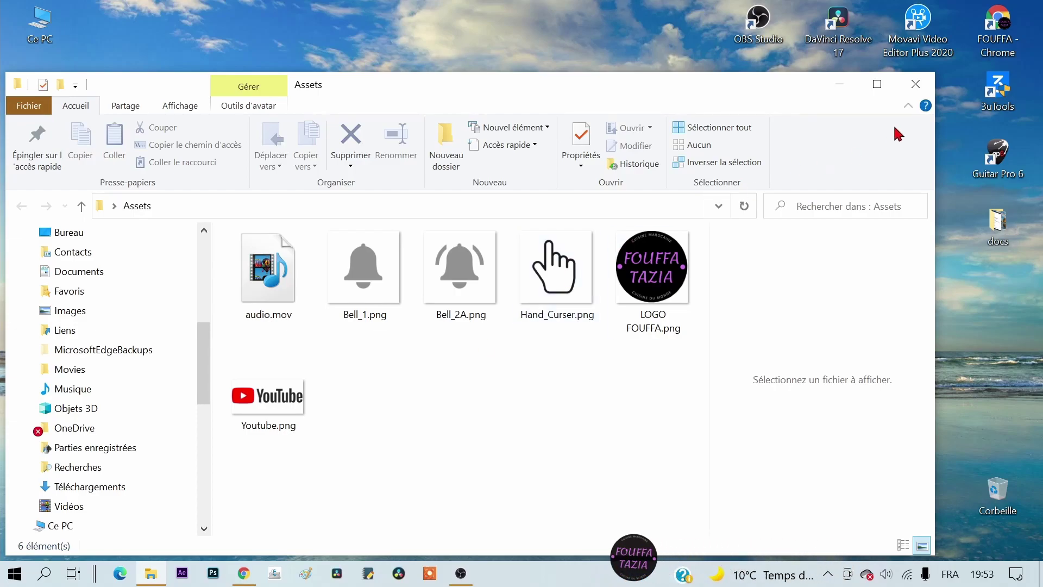
{"action": "left_click", "coordinate": [916, 84]}
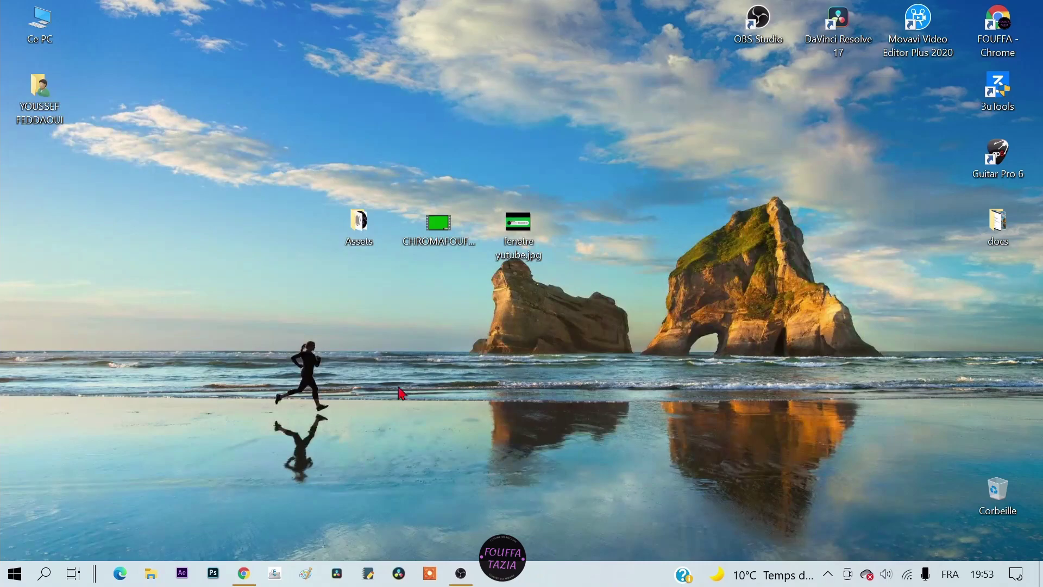
Step: Restore Chrome and run a Google search for 'davinci resolve'
{"action": "left_click", "coordinate": [243, 573]}
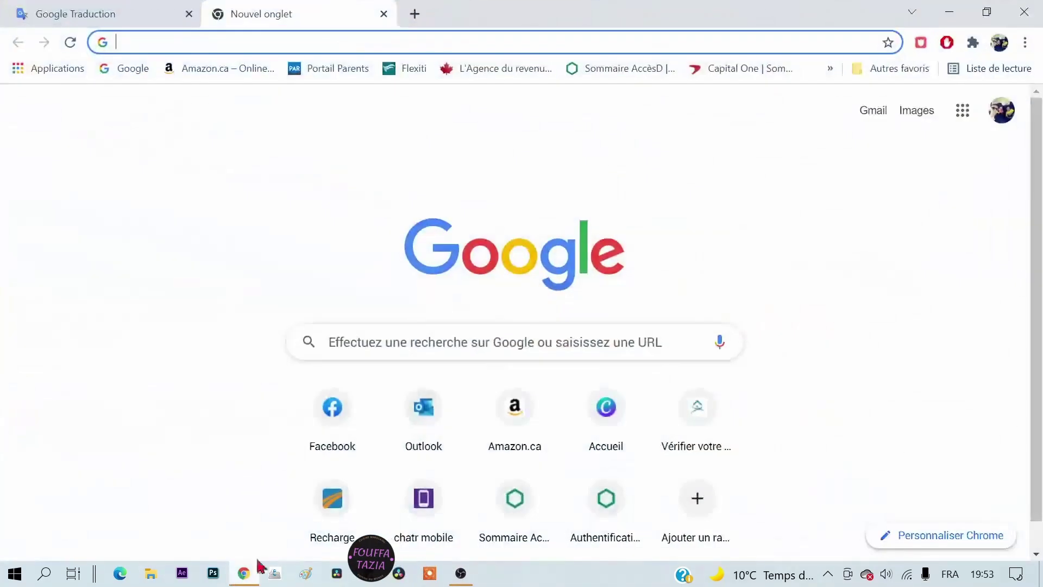
{"action": "left_click", "coordinate": [441, 347]}
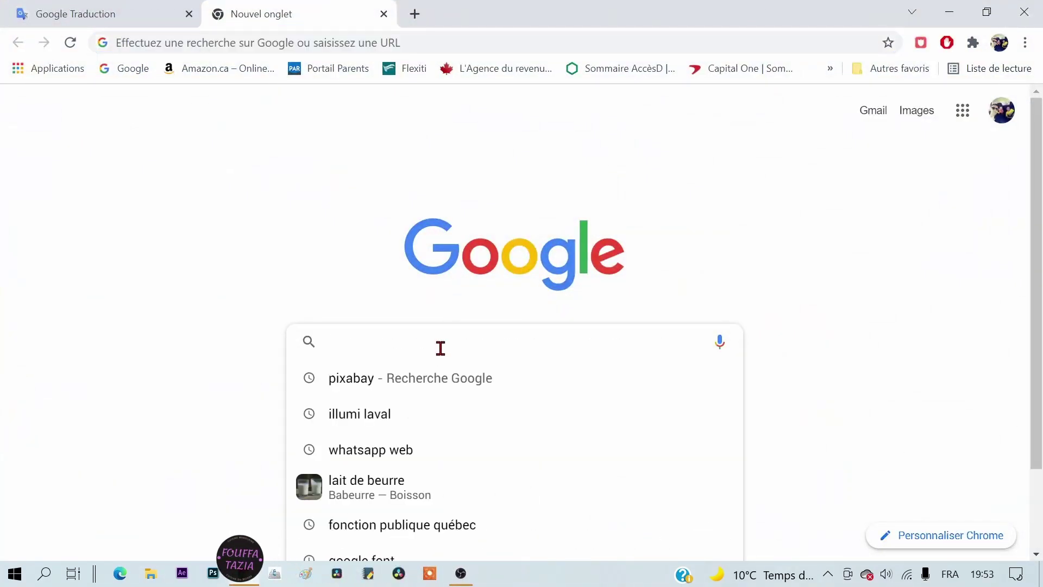
{"action": "type", "text": "d"}
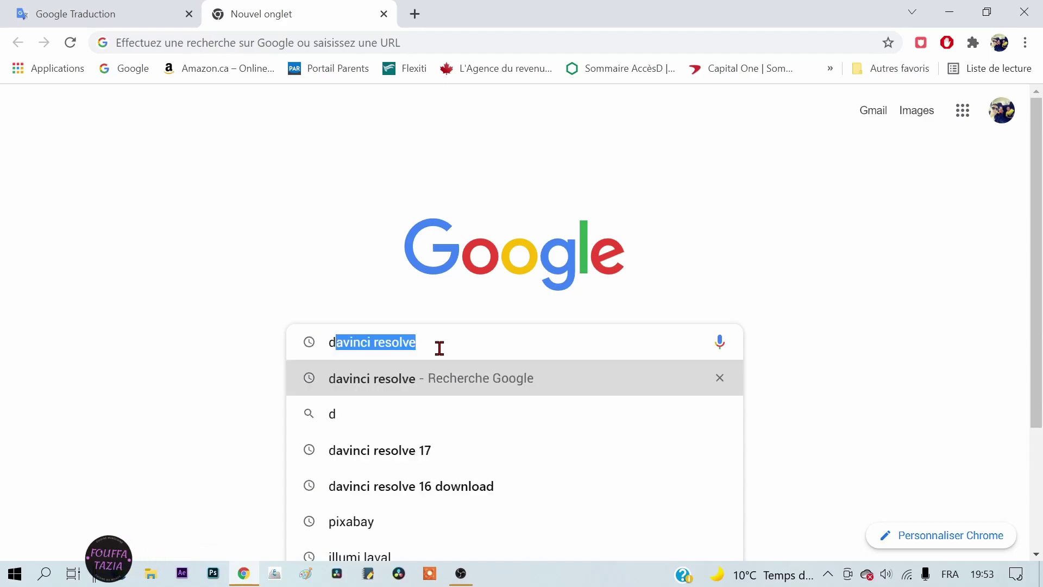
{"action": "type", "text": "avin"}
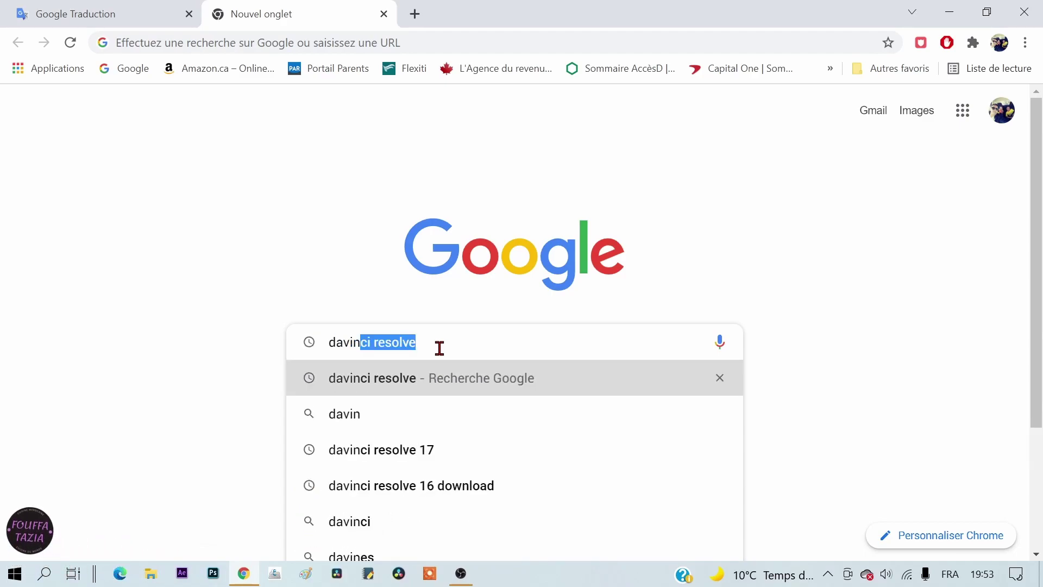
{"action": "type", "text": "ci"}
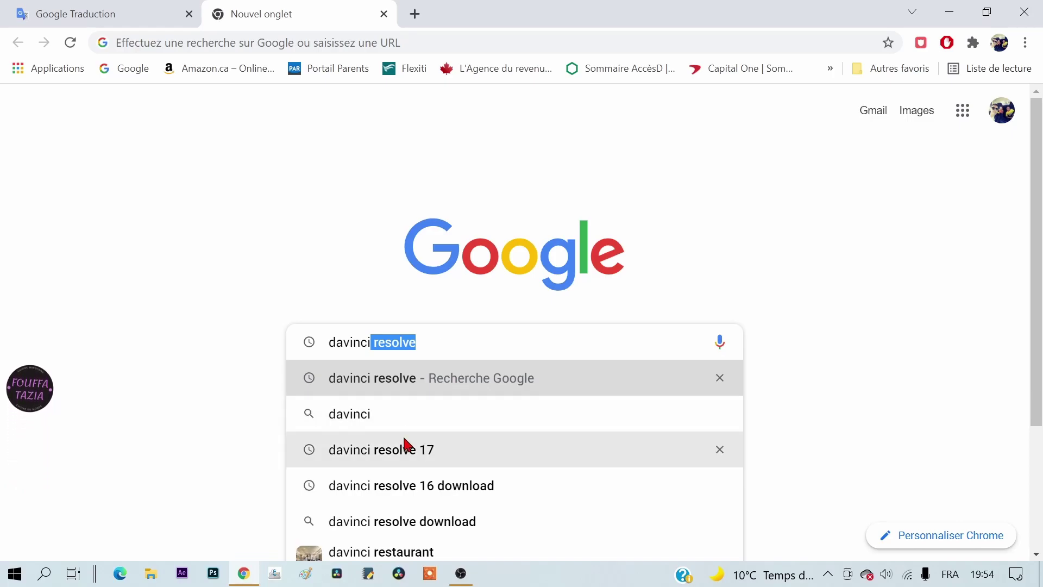
{"action": "left_click", "coordinate": [442, 347]}
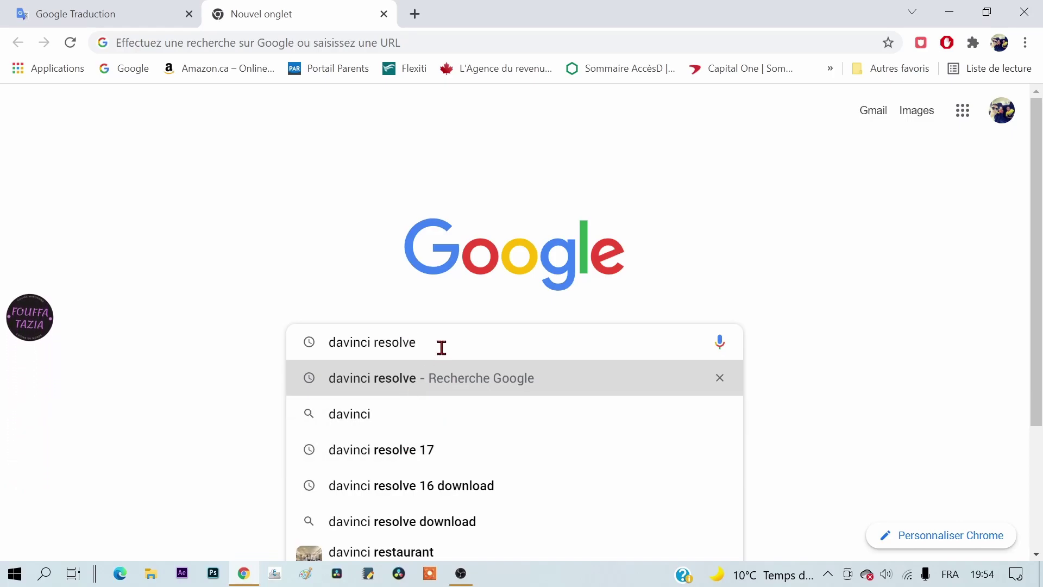
{"action": "key", "text": "Return"}
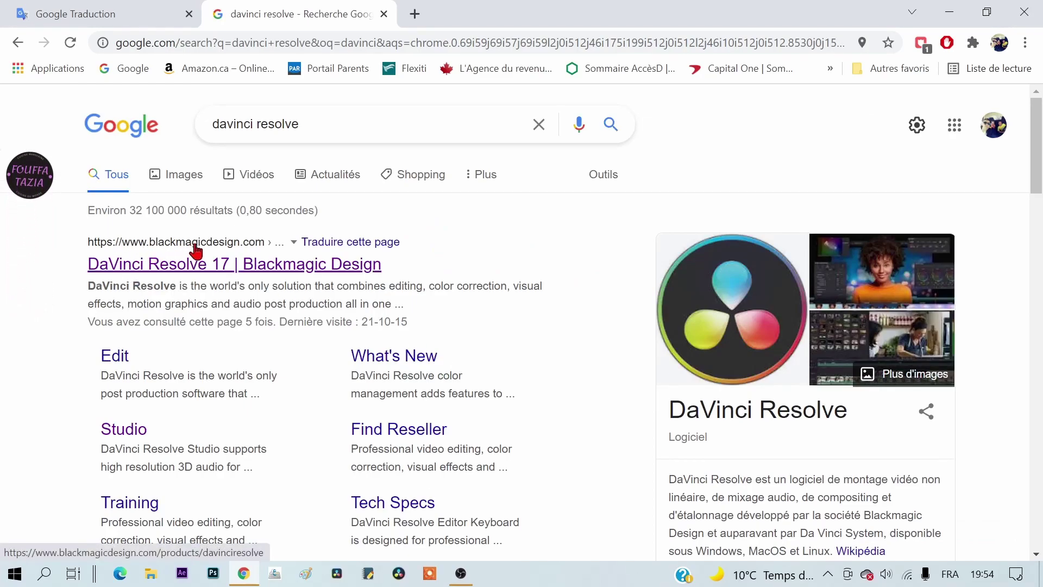
Step: Open the Blackmagic DaVinci Resolve 17 page and compare the free and Studio download titles
{"action": "left_click", "coordinate": [207, 266]}
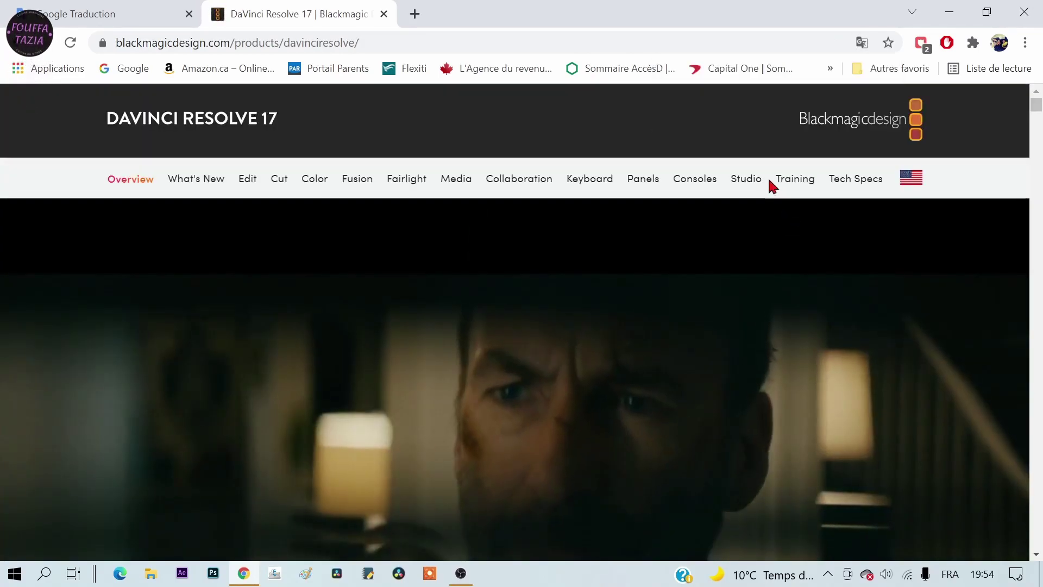
{"action": "left_click", "coordinate": [749, 181]}
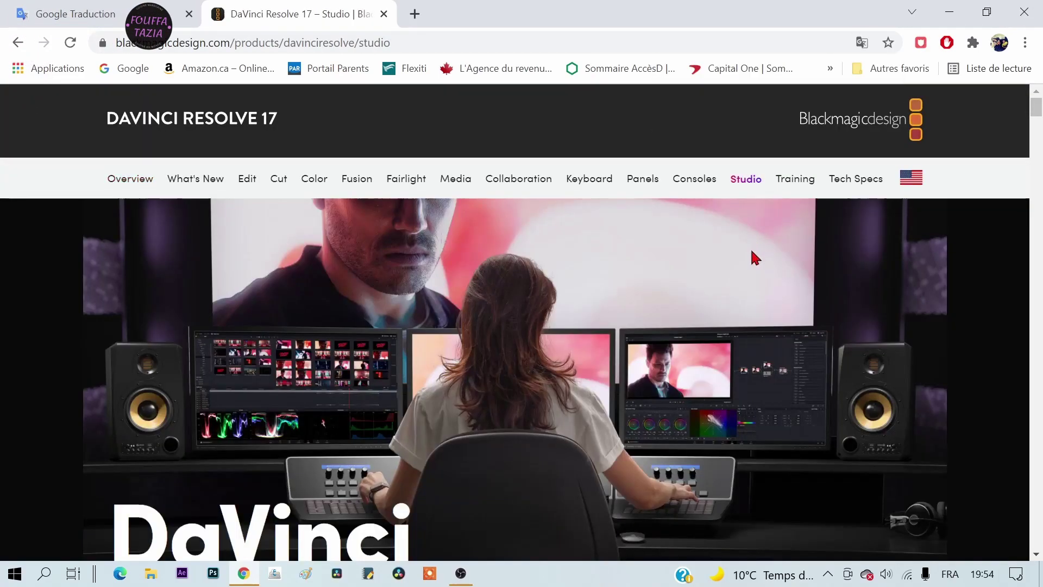
{"action": "scroll", "coordinate": [414, 366], "scroll_direction": "down", "scroll_amount": 10}
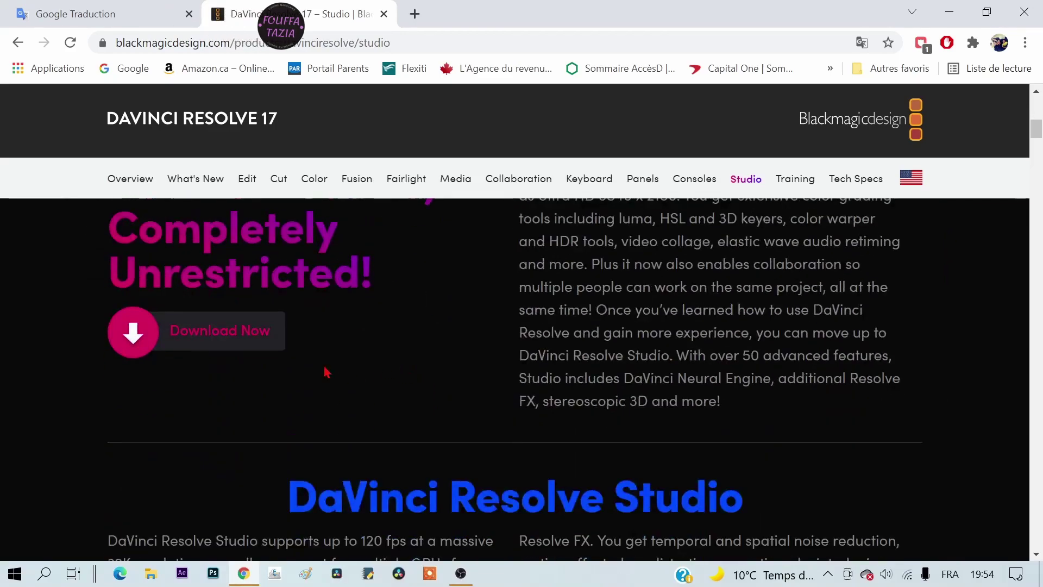
{"action": "left_click", "coordinate": [245, 332]}
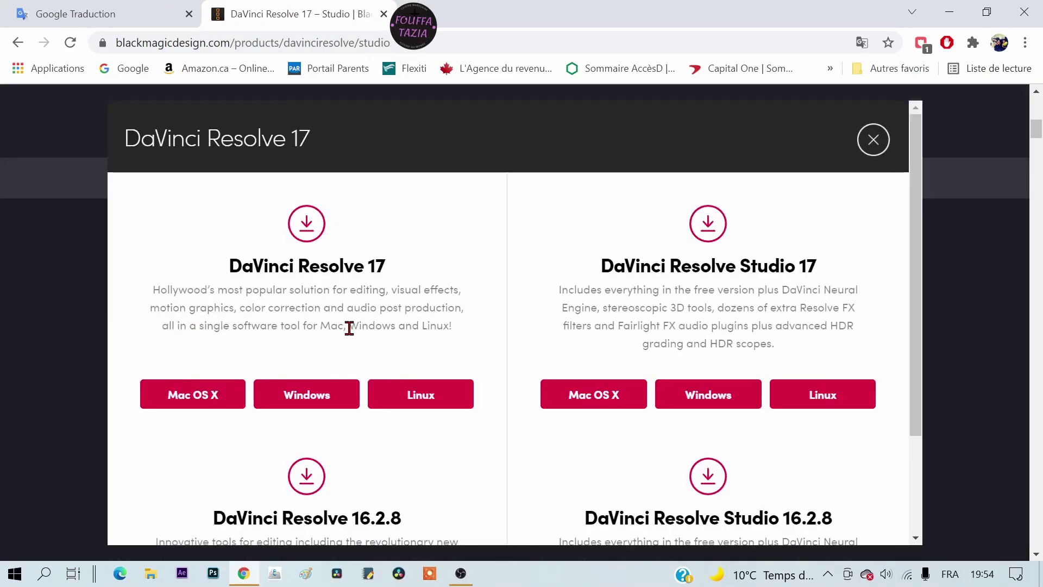
{"action": "left_click_drag", "start_coordinate": [840, 259], "coordinate": [601, 261]}
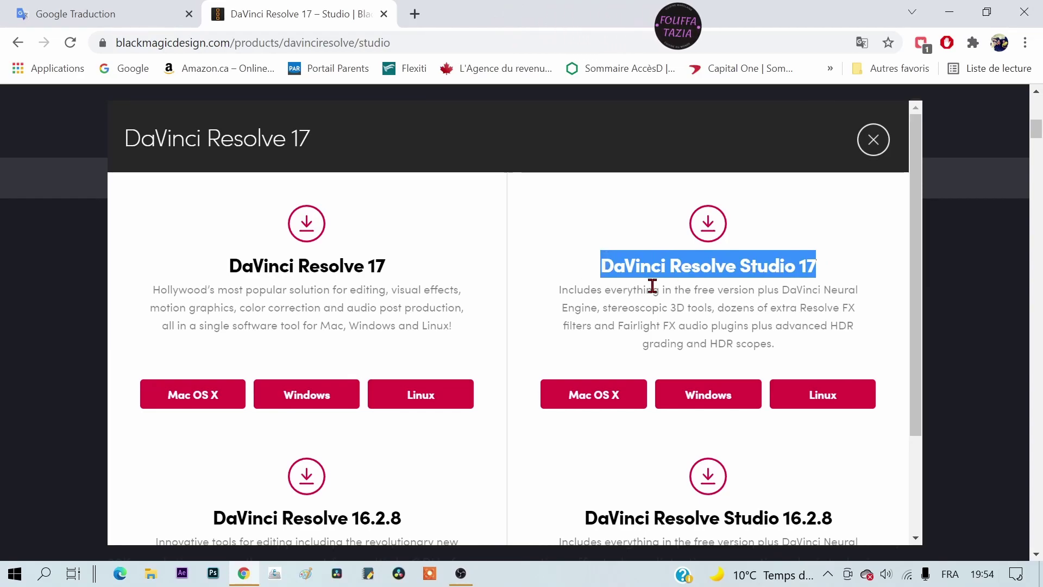
{"action": "left_click_drag", "start_coordinate": [389, 266], "coordinate": [205, 263]}
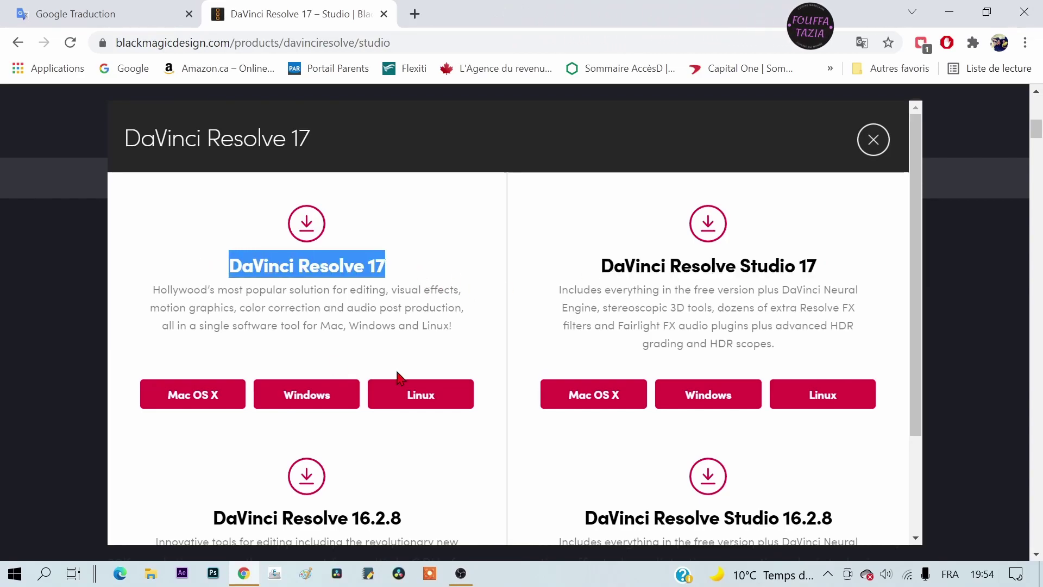
{"action": "left_click", "coordinate": [396, 314]}
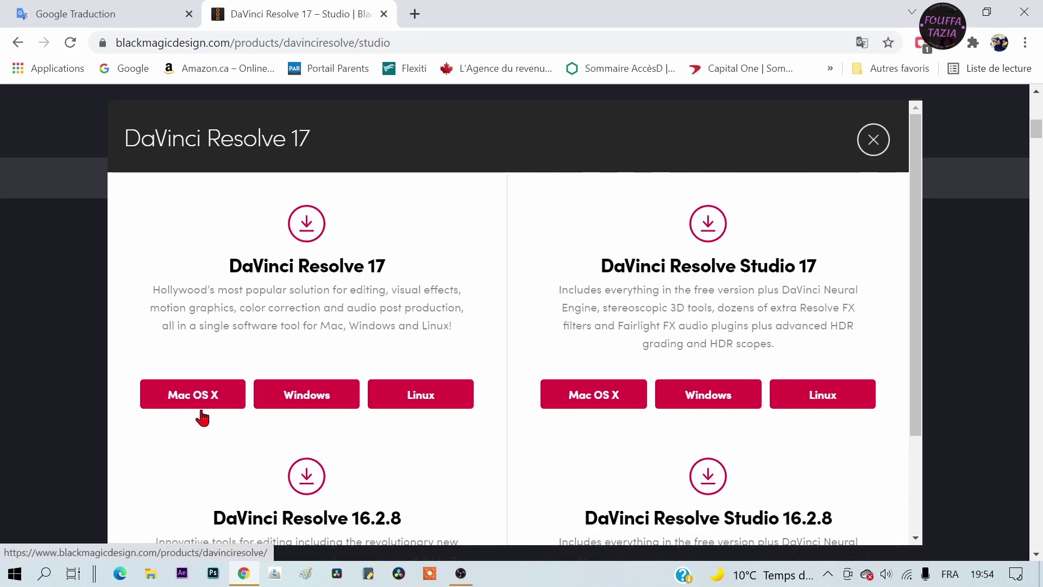
Step: Choose the free version's Windows download, review the registration form, close it and minimize Chrome
{"action": "left_click", "coordinate": [314, 405]}
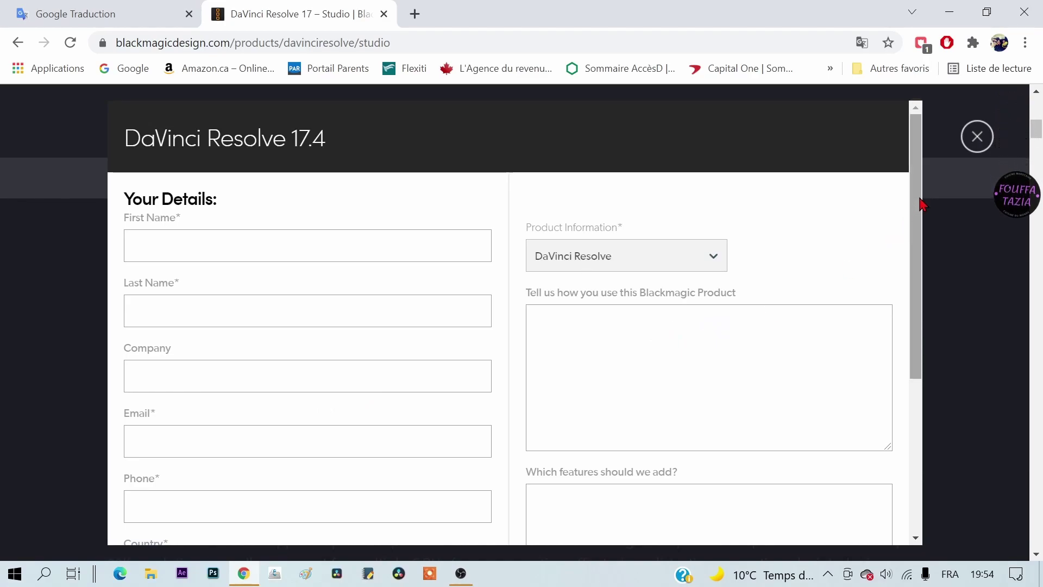
{"action": "scroll", "coordinate": [922, 223], "scroll_direction": "down", "scroll_amount": 1}
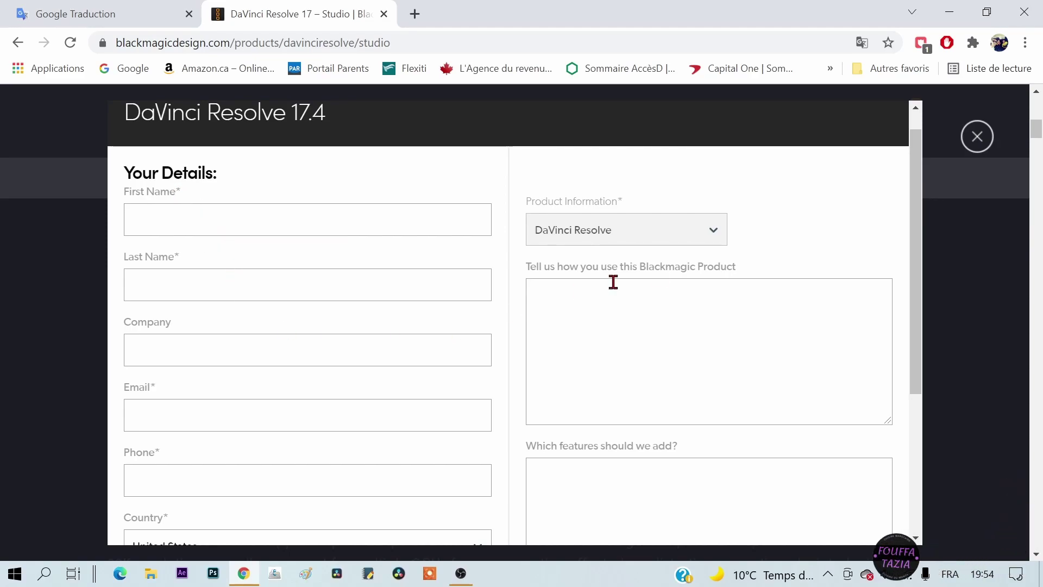
{"action": "left_click_drag", "start_coordinate": [920, 240], "coordinate": [927, 414]}
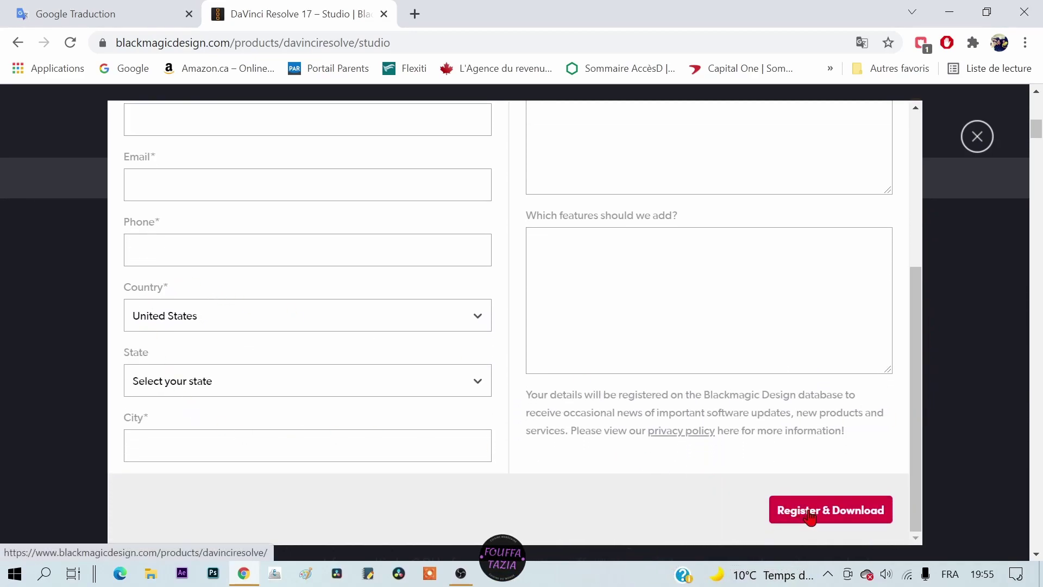
{"action": "left_click", "coordinate": [976, 137]}
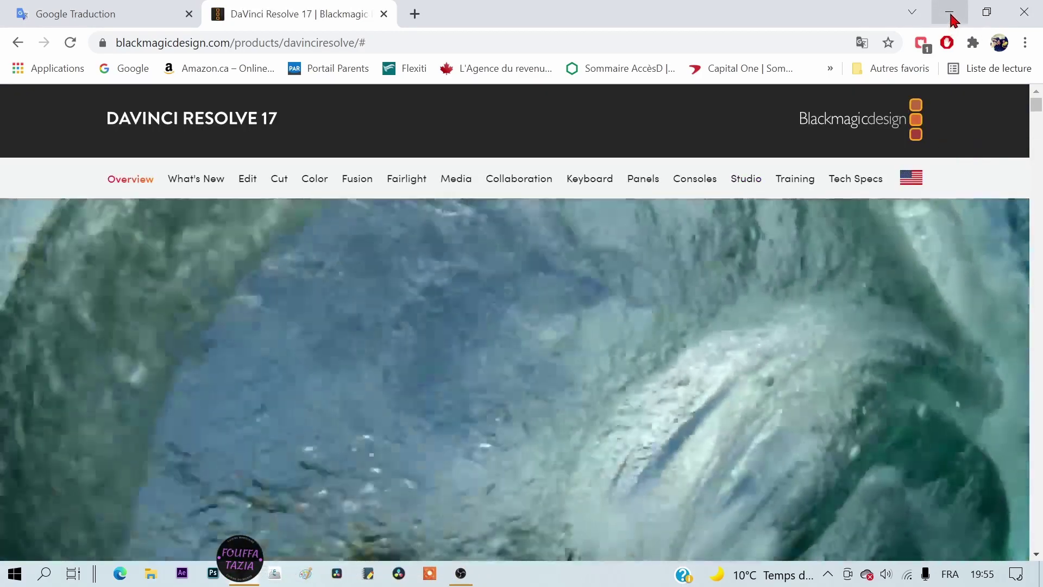
{"action": "left_click", "coordinate": [950, 12]}
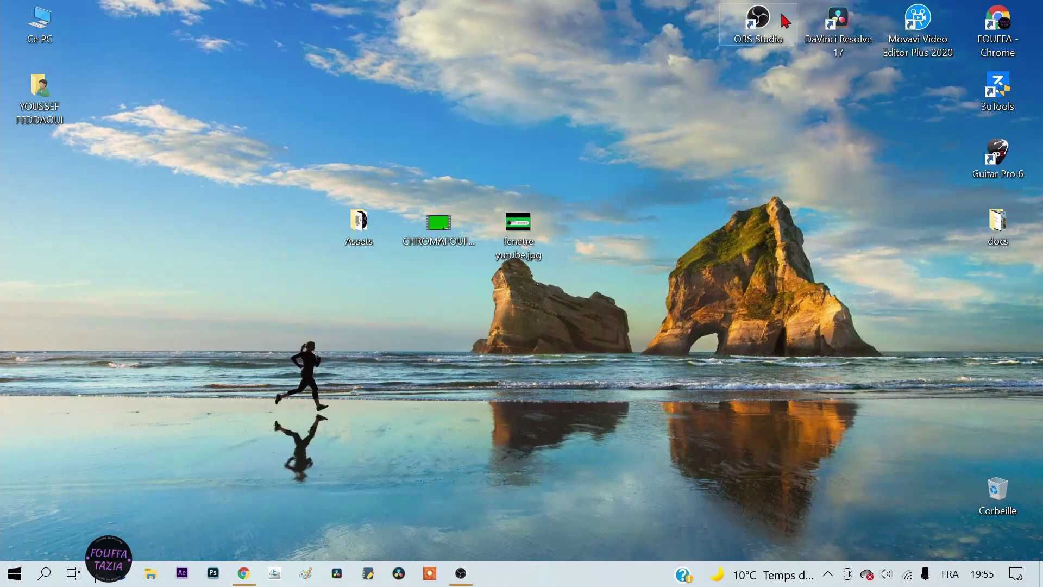
Step: Move the DaVinci Resolve 17 shortcut above the Assets icon and launch it
{"action": "left_click_drag", "start_coordinate": [839, 22], "coordinate": [154, 196]}
{"action": "mouse_move", "coordinate": [116, 224]}
{"action": "left_mouse_down"}
{"action": "mouse_move", "coordinate": [251, 302]}
{"action": "mouse_move", "coordinate": [379, 142]}
{"action": "left_mouse_up"}
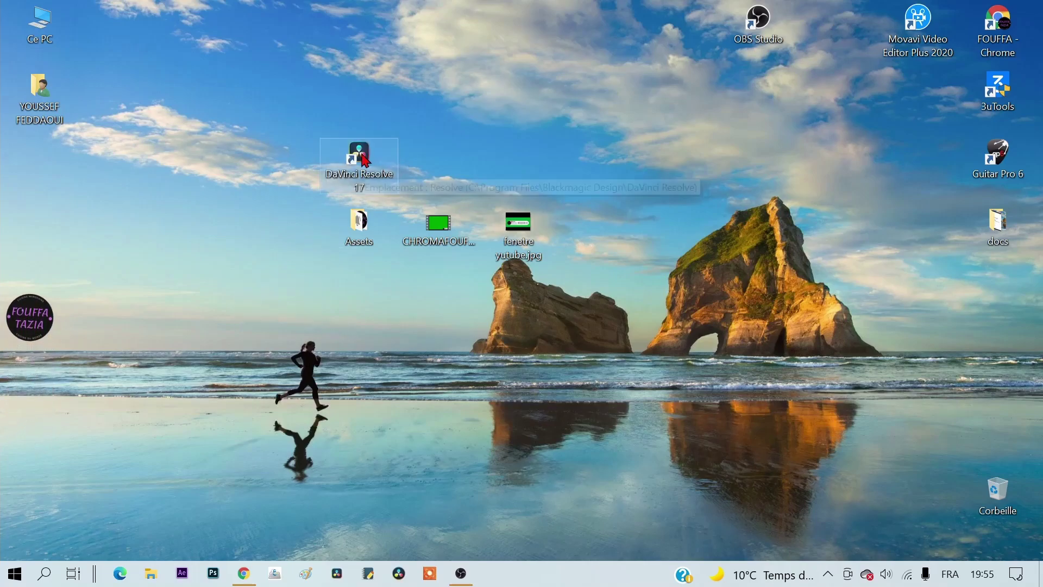
{"action": "double_click", "coordinate": [379, 142]}
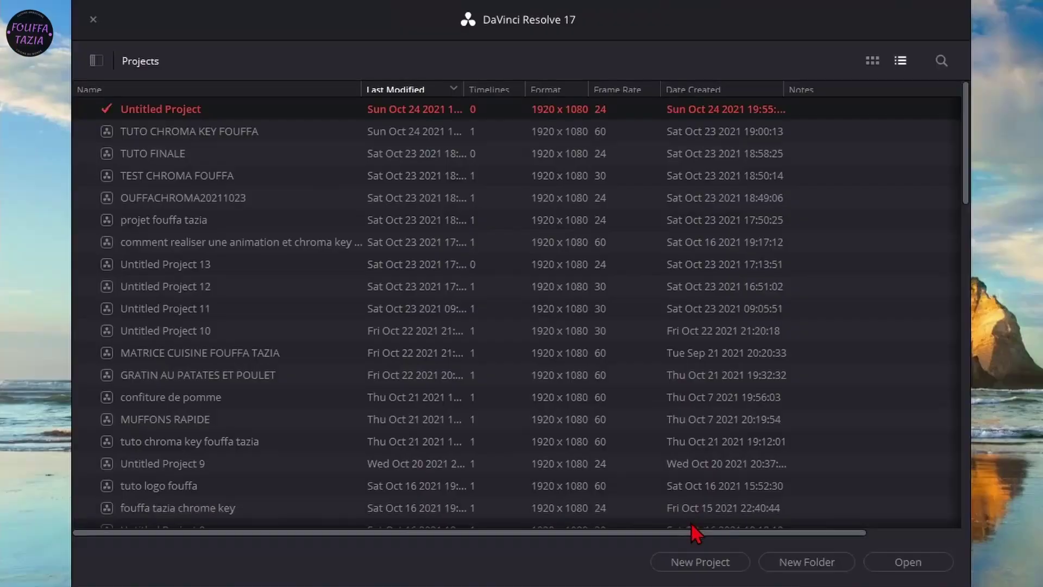
Step: Create a new project named 'fouffa chroma1' from the Project Manager
{"action": "left_click", "coordinate": [709, 564]}
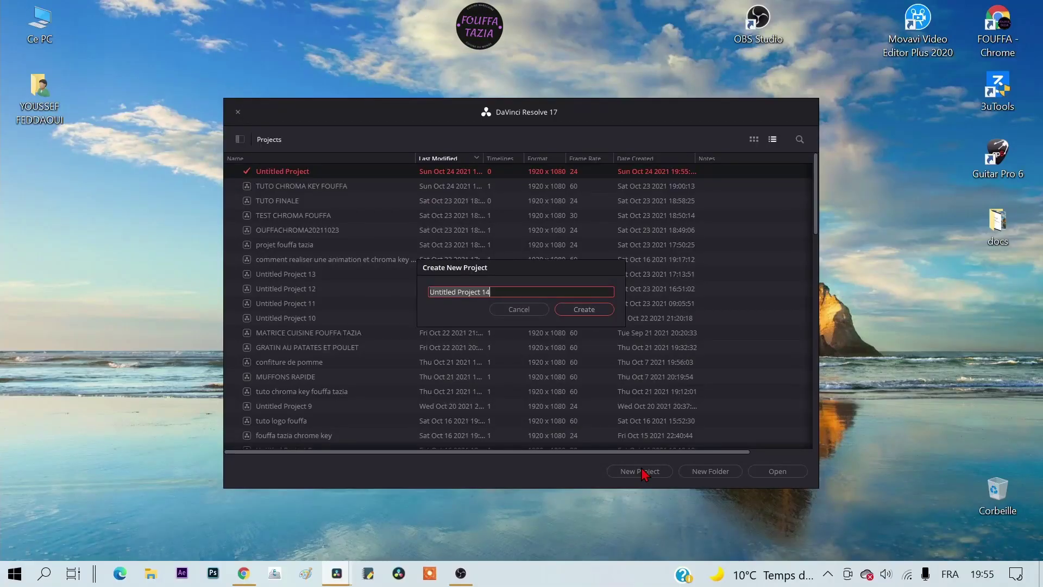
{"action": "type", "text": "fouffa"}
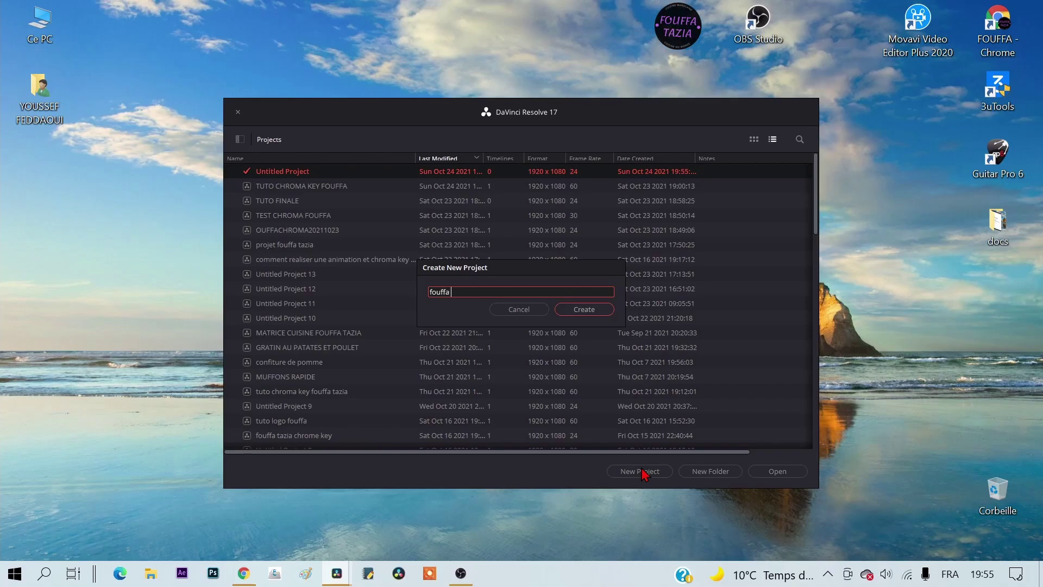
{"action": "type", "text": "ch"}
{"action": "type", "text": "roma1"}
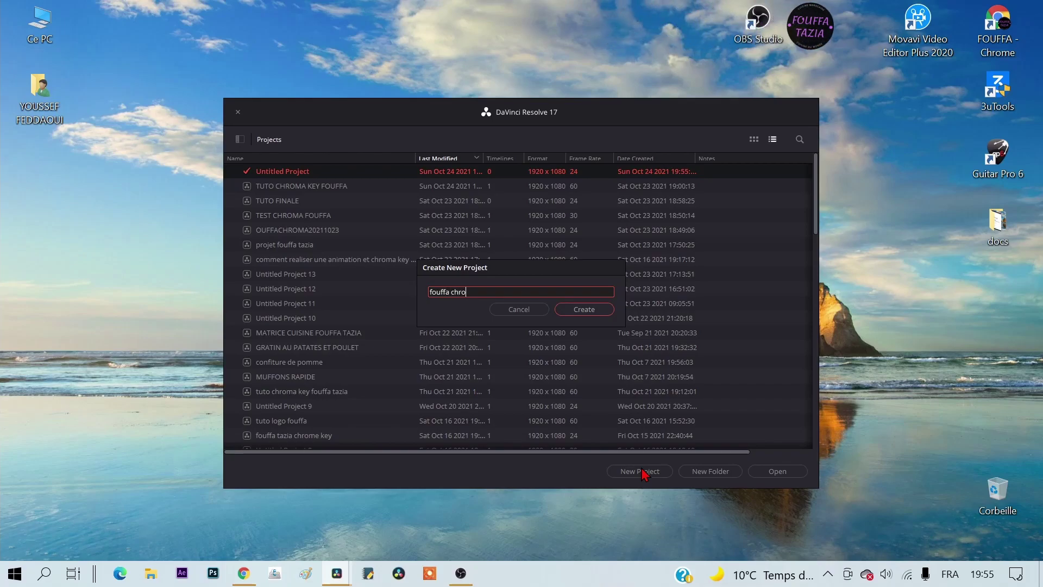
{"action": "key", "text": "Return"}
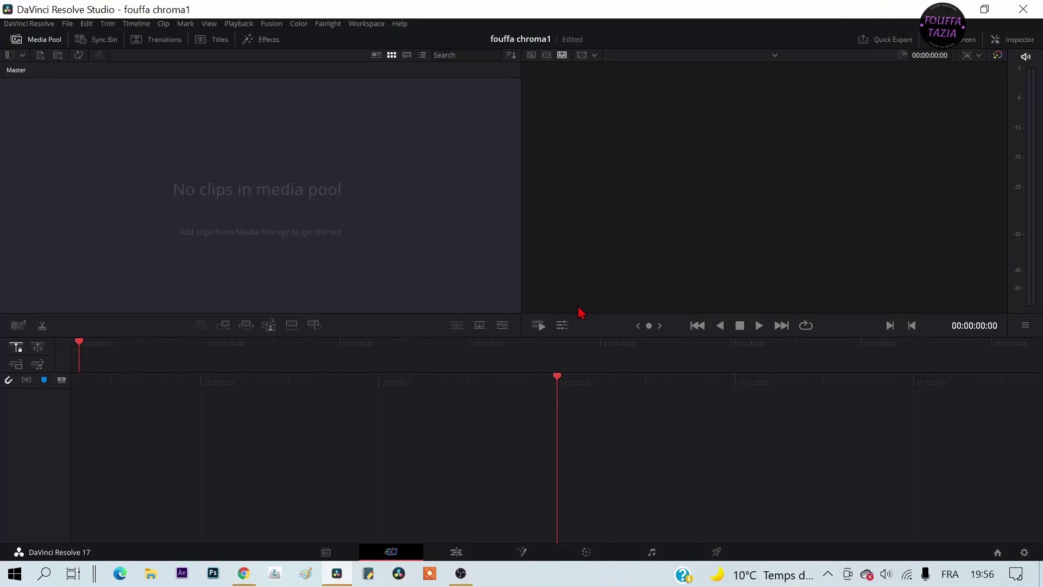
{"action": "left_click", "coordinate": [717, 552]}
Step: Switch the fouffa chroma1 project to the Edit page
{"action": "left_click", "coordinate": [456, 552]}
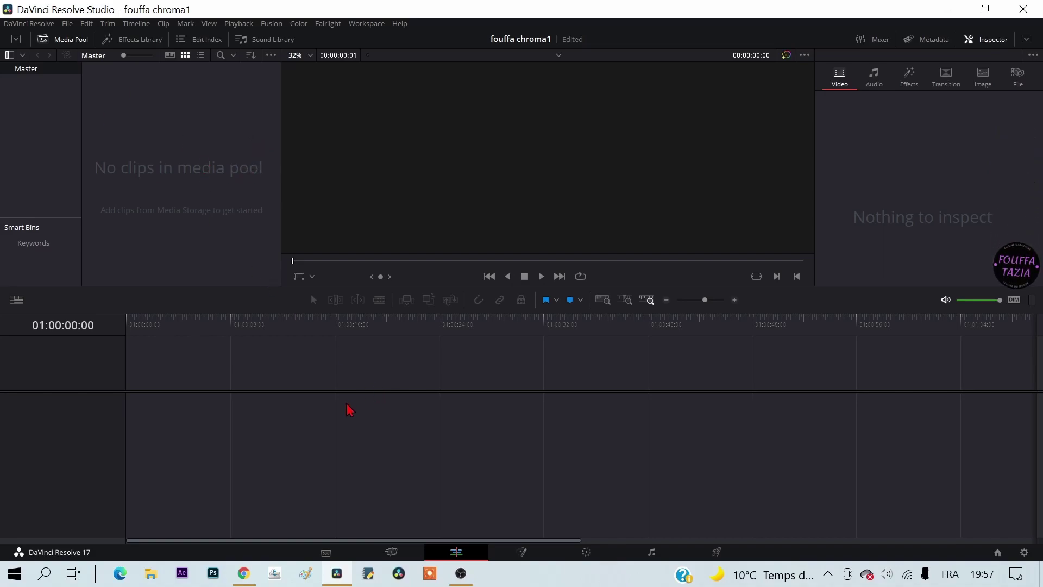
Step: Create a Fusion composition named 'chromafouffa' with 00:00:06:00 duration at 30 fps
{"action": "right_click", "coordinate": [181, 229]}
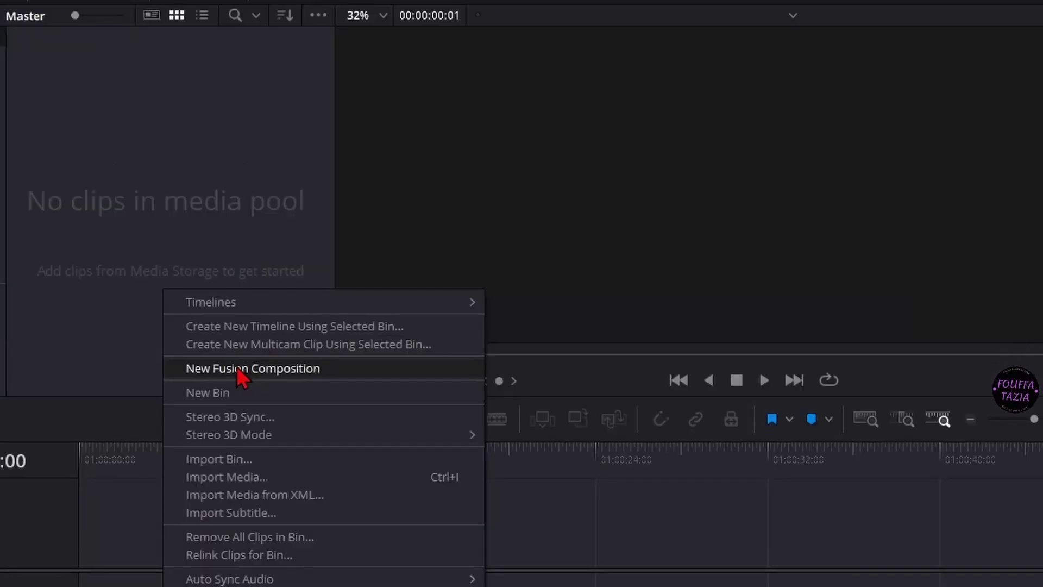
{"action": "left_click", "coordinate": [237, 370]}
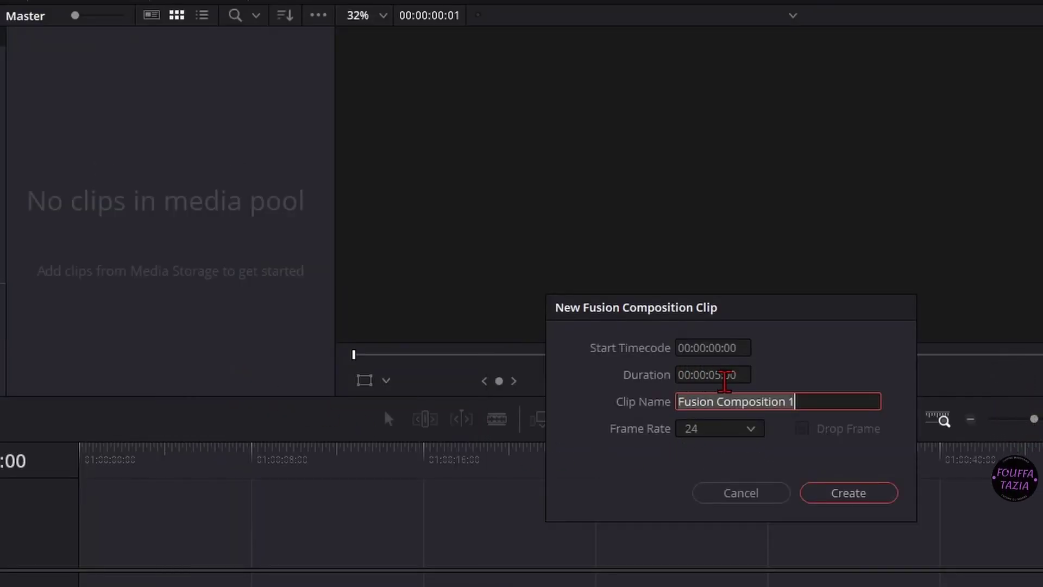
{"action": "left_click", "coordinate": [722, 375]}
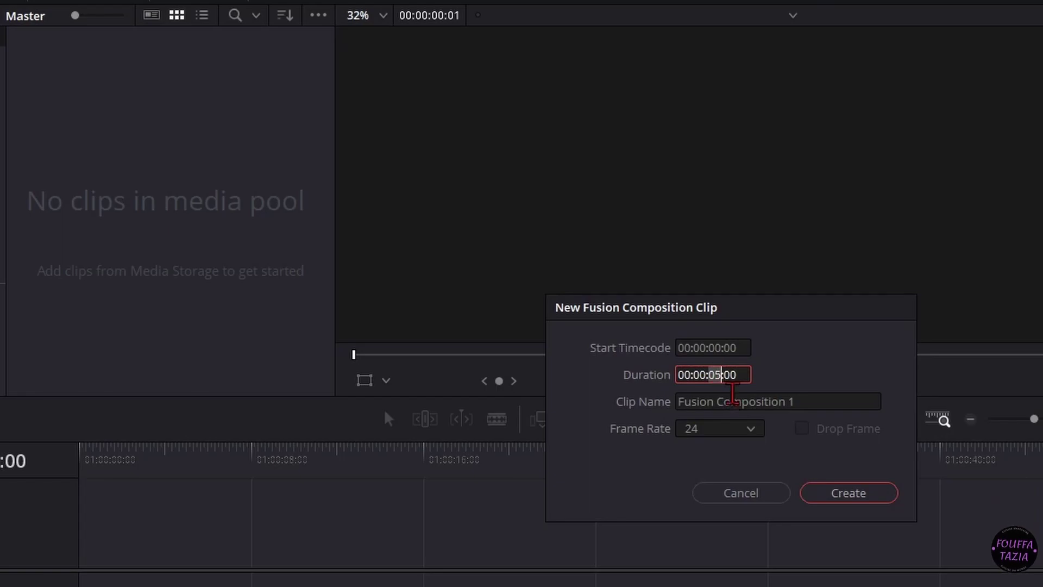
{"action": "type", "text": "06"}
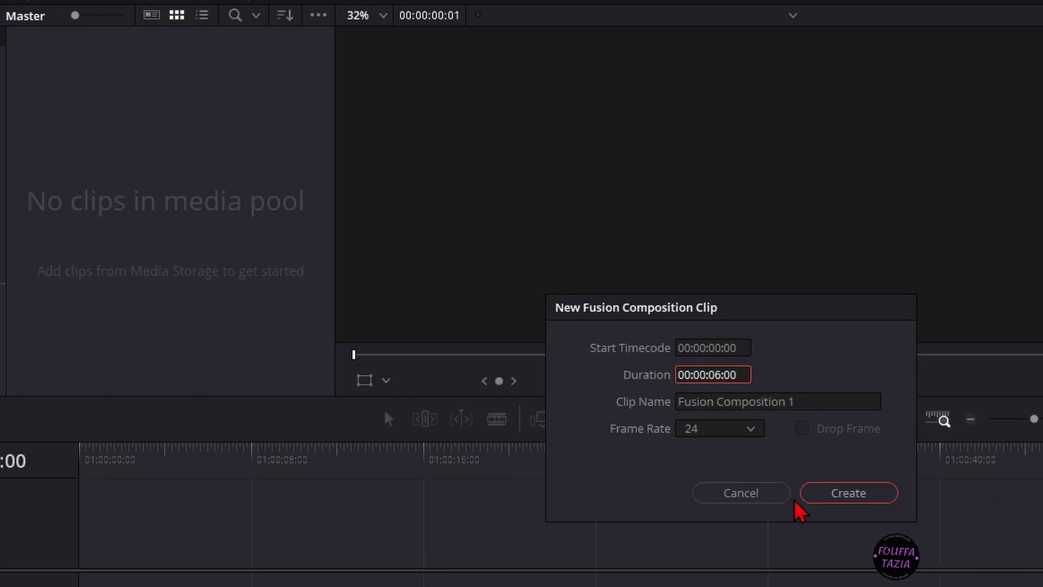
{"action": "left_click", "coordinate": [795, 407]}
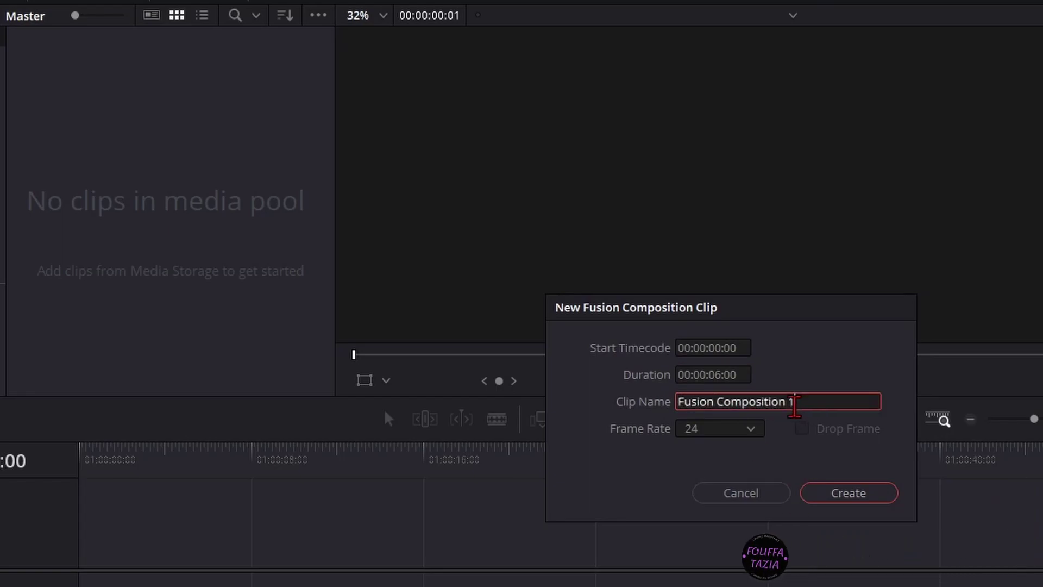
{"action": "left_click_drag", "start_coordinate": [794, 406], "coordinate": [670, 402]}
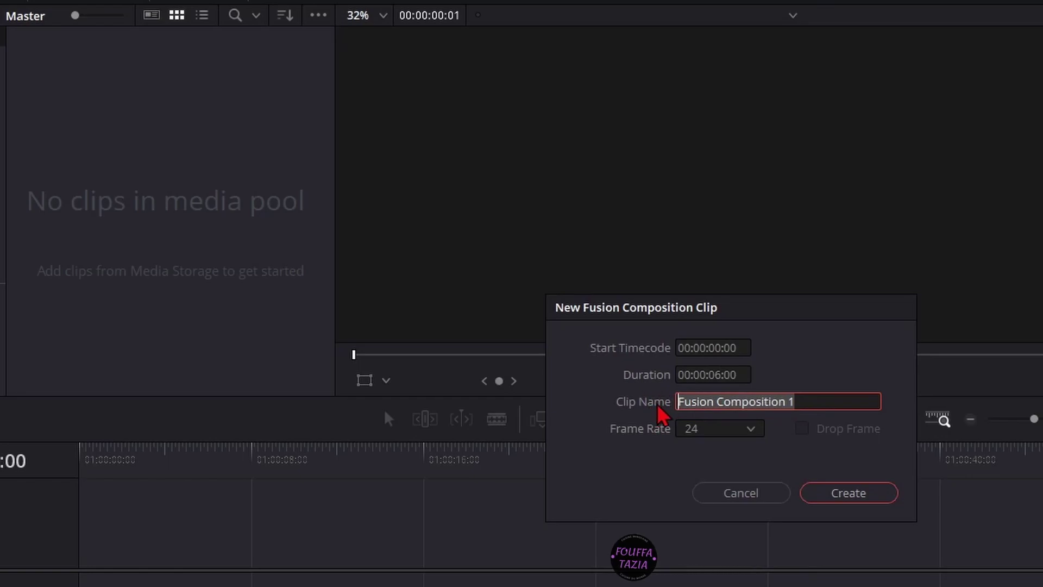
{"action": "type", "text": "chroma"}
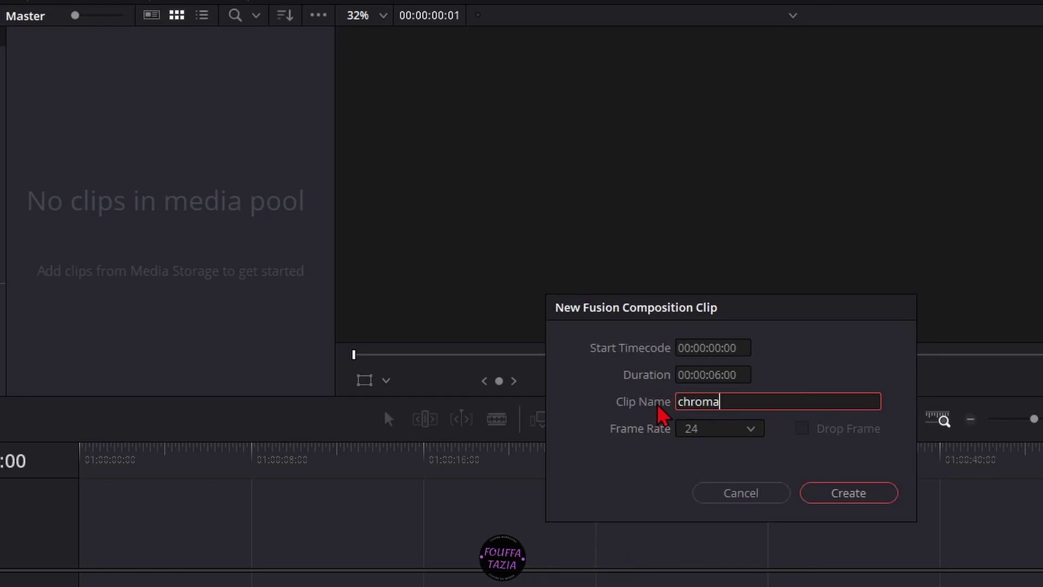
{"action": "type", "text": "fou"}
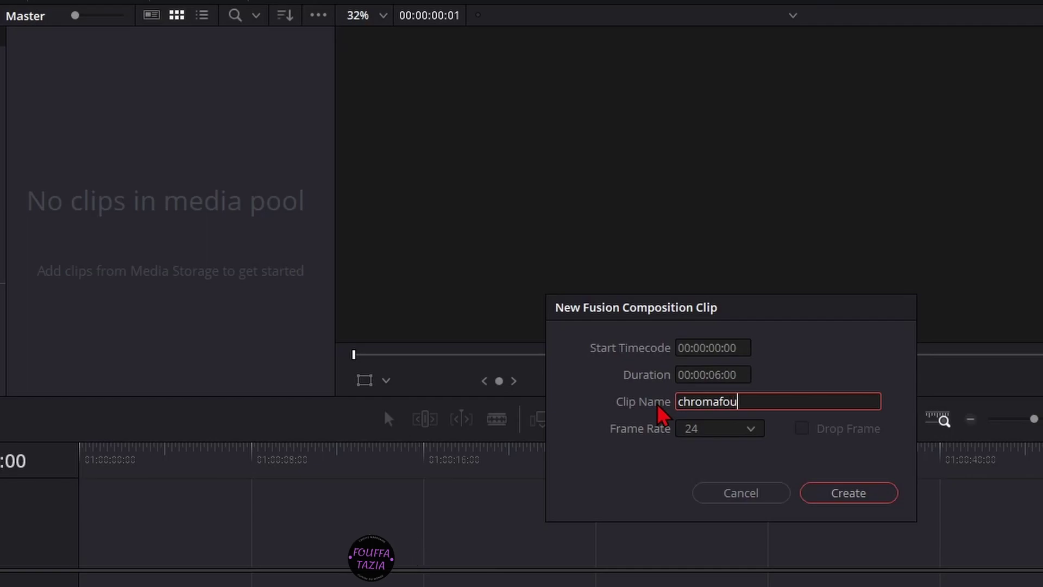
{"action": "type", "text": "ffa"}
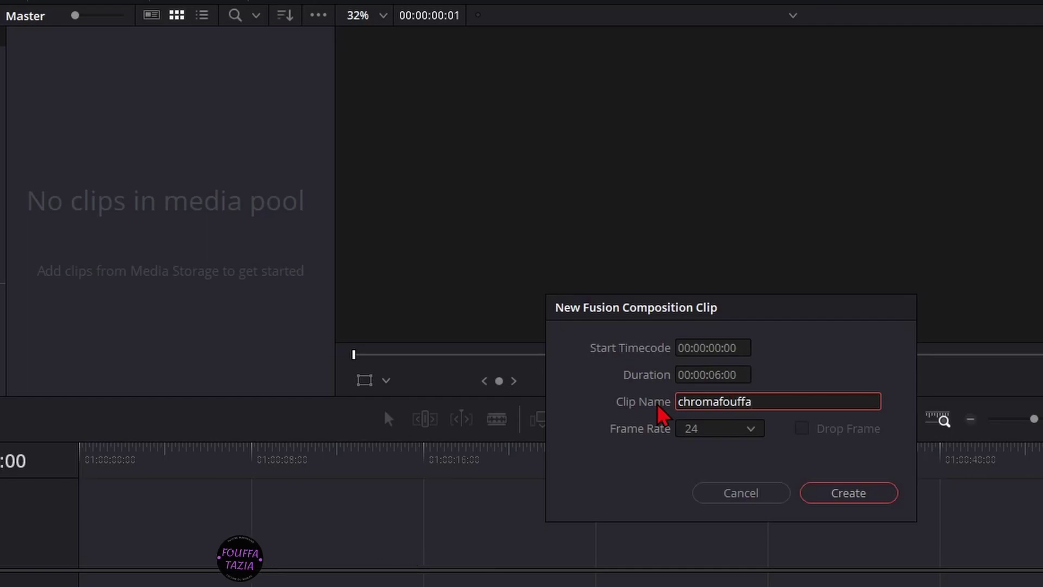
{"action": "left_click", "coordinate": [750, 434]}
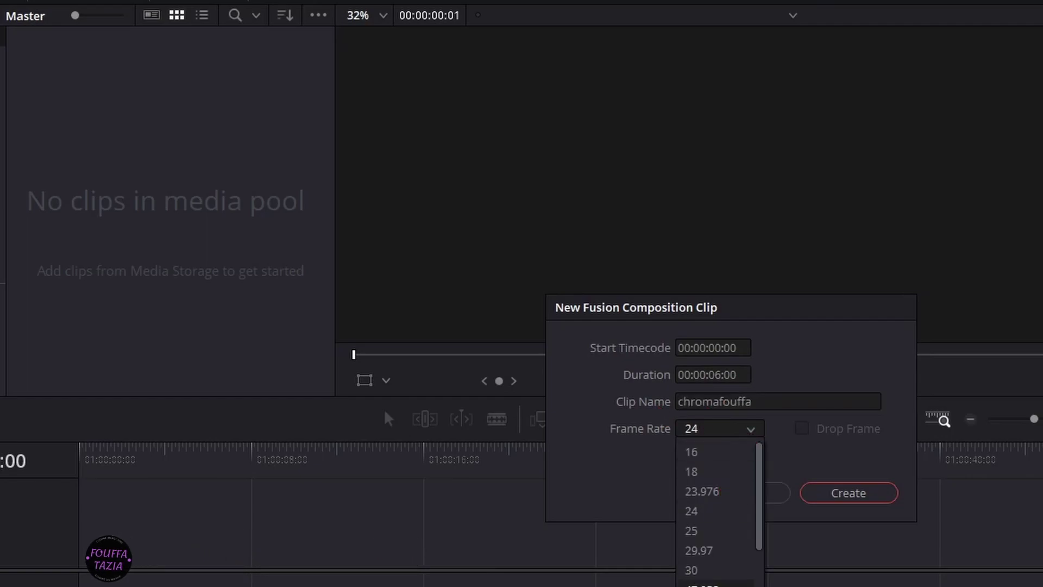
{"action": "left_click", "coordinate": [714, 567]}
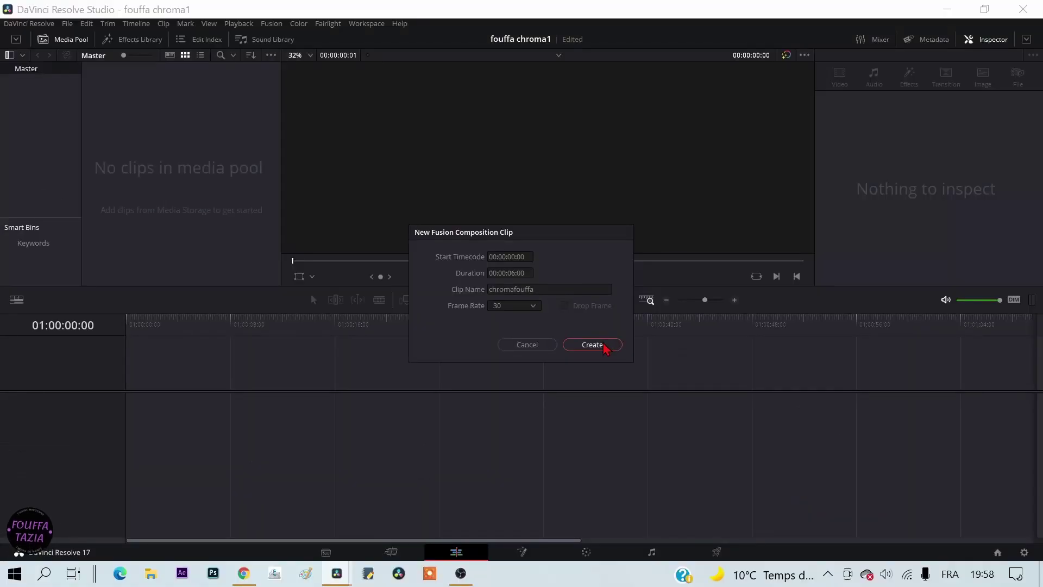
{"action": "left_click", "coordinate": [871, 492]}
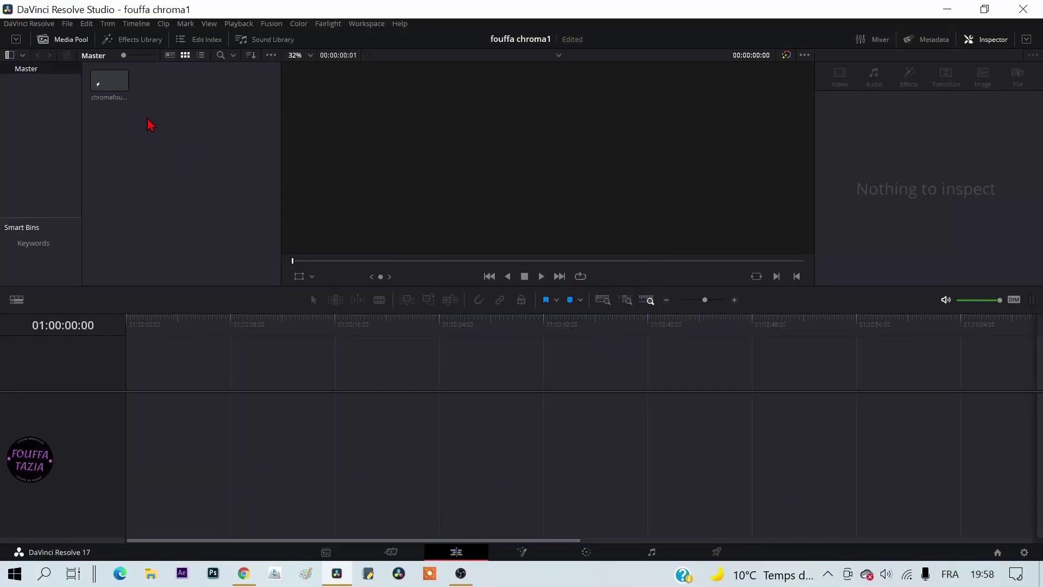
Step: Place the chromafouffa clip at the start of V1 on a new Timeline 1 and select it
{"action": "left_click", "coordinate": [110, 86]}
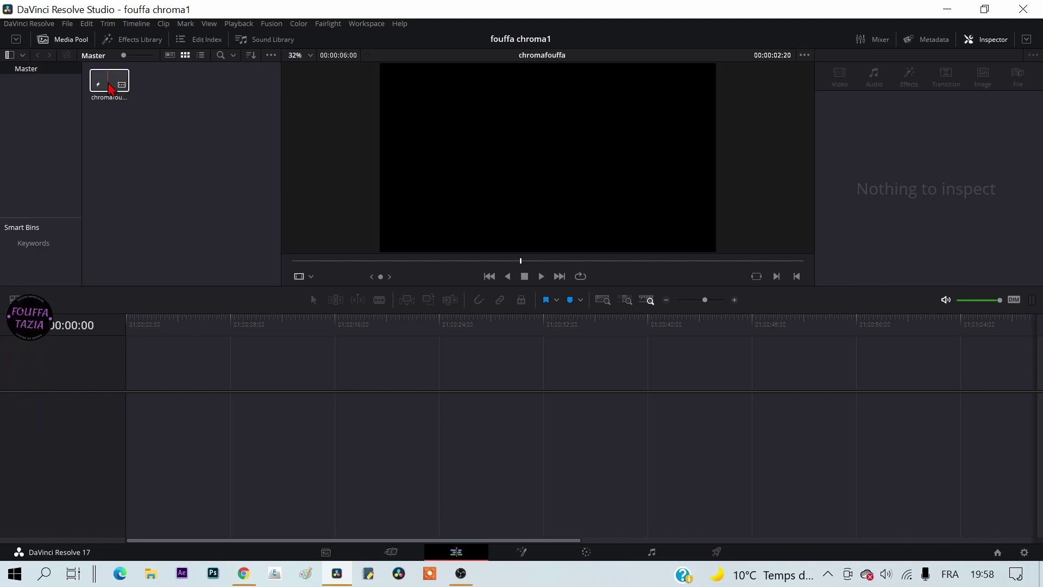
{"action": "left_click_drag", "start_coordinate": [110, 87], "coordinate": [134, 350]}
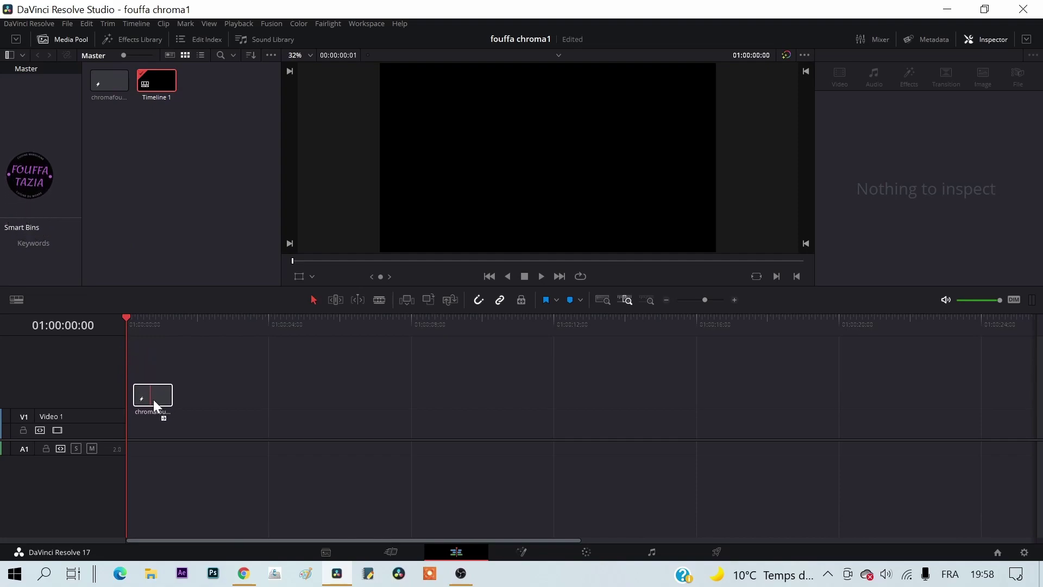
{"action": "left_click_drag", "start_coordinate": [152, 401], "coordinate": [129, 429]}
{"action": "left_click", "coordinate": [221, 325]}
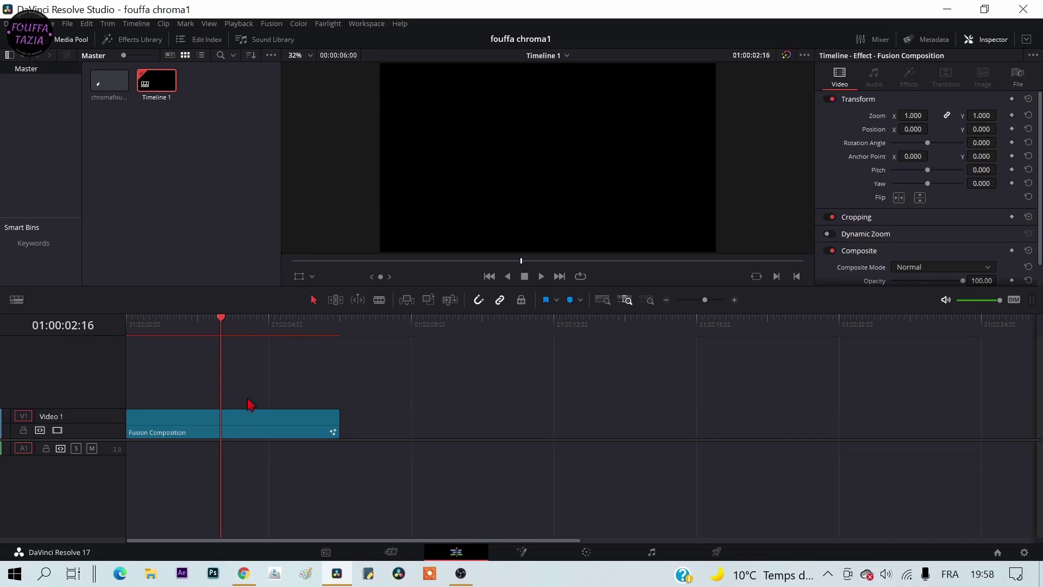
{"action": "left_click", "coordinate": [263, 431]}
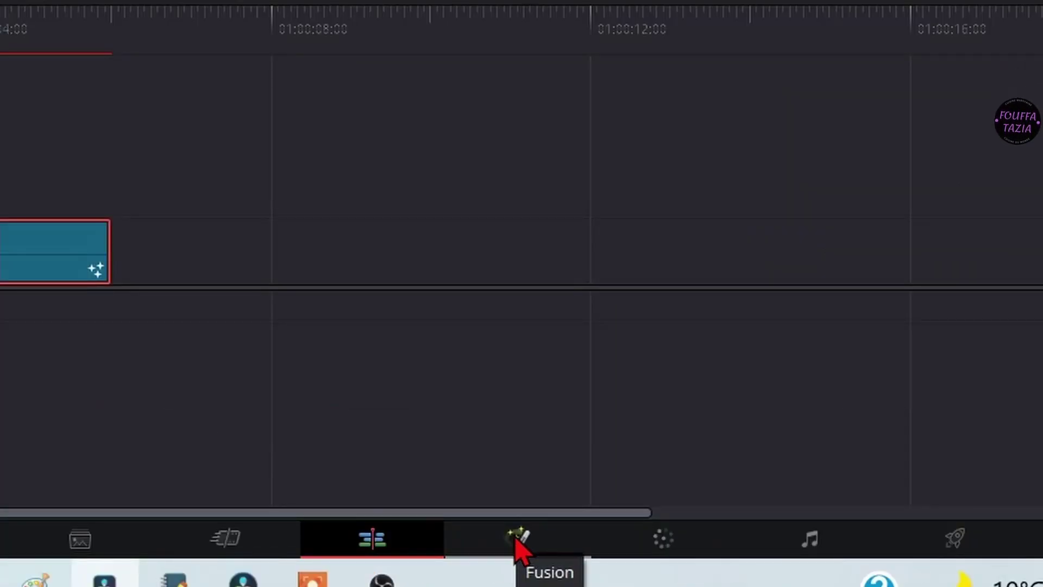
Step: Open the composition on the Fusion page and drag MediaOut1 toward the lower right
{"action": "left_click", "coordinate": [516, 543]}
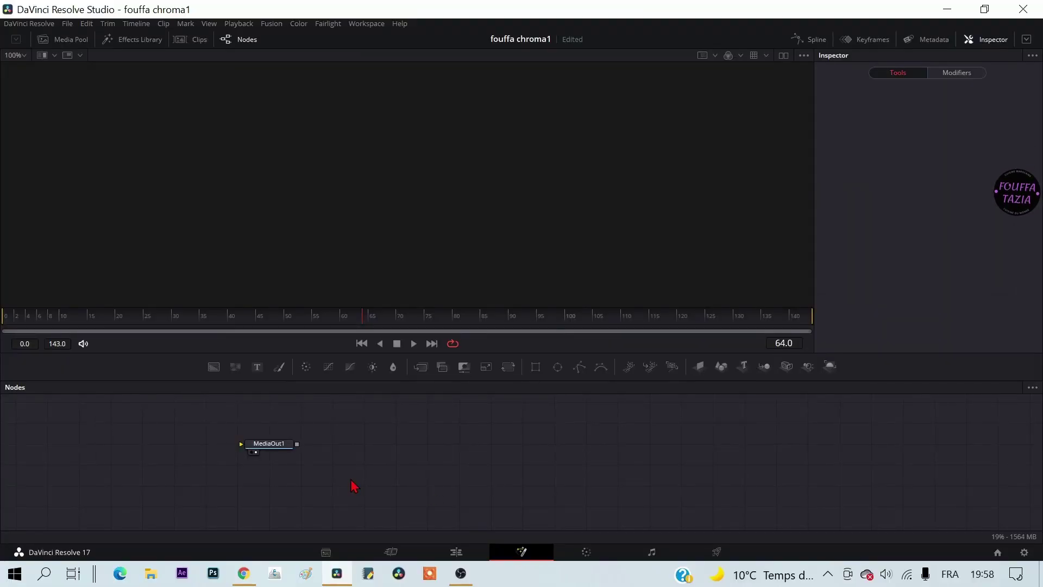
{"action": "left_click_drag", "start_coordinate": [266, 444], "coordinate": [679, 491]}
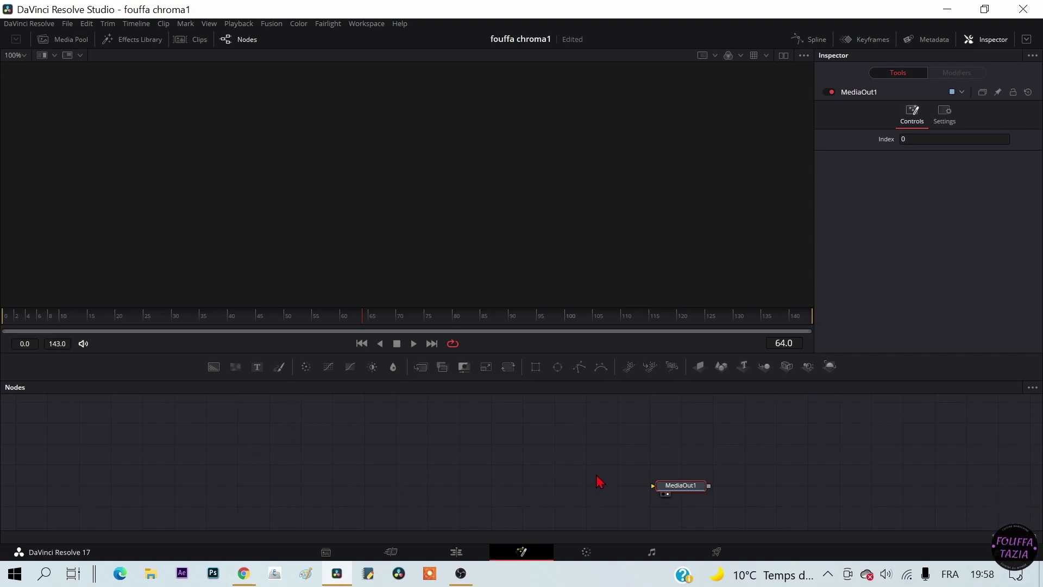
{"action": "mouse_move", "coordinate": [321, 477]}
{"action": "left_mouse_down"}
{"action": "mouse_move", "coordinate": [609, 481]}
{"action": "mouse_move", "coordinate": [656, 492]}
{"action": "left_mouse_up"}
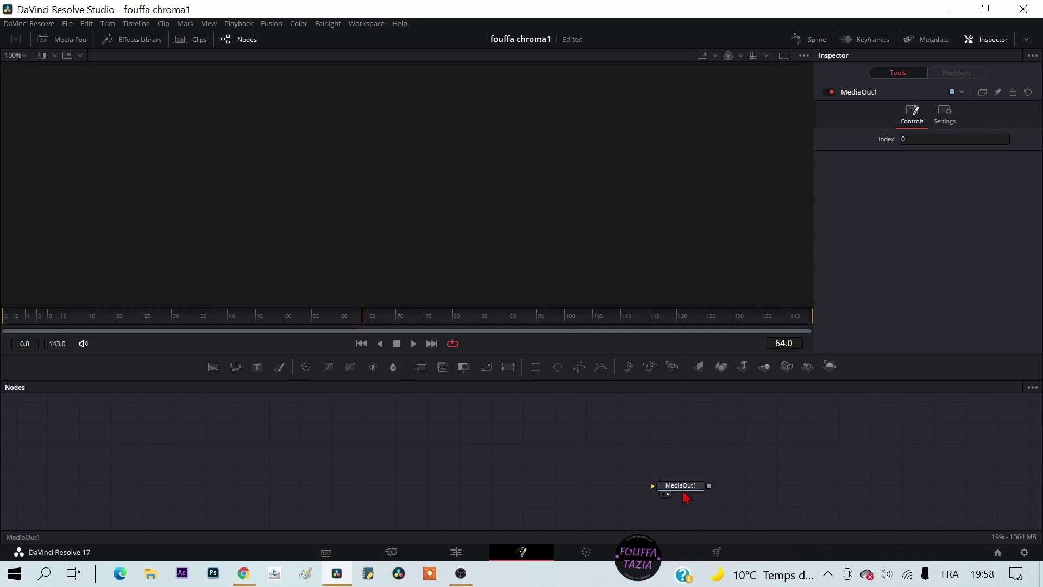
{"action": "left_click_drag", "start_coordinate": [685, 496], "coordinate": [779, 516]}
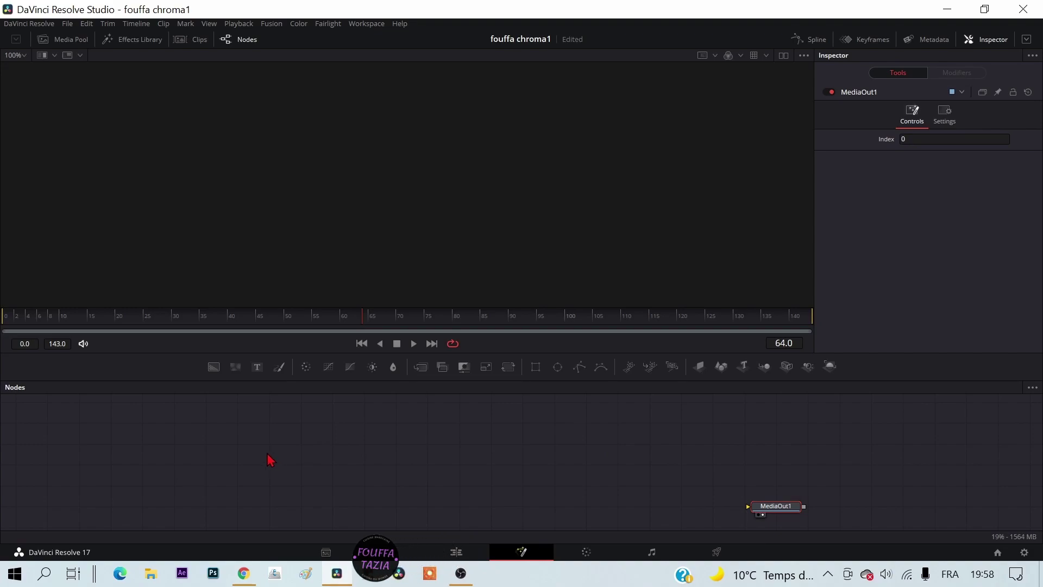
Step: Import the six files from Bureau > Assets, including Youtube.png, Bell_1.png, LOGO FOUFFA.png and audio.mov
{"action": "left_click", "coordinate": [70, 41]}
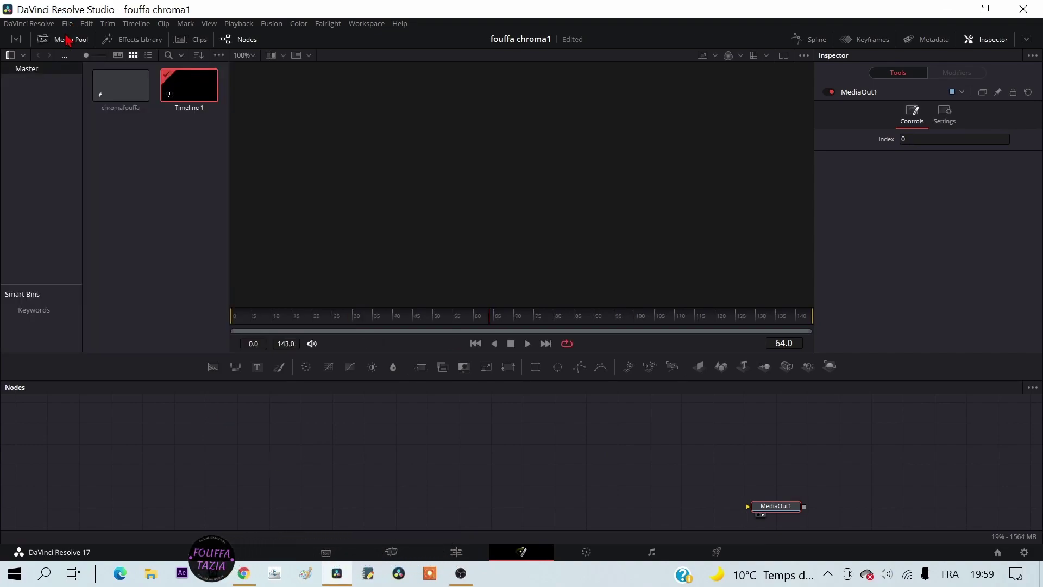
{"action": "right_click", "coordinate": [153, 208]}
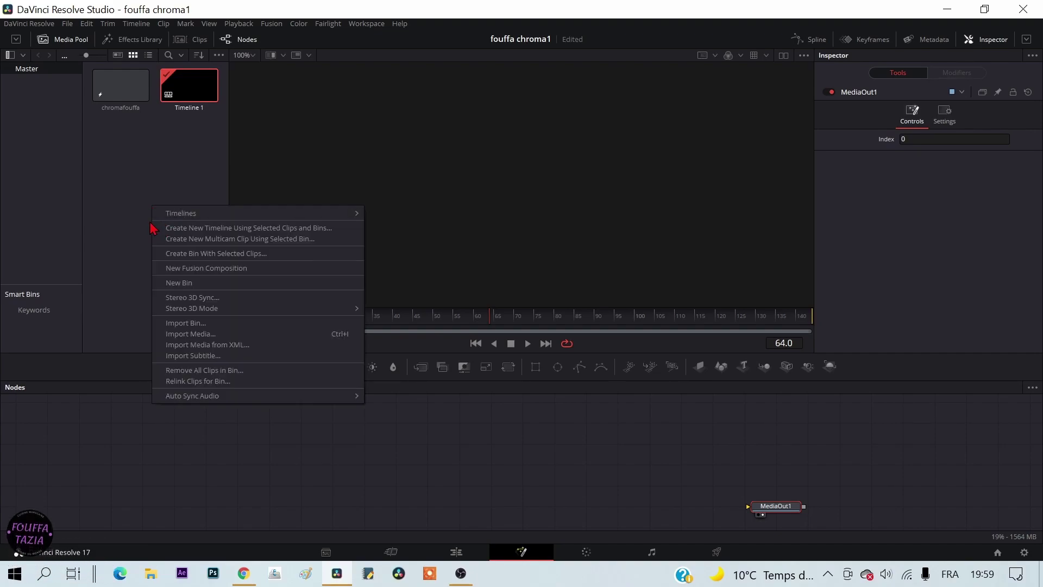
{"action": "left_click", "coordinate": [191, 334]}
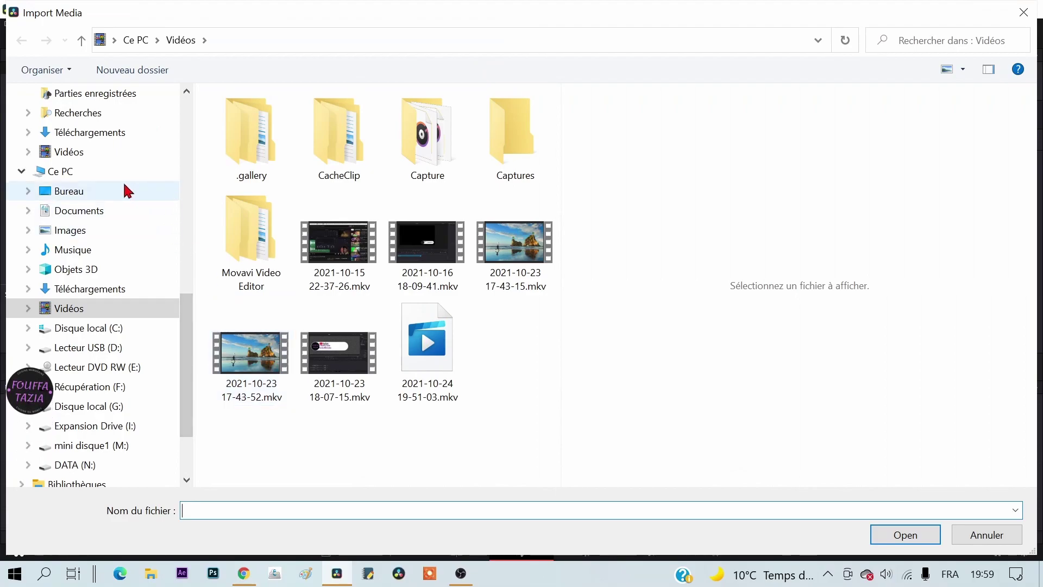
{"action": "left_click", "coordinate": [111, 191]}
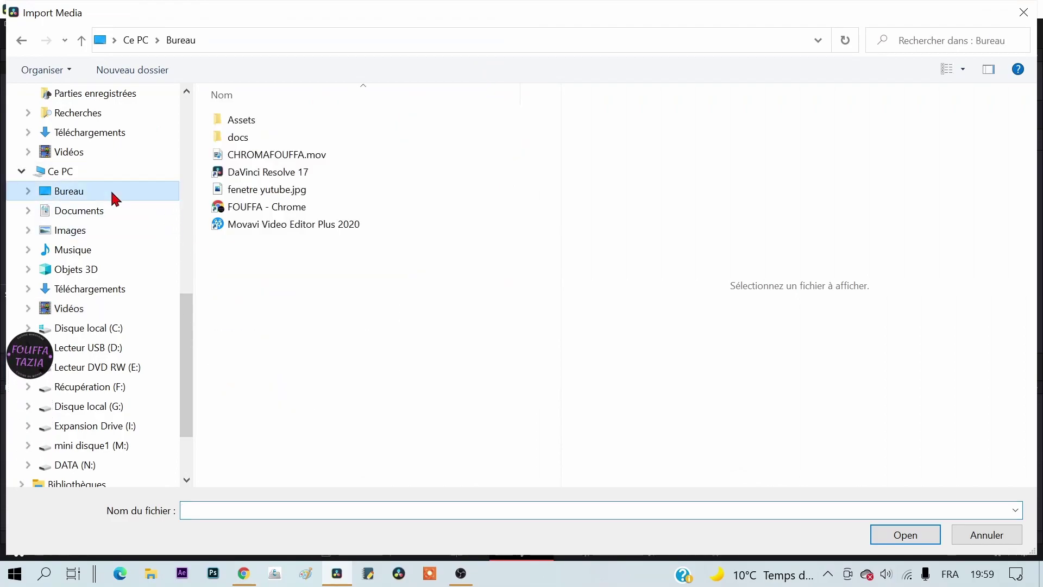
{"action": "double_click", "coordinate": [266, 122]}
{"action": "left_click_drag", "start_coordinate": [403, 305], "coordinate": [226, 120]}
{"action": "left_click", "coordinate": [897, 536]}
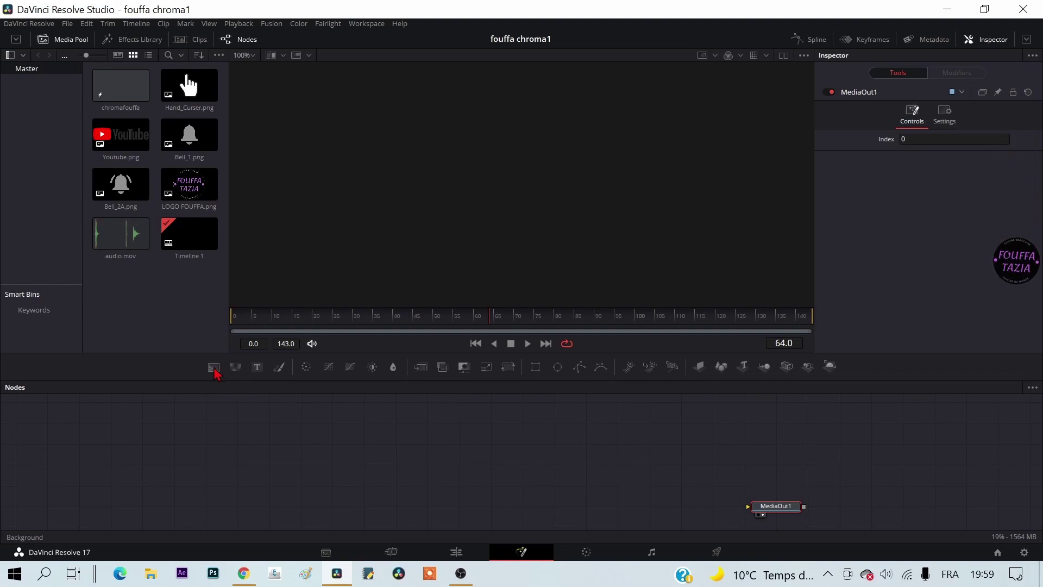
Step: Add a Background1 node coloured solid white (RGBA 1.0) and display it in the viewer
{"action": "left_click_drag", "start_coordinate": [214, 368], "coordinate": [258, 455]}
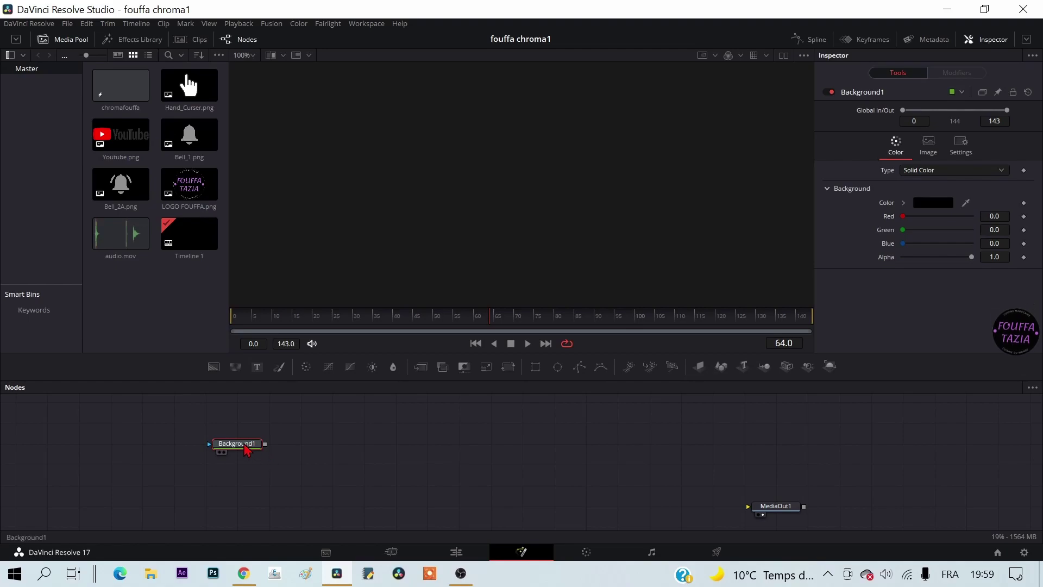
{"action": "left_click", "coordinate": [945, 205]}
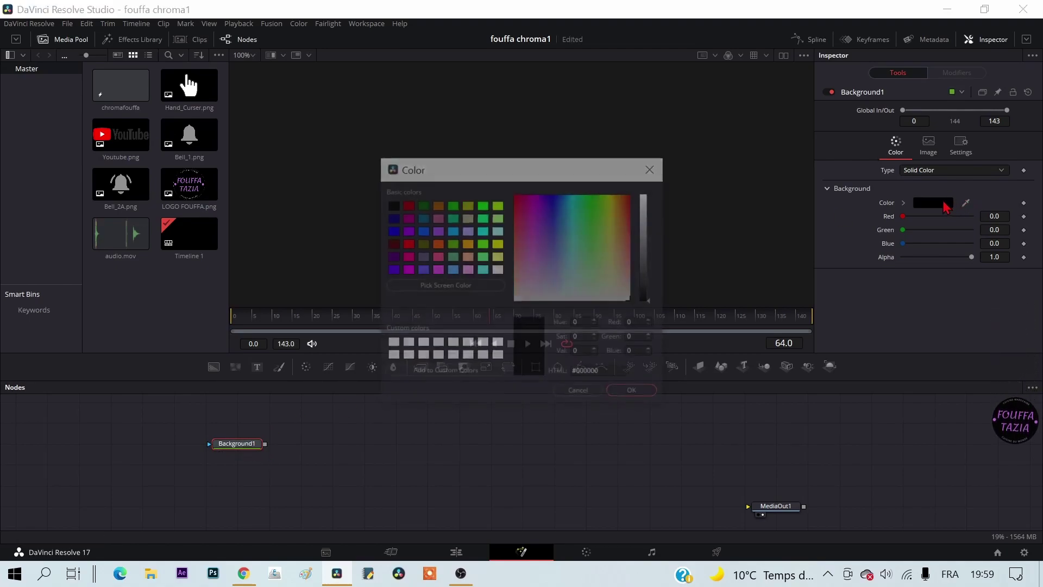
{"action": "left_click", "coordinate": [441, 344]}
{"action": "left_click", "coordinate": [631, 393]}
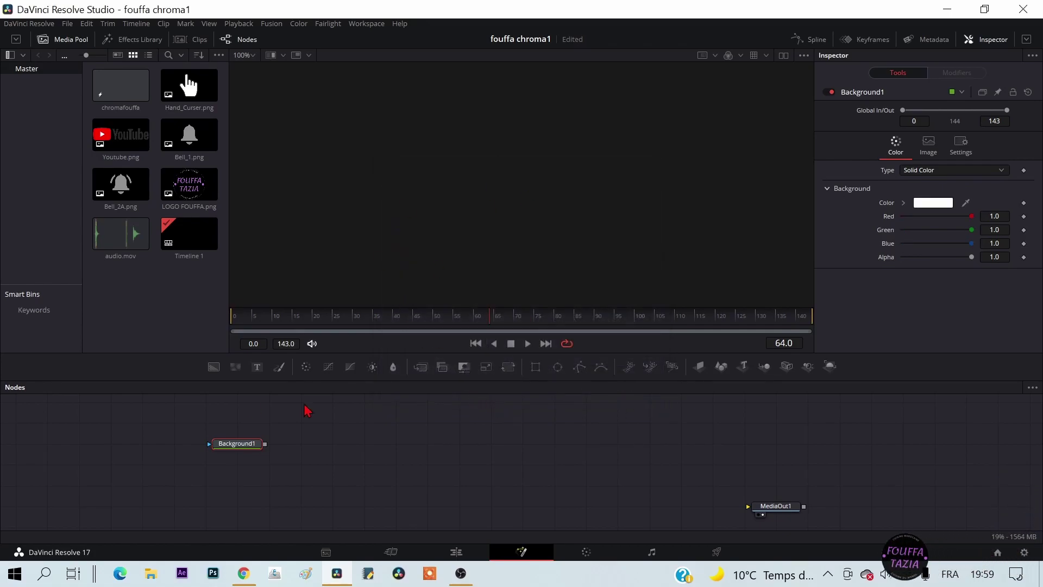
{"action": "left_click_drag", "start_coordinate": [240, 444], "coordinate": [486, 256]}
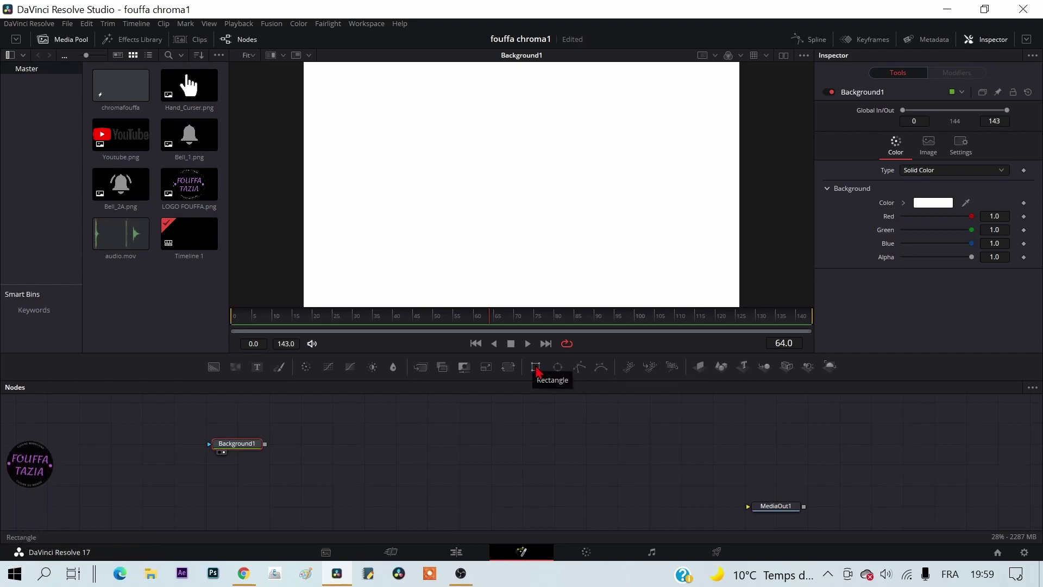
Step: Add a Rectangle1 mask to Background1 and shrink the white rectangle to a wide banner size
{"action": "left_click_drag", "start_coordinate": [536, 371], "coordinate": [163, 461]}
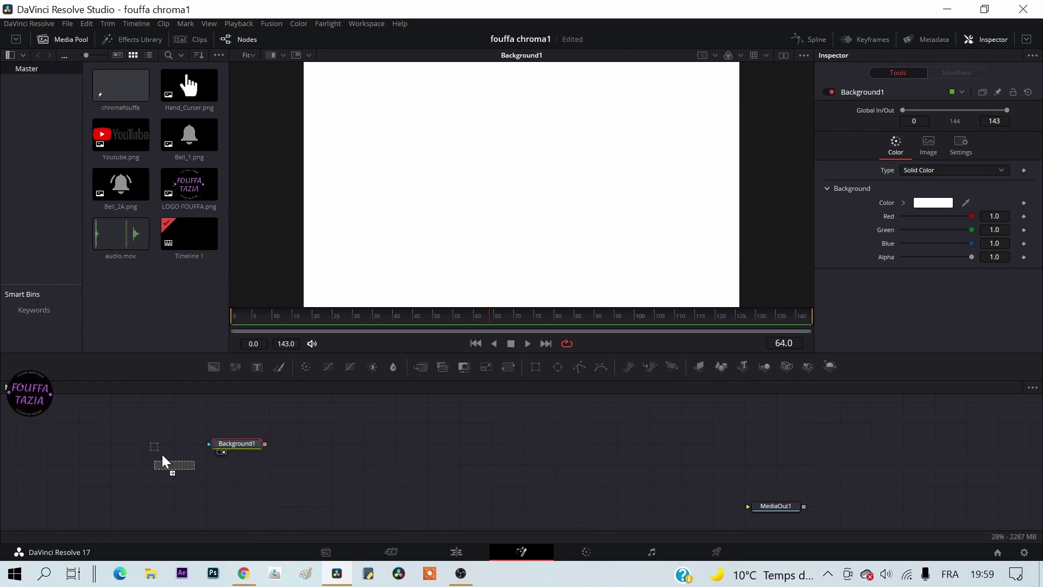
{"action": "left_click_drag", "start_coordinate": [163, 461], "coordinate": [213, 452]}
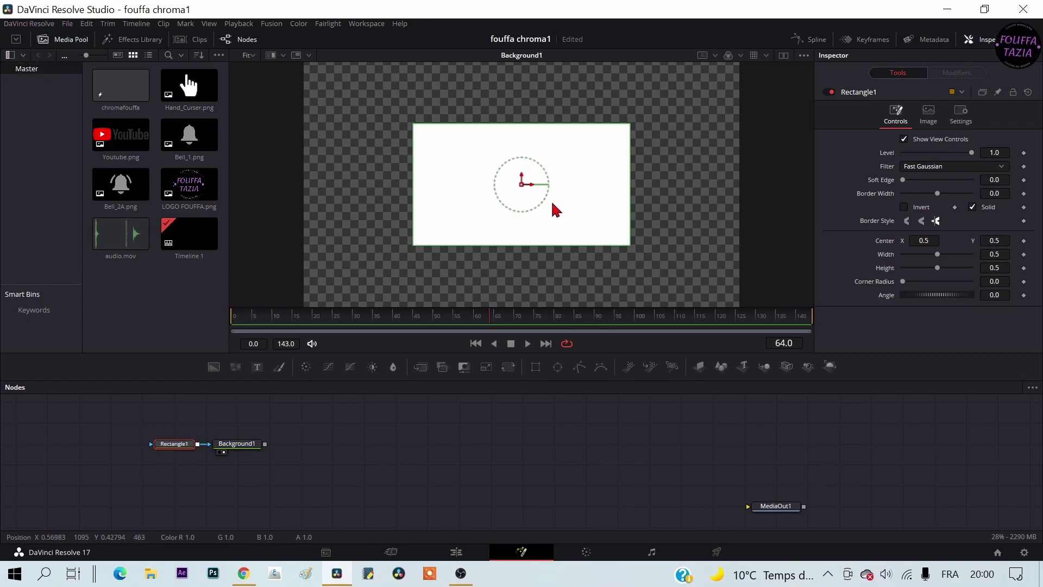
{"action": "scroll", "coordinate": [546, 198], "scroll_direction": "up", "scroll_amount": 1}
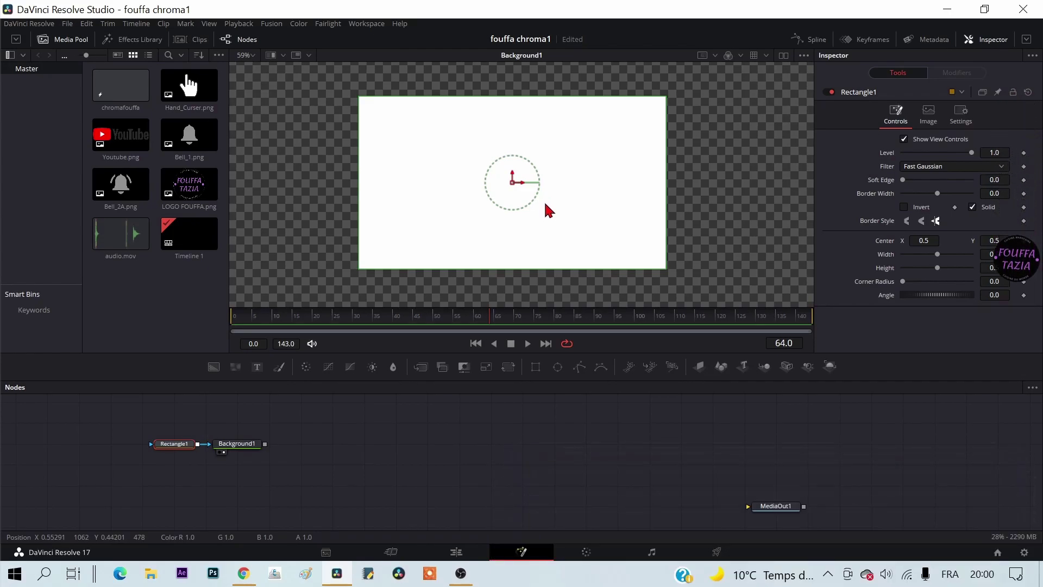
{"action": "scroll", "coordinate": [548, 208], "scroll_direction": "up", "scroll_amount": 1}
{"action": "scroll", "coordinate": [547, 208], "scroll_direction": "down", "scroll_amount": 1}
{"action": "scroll", "coordinate": [548, 208], "scroll_direction": "down", "scroll_amount": 1}
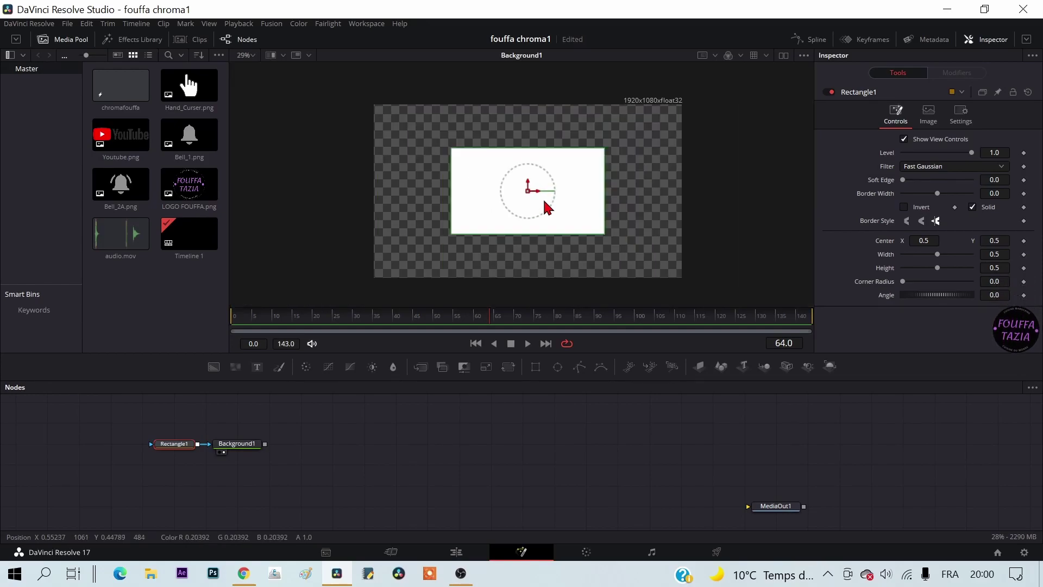
{"action": "scroll", "coordinate": [547, 208], "scroll_direction": "up", "scroll_amount": 1}
{"action": "scroll", "coordinate": [547, 208], "scroll_direction": "up", "scroll_amount": 1}
{"action": "scroll", "coordinate": [548, 208], "scroll_direction": "down", "scroll_amount": 1}
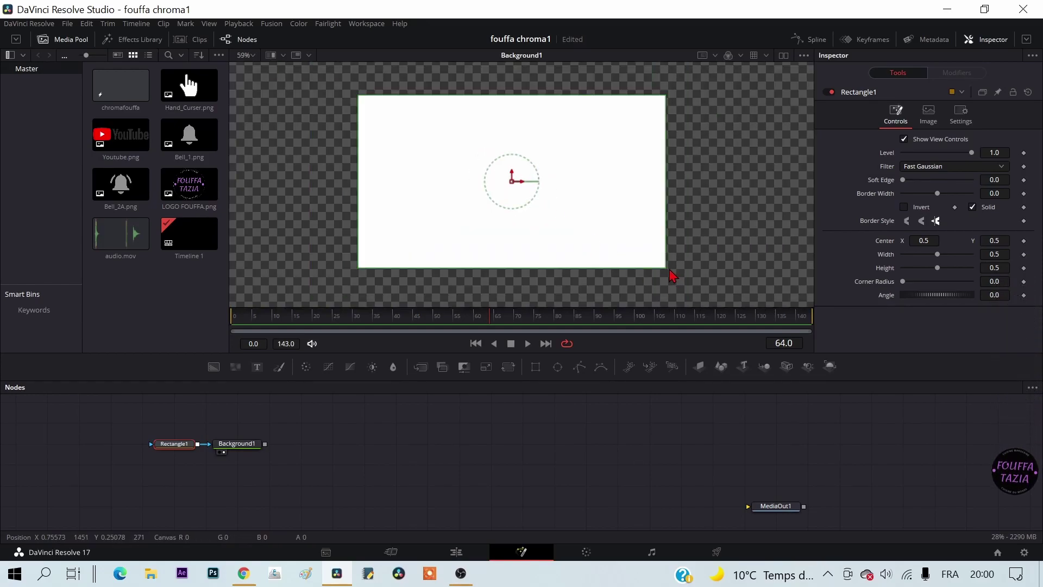
{"action": "left_click_drag", "start_coordinate": [666, 270], "coordinate": [617, 210]}
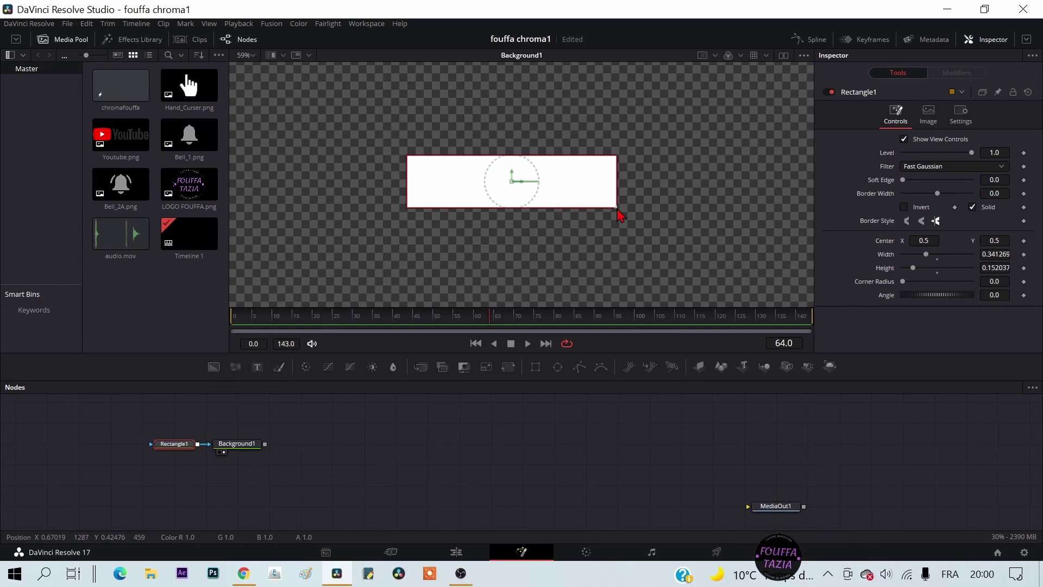
{"action": "scroll", "coordinate": [553, 214], "scroll_direction": "up", "scroll_amount": 2}
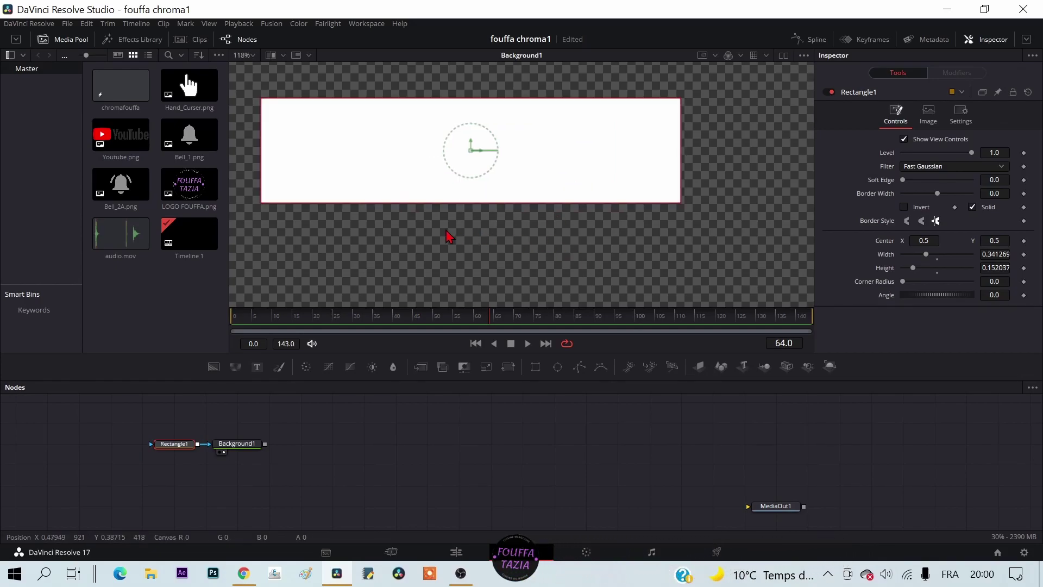
{"action": "mouse_move", "coordinate": [449, 237]}
{"action": "left_mouse_down"}
{"action": "mouse_move", "coordinate": [484, 255]}
{"action": "mouse_move", "coordinate": [459, 279]}
{"action": "left_mouse_up"}
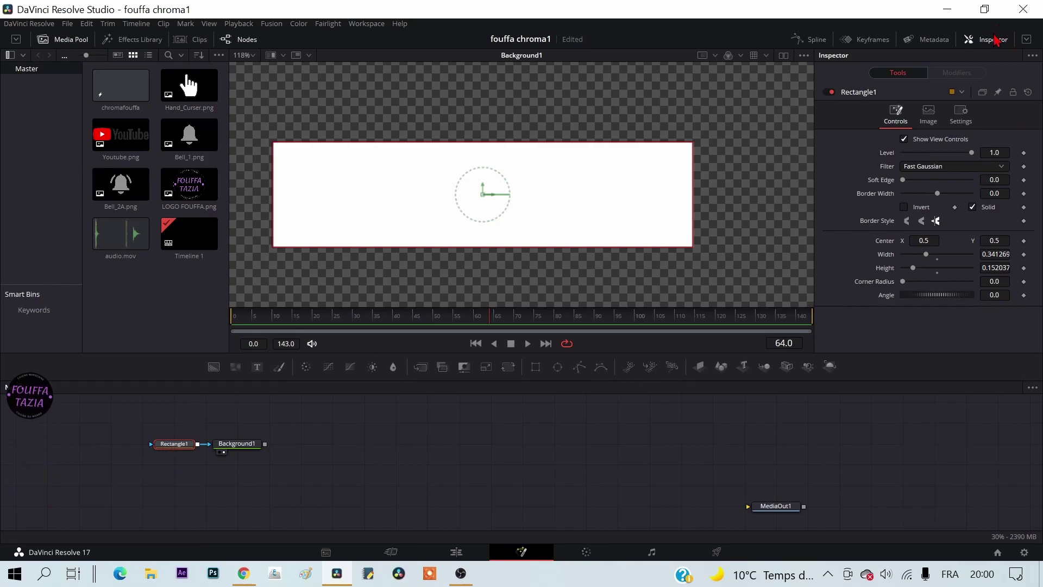
Step: Set the rectangle's Corner Radius to 1.0 to make a pill shape
{"action": "left_click", "coordinate": [994, 39]}
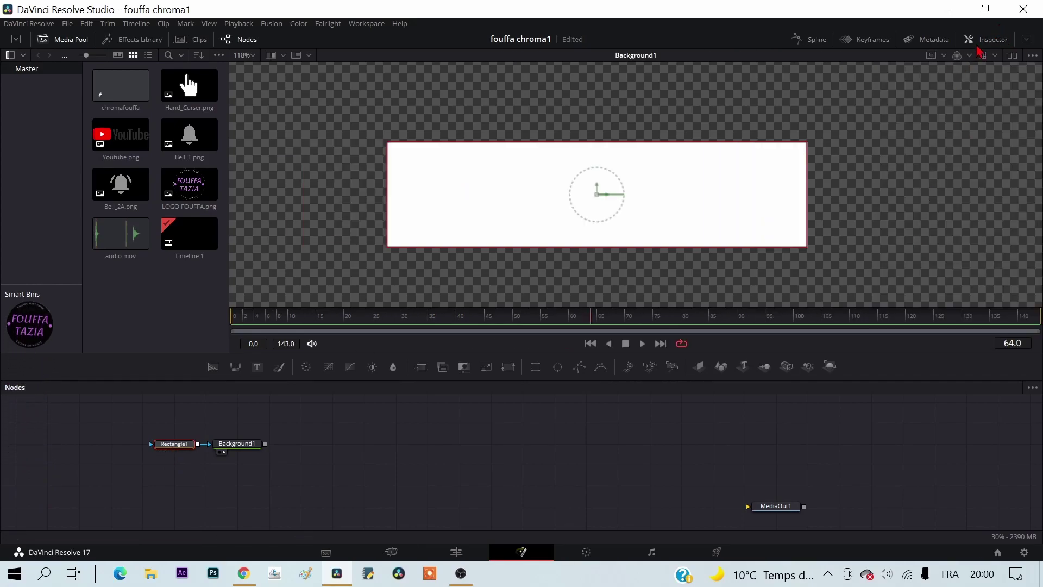
{"action": "left_click", "coordinate": [977, 46]}
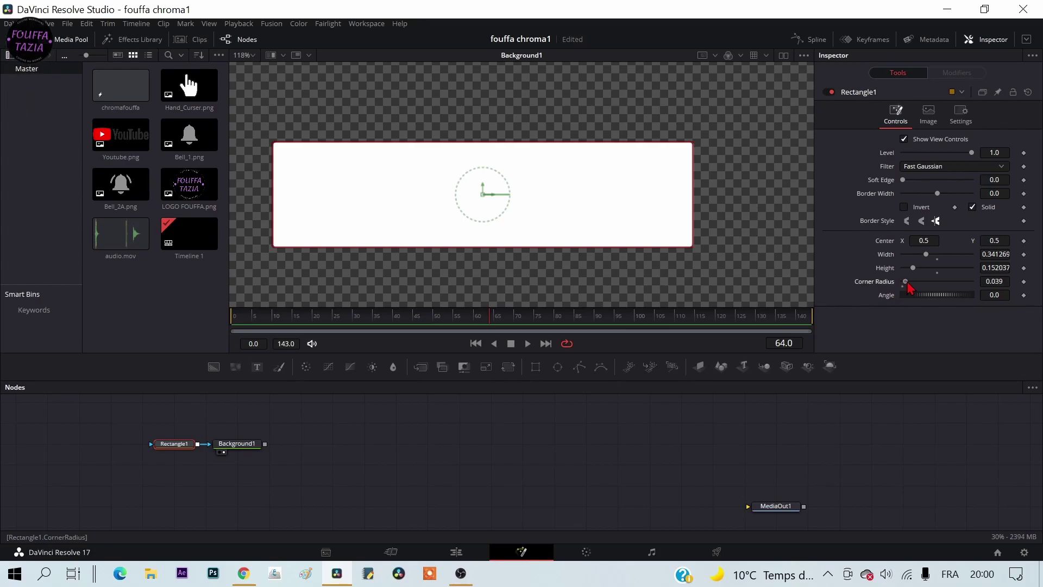
{"action": "left_click_drag", "start_coordinate": [908, 284], "coordinate": [983, 287]}
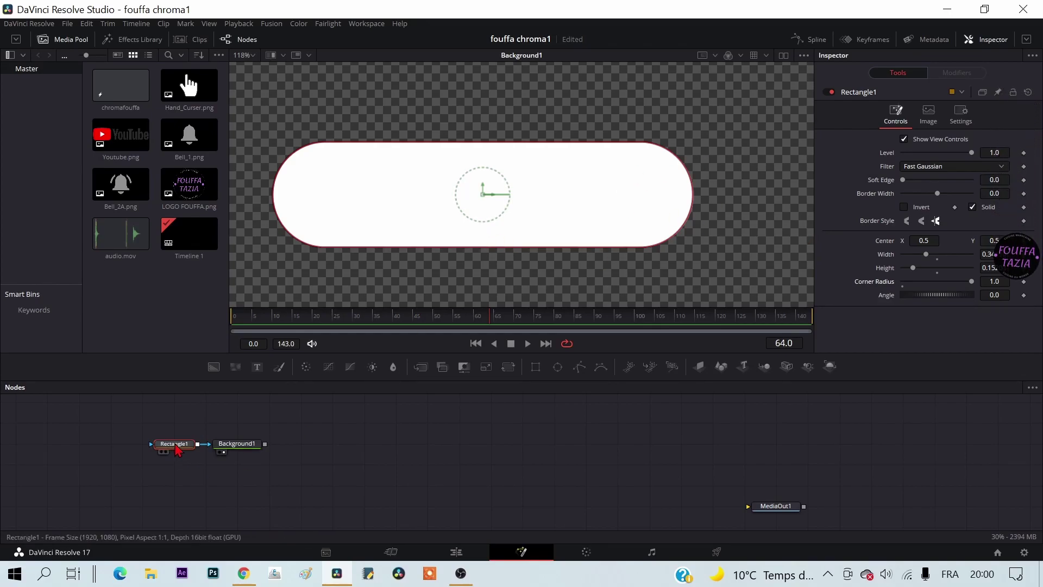
{"action": "left_click_drag", "start_coordinate": [299, 468], "coordinate": [268, 496]}
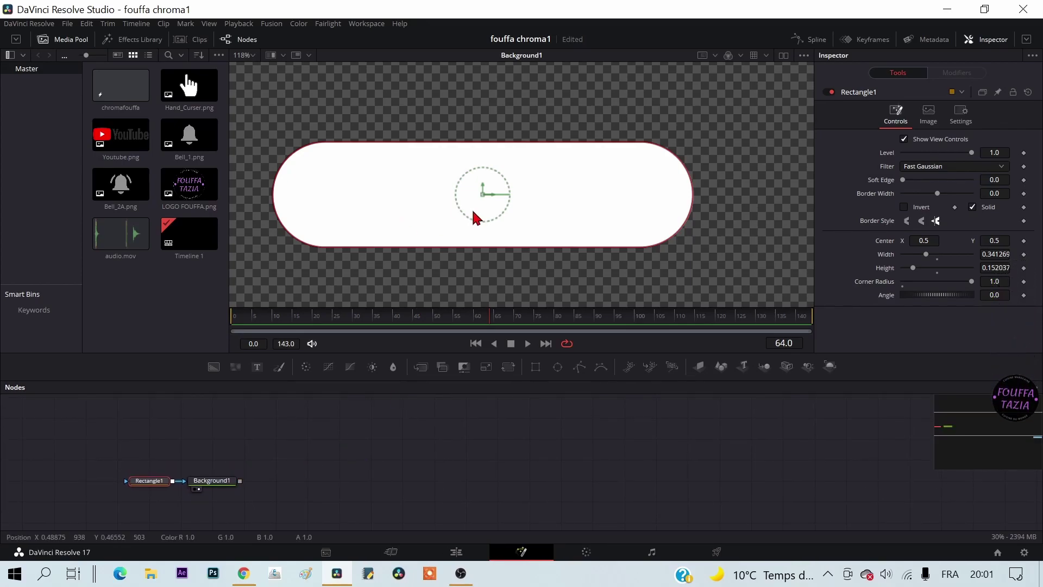
Step: Add LOGO FOUFFA.png to the node graph and rename the node logo
{"action": "mouse_move", "coordinate": [191, 193]}
{"action": "left_mouse_down"}
{"action": "mouse_move", "coordinate": [191, 449]}
{"action": "mouse_move", "coordinate": [149, 445]}
{"action": "left_mouse_up"}
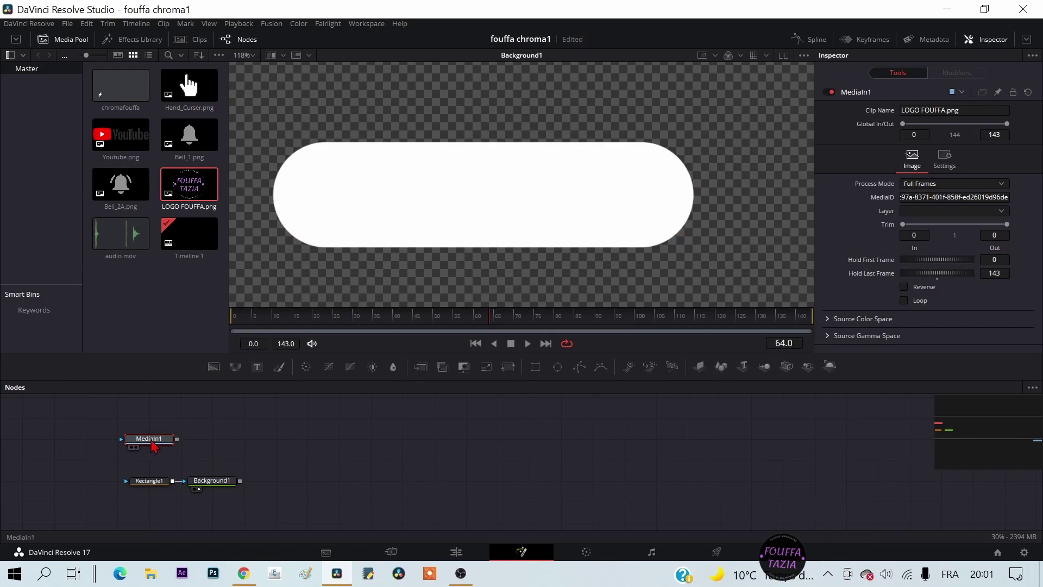
{"action": "key", "text": "F2"}
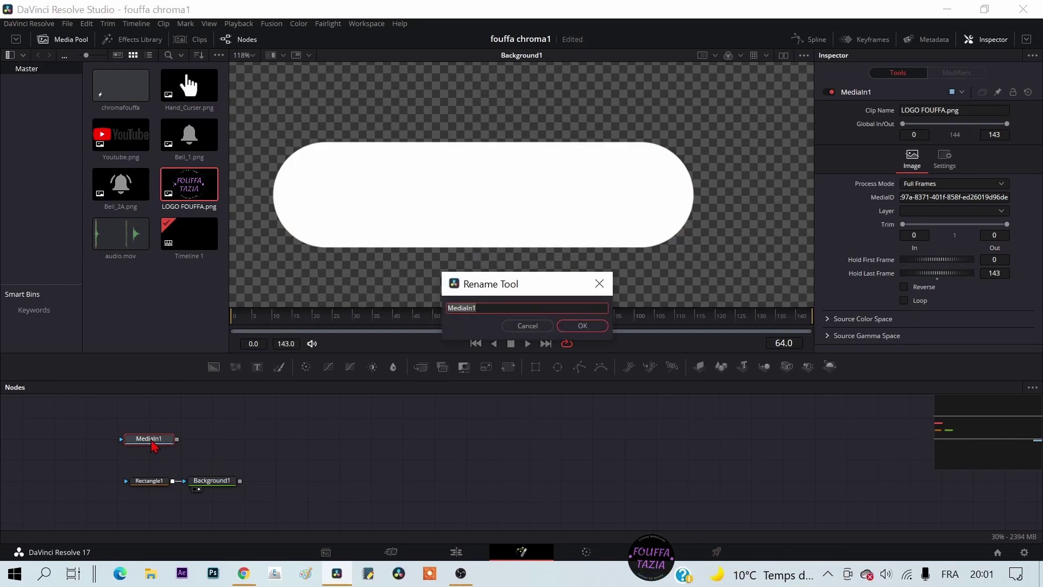
{"action": "type", "text": "logo"}
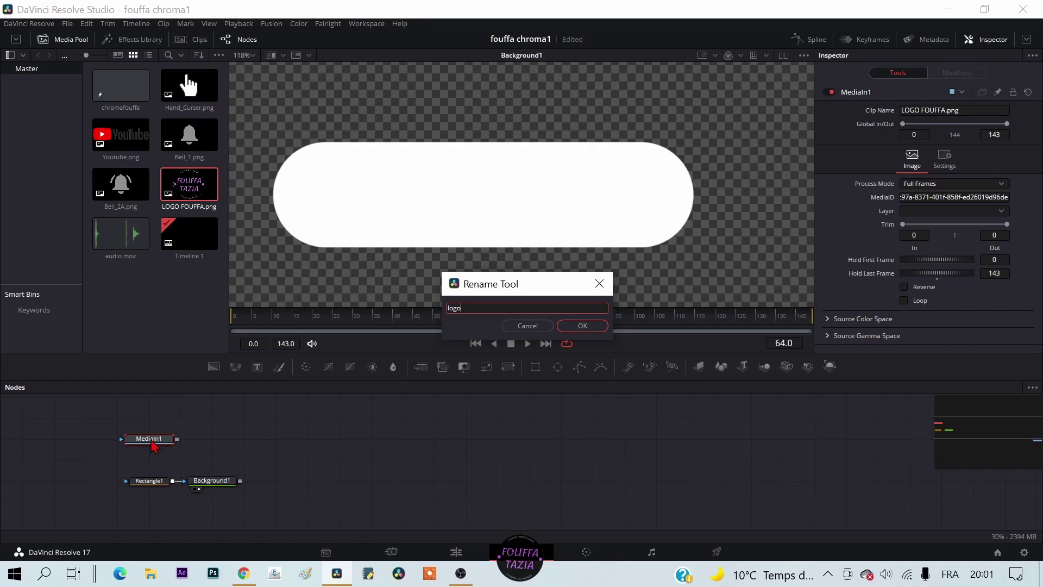
{"action": "left_click", "coordinate": [584, 326]}
Step: Merge the logo node over Background1 as Merge1 and view Merge1
{"action": "mouse_move", "coordinate": [177, 439]}
{"action": "left_mouse_down"}
{"action": "mouse_move", "coordinate": [196, 448]}
{"action": "mouse_move", "coordinate": [179, 442]}
{"action": "left_mouse_up"}
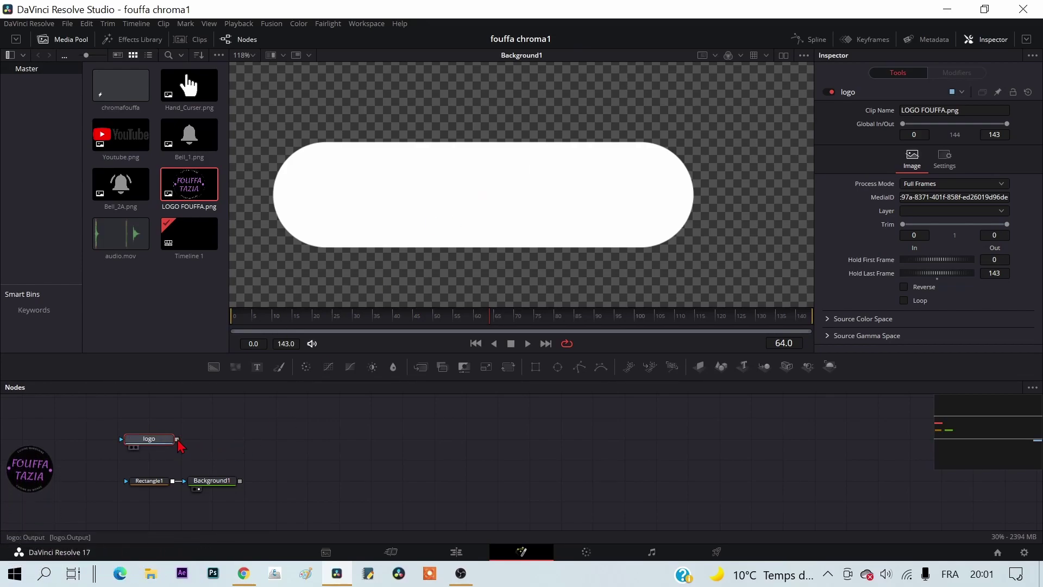
{"action": "mouse_move", "coordinate": [179, 441]}
{"action": "left_mouse_down"}
{"action": "mouse_move", "coordinate": [240, 484]}
{"action": "mouse_move", "coordinate": [246, 461]}
{"action": "mouse_move", "coordinate": [231, 444]}
{"action": "left_mouse_up"}
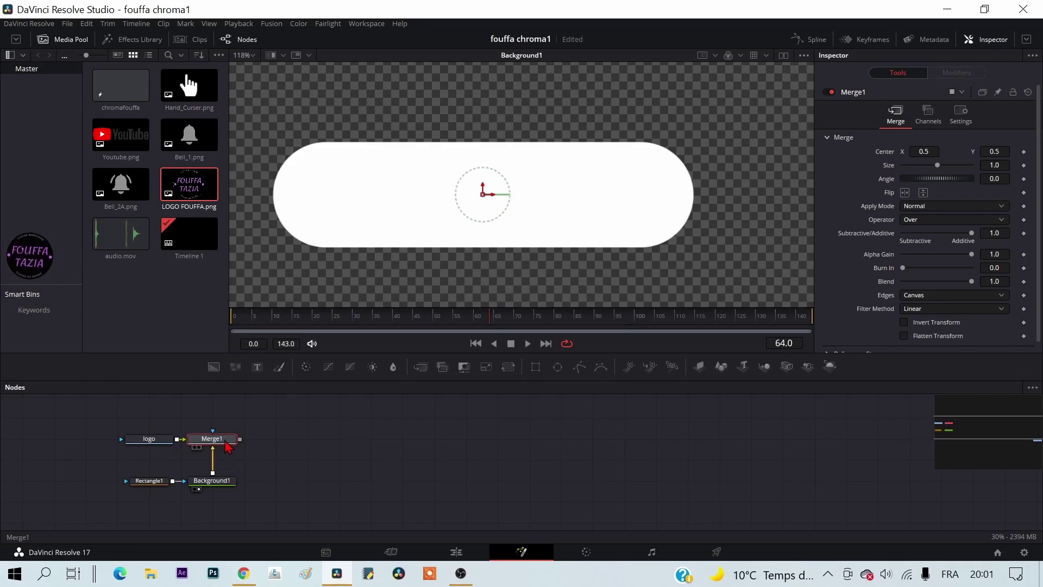
{"action": "left_click", "coordinate": [150, 443]}
{"action": "left_click", "coordinate": [213, 482]}
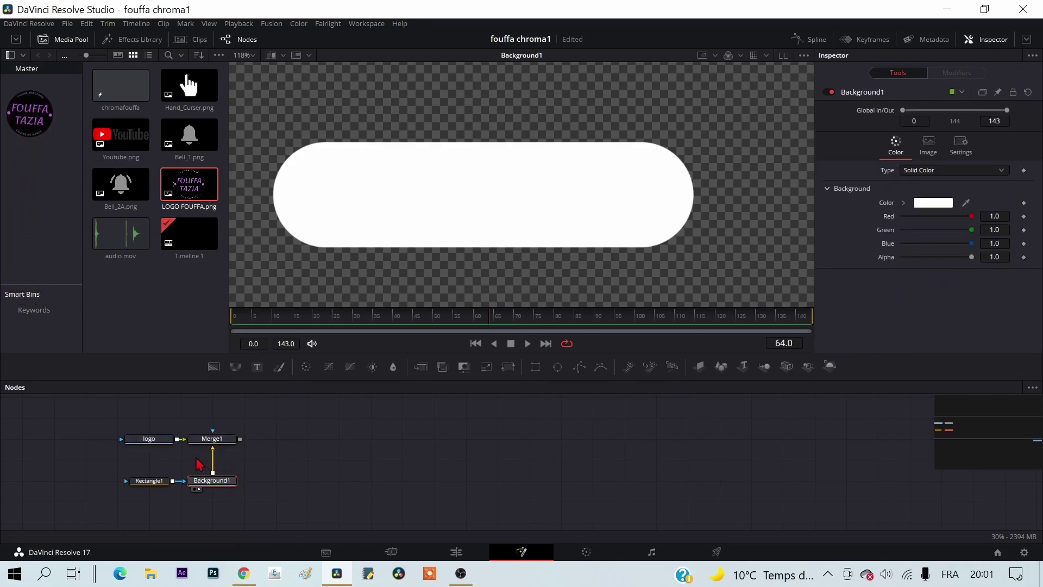
{"action": "left_click", "coordinate": [161, 445]}
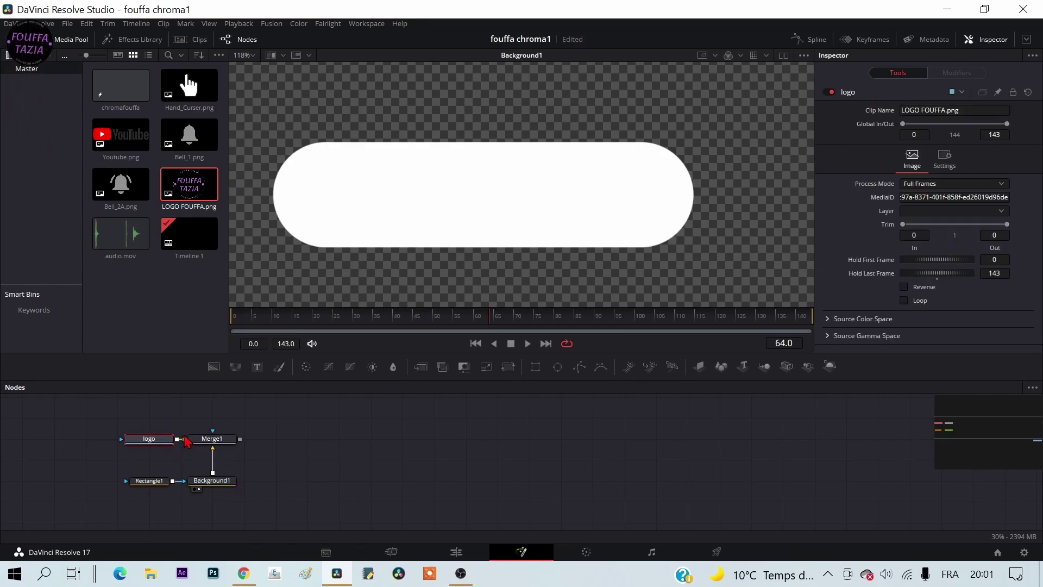
{"action": "left_click", "coordinate": [216, 443]}
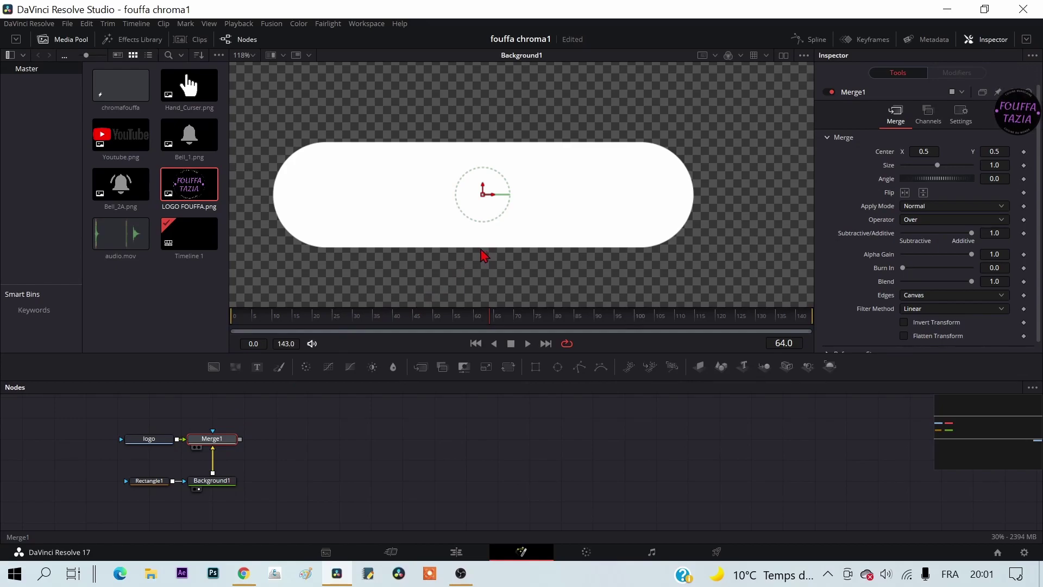
{"action": "key", "text": "1"}
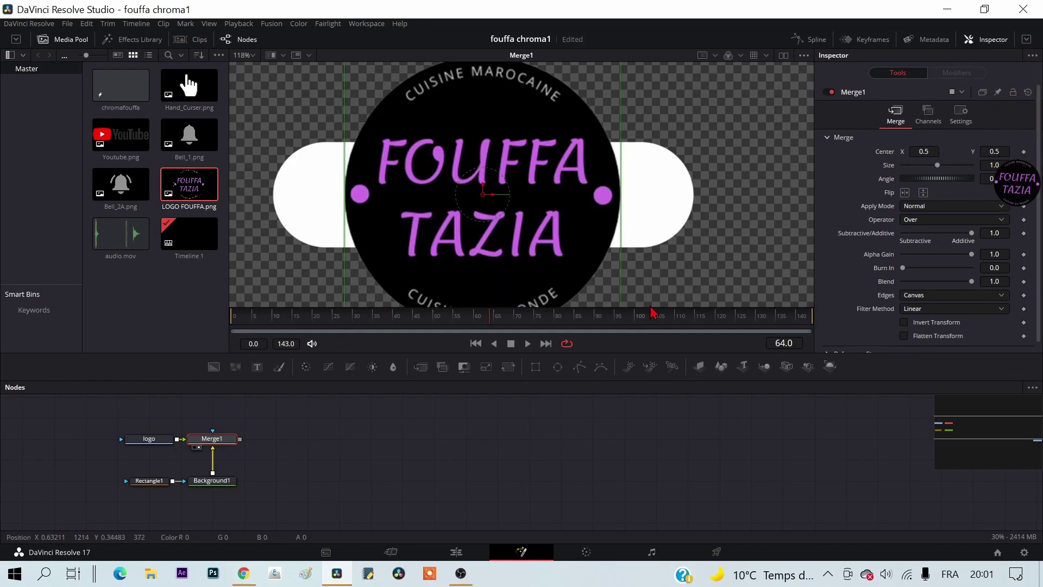
Step: Scale the logo to 0.355 and position it at the pill's left end
{"action": "mouse_move", "coordinate": [623, 280]}
{"action": "left_mouse_down"}
{"action": "mouse_move", "coordinate": [523, 194]}
{"action": "mouse_move", "coordinate": [488, 198]}
{"action": "left_mouse_up"}
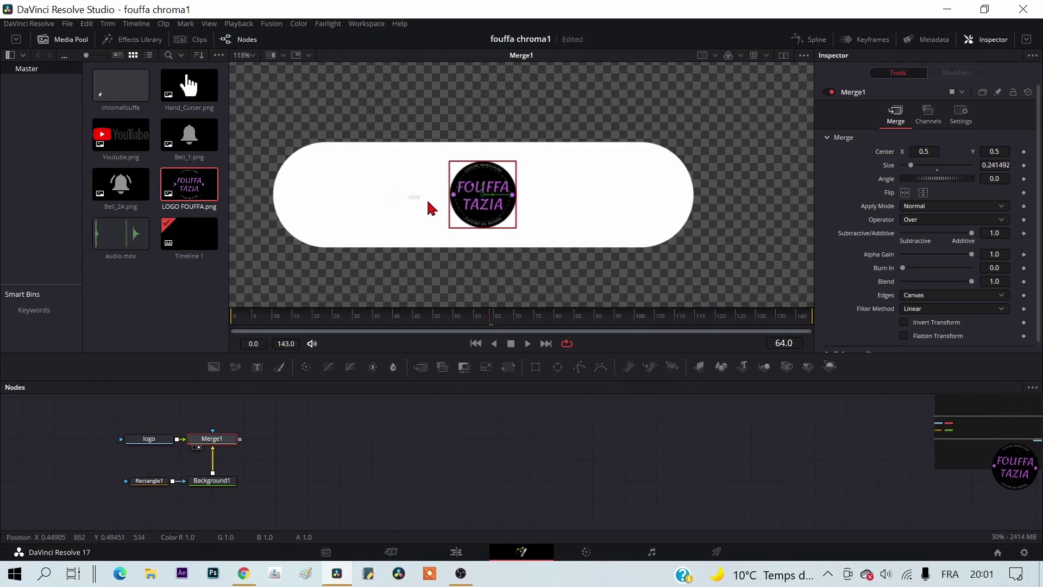
{"action": "left_click_drag", "start_coordinate": [495, 200], "coordinate": [350, 213]}
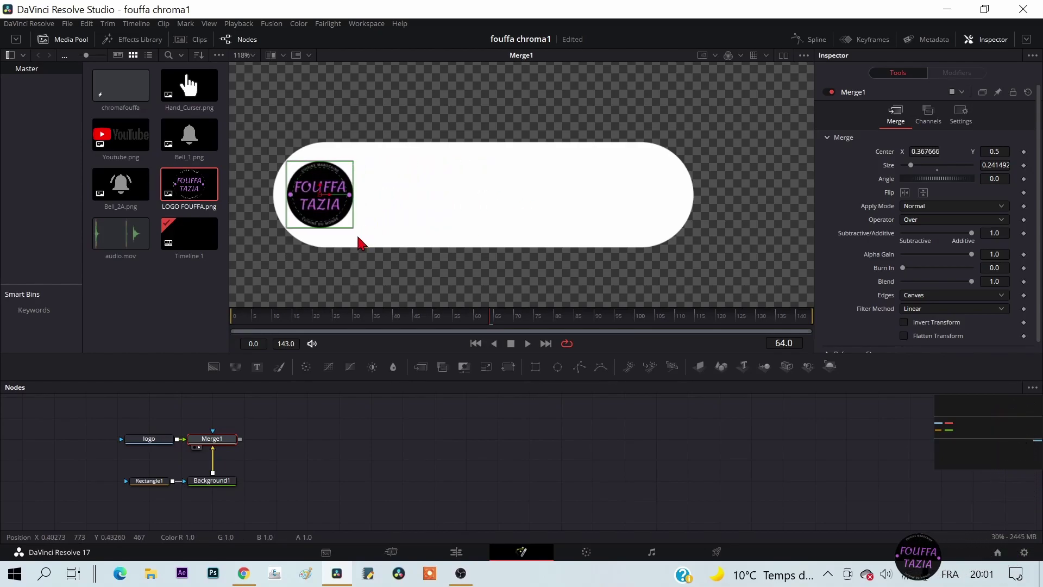
{"action": "left_click_drag", "start_coordinate": [357, 237], "coordinate": [360, 237]}
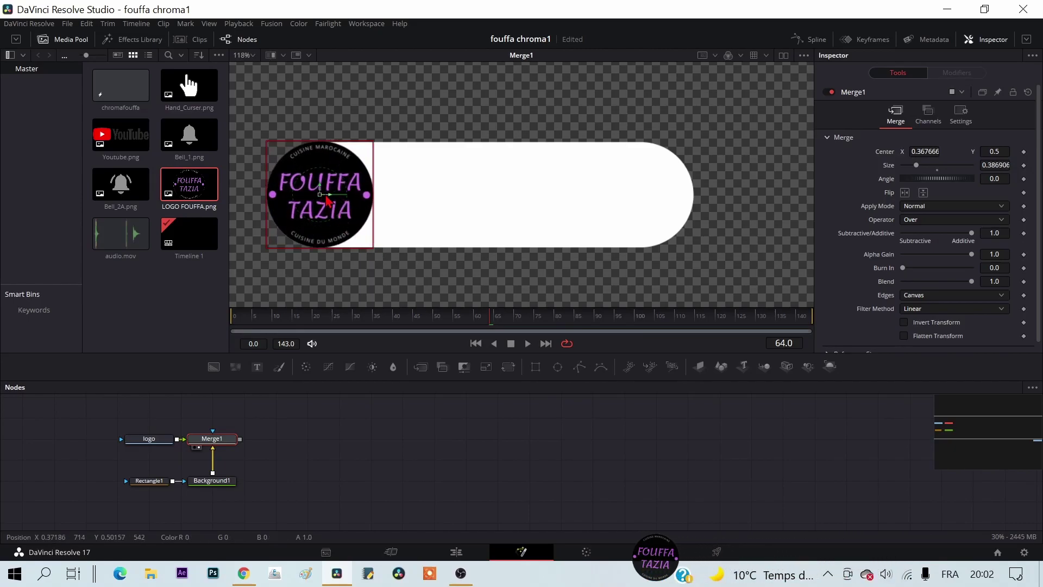
{"action": "left_click_drag", "start_coordinate": [328, 200], "coordinate": [337, 200]}
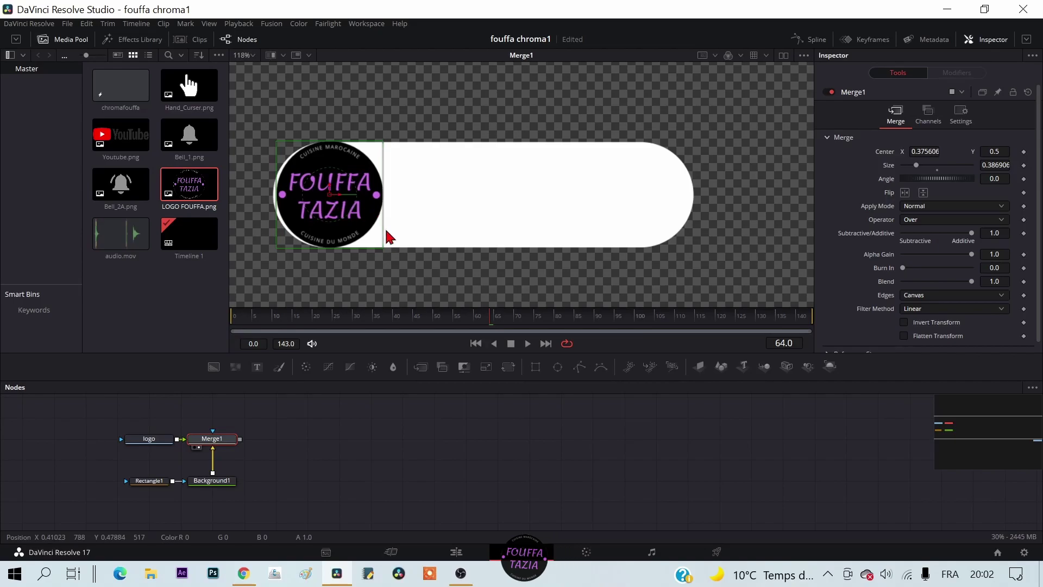
{"action": "left_click_drag", "start_coordinate": [387, 231], "coordinate": [378, 235]}
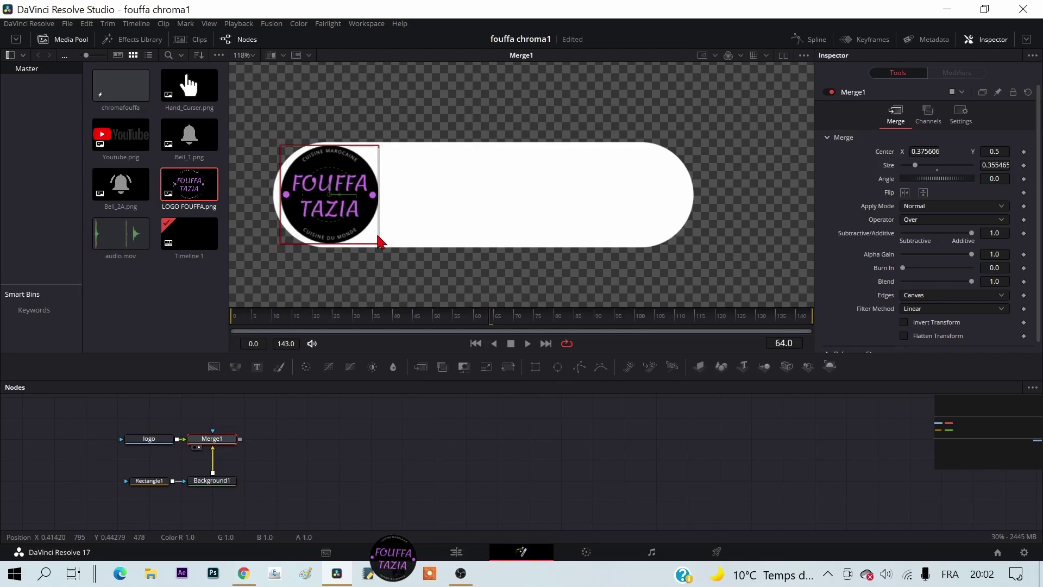
{"action": "left_click_drag", "start_coordinate": [344, 202], "coordinate": [341, 202]}
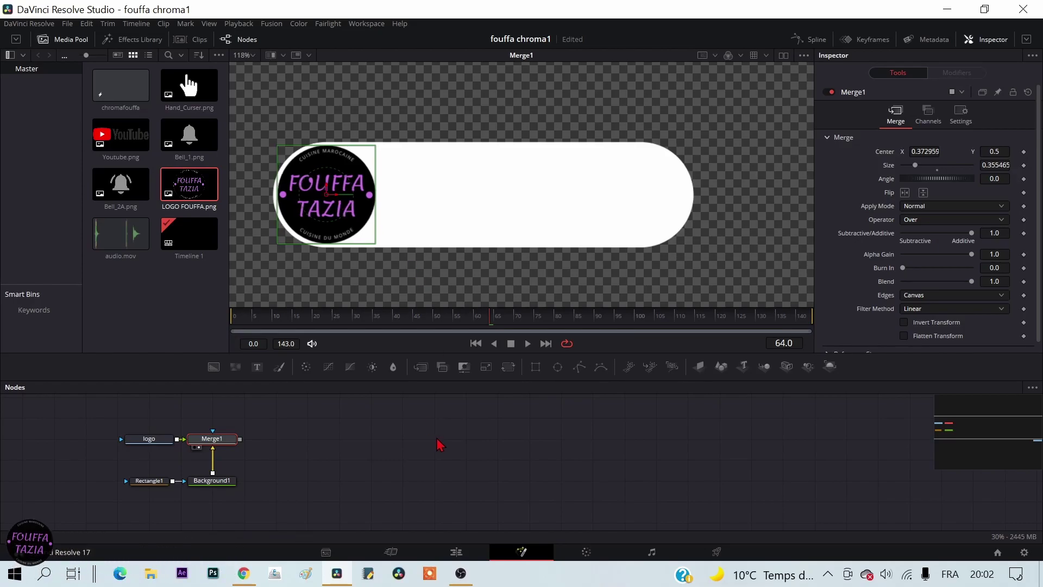
{"action": "scroll", "coordinate": [361, 445], "scroll_direction": "up", "scroll_amount": 2}
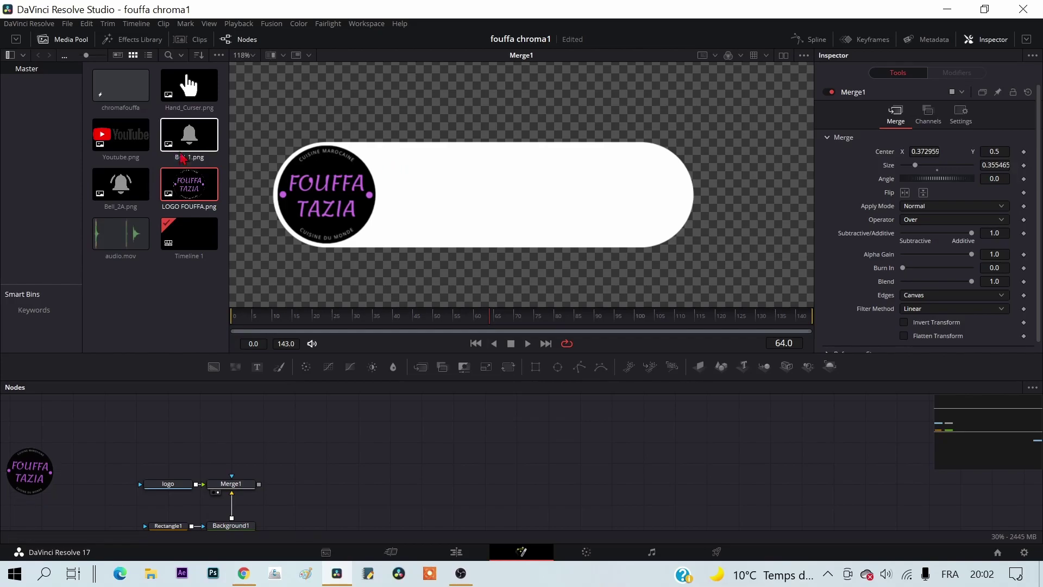
Step: Drop Youtube.png into the node graph and rename its node yutlogo
{"action": "left_click_drag", "start_coordinate": [125, 145], "coordinate": [207, 496]}
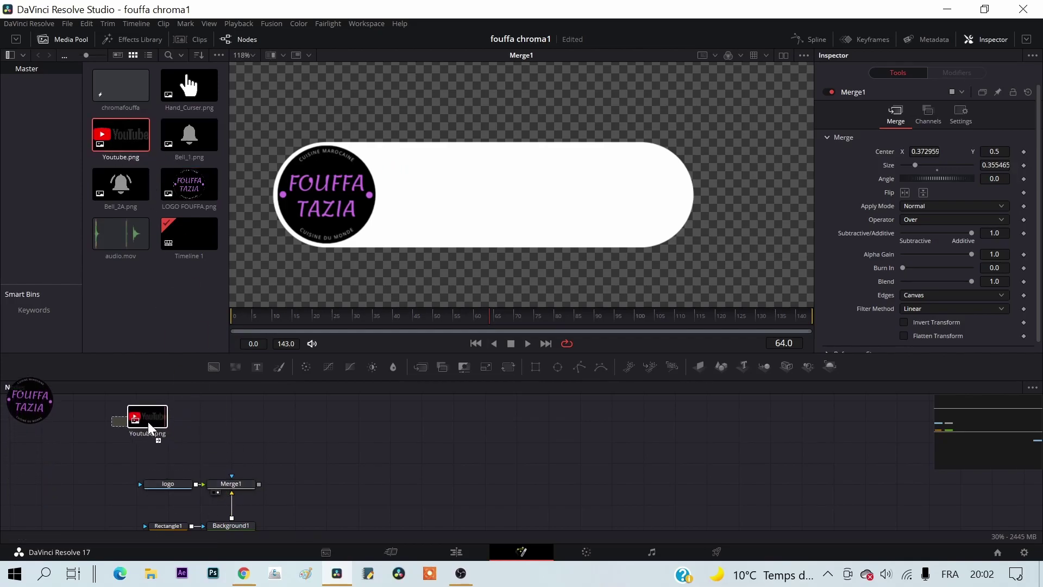
{"action": "left_click_drag", "start_coordinate": [161, 457], "coordinate": [162, 457]}
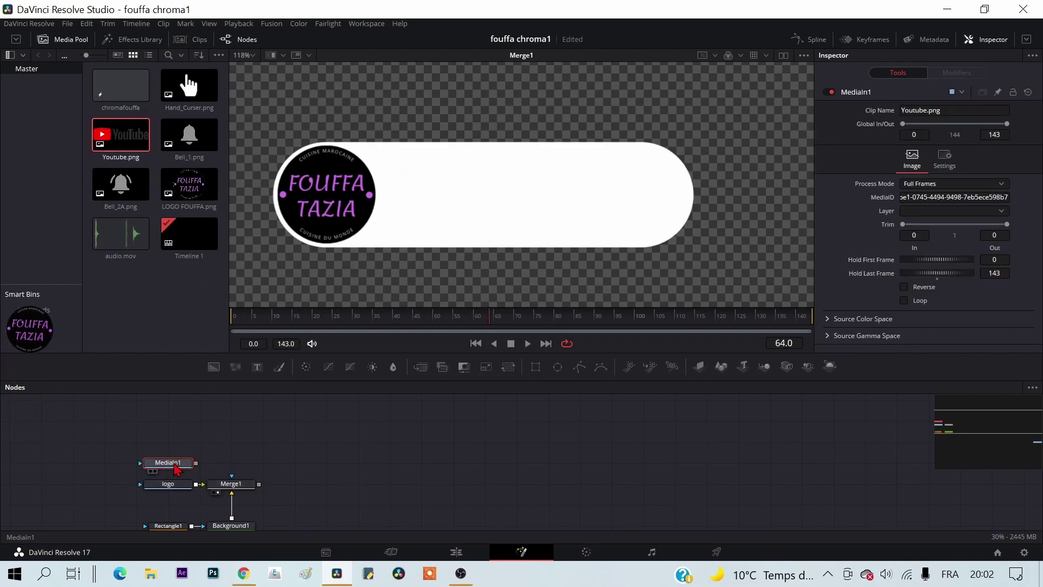
{"action": "key", "text": "F2"}
{"action": "type", "text": "yutlogo"}
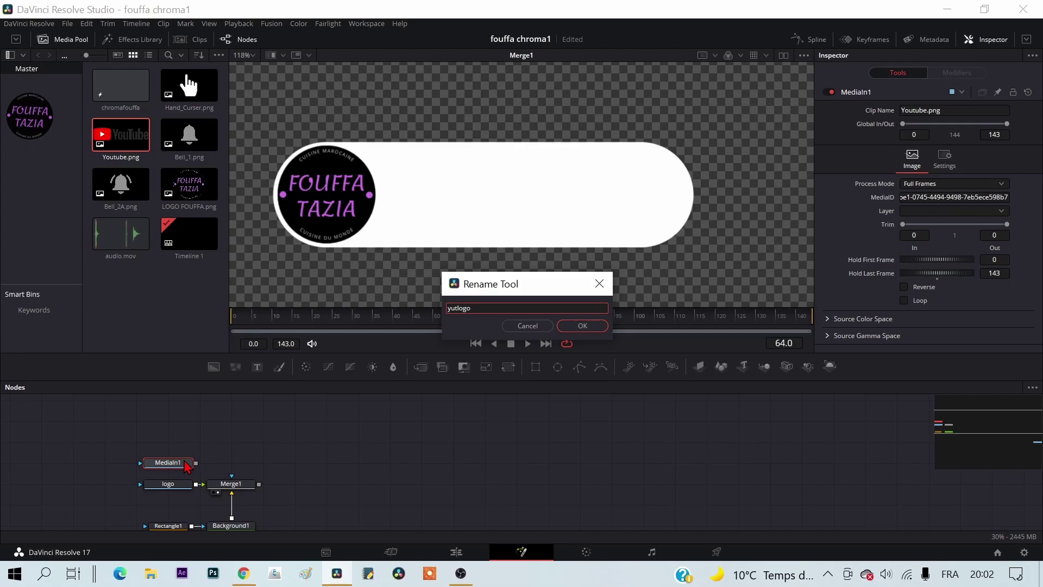
{"action": "left_click", "coordinate": [600, 329]}
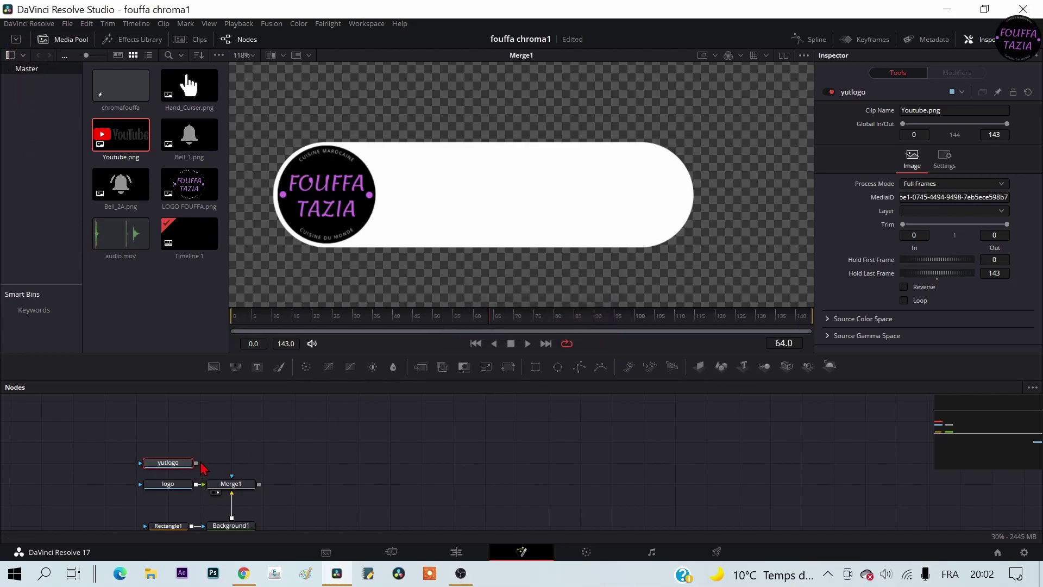
Step: Merge yutlogo over Merge1 as Merge2, scale it to 0.272 and place it on the banner's top edge
{"action": "left_click_drag", "start_coordinate": [197, 463], "coordinate": [261, 483]}
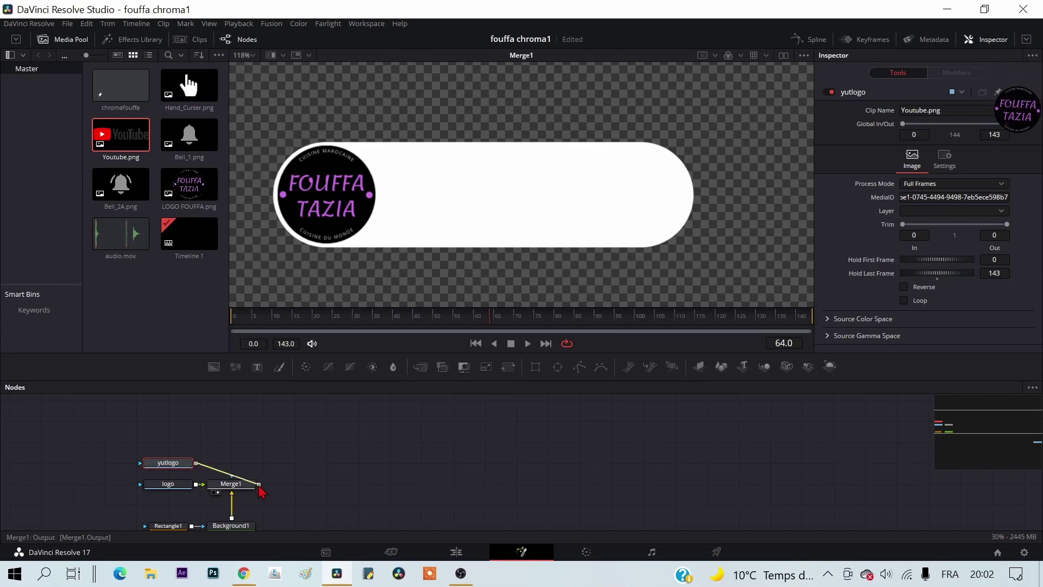
{"action": "left_click_drag", "start_coordinate": [294, 485], "coordinate": [230, 469]}
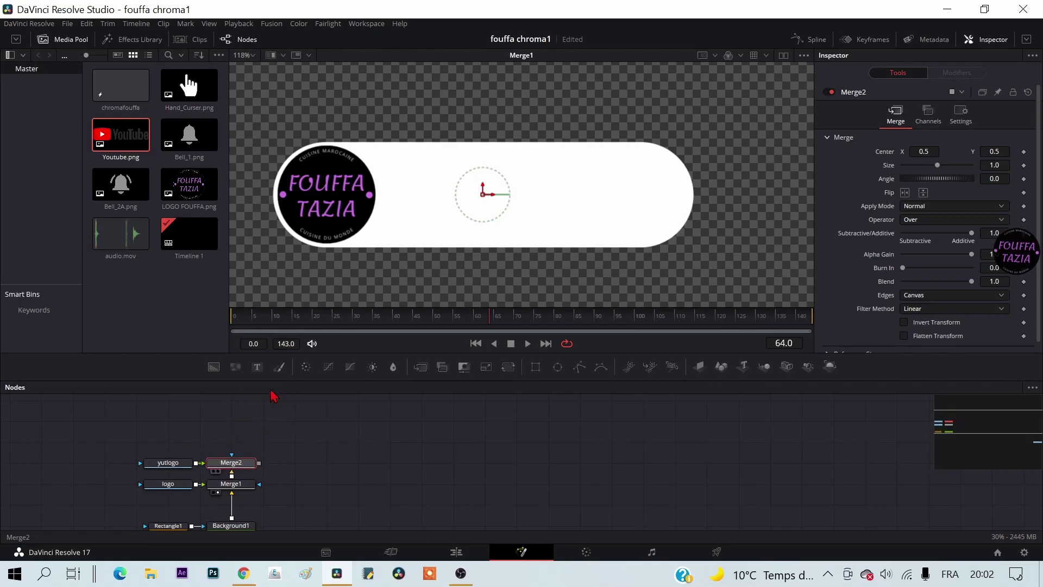
{"action": "key", "text": "1"}
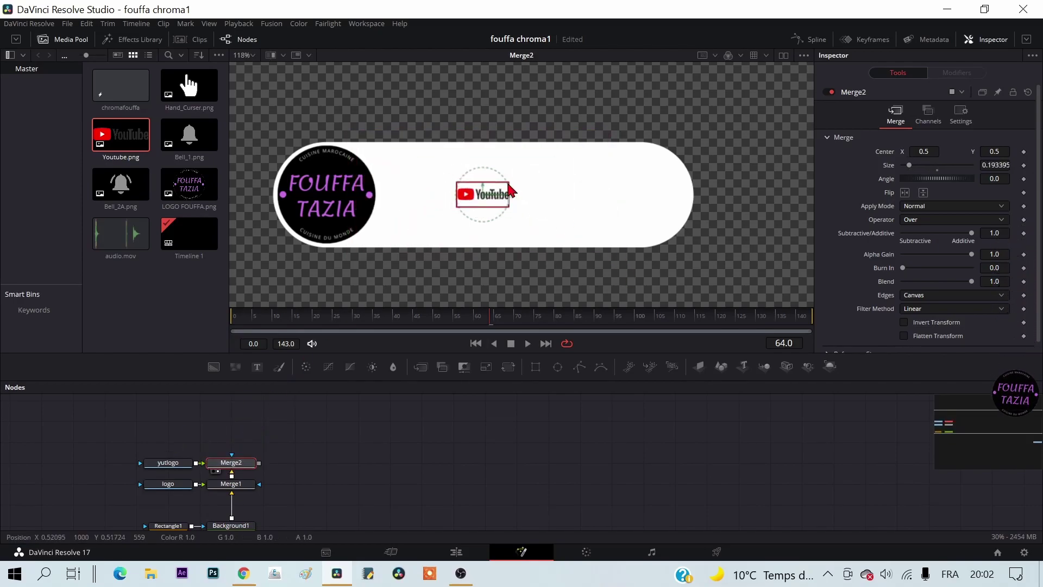
{"action": "left_click_drag", "start_coordinate": [619, 256], "coordinate": [534, 219]}
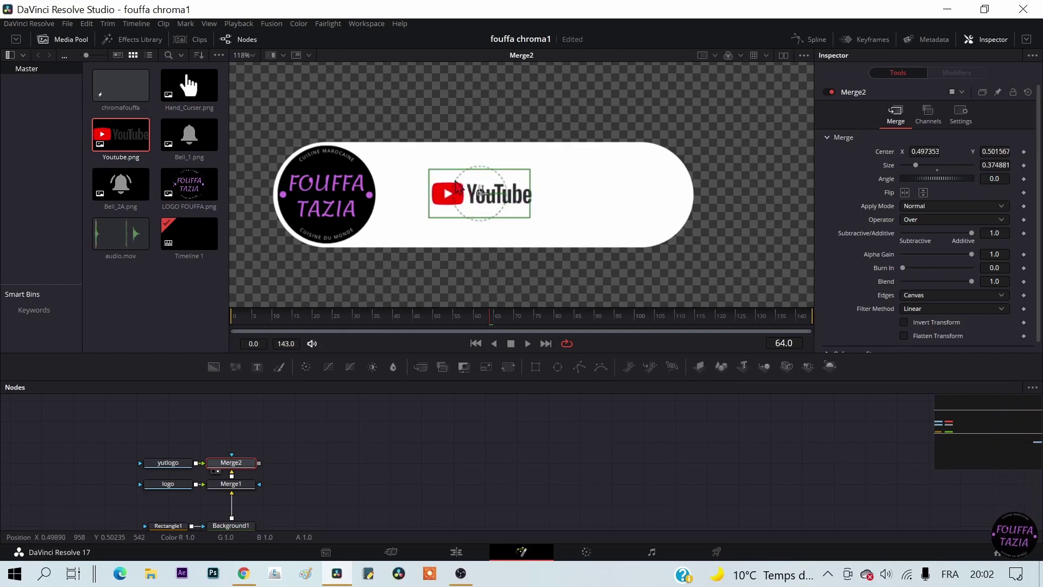
{"action": "mouse_move", "coordinate": [484, 200]}
{"action": "left_mouse_down"}
{"action": "mouse_move", "coordinate": [459, 146]}
{"action": "mouse_move", "coordinate": [465, 214]}
{"action": "left_mouse_up"}
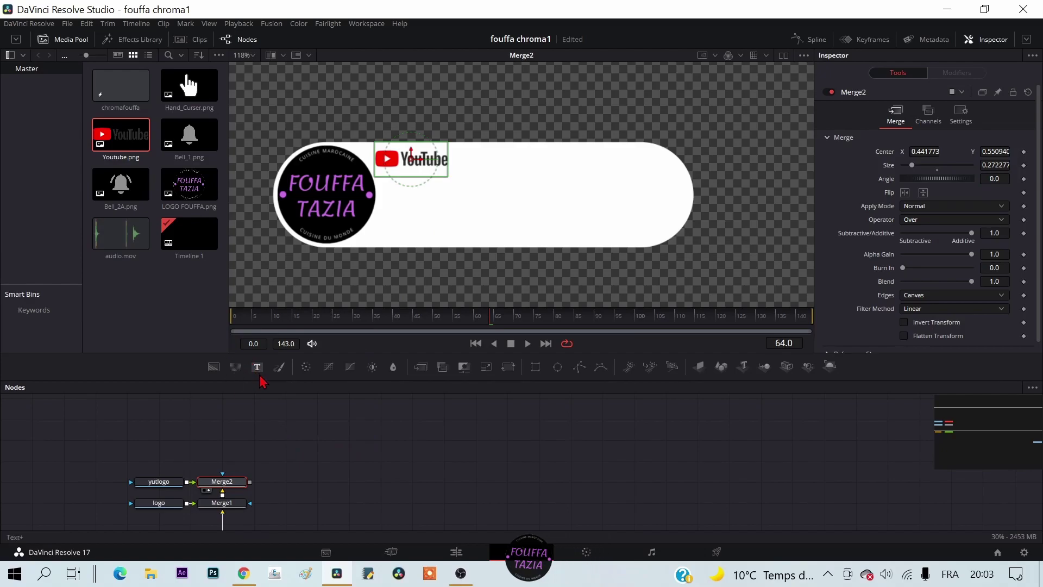
Step: Add a Text+ node merged over Merge2 through Merge3, and view Merge3
{"action": "mouse_move", "coordinate": [258, 370]}
{"action": "left_mouse_down"}
{"action": "mouse_move", "coordinate": [163, 463]}
{"action": "mouse_move", "coordinate": [249, 483]}
{"action": "left_mouse_up"}
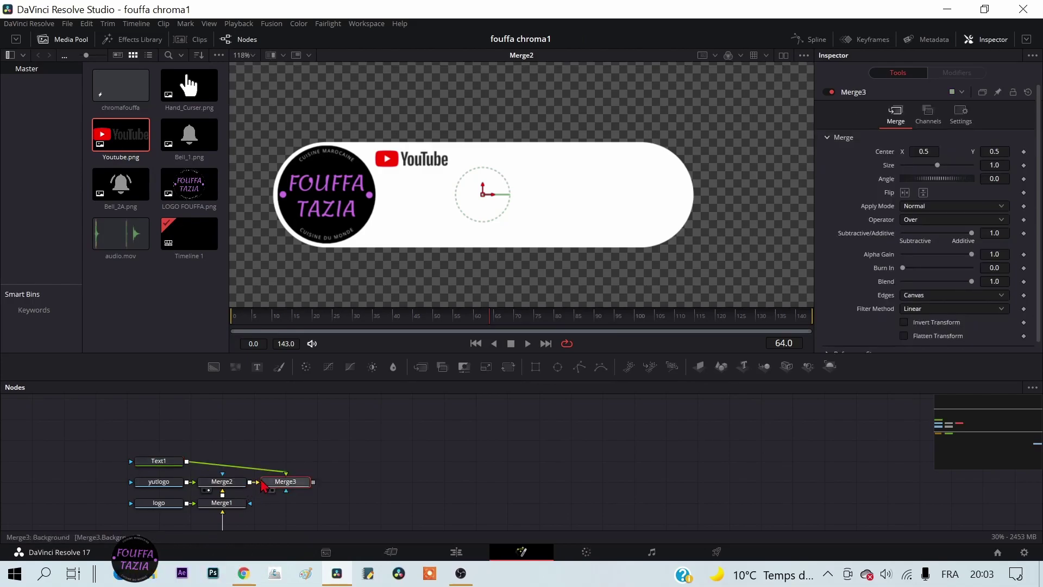
{"action": "mouse_move", "coordinate": [282, 435]}
{"action": "left_mouse_down"}
{"action": "mouse_move", "coordinate": [219, 451]}
{"action": "mouse_move", "coordinate": [220, 464]}
{"action": "left_mouse_up"}
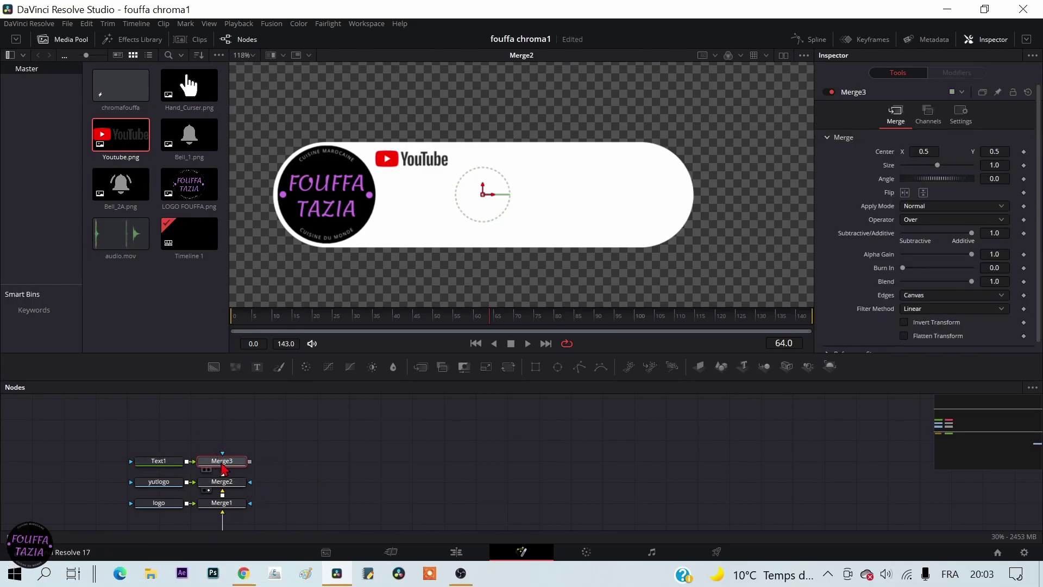
{"action": "key", "text": "1"}
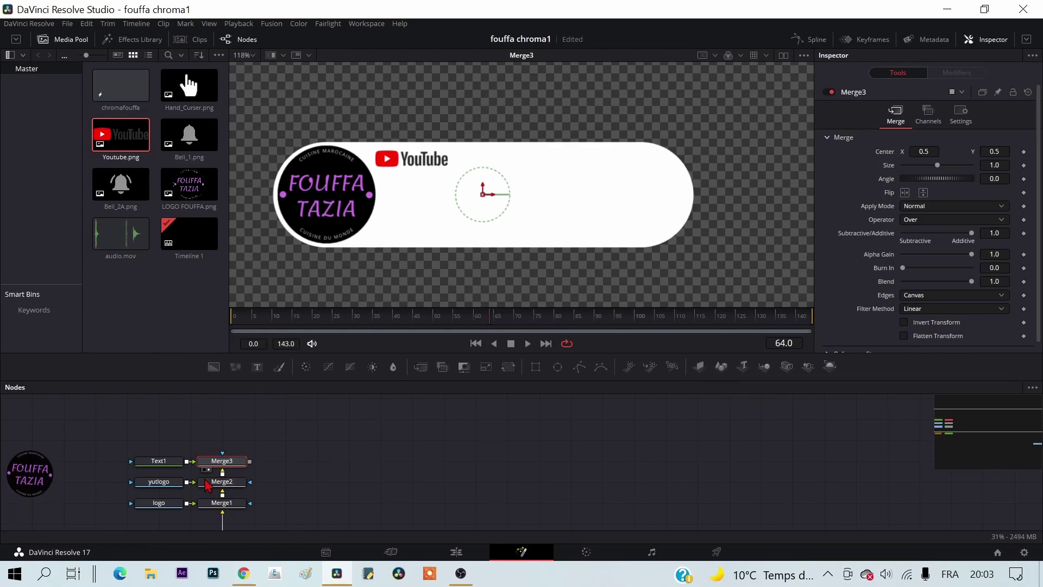
Step: Enter 'FOUFFA TAZIA' and 'Cuisine Marocaine' on two lines and reduce the text size to 0.0326
{"action": "left_click", "coordinate": [158, 463]}
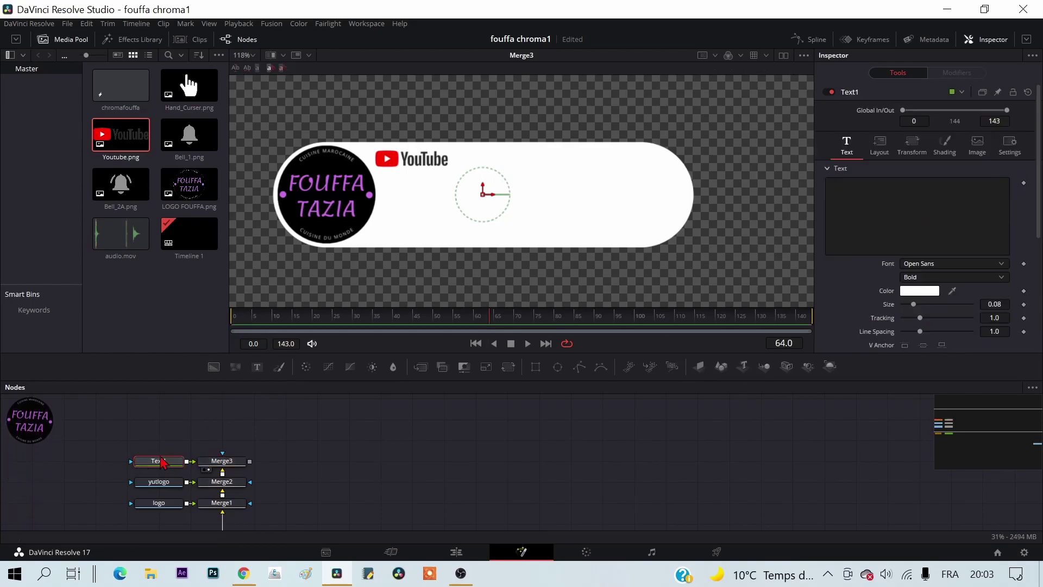
{"action": "left_click", "coordinate": [883, 203]}
{"action": "type", "text": "FOU"}
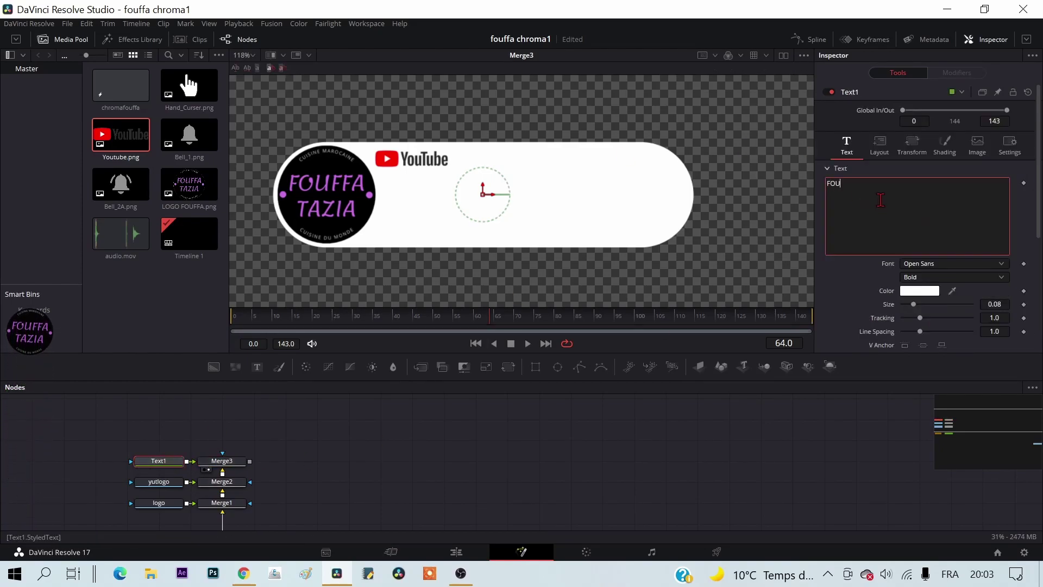
{"action": "type", "text": "FFA TA"}
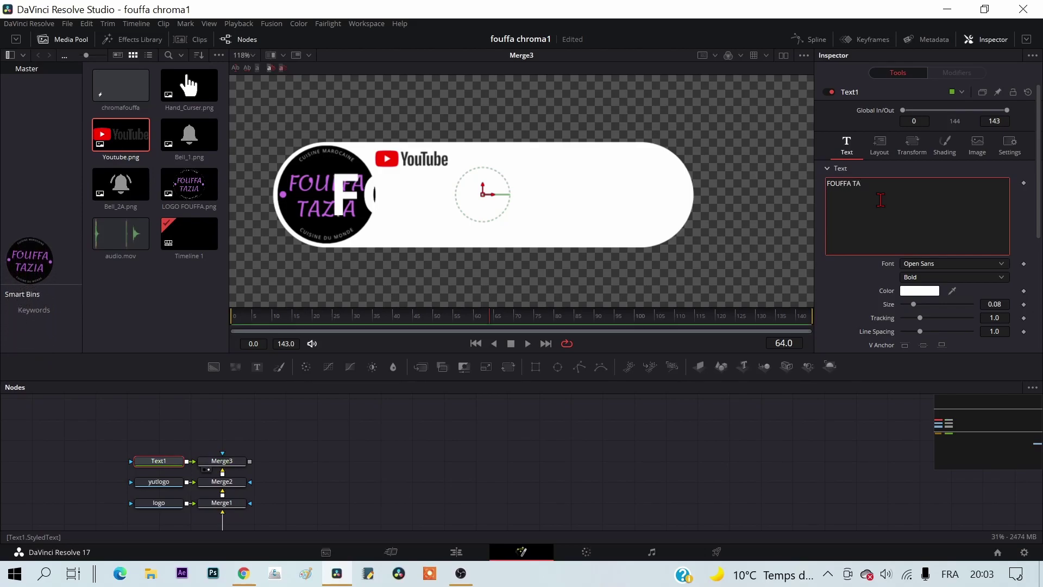
{"action": "type", "text": "ZIA"}
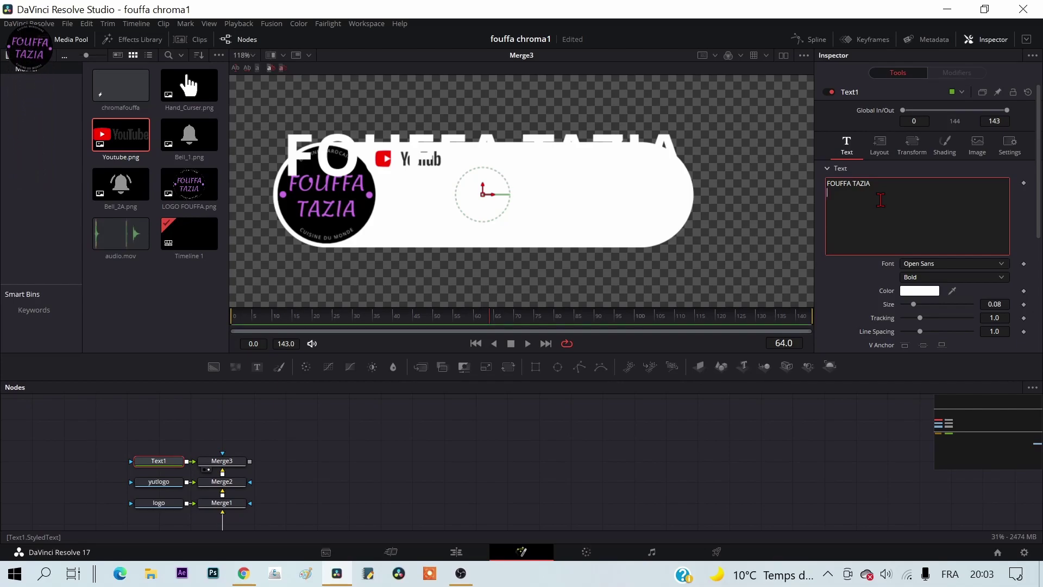
{"action": "key", "text": "Return"}
{"action": "type", "text": "Cuisi"}
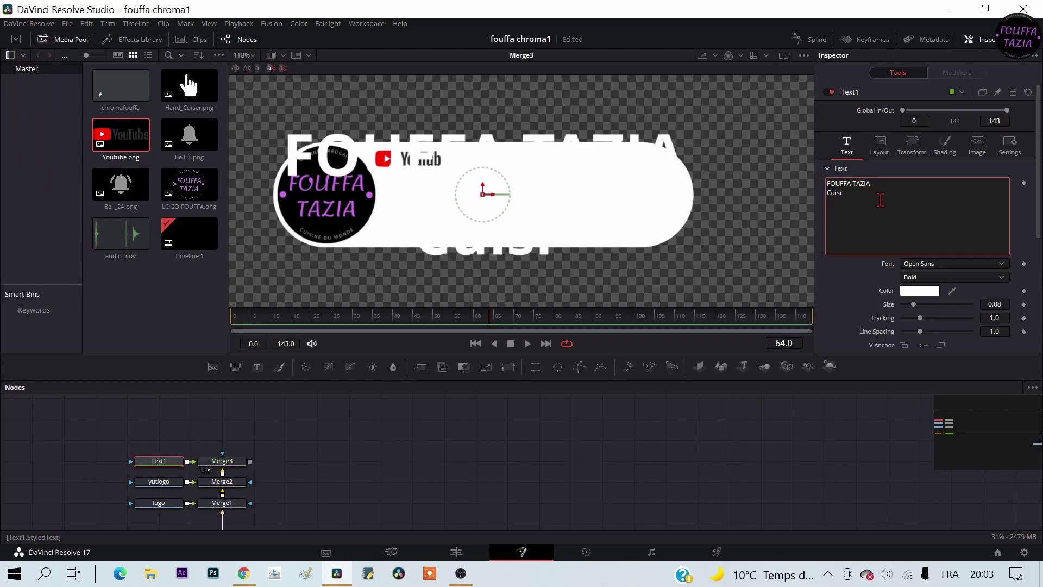
{"action": "type", "text": "ne Ma"}
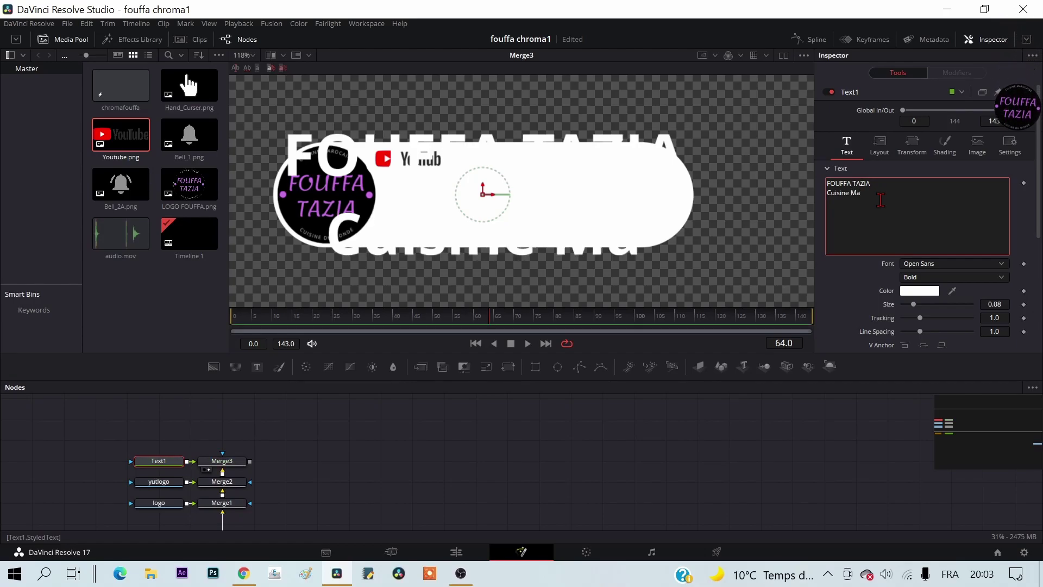
{"action": "type", "text": "rocaine"}
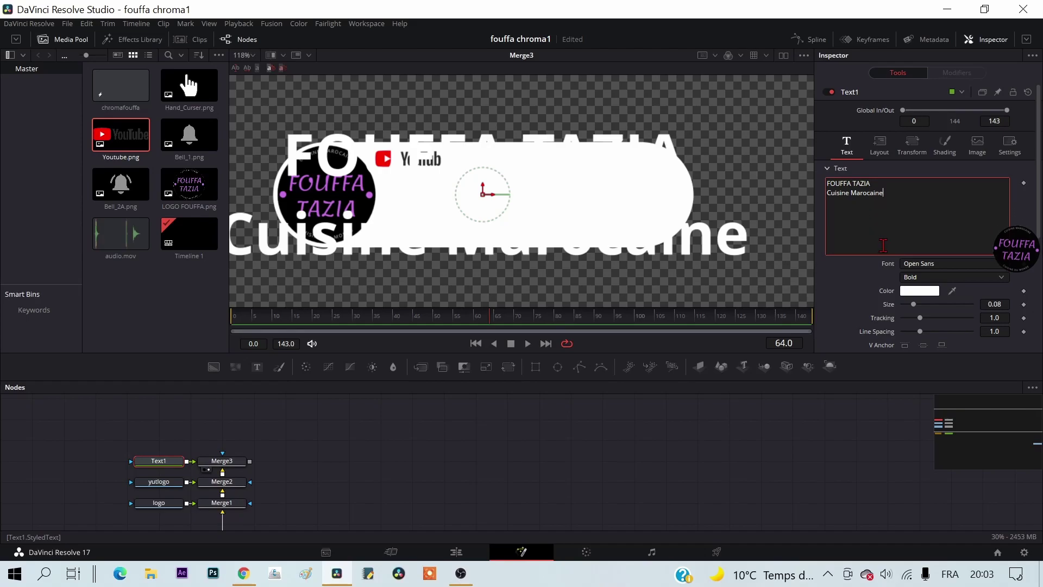
{"action": "left_click", "coordinate": [220, 466]}
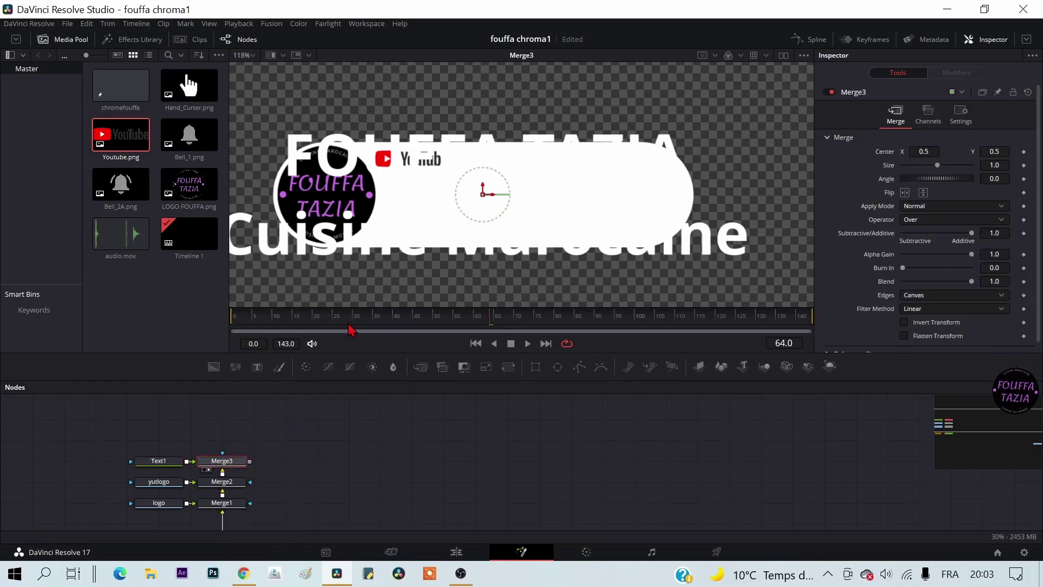
{"action": "left_click", "coordinate": [159, 461]}
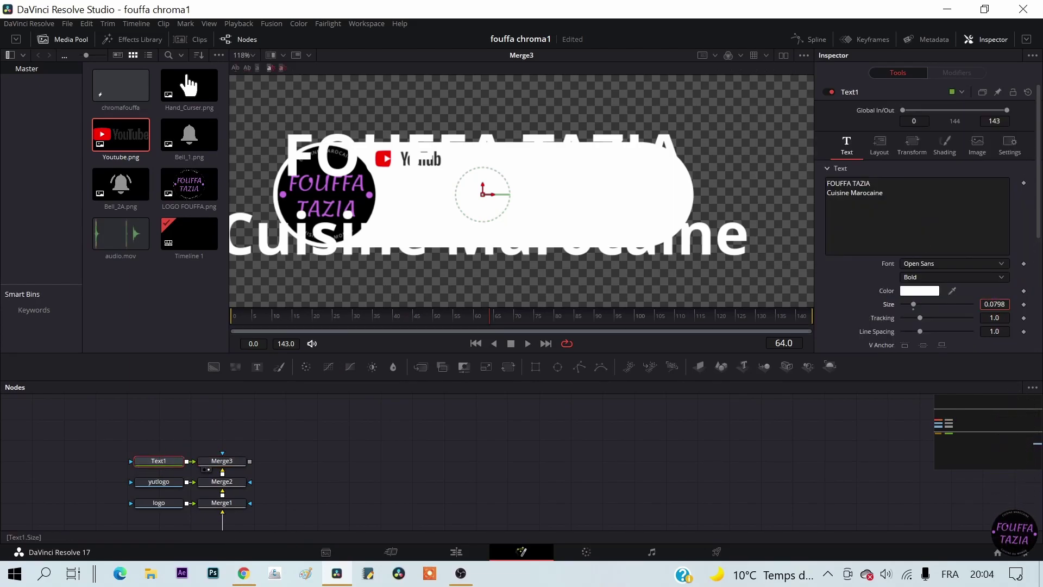
{"action": "mouse_move", "coordinate": [1001, 307]}
{"action": "left_mouse_down"}
{"action": "mouse_move", "coordinate": [977, 306]}
{"action": "mouse_move", "coordinate": [1003, 306]}
{"action": "left_mouse_up"}
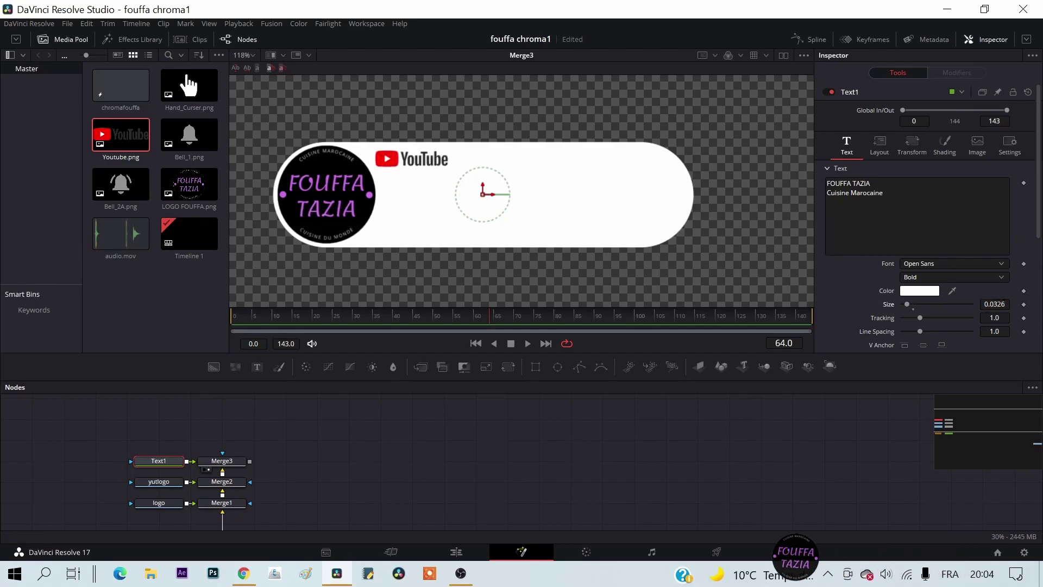
Step: Colour the title violet #55007f, reduce its size to 0.0208 and move it left under the YouTube logo
{"action": "left_click", "coordinate": [921, 291]}
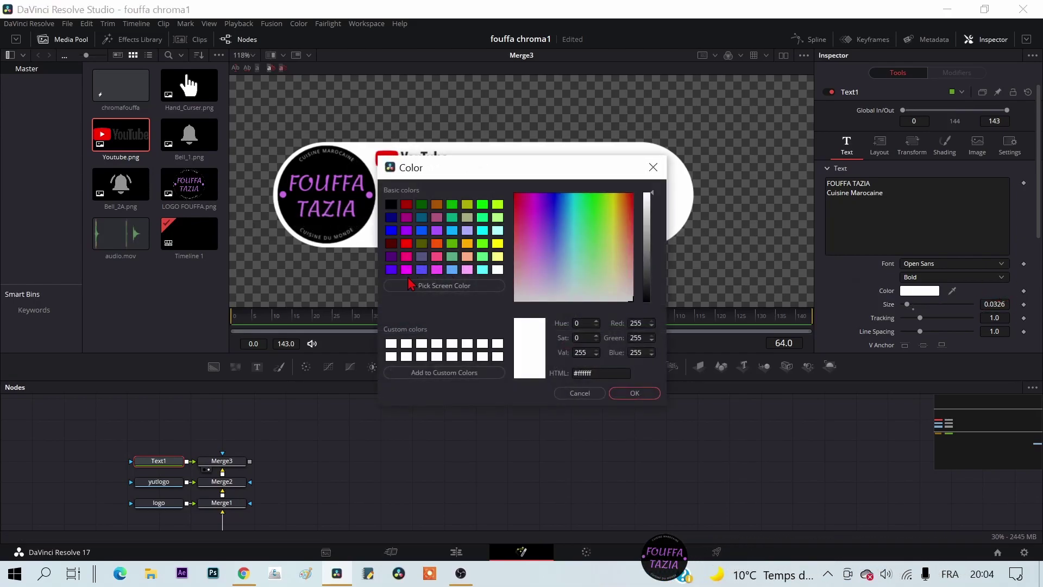
{"action": "left_click", "coordinate": [392, 258]}
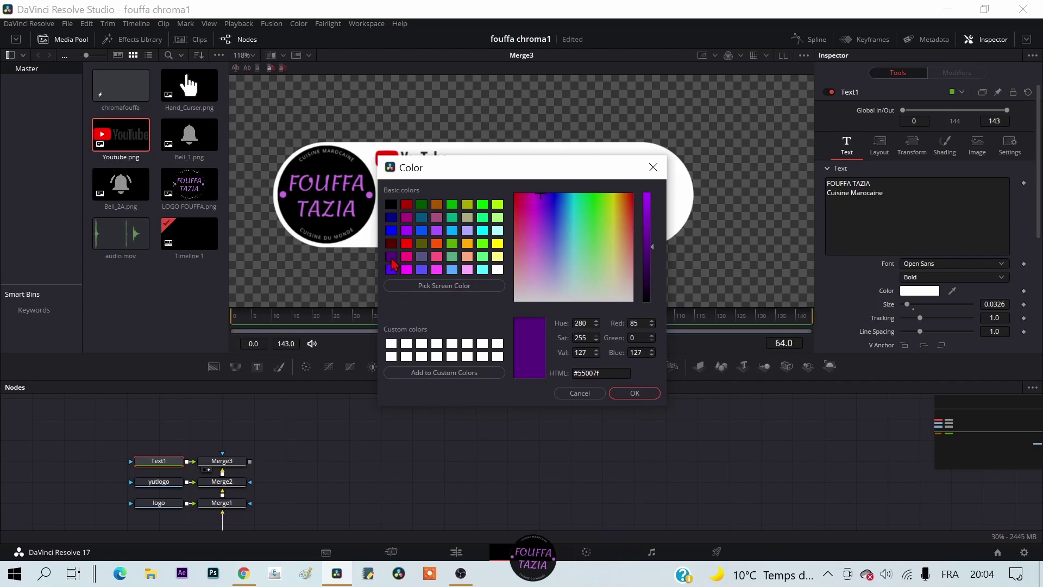
{"action": "left_click", "coordinate": [619, 393]}
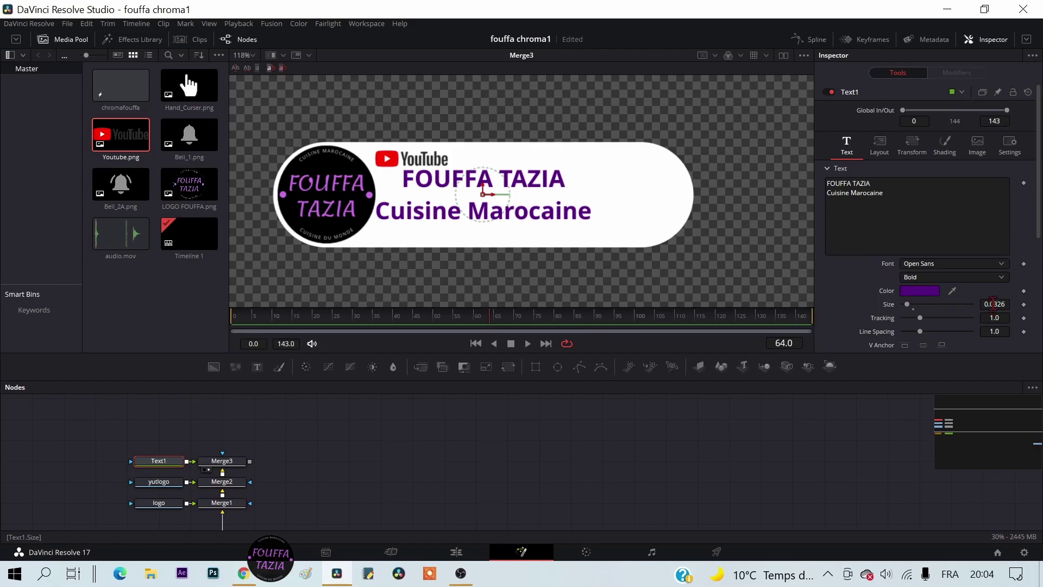
{"action": "mouse_move", "coordinate": [994, 305]}
{"action": "left_mouse_down"}
{"action": "mouse_move", "coordinate": [983, 304]}
{"action": "mouse_move", "coordinate": [1005, 304]}
{"action": "mouse_move", "coordinate": [983, 304]}
{"action": "left_mouse_up"}
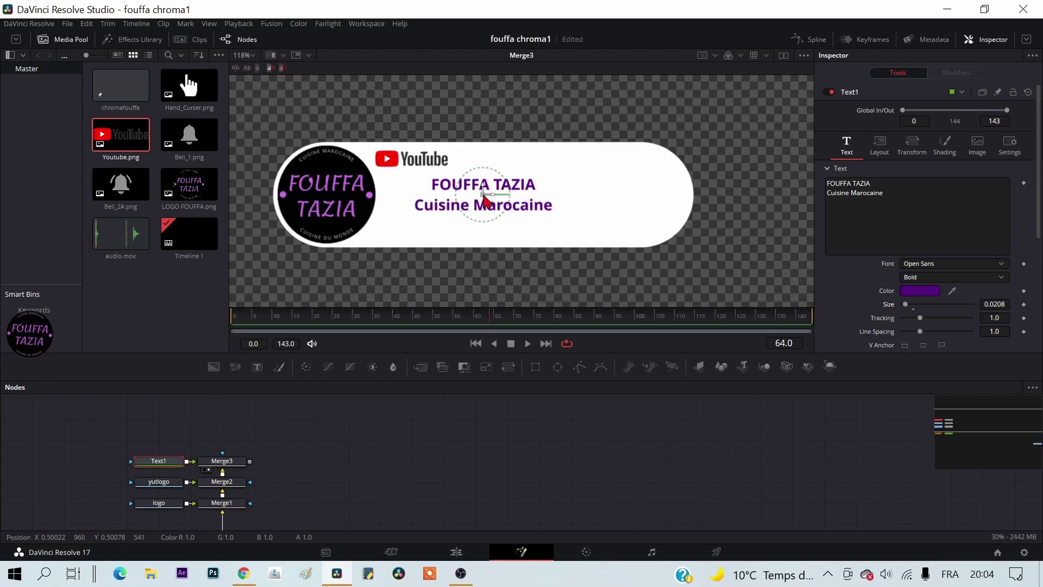
{"action": "left_click_drag", "start_coordinate": [483, 196], "coordinate": [438, 195]}
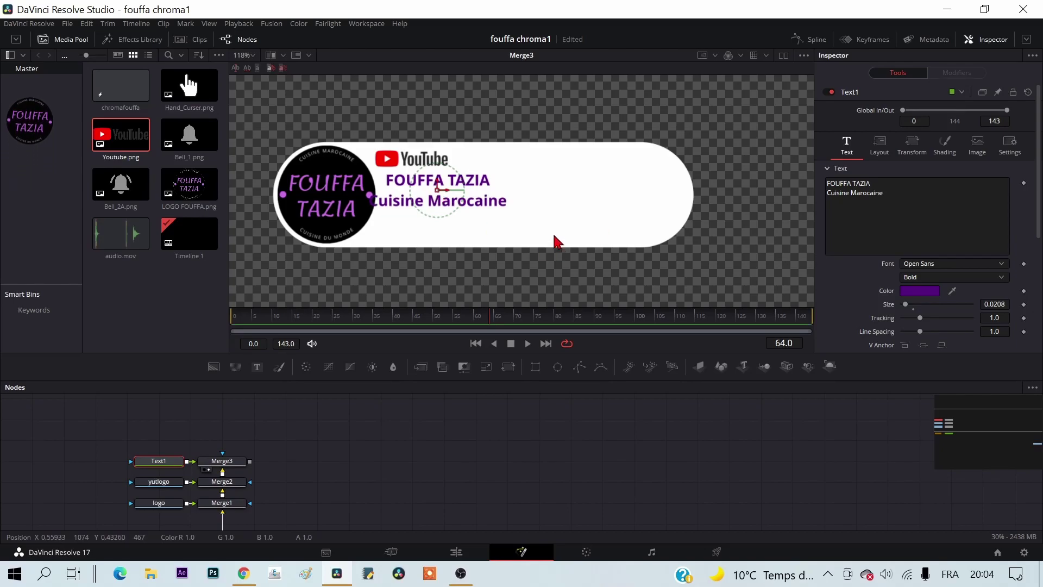
Step: Enable Character Level Styling on the title and enlarge only the FOUFFA TAZIA line
{"action": "right_click", "coordinate": [950, 216]}
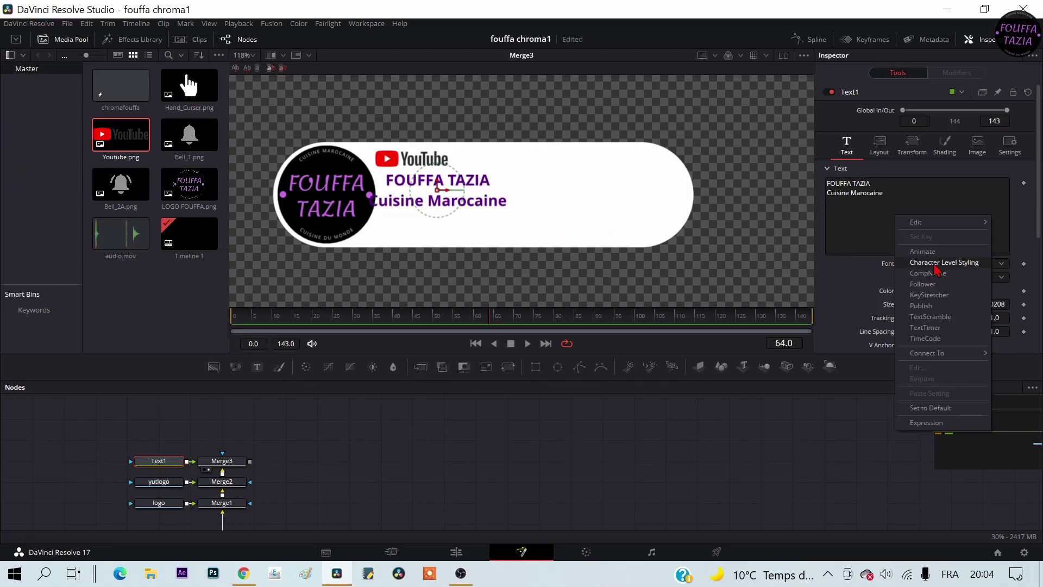
{"action": "left_click", "coordinate": [936, 264]}
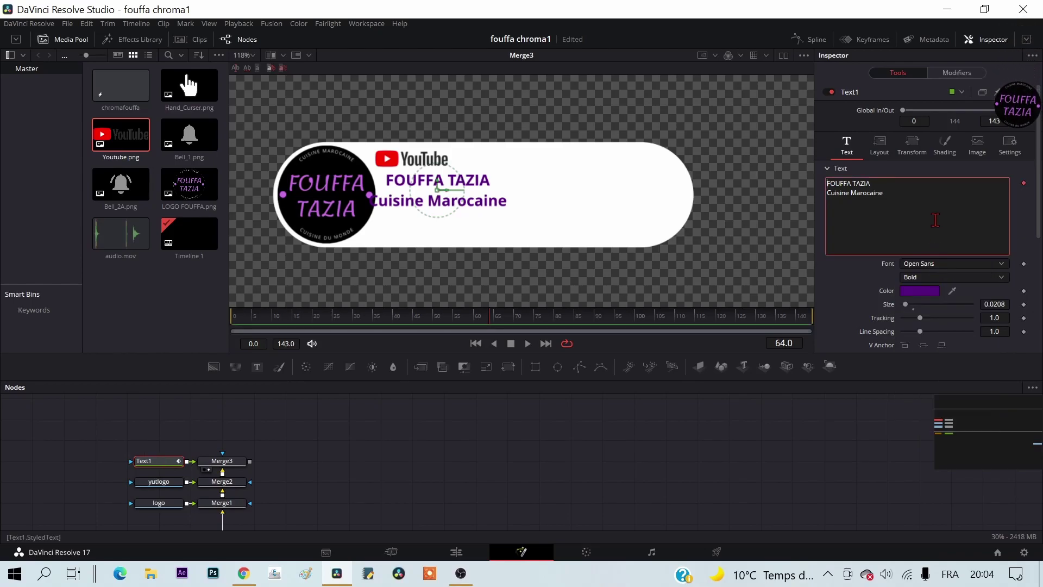
{"action": "left_click", "coordinate": [963, 72]}
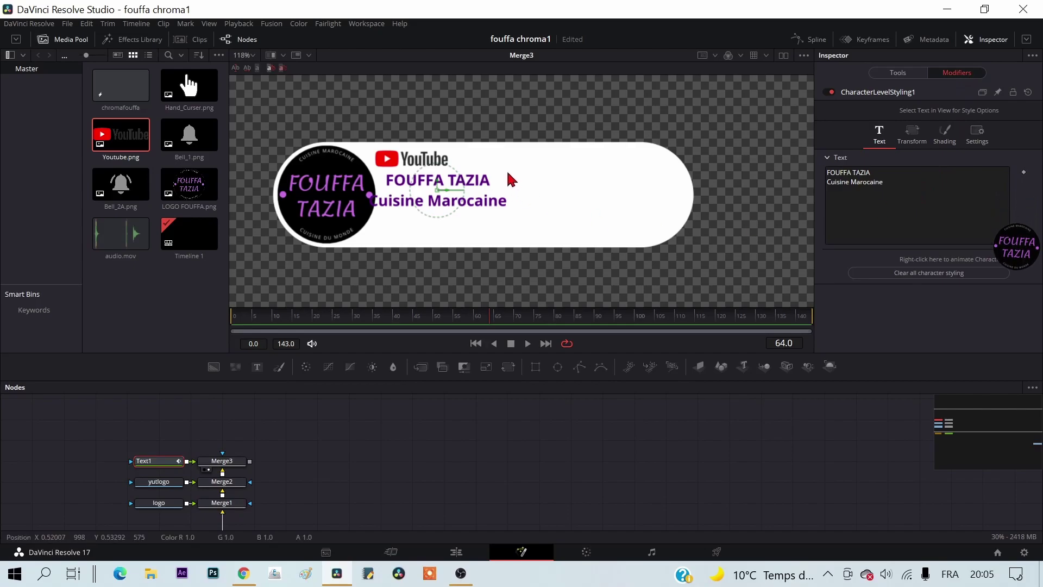
{"action": "mouse_move", "coordinate": [506, 168]}
{"action": "left_mouse_down"}
{"action": "mouse_move", "coordinate": [398, 193]}
{"action": "mouse_move", "coordinate": [376, 185]}
{"action": "left_mouse_up"}
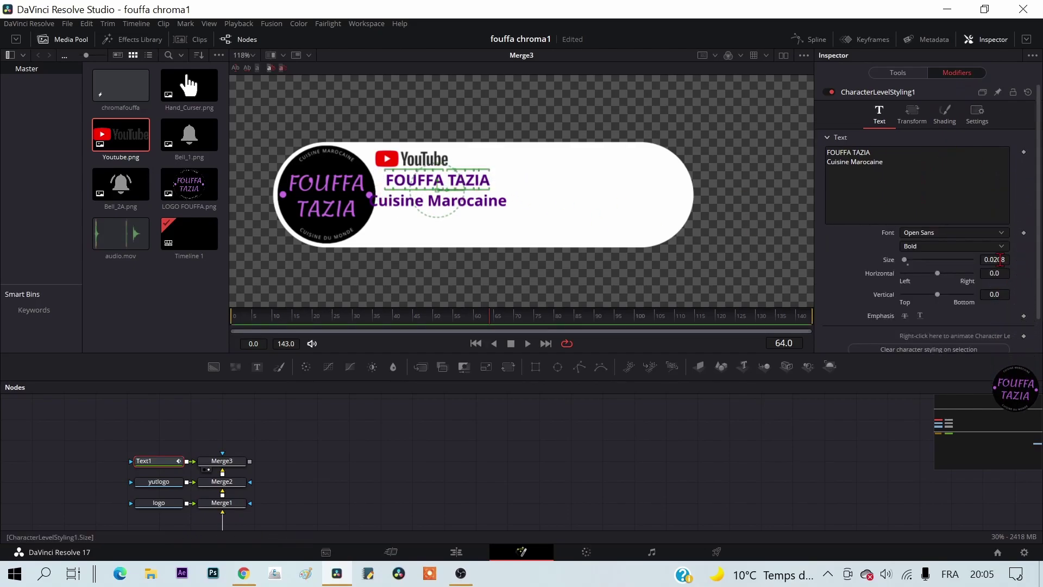
{"action": "left_click_drag", "start_coordinate": [995, 259], "coordinate": [1002, 259]}
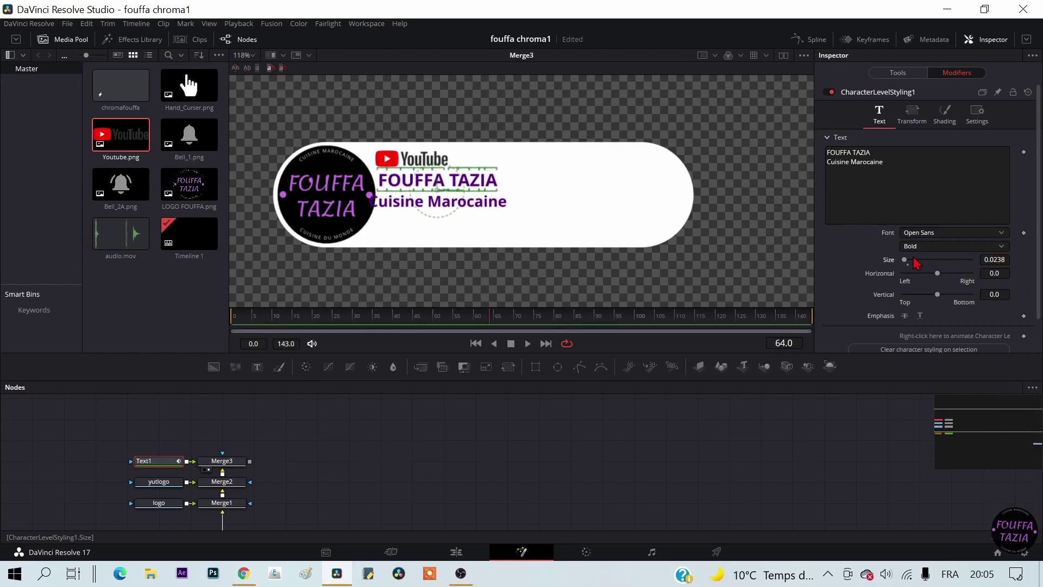
{"action": "left_click", "coordinate": [548, 201]}
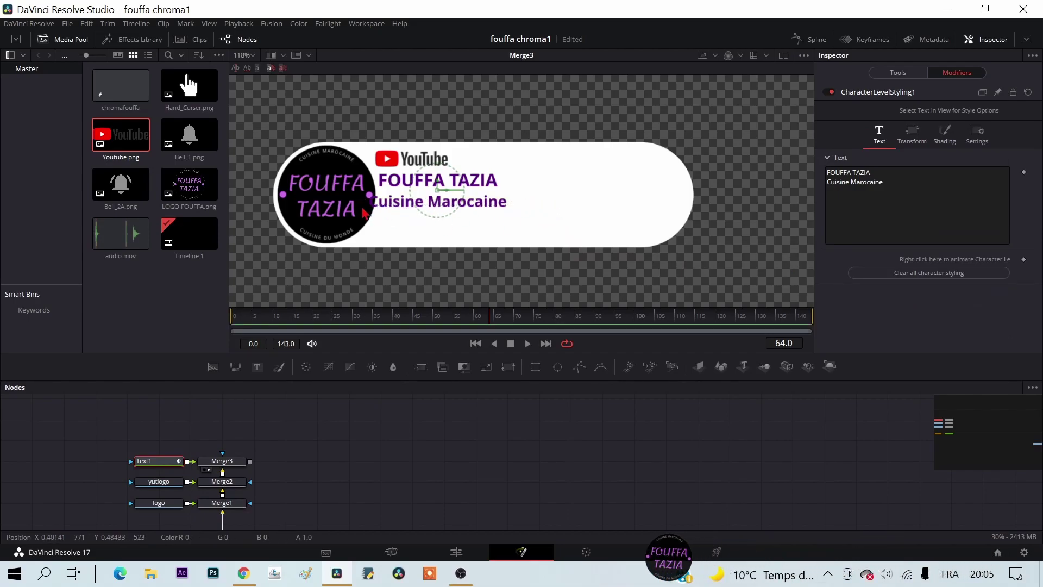
Step: Set the Cuisine Marocaine line's size to 0.011, then raise it to 0.014
{"action": "left_click_drag", "start_coordinate": [501, 227], "coordinate": [375, 200]}
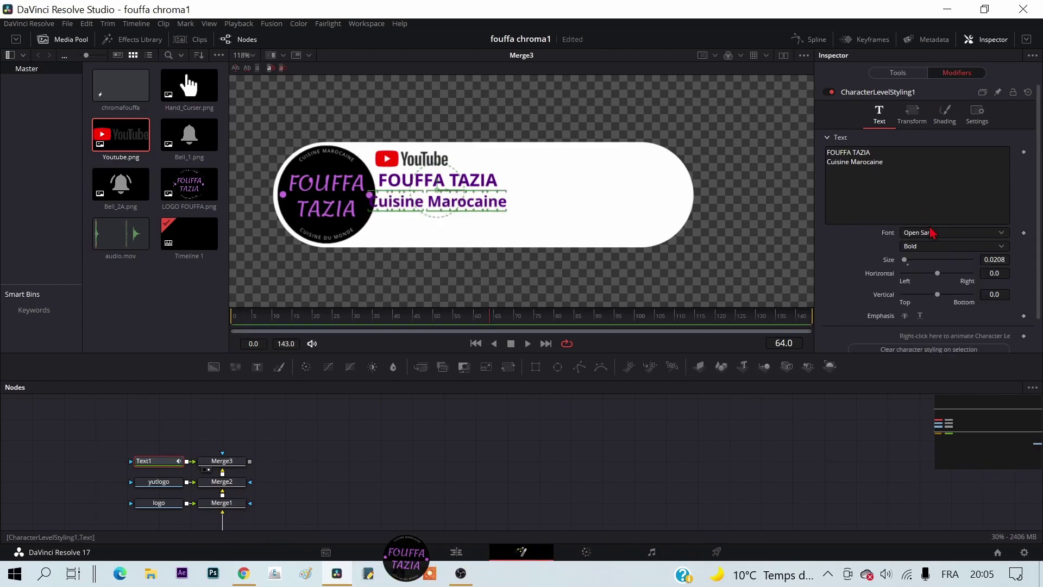
{"action": "triple_click", "coordinate": [1006, 260]}
{"action": "type", "text": "0.011"}
{"action": "key", "text": "Return"}
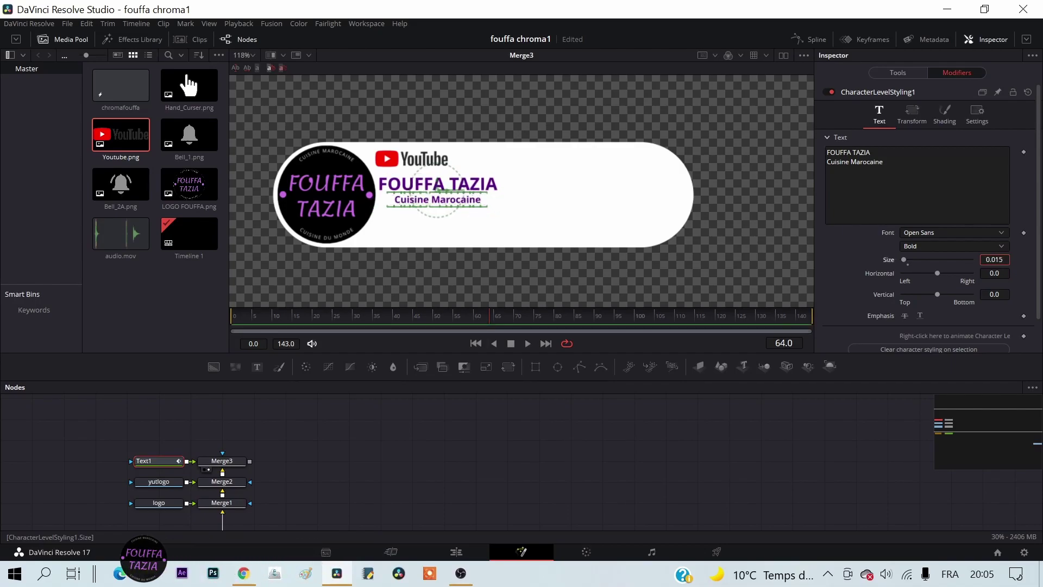
{"action": "key", "text": "Up"}
{"action": "key", "text": "Up"}
{"action": "key", "text": "Up"}
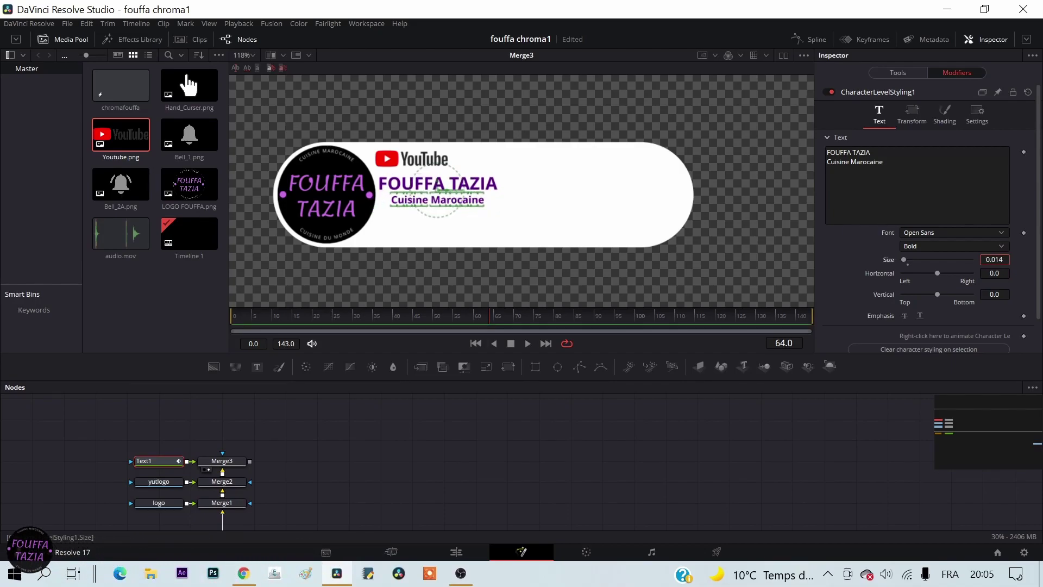
{"action": "left_click_drag", "start_coordinate": [322, 478], "coordinate": [322, 506]}
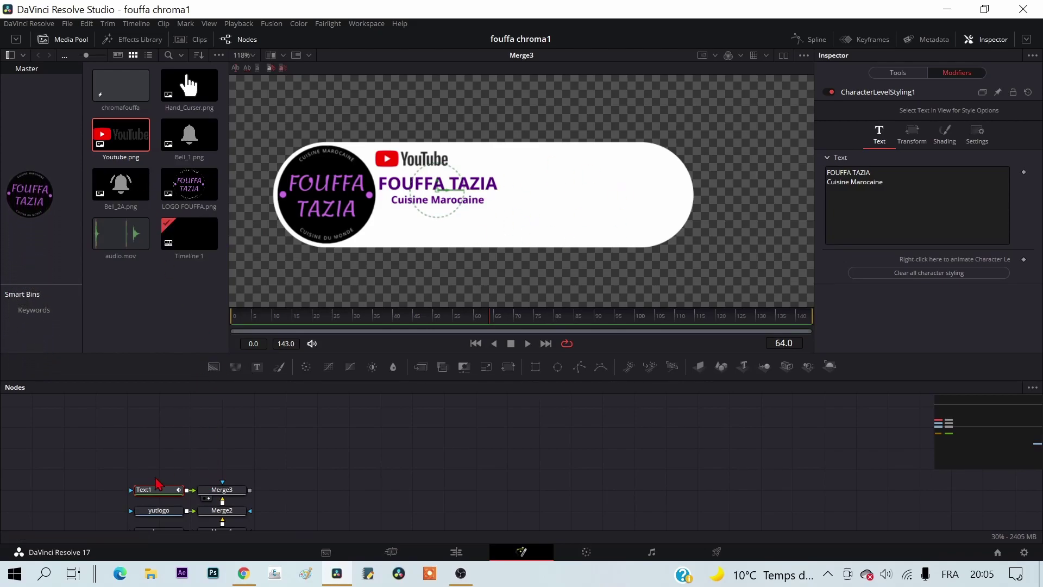
Step: Add Rectangle2 and Background2 nodes, eyedropping the YouTube logo's red into Background2
{"action": "key", "text": "ctrl+z"}
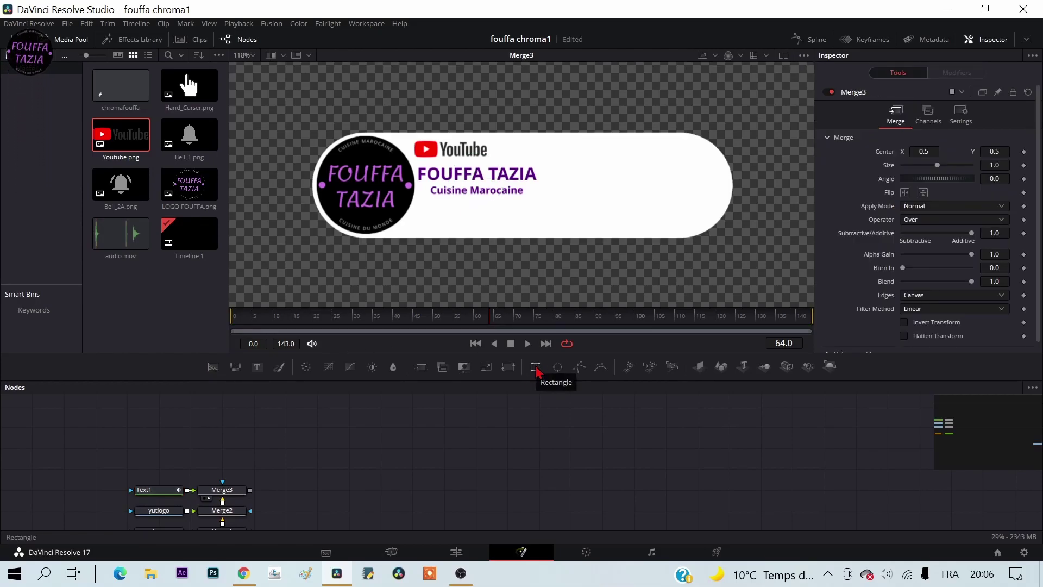
{"action": "mouse_move", "coordinate": [537, 371]}
{"action": "left_mouse_down"}
{"action": "mouse_move", "coordinate": [114, 469]}
{"action": "mouse_move", "coordinate": [126, 464]}
{"action": "left_mouse_up"}
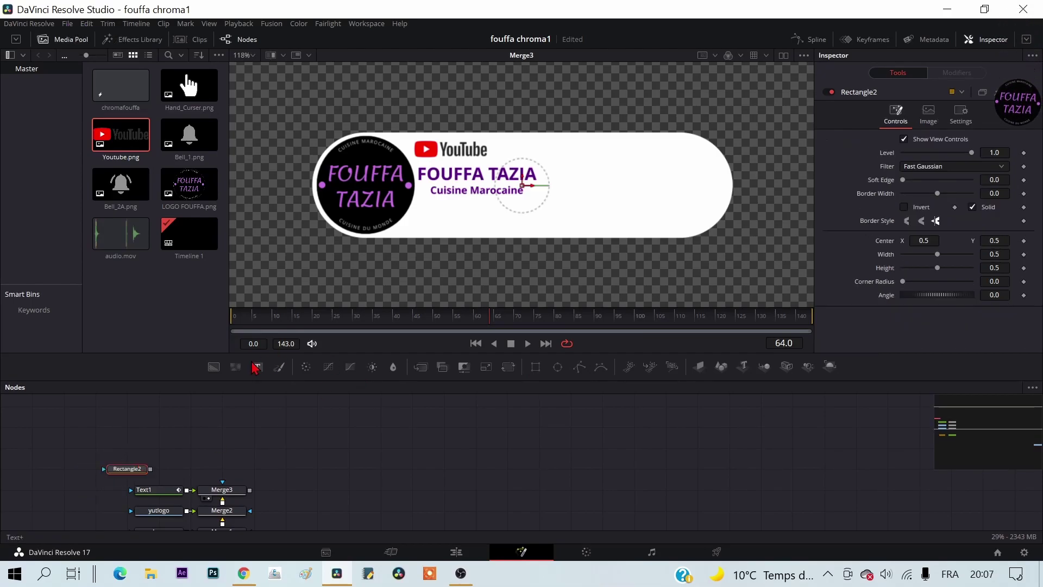
{"action": "mouse_move", "coordinate": [219, 376]}
{"action": "left_mouse_down"}
{"action": "mouse_move", "coordinate": [158, 474]}
{"action": "mouse_move", "coordinate": [176, 477]}
{"action": "left_mouse_up"}
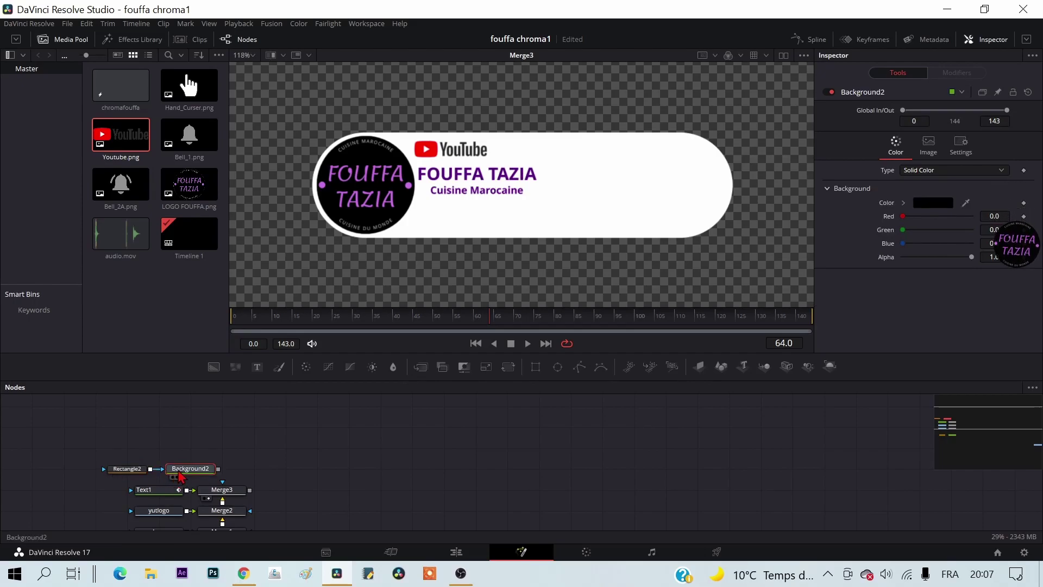
{"action": "left_click", "coordinate": [116, 470]}
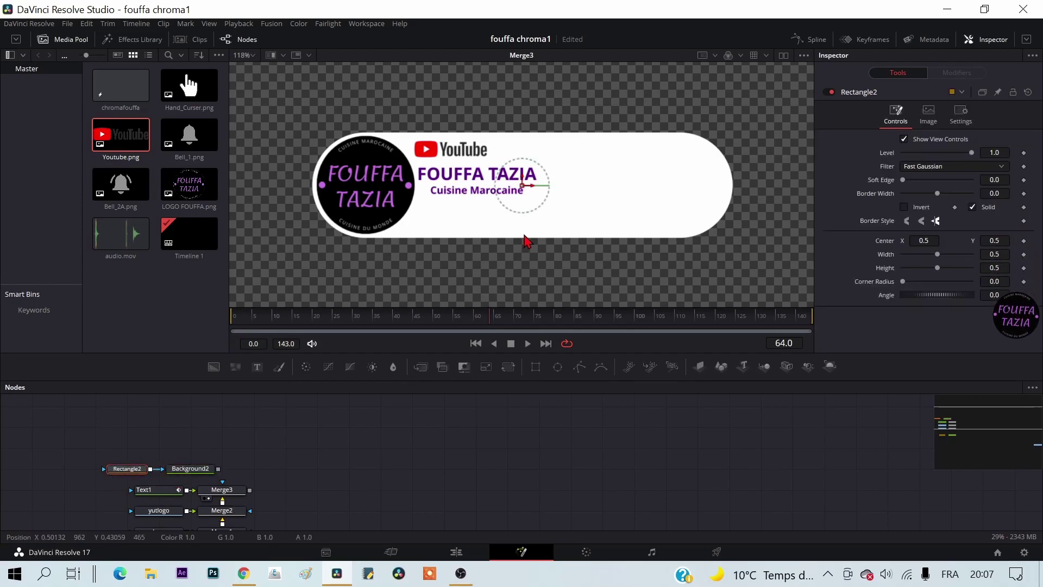
{"action": "left_click", "coordinate": [190, 468]}
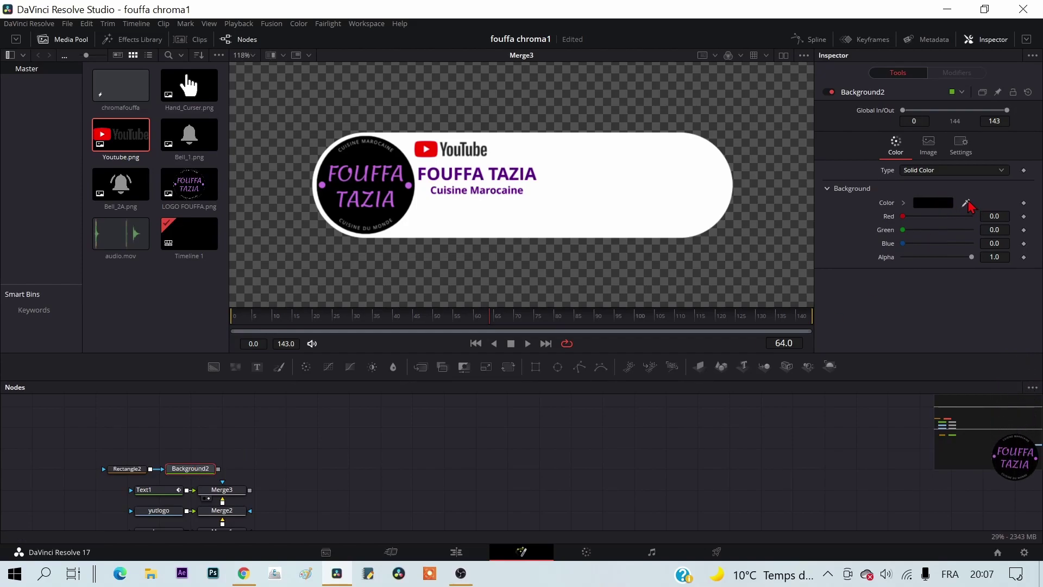
{"action": "left_click_drag", "start_coordinate": [965, 203], "coordinate": [438, 145]}
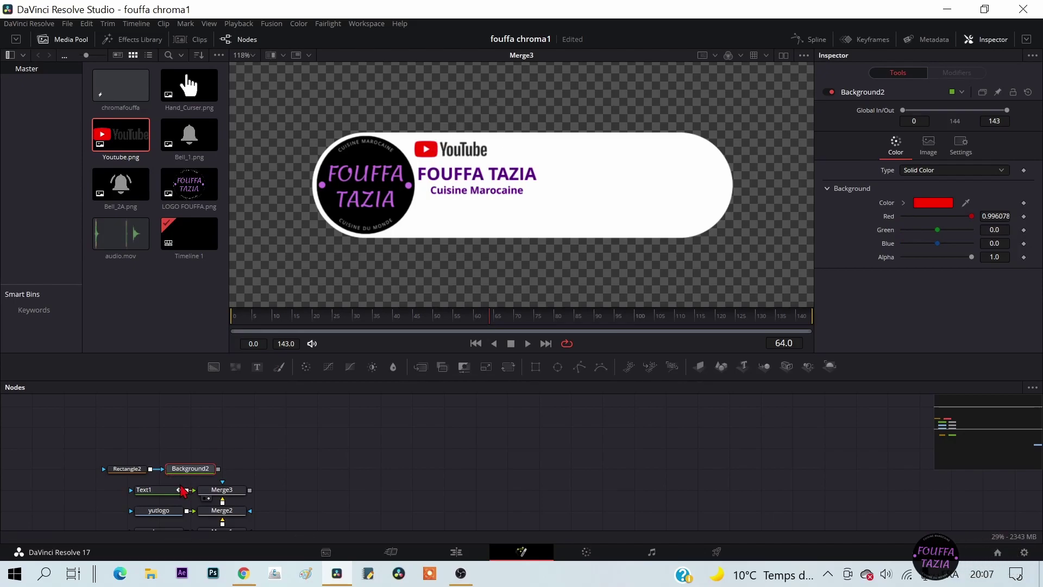
Step: Merge Background2 over Merge3 as Merge4, tidy the node layout and view Merge4
{"action": "left_click_drag", "start_coordinate": [220, 476], "coordinate": [250, 497]}
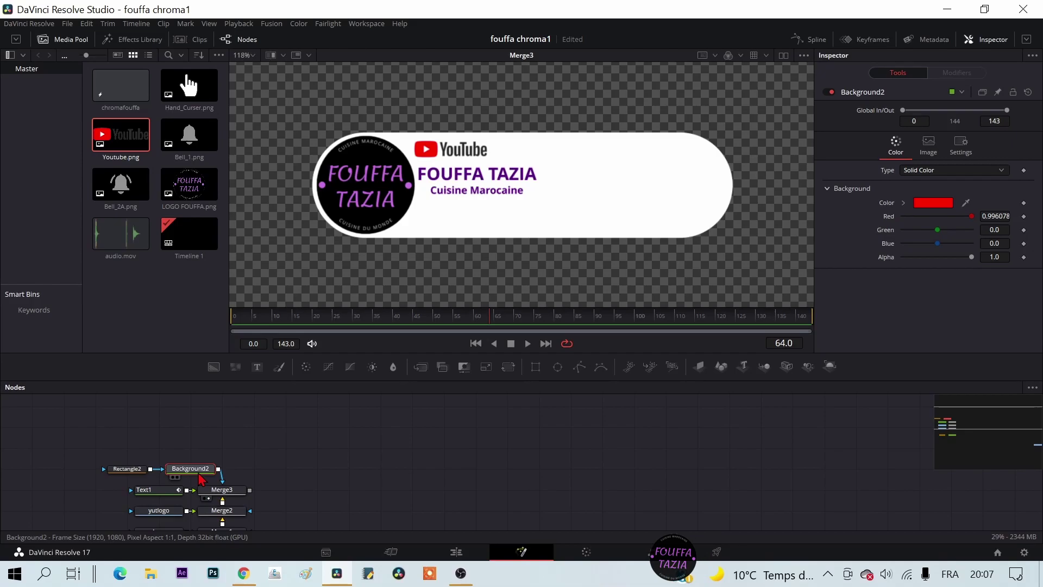
{"action": "left_click_drag", "start_coordinate": [127, 468], "coordinate": [126, 448]}
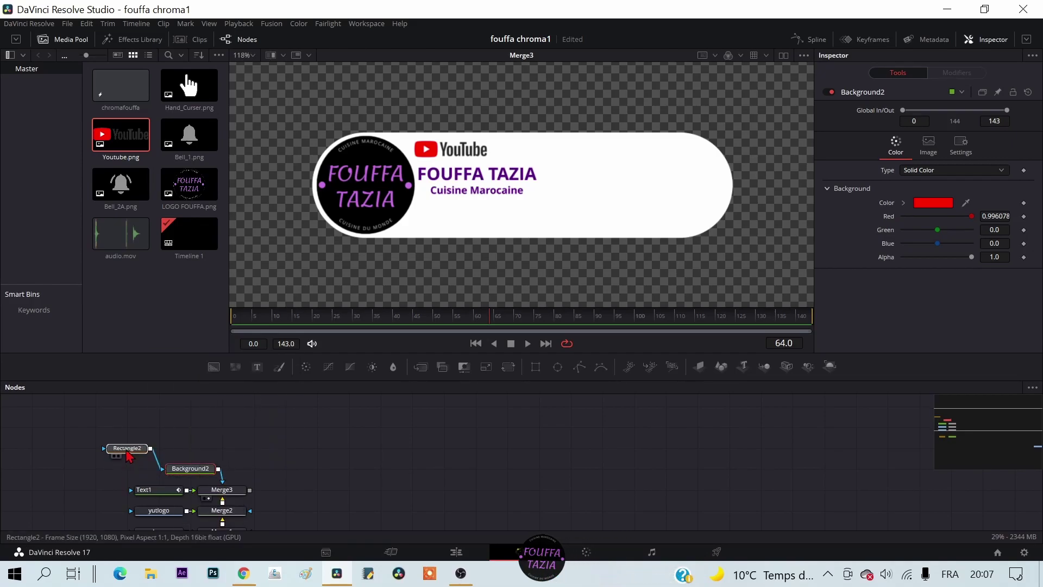
{"action": "mouse_move", "coordinate": [185, 477]}
{"action": "left_mouse_down"}
{"action": "mouse_move", "coordinate": [185, 456]}
{"action": "mouse_move", "coordinate": [222, 454]}
{"action": "mouse_move", "coordinate": [251, 494]}
{"action": "mouse_move", "coordinate": [254, 448]}
{"action": "left_mouse_up"}
{"action": "left_click_drag", "start_coordinate": [143, 448], "coordinate": [111, 448]}
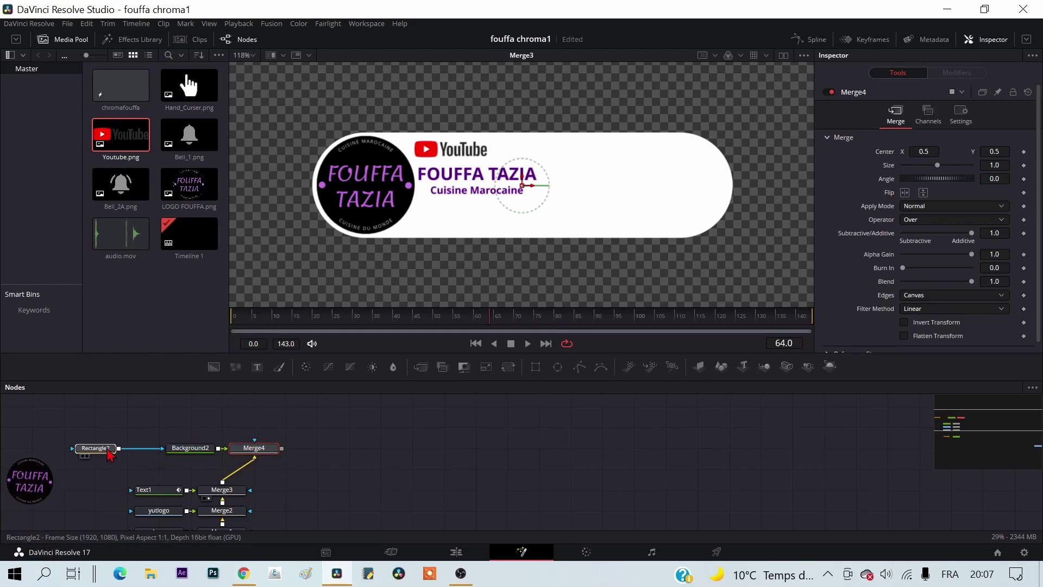
{"action": "left_click_drag", "start_coordinate": [189, 448], "coordinate": [158, 448]}
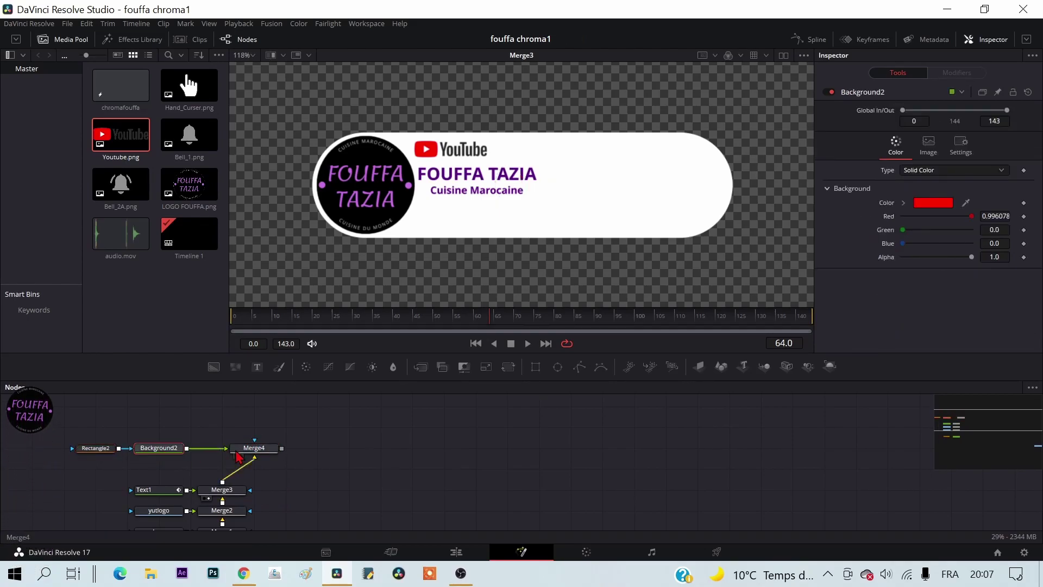
{"action": "left_click_drag", "start_coordinate": [258, 453], "coordinate": [226, 454]}
{"action": "left_click", "coordinate": [227, 454]}
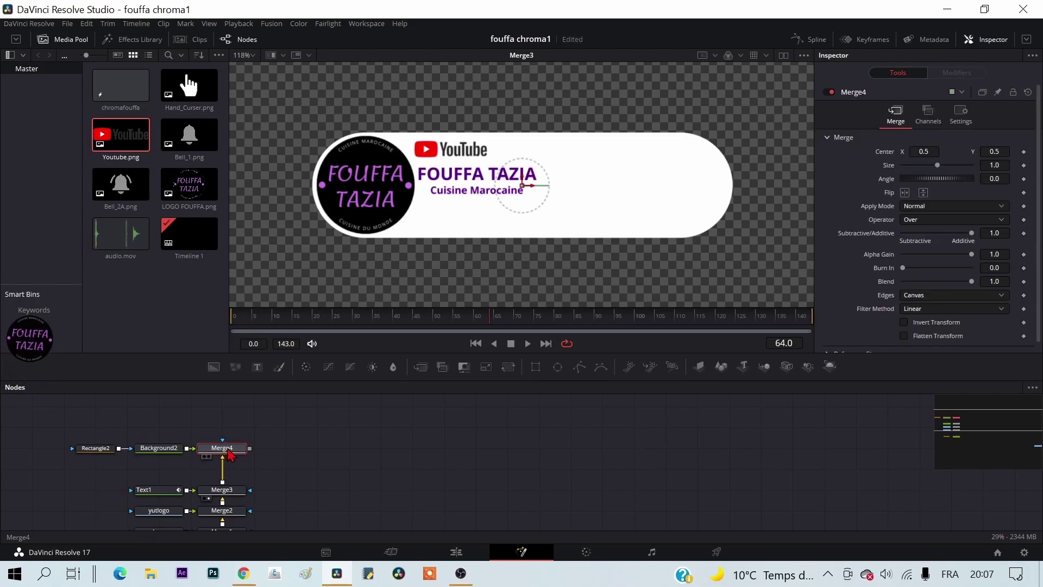
{"action": "key", "text": "1"}
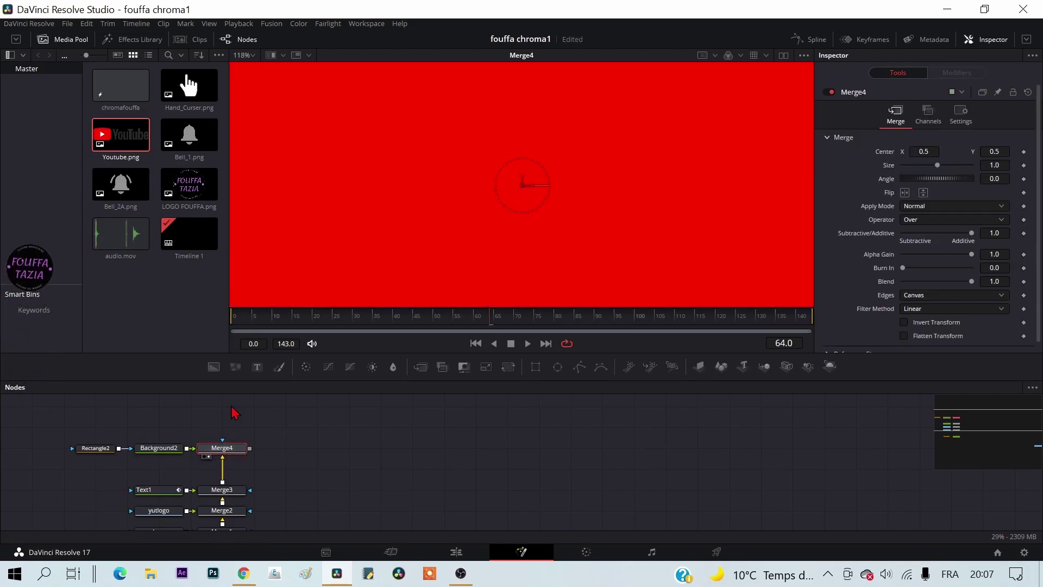
{"action": "left_click", "coordinate": [103, 453]}
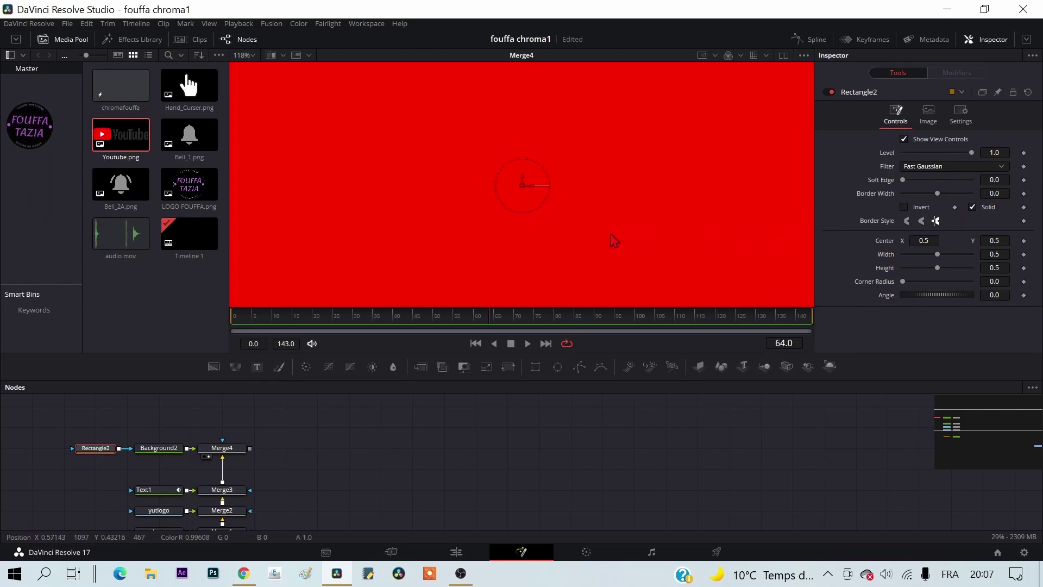
Step: Shrink the red rectangle to a short 0.104-wide button right of the title, rounding corners to 0.575
{"action": "scroll", "coordinate": [611, 233], "scroll_direction": "down", "scroll_amount": 2}
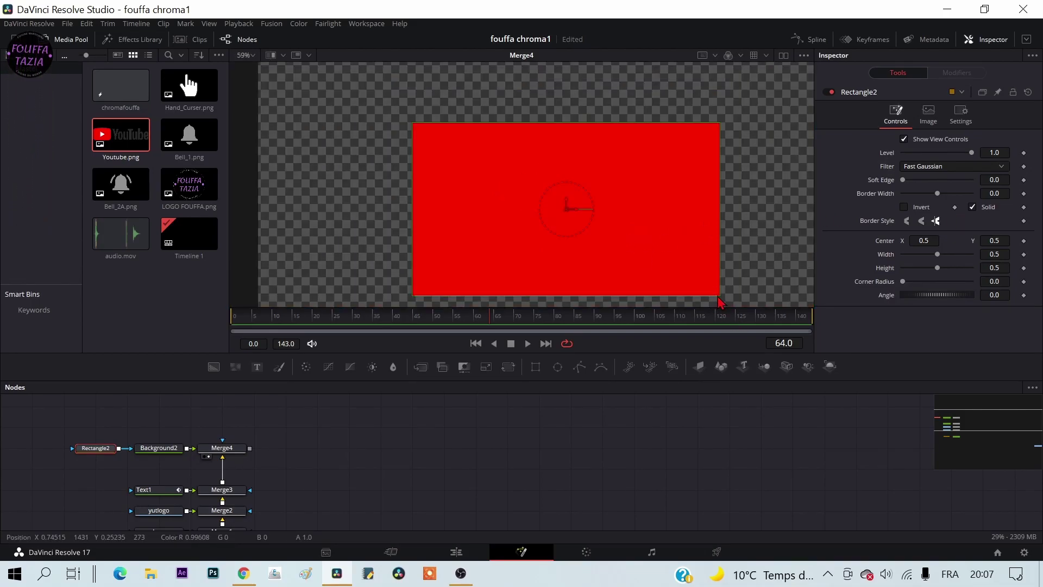
{"action": "left_click_drag", "start_coordinate": [719, 299], "coordinate": [637, 223]}
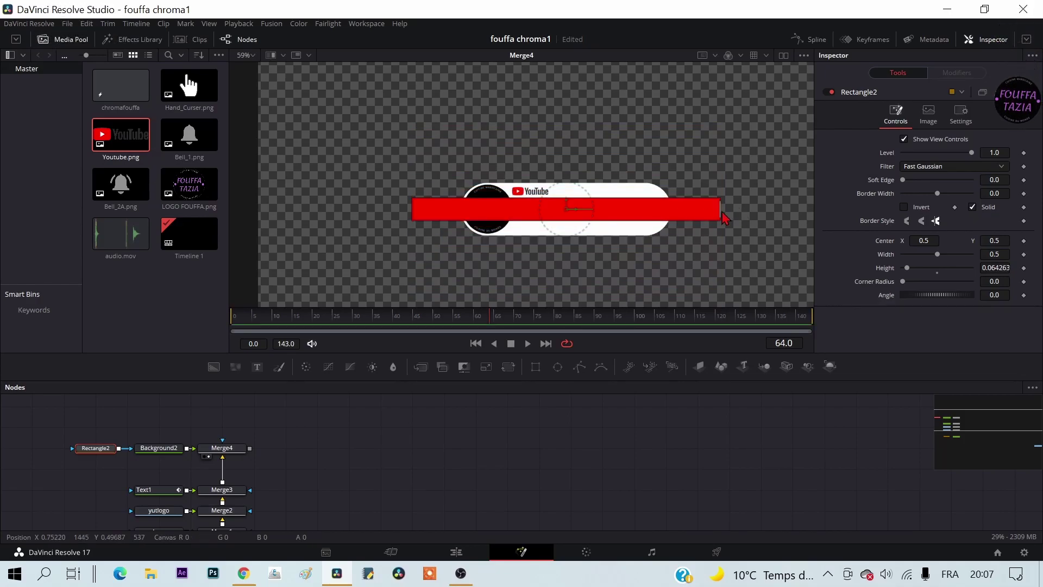
{"action": "left_click_drag", "start_coordinate": [723, 218], "coordinate": [604, 212]}
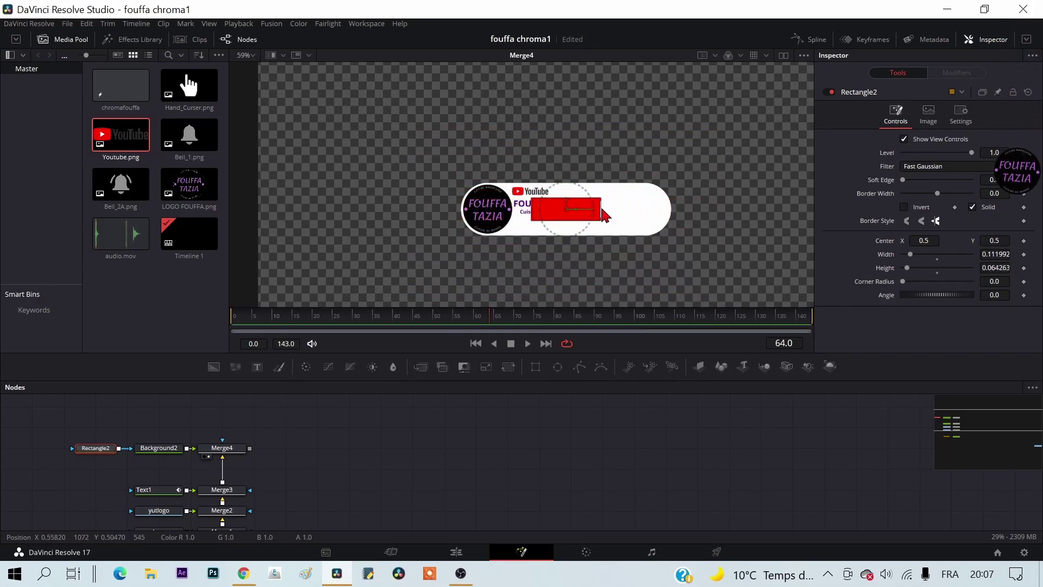
{"action": "scroll", "coordinate": [603, 214], "scroll_direction": "up", "scroll_amount": 3}
{"action": "scroll", "coordinate": [579, 226], "scroll_direction": "up", "scroll_amount": 1}
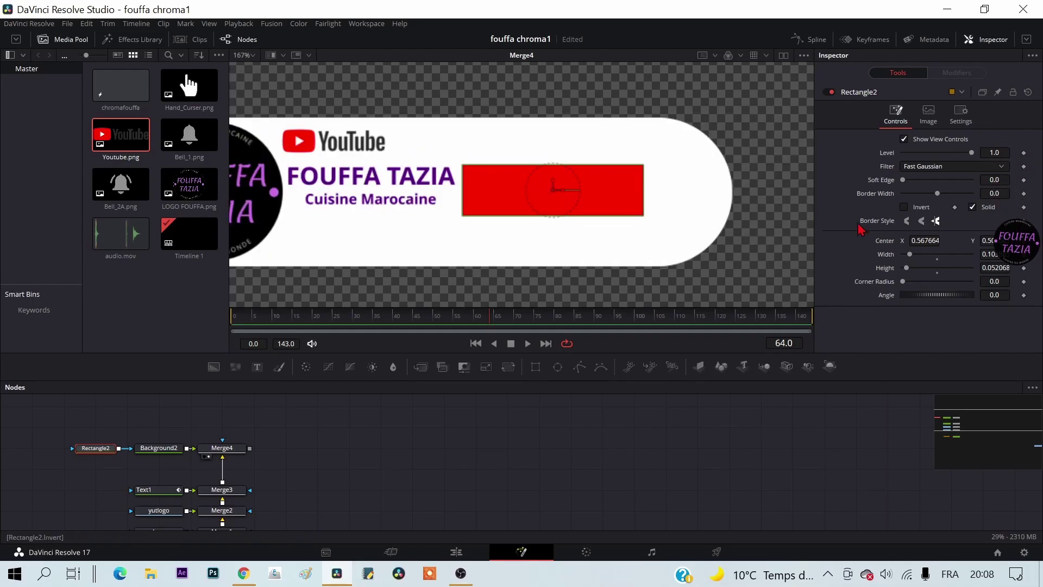
{"action": "left_click_drag", "start_coordinate": [904, 282], "coordinate": [949, 294]}
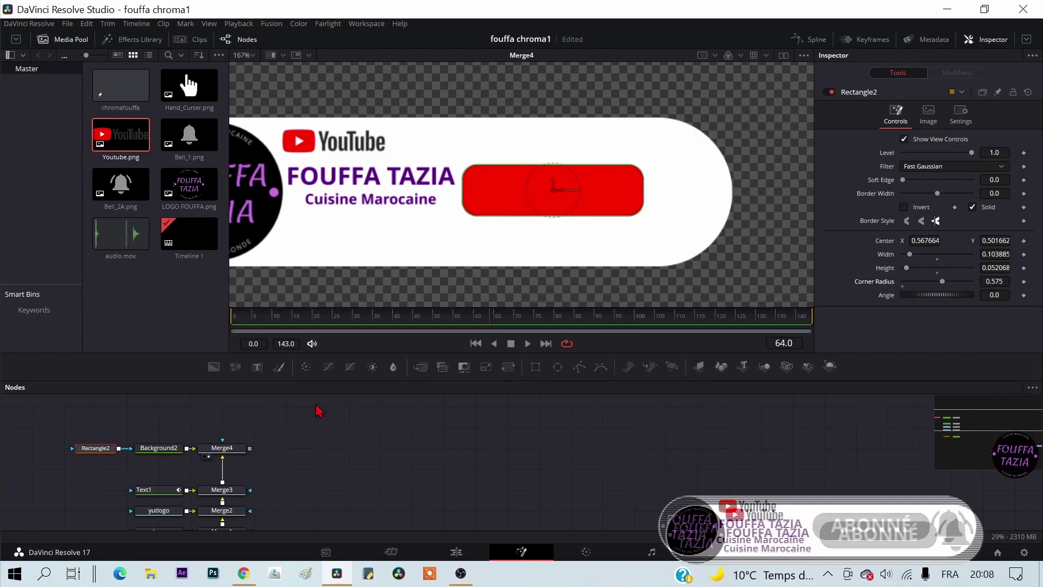
{"action": "scroll", "coordinate": [319, 447], "scroll_direction": "up", "scroll_amount": 2}
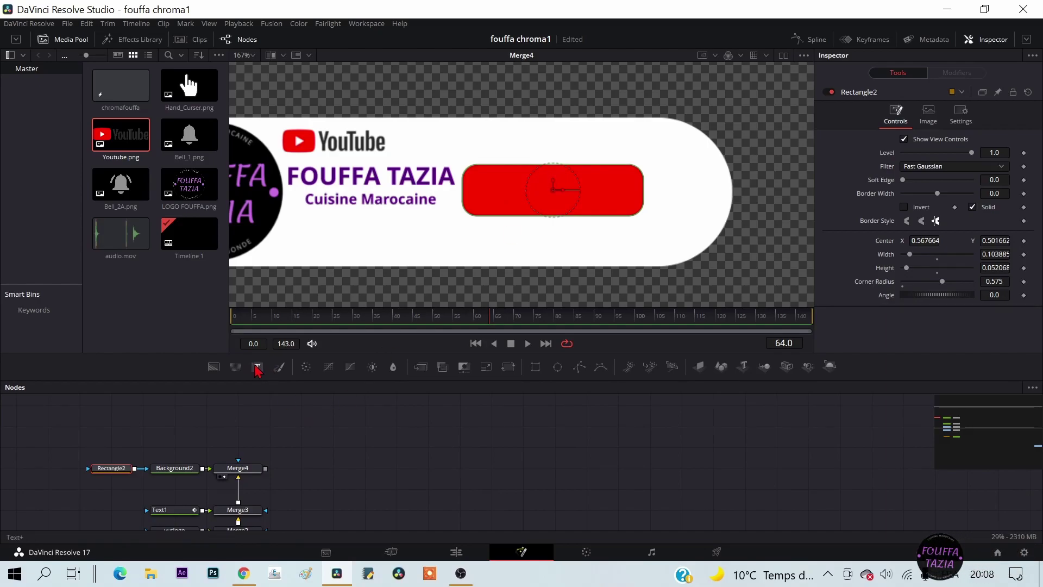
Step: Add a Text2 node and a Merge5 node, shifting Rectangle2 and Background2 to the left
{"action": "mouse_move", "coordinate": [258, 371]}
{"action": "left_mouse_down"}
{"action": "mouse_move", "coordinate": [156, 440]}
{"action": "mouse_move", "coordinate": [118, 439]}
{"action": "left_mouse_up"}
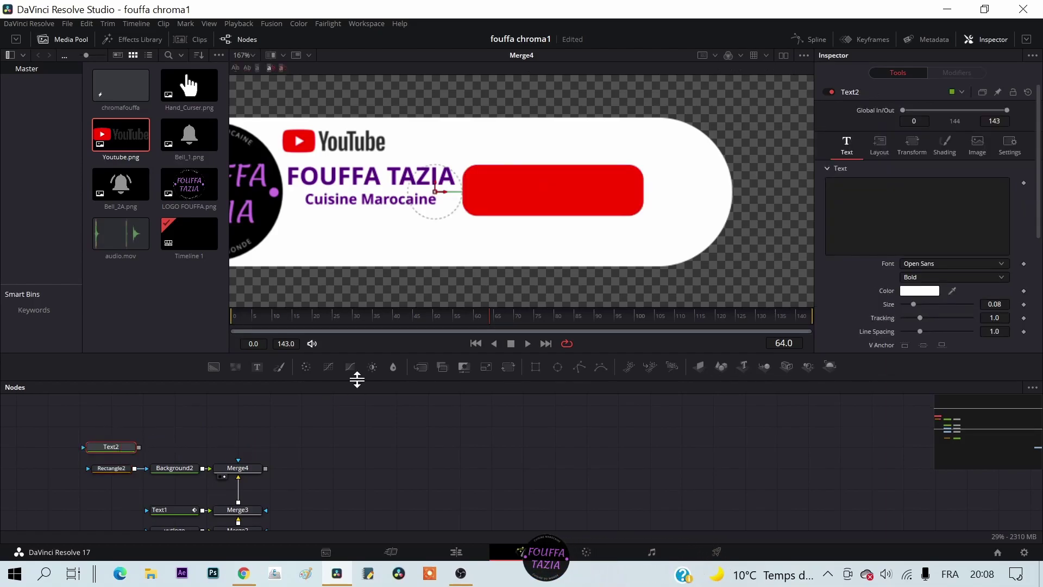
{"action": "mouse_move", "coordinate": [434, 367]}
{"action": "left_mouse_down"}
{"action": "mouse_move", "coordinate": [235, 450]}
{"action": "mouse_move", "coordinate": [177, 450]}
{"action": "left_mouse_up"}
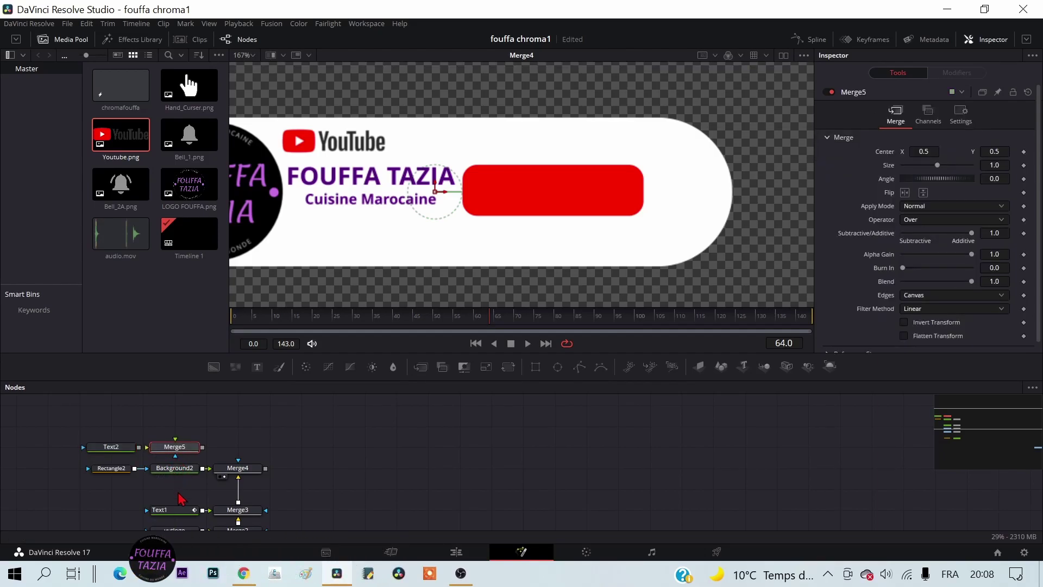
{"action": "mouse_move", "coordinate": [181, 498]}
{"action": "left_mouse_down"}
{"action": "mouse_move", "coordinate": [89, 463]}
{"action": "mouse_move", "coordinate": [55, 478]}
{"action": "left_mouse_up"}
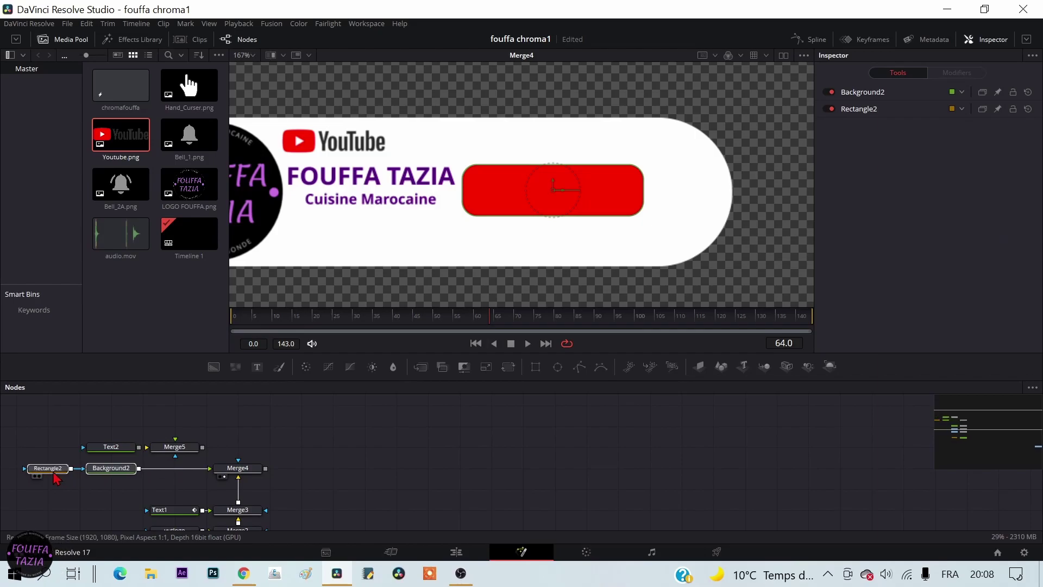
Step: Insert Merge5 between Background2 and Merge4, then select Text2's Text field for its caption
{"action": "left_click_drag", "start_coordinate": [177, 448], "coordinate": [179, 471]}
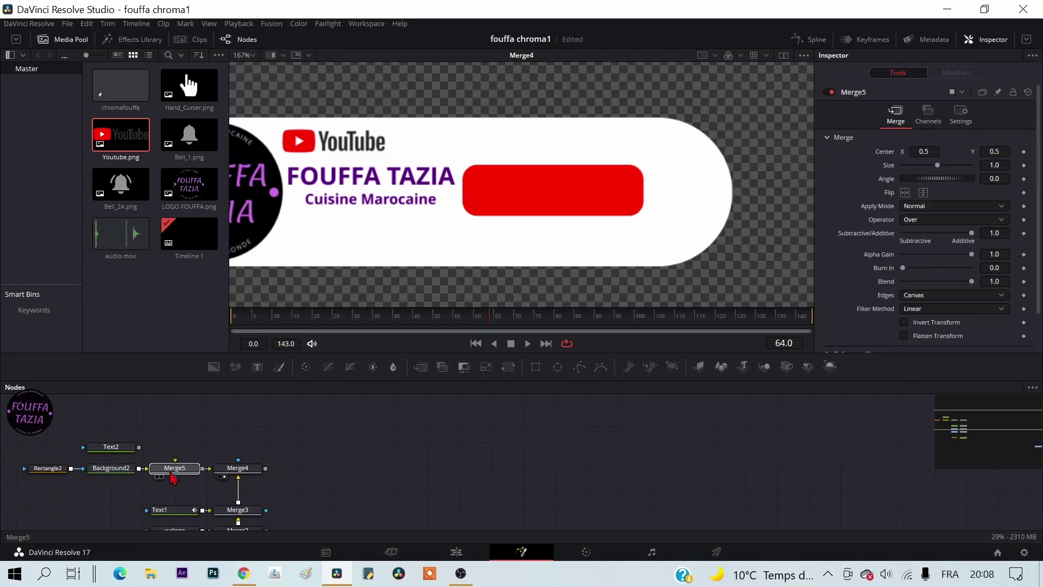
{"action": "left_click_drag", "start_coordinate": [170, 471], "coordinate": [180, 432]}
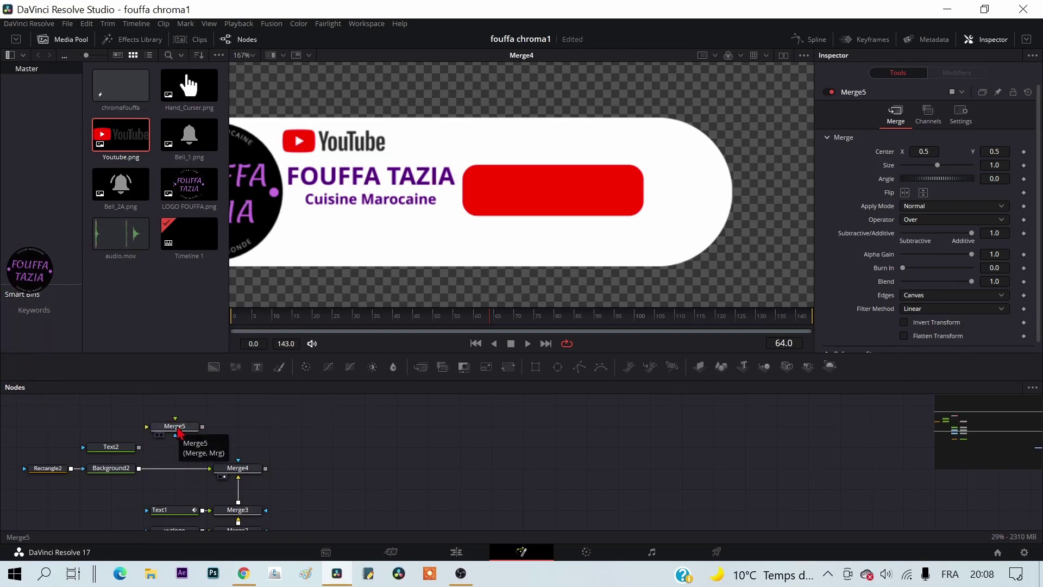
{"action": "left_click_drag", "start_coordinate": [180, 432], "coordinate": [183, 469]}
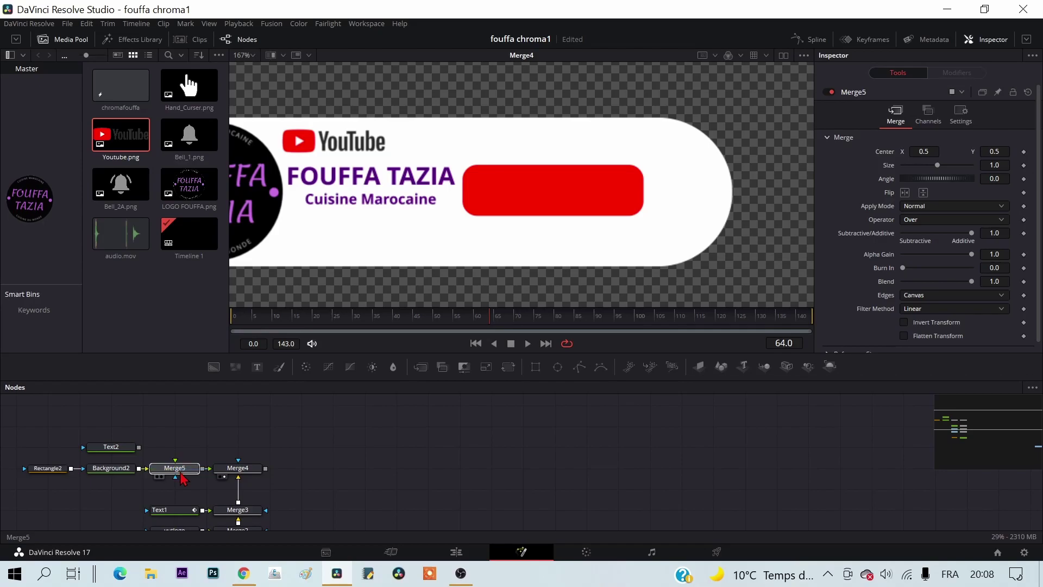
{"action": "mouse_move", "coordinate": [181, 472]}
{"action": "left_mouse_down"}
{"action": "mouse_move", "coordinate": [193, 444]}
{"action": "mouse_move", "coordinate": [158, 459]}
{"action": "mouse_move", "coordinate": [152, 450]}
{"action": "mouse_move", "coordinate": [177, 471]}
{"action": "left_mouse_up"}
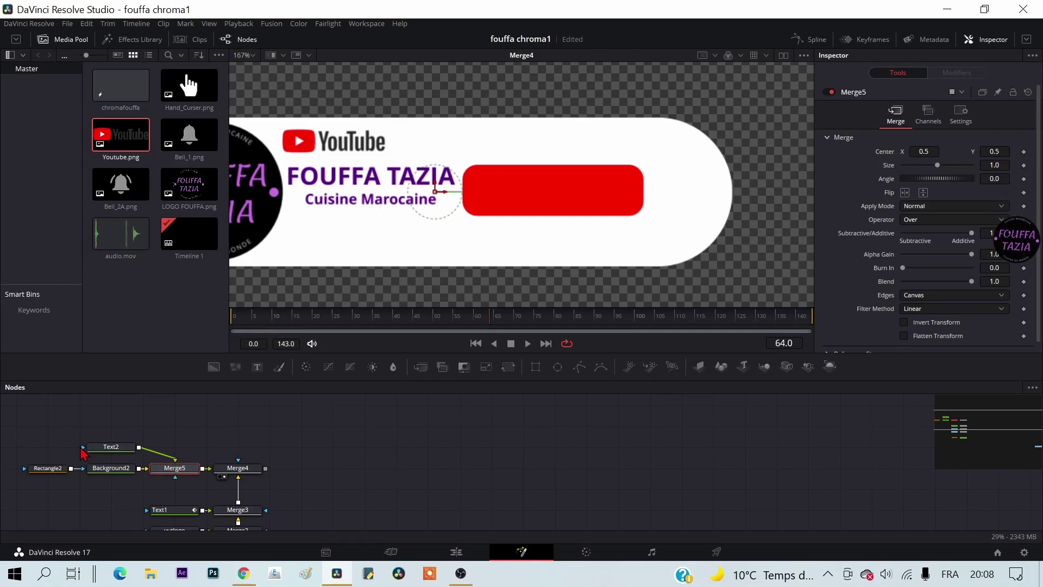
{"action": "left_click", "coordinate": [108, 446]}
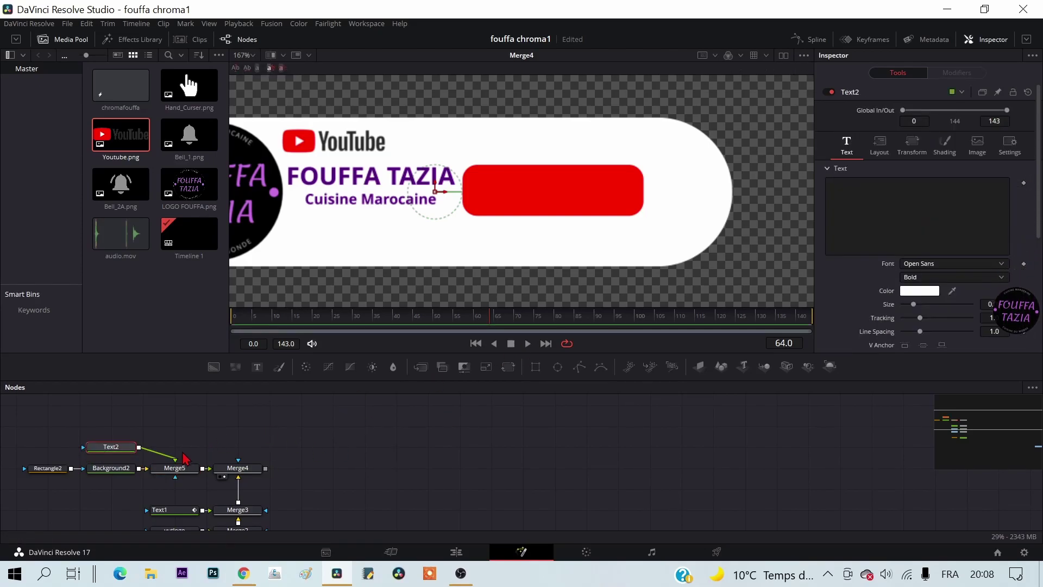
{"action": "left_click", "coordinate": [930, 200]}
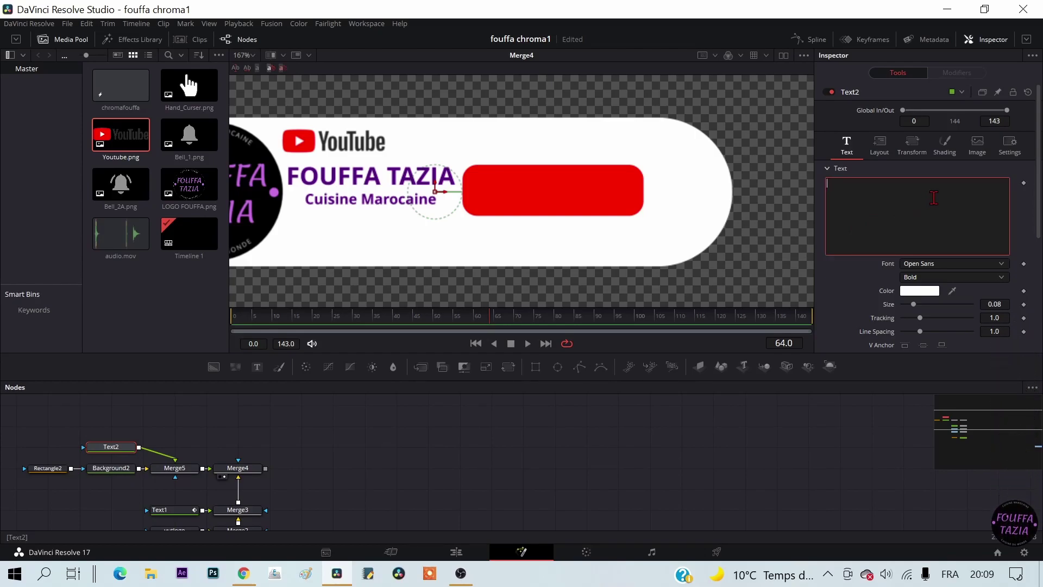
Step: Enter S'ABONNER as Text2's caption, shrink it to about 0.03 and move it onto the red button
{"action": "type", "text": "S"}
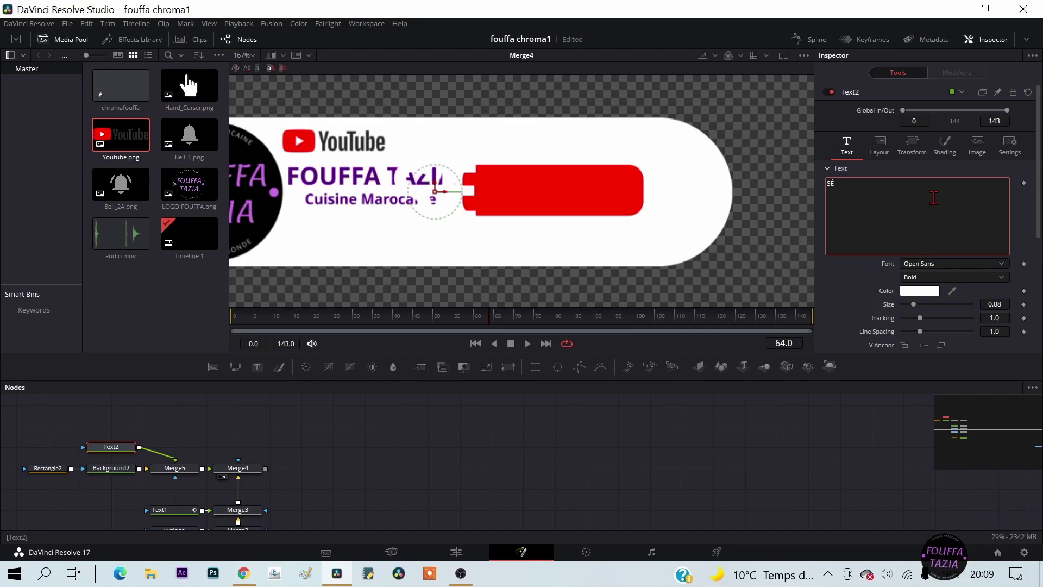
{"action": "type", "text": "'ABONNER"}
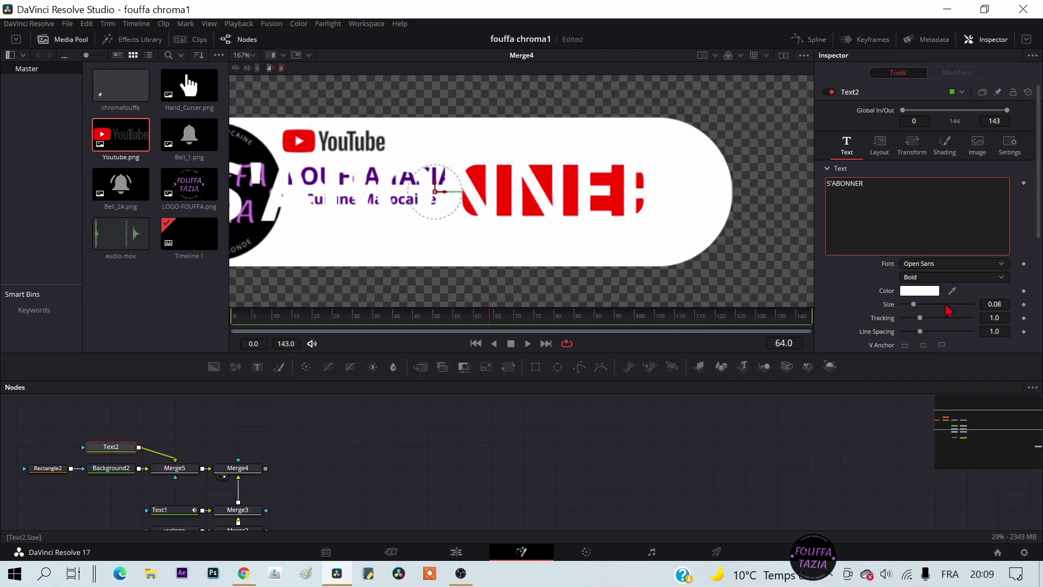
{"action": "left_click", "coordinate": [1006, 304]}
{"action": "left_click_drag", "start_coordinate": [1006, 303], "coordinate": [912, 308]}
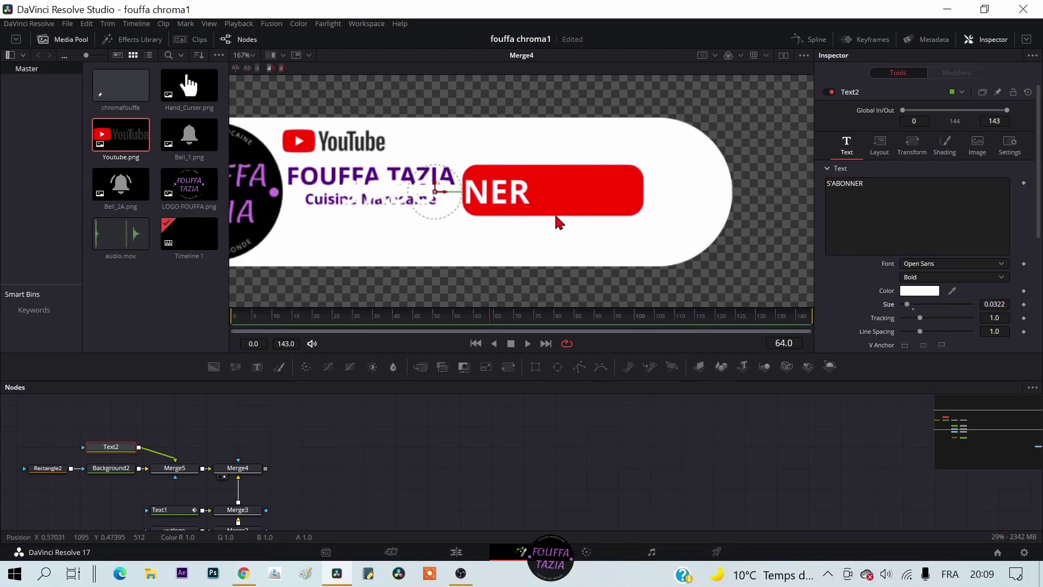
{"action": "left_click_drag", "start_coordinate": [438, 200], "coordinate": [555, 200]}
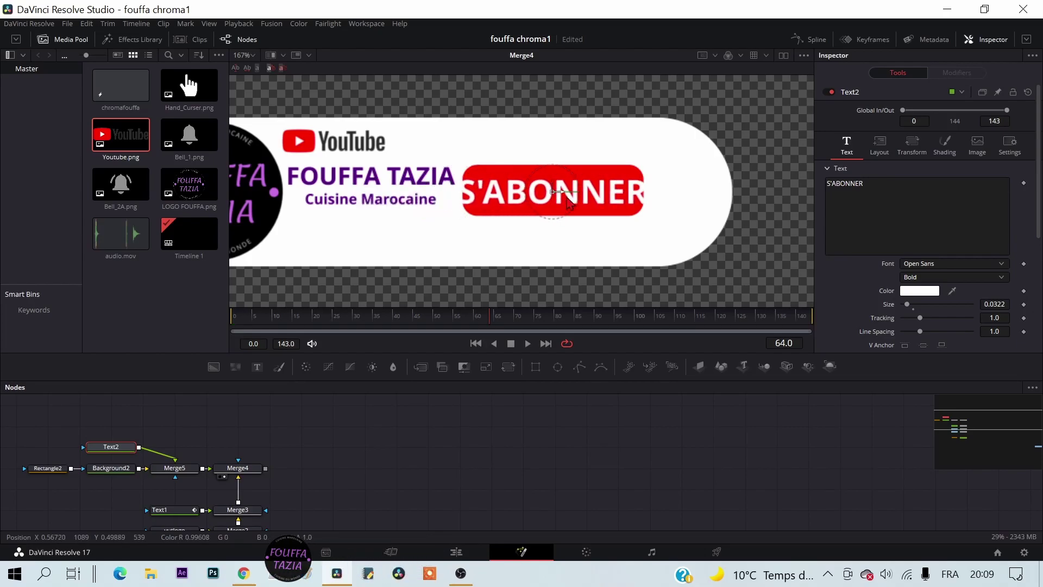
Step: Fine-tune the label size to 0.0272, centre it on the button, and add Bell_1.png to the graph
{"action": "left_click_drag", "start_coordinate": [1012, 304], "coordinate": [994, 304]}
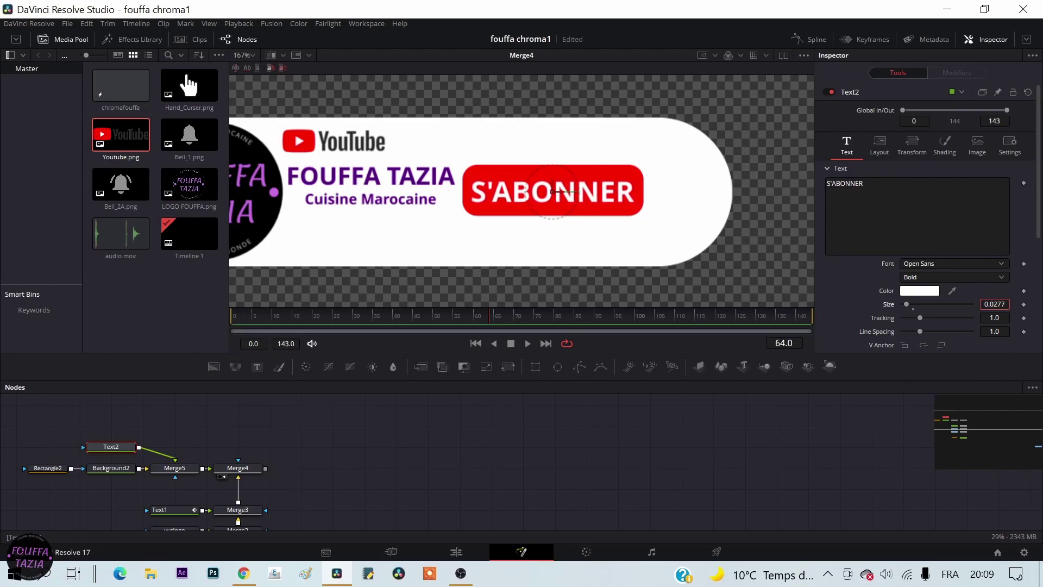
{"action": "left_click_drag", "start_coordinate": [994, 304], "coordinate": [978, 304]}
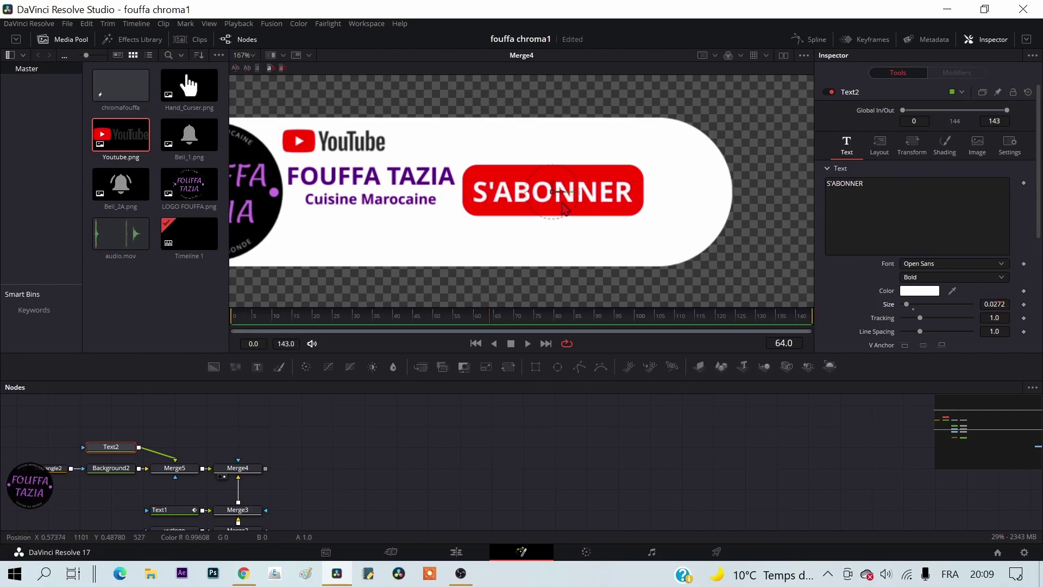
{"action": "left_click_drag", "start_coordinate": [552, 189], "coordinate": [553, 191]}
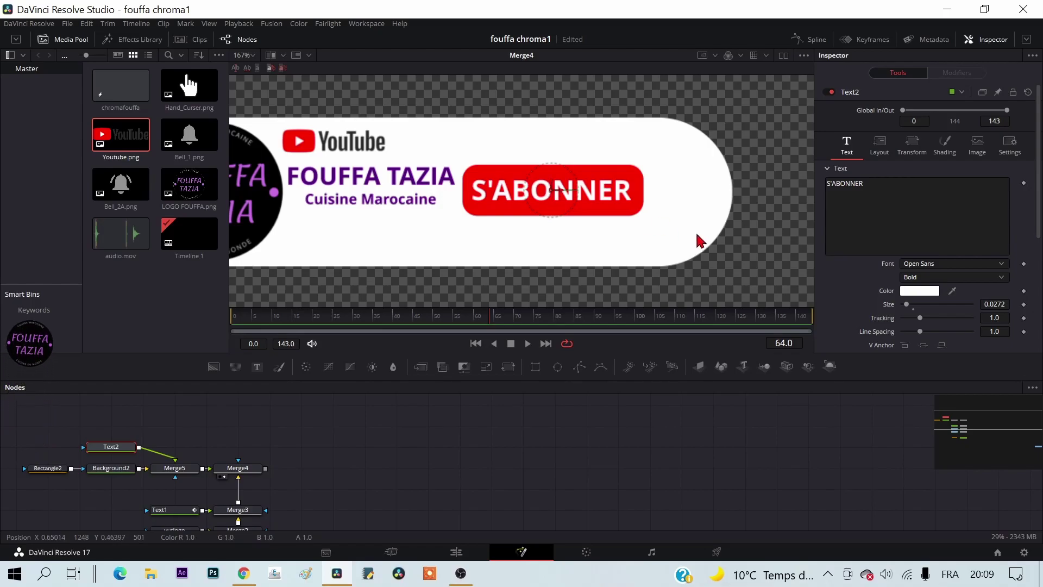
{"action": "left_click_drag", "start_coordinate": [190, 134], "coordinate": [236, 404]}
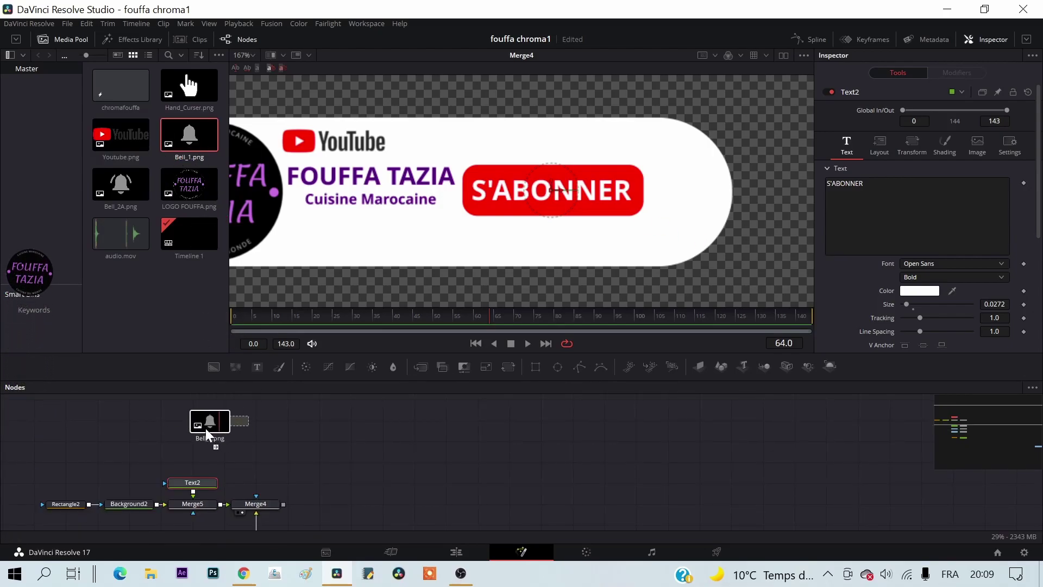
Step: Add Bell_1.png as a node and rename it BELL
{"action": "left_click_drag", "start_coordinate": [180, 441], "coordinate": [175, 441]}
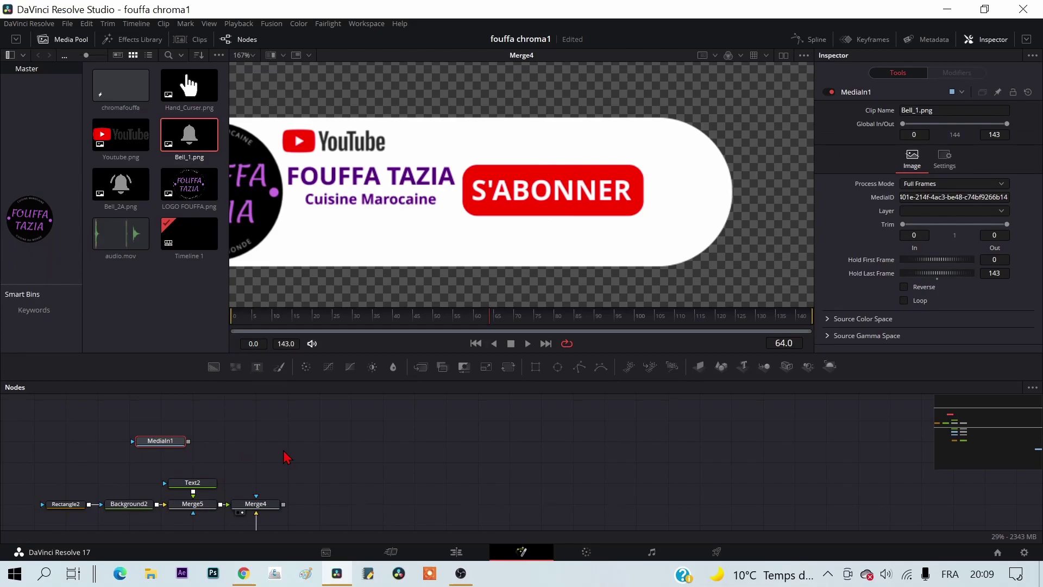
{"action": "left_click", "coordinate": [159, 446]}
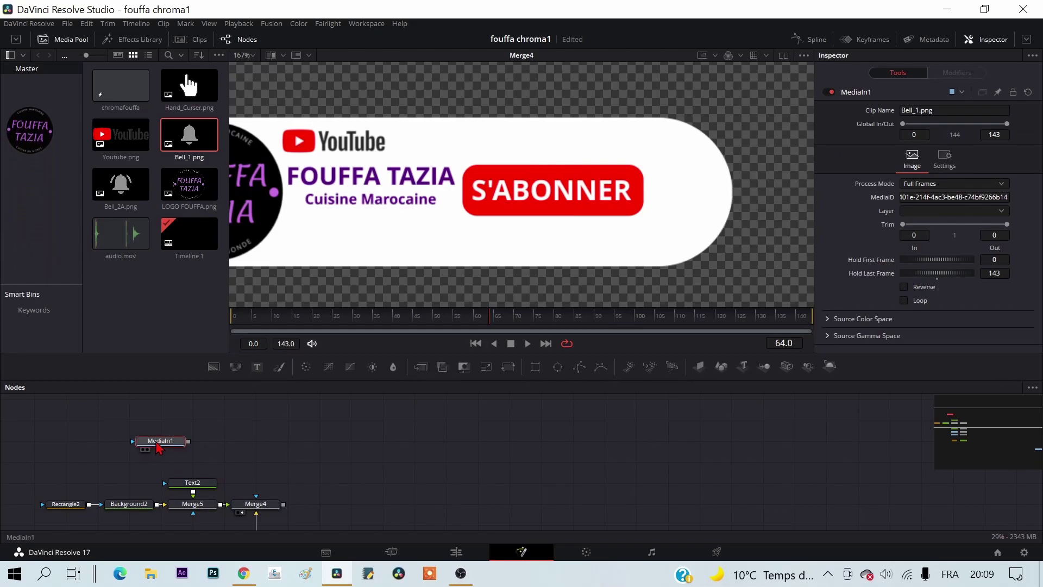
{"action": "key", "text": "F2"}
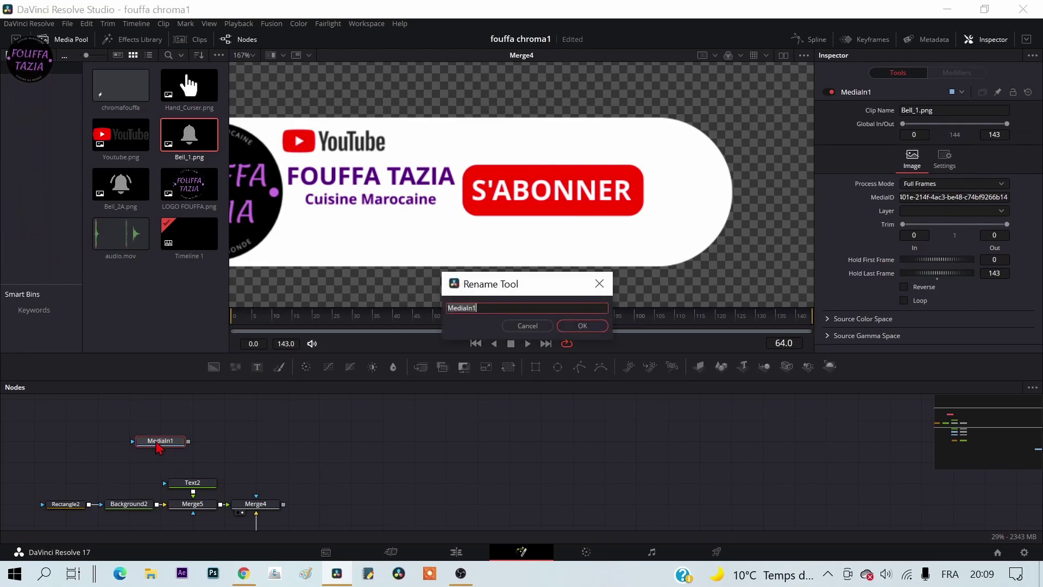
{"action": "type", "text": "BELL"}
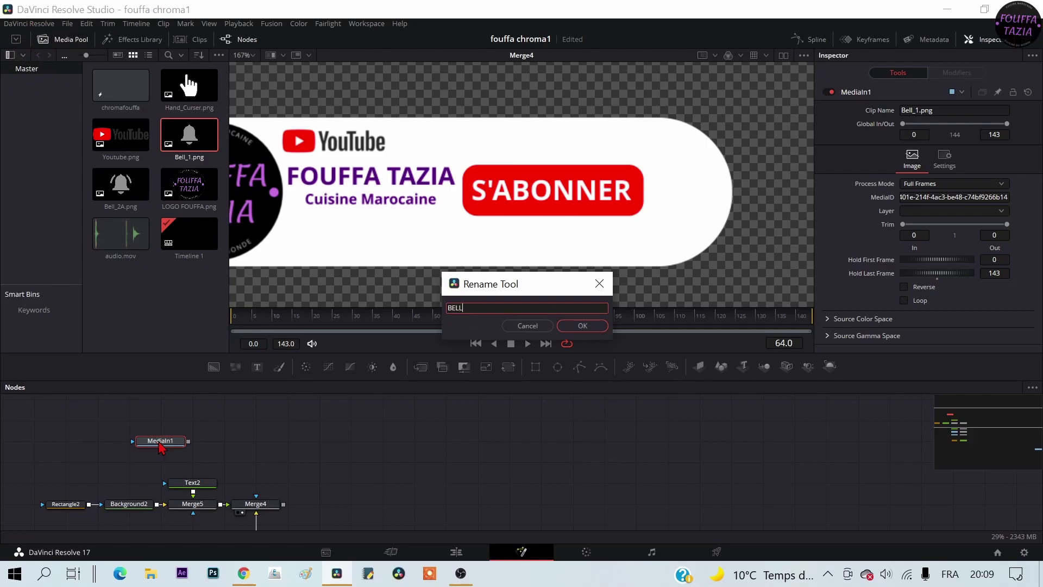
{"action": "key", "text": "Return"}
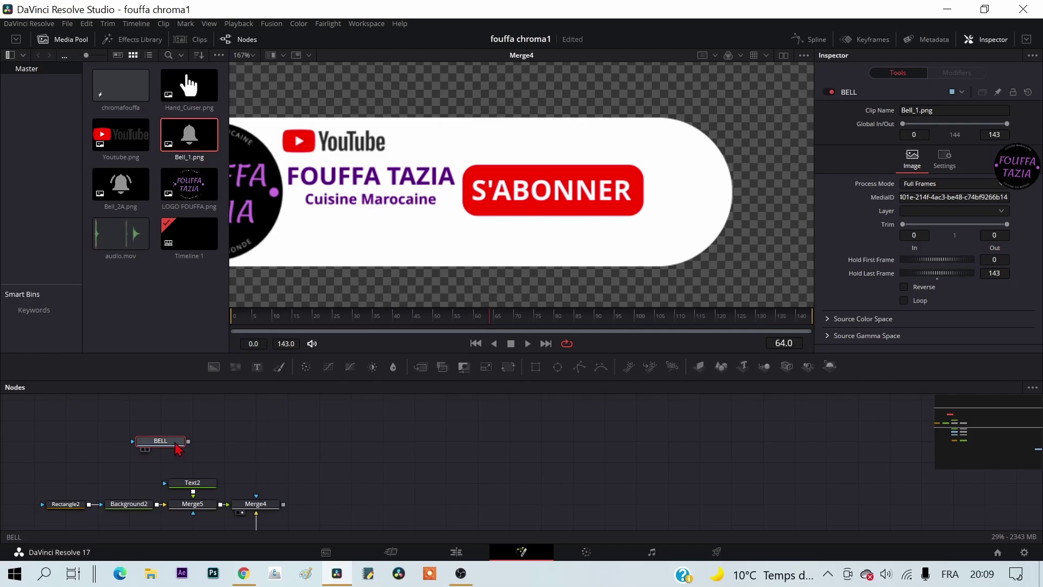
Step: Position BELL left of Merge6, view the bell composite, and add Bell_2A.png to the graph
{"action": "mouse_move", "coordinate": [181, 441]}
{"action": "left_mouse_down"}
{"action": "mouse_move", "coordinate": [214, 452]}
{"action": "mouse_move", "coordinate": [291, 520]}
{"action": "mouse_move", "coordinate": [252, 435]}
{"action": "left_mouse_up"}
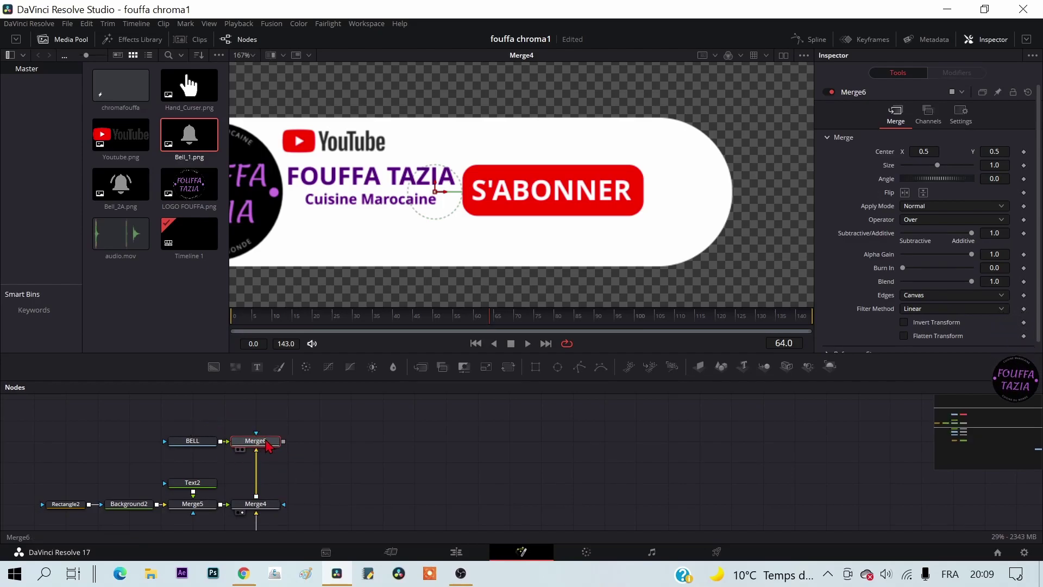
{"action": "left_click_drag", "start_coordinate": [186, 443], "coordinate": [93, 445]}
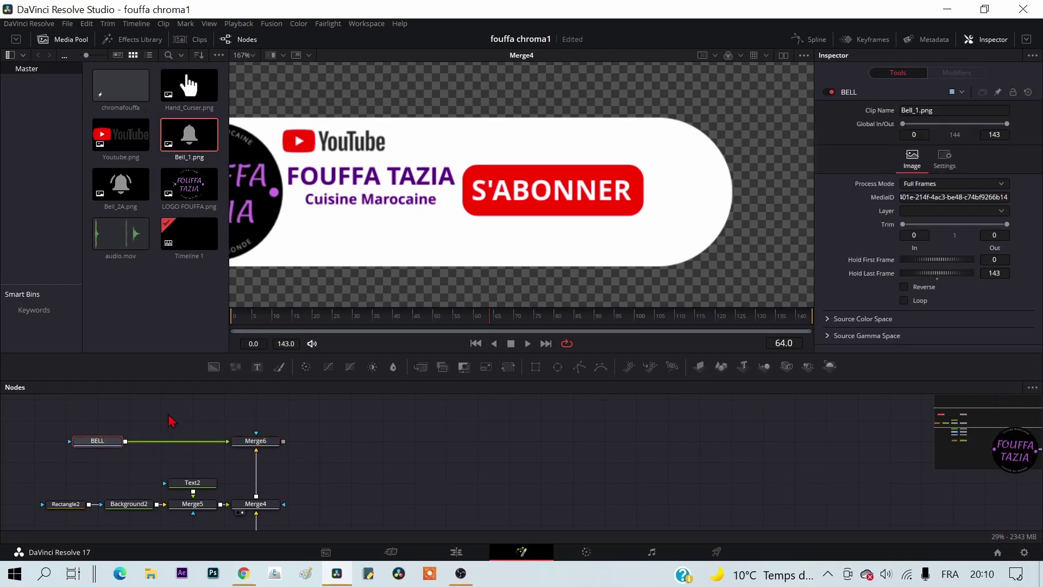
{"action": "left_click_drag", "start_coordinate": [255, 441], "coordinate": [758, 221]}
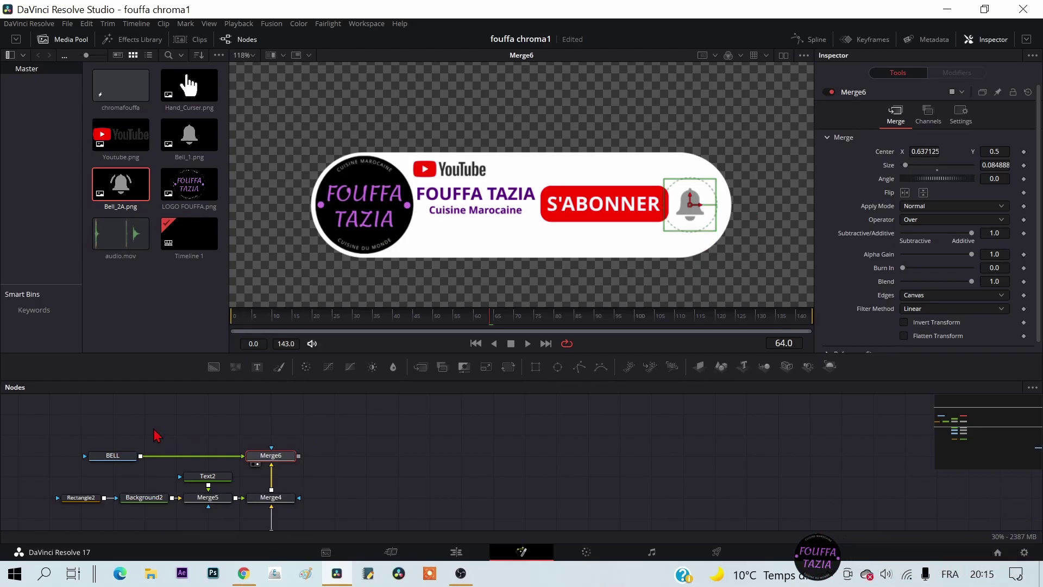
{"action": "left_click_drag", "start_coordinate": [121, 208], "coordinate": [119, 429]}
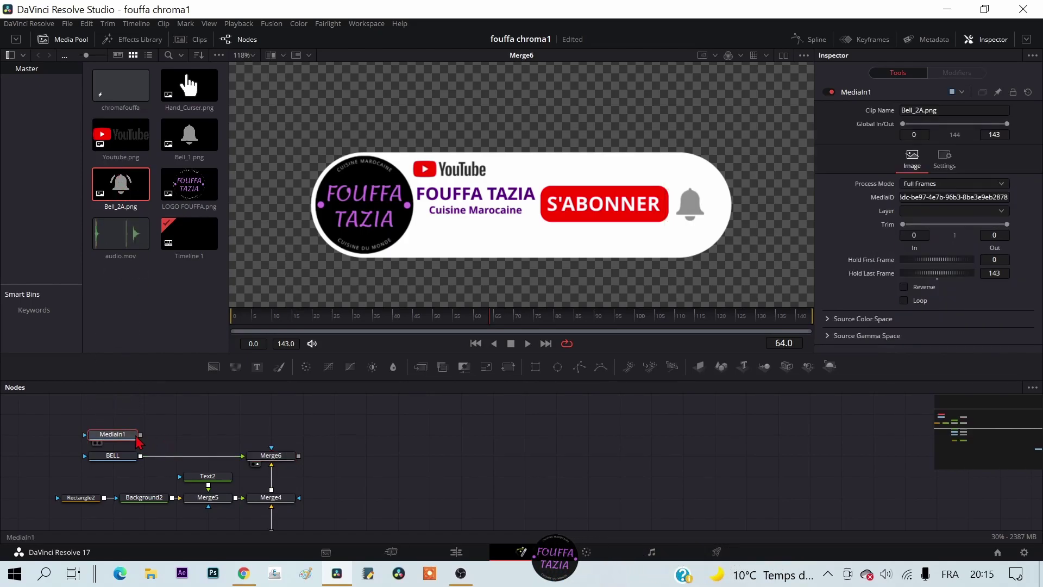
Step: Rename the Bell_2A node BELLOK and feed it as foreground into a new Merge7 over BELL
{"action": "key", "text": "F2"}
{"action": "type", "text": "B"}
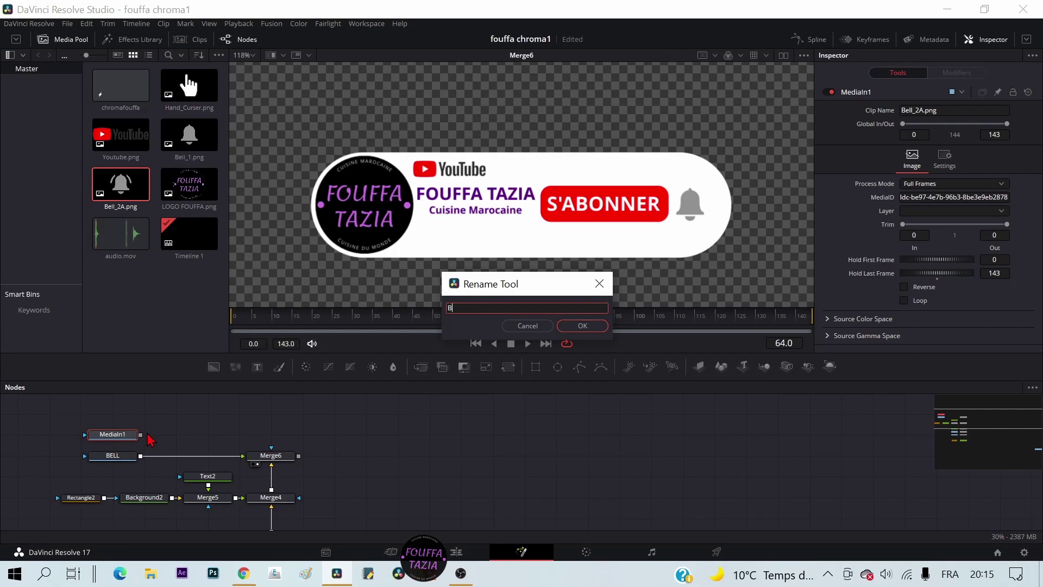
{"action": "type", "text": "ELLOK"}
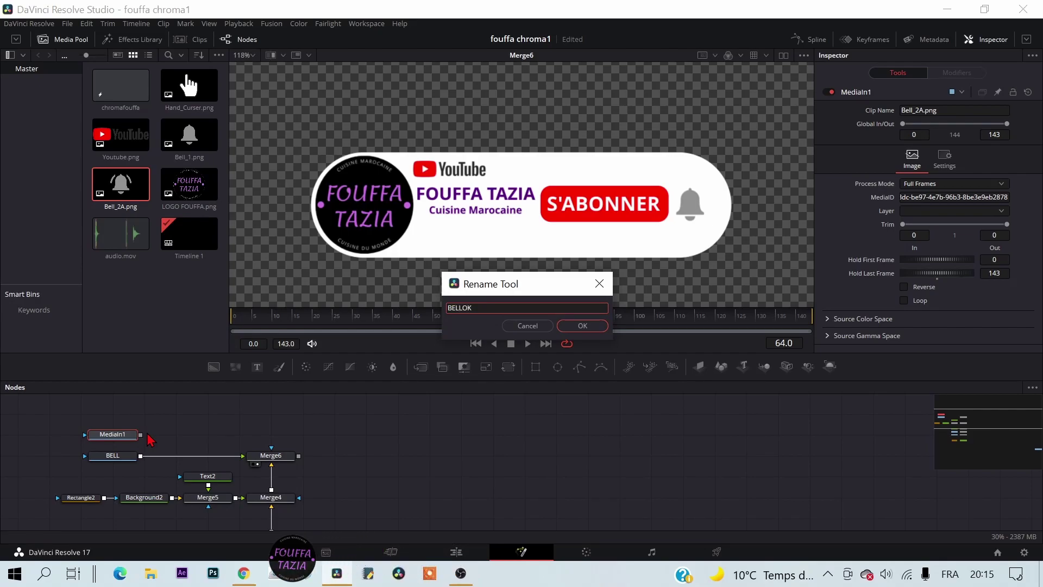
{"action": "key", "text": "Return"}
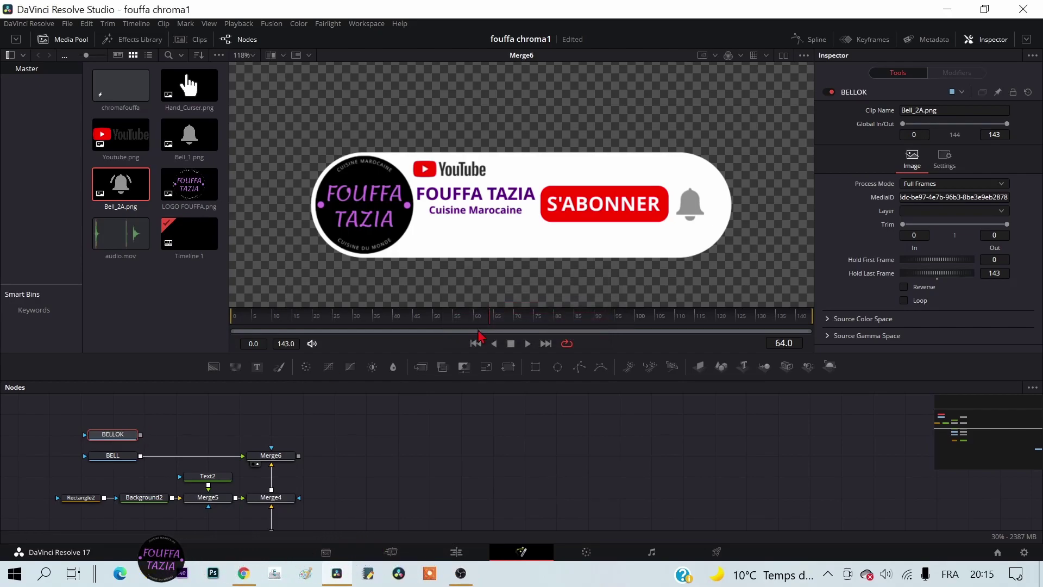
{"action": "mouse_move", "coordinate": [420, 367]}
{"action": "left_mouse_down"}
{"action": "mouse_move", "coordinate": [301, 435]}
{"action": "mouse_move", "coordinate": [227, 438]}
{"action": "mouse_move", "coordinate": [183, 454]}
{"action": "left_mouse_up"}
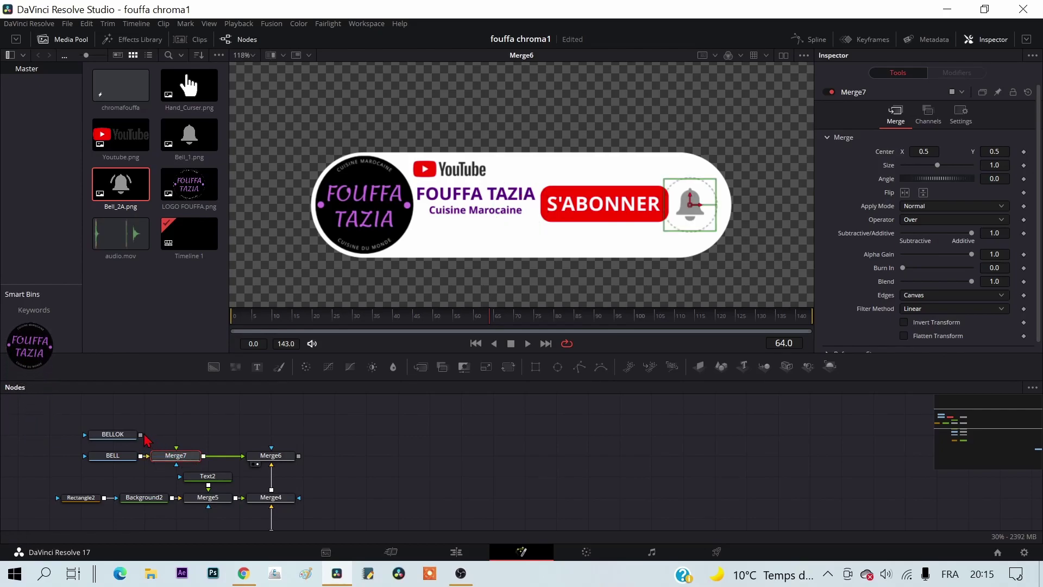
{"action": "left_click_drag", "start_coordinate": [141, 435], "coordinate": [183, 455]}
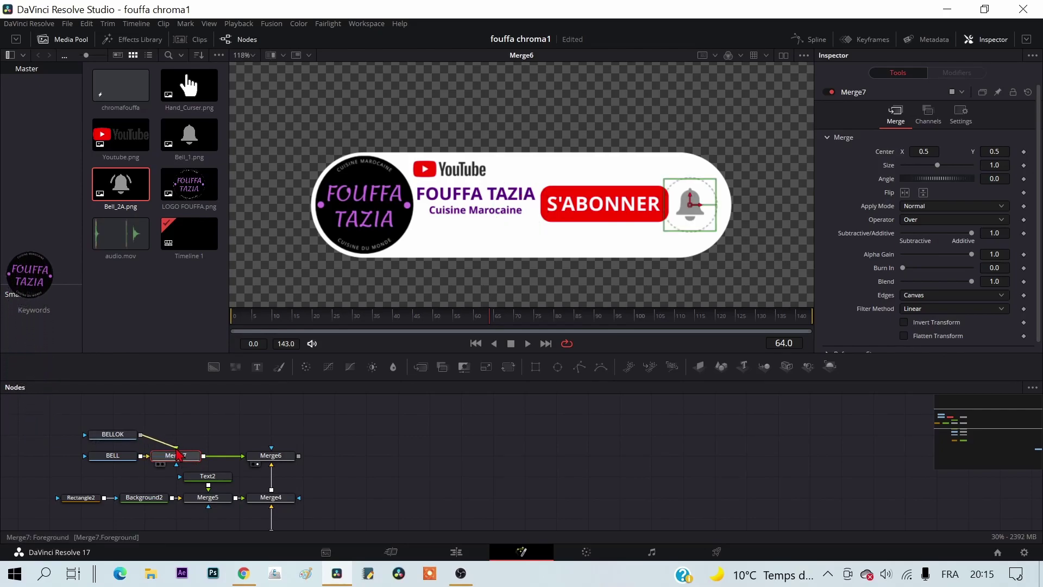
{"action": "left_click", "coordinate": [274, 459]}
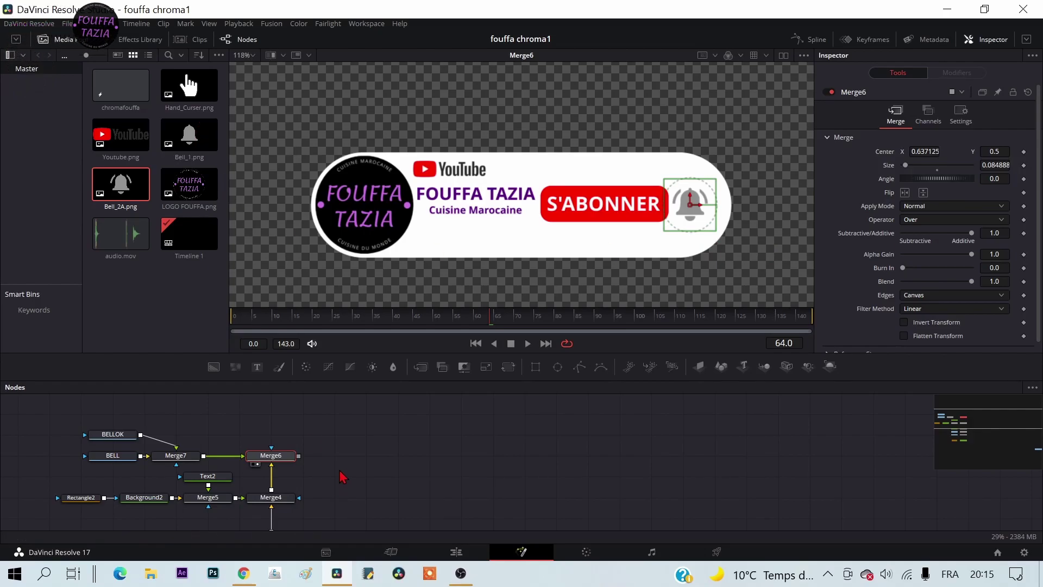
Step: Rearrange the graph, placing Rectangle2 above Background2 and moving the bell node chain higher
{"action": "left_click_drag", "start_coordinate": [340, 471], "coordinate": [351, 500]}
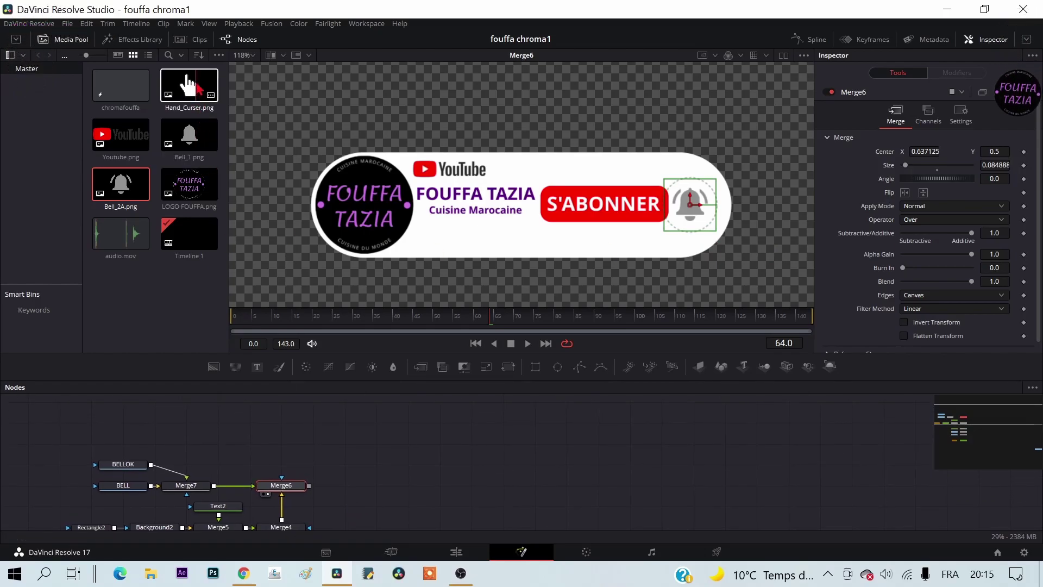
{"action": "mouse_move", "coordinate": [353, 452]}
{"action": "left_mouse_down"}
{"action": "mouse_move", "coordinate": [585, 490]}
{"action": "mouse_move", "coordinate": [455, 423]}
{"action": "left_mouse_up"}
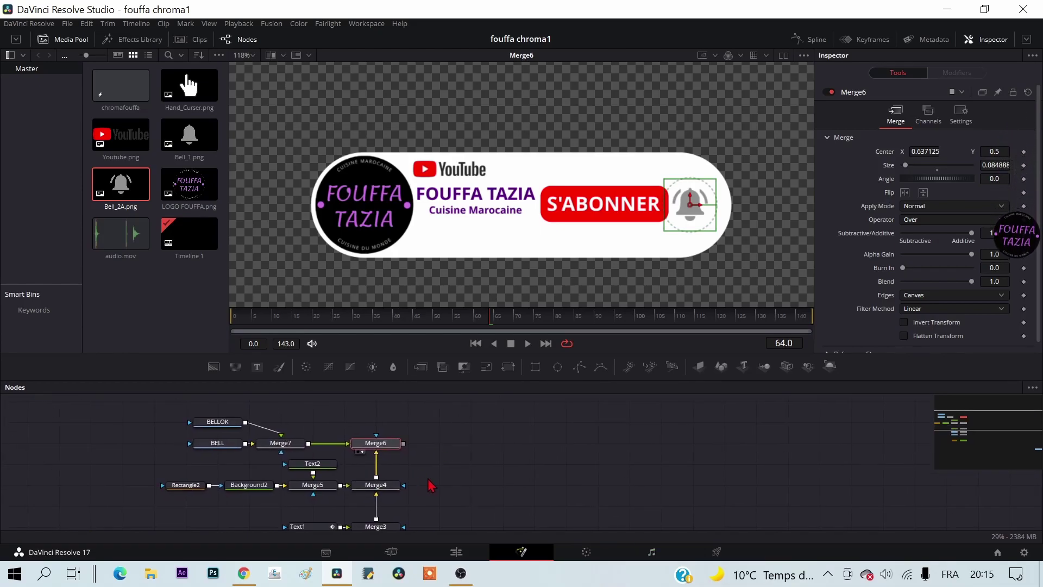
{"action": "scroll", "coordinate": [435, 484], "scroll_direction": "down", "scroll_amount": 2}
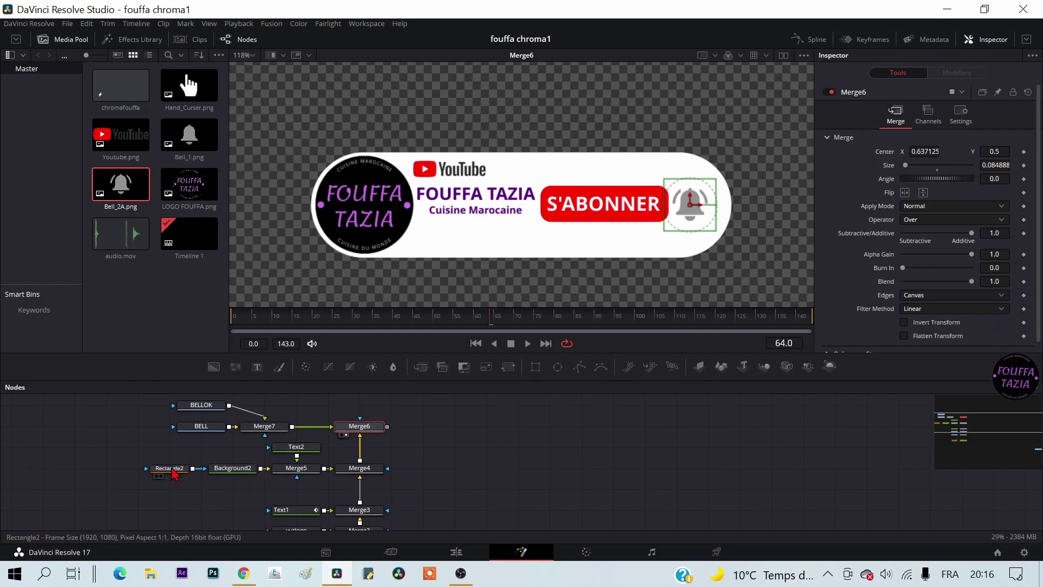
{"action": "left_click_drag", "start_coordinate": [176, 468], "coordinate": [240, 447]}
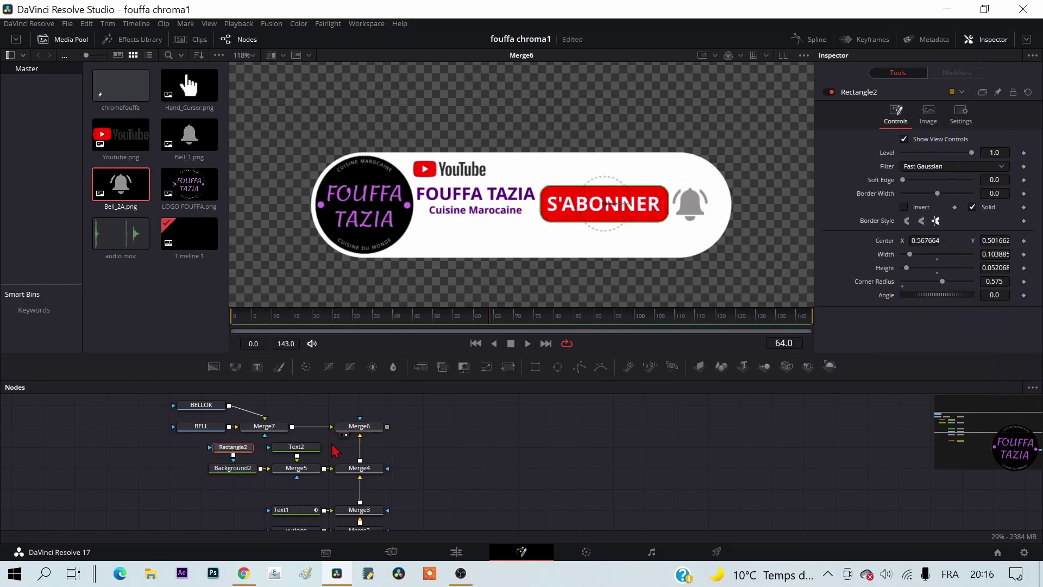
{"action": "left_click_drag", "start_coordinate": [331, 442], "coordinate": [126, 460]}
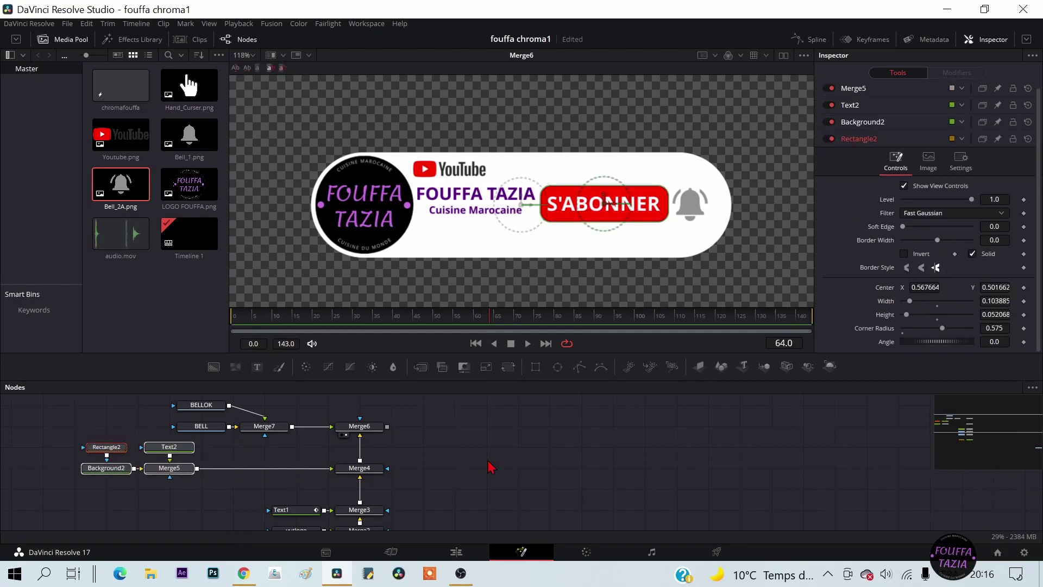
{"action": "scroll", "coordinate": [524, 471], "scroll_direction": "up", "scroll_amount": 3}
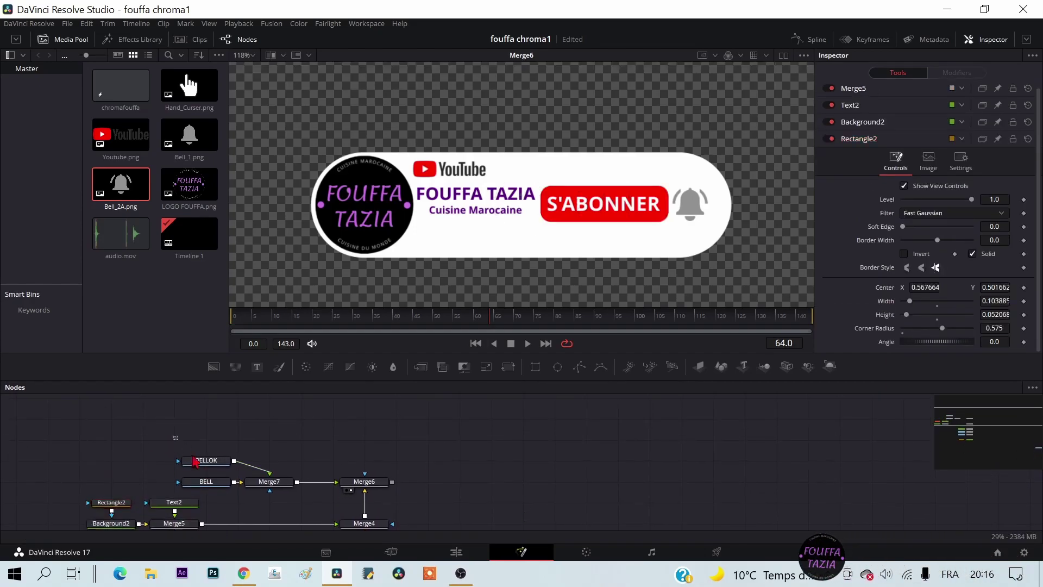
{"action": "mouse_move", "coordinate": [172, 437]}
{"action": "left_mouse_down"}
{"action": "mouse_move", "coordinate": [383, 489]}
{"action": "mouse_move", "coordinate": [383, 425]}
{"action": "left_mouse_up"}
{"action": "left_click", "coordinate": [383, 424]}
{"action": "left_click_drag", "start_coordinate": [494, 506], "coordinate": [573, 478]}
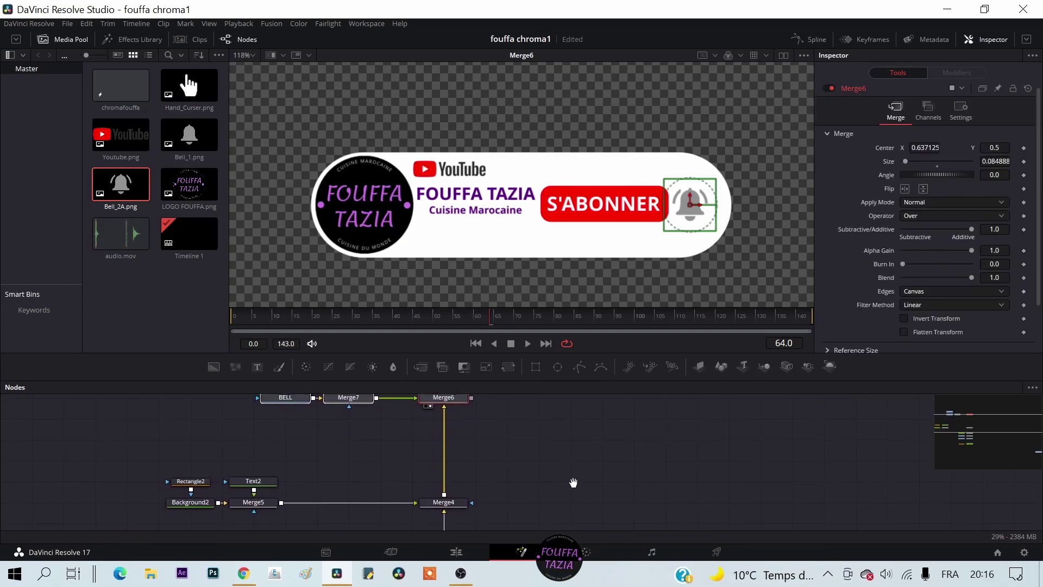
{"action": "left_click", "coordinate": [267, 487]}
Step: Group Rectangle2, Text2, Background2 and Merge5 into Group1, lined up with Merge4
{"action": "left_click_drag", "start_coordinate": [296, 465], "coordinate": [144, 530]}
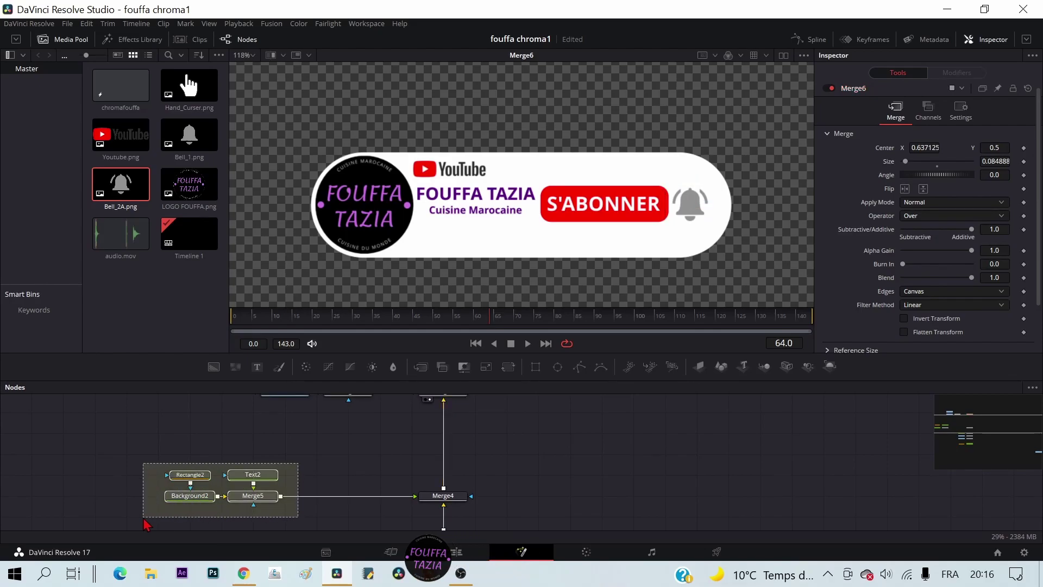
{"action": "right_click", "coordinate": [181, 503]}
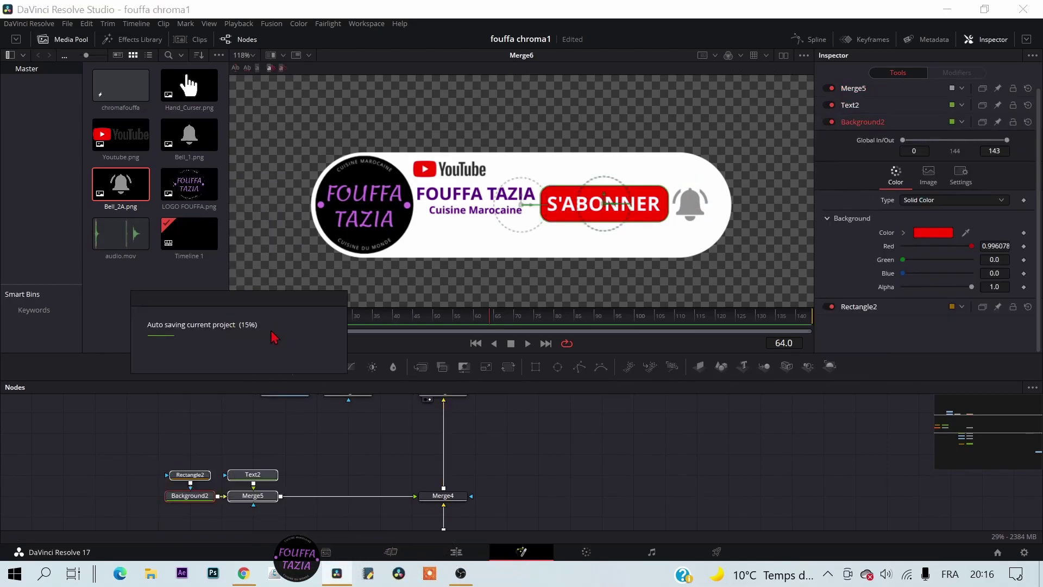
{"action": "left_click_drag", "start_coordinate": [307, 444], "coordinate": [166, 518]}
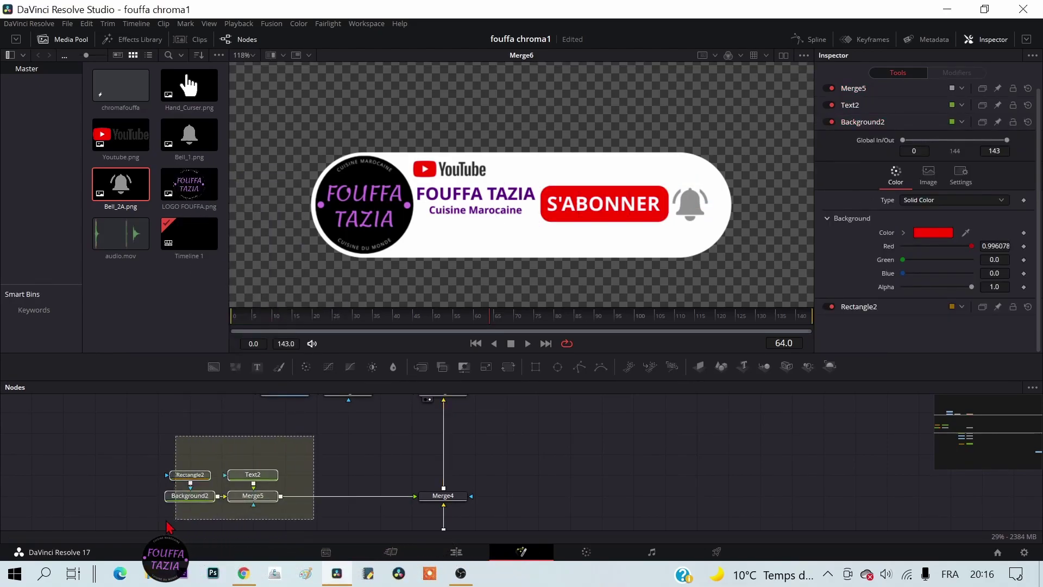
{"action": "right_click", "coordinate": [183, 503]}
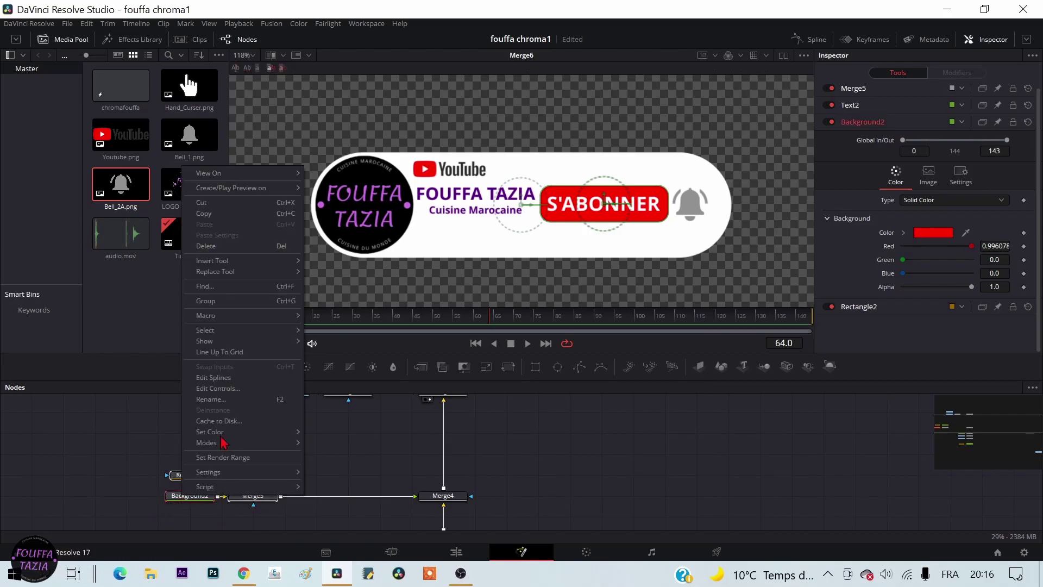
{"action": "left_click", "coordinate": [242, 302]}
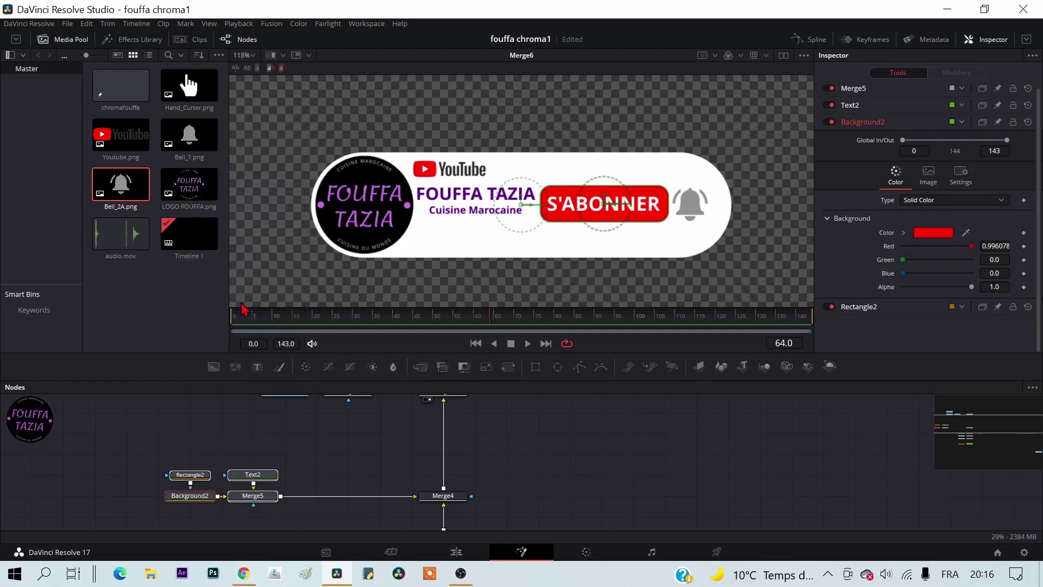
{"action": "left_click_drag", "start_coordinate": [227, 479], "coordinate": [253, 503]}
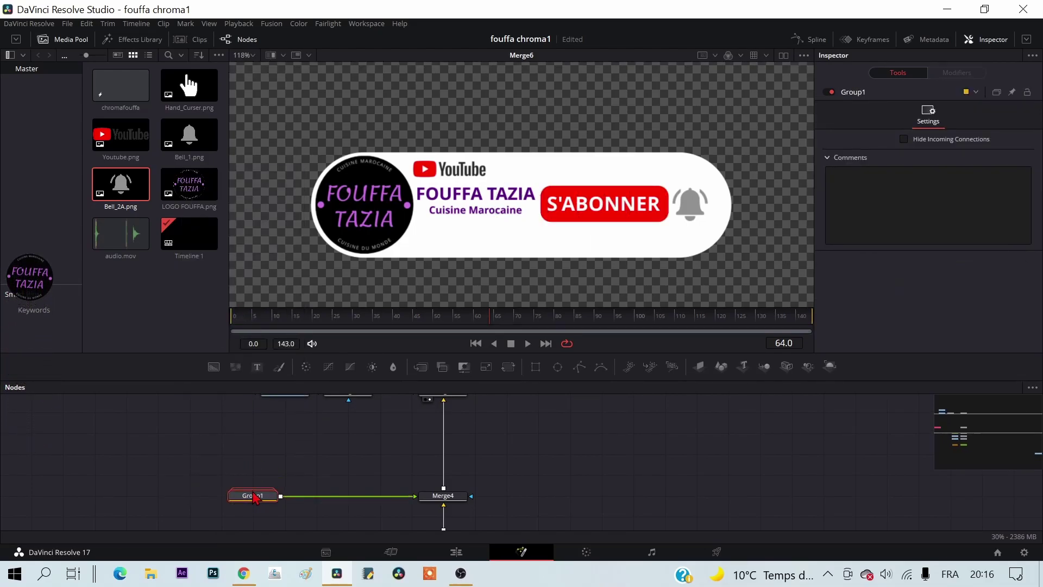
Step: Rename the Group1 node to SABONNER in the Rename Tool dialog, then deselect it
{"action": "key", "text": "F2"}
{"action": "type", "text": "SABONNER"}
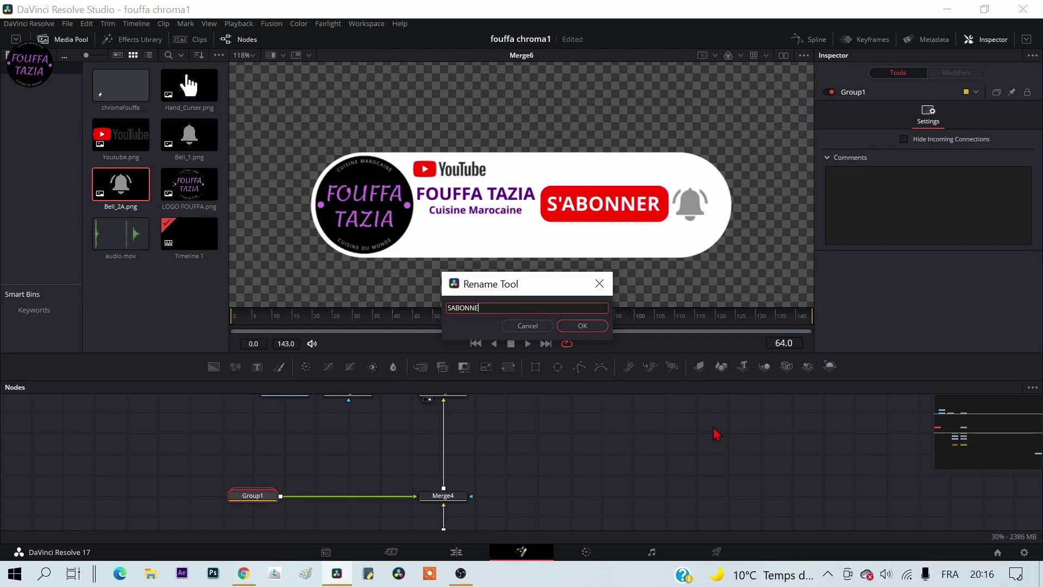
{"action": "left_click", "coordinate": [585, 328]}
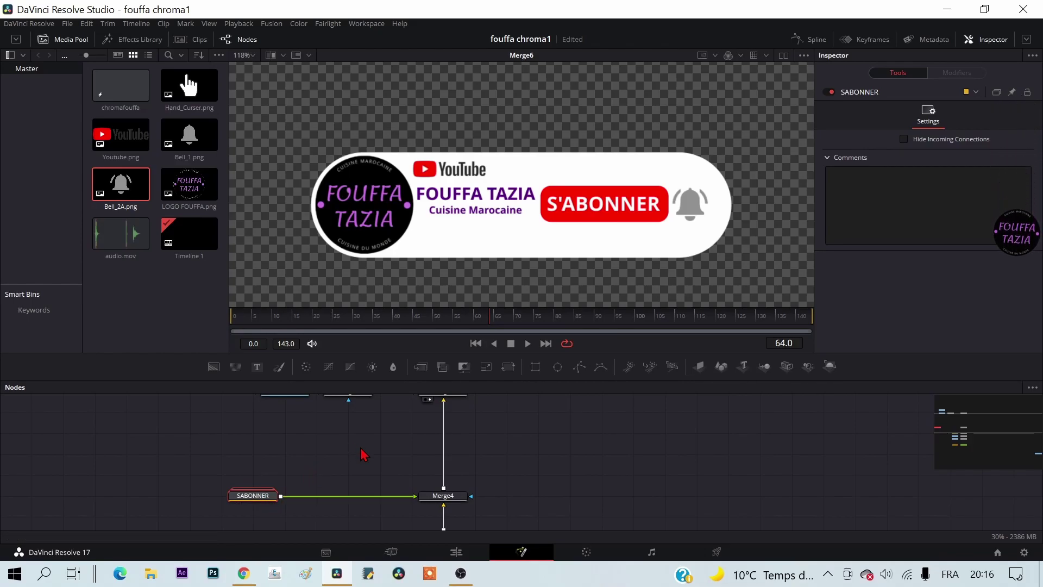
{"action": "left_click", "coordinate": [319, 457]}
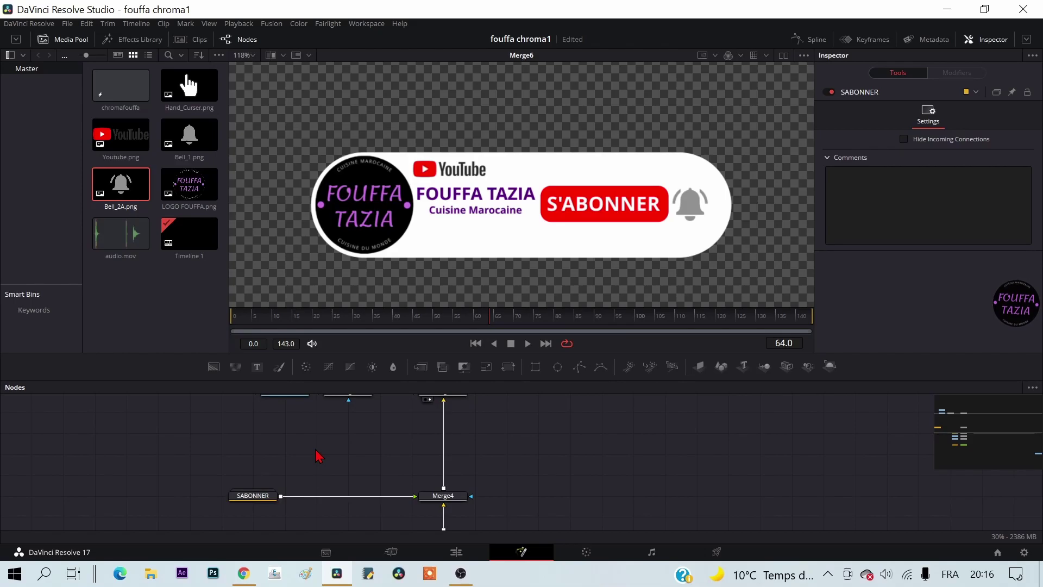
Step: Paste a duplicate of the SABONNER group, name it ABONNÉ, and place it beside SABONNER
{"action": "key", "text": "ctrl+v"}
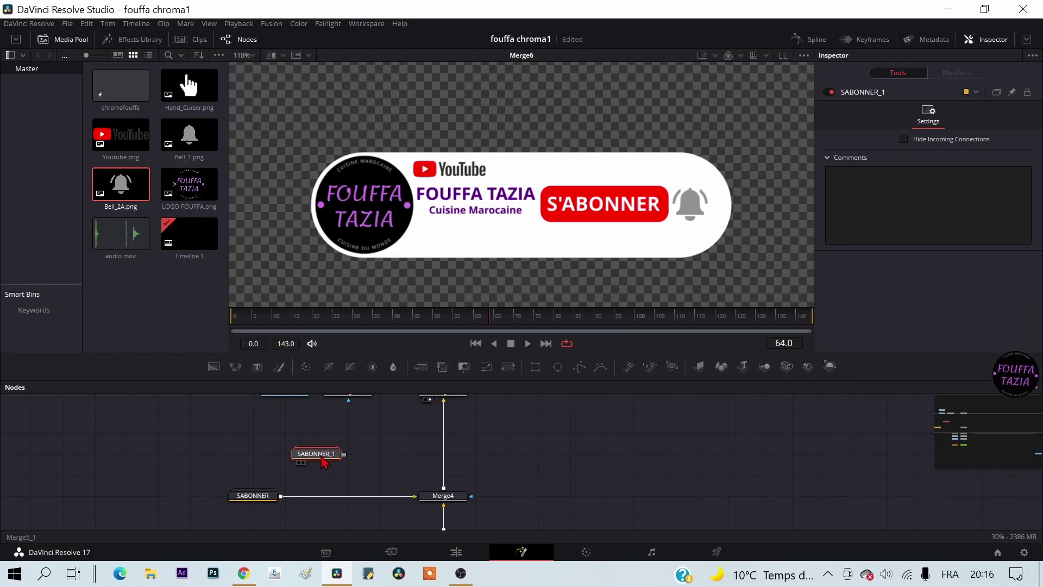
{"action": "key", "text": "F2"}
{"action": "type", "text": "ABONNÉ"}
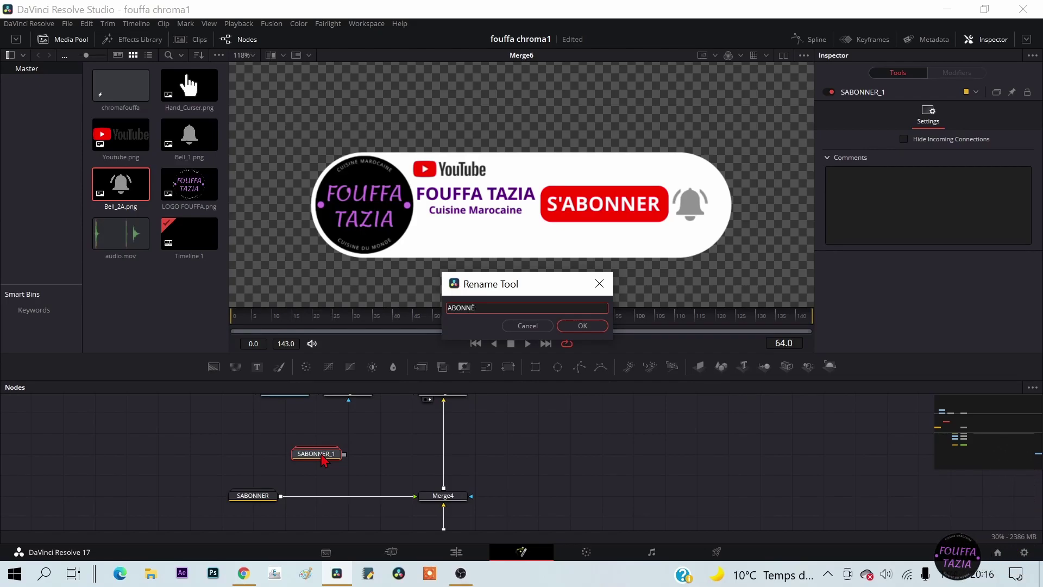
{"action": "left_click", "coordinate": [584, 327]}
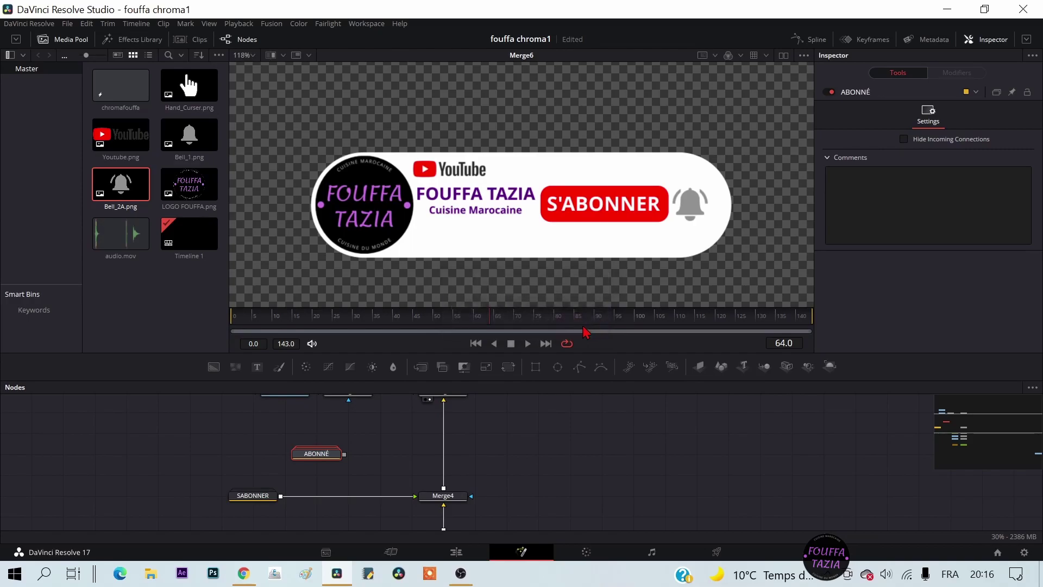
{"action": "mouse_move", "coordinate": [333, 462]}
{"action": "left_mouse_down"}
{"action": "mouse_move", "coordinate": [270, 463]}
{"action": "mouse_move", "coordinate": [269, 479]}
{"action": "left_mouse_up"}
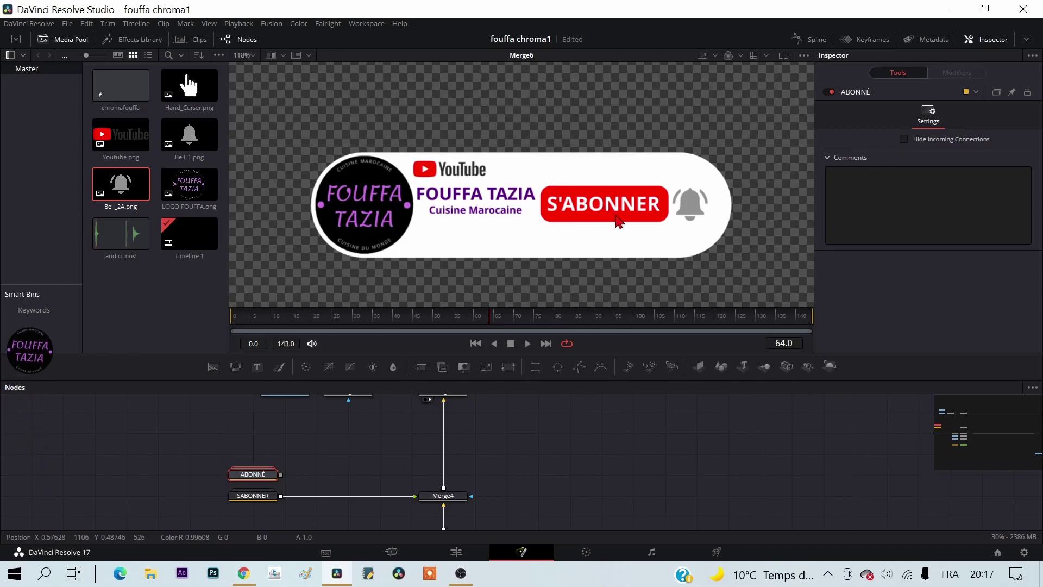
Step: Add Merge8 on the SABONNER–Merge4 link and connect ABONNÉ above it as foreground
{"action": "scroll", "coordinate": [491, 463], "scroll_direction": "up", "scroll_amount": 2}
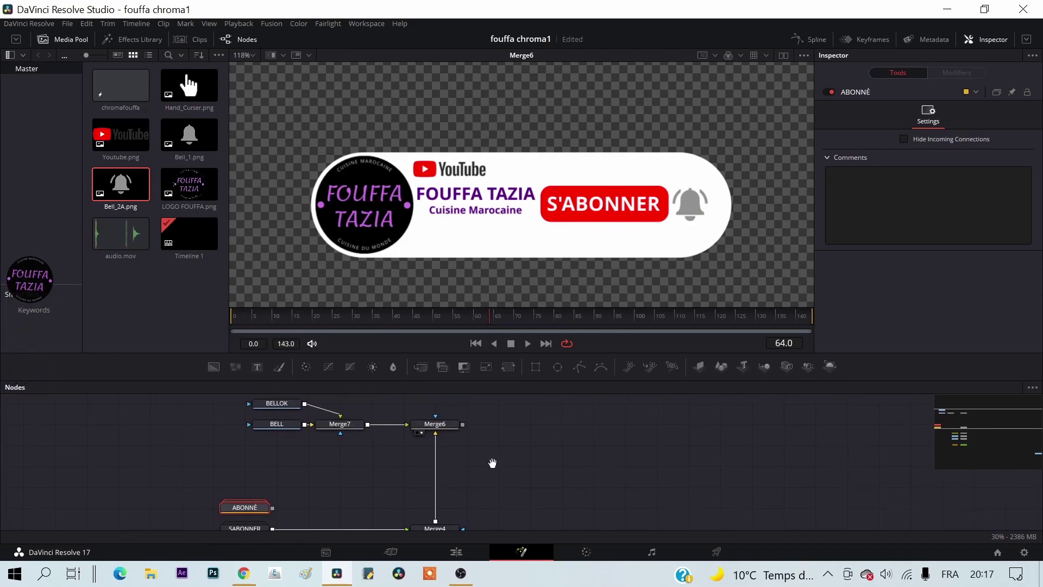
{"action": "scroll", "coordinate": [494, 419], "scroll_direction": "down", "scroll_amount": 3}
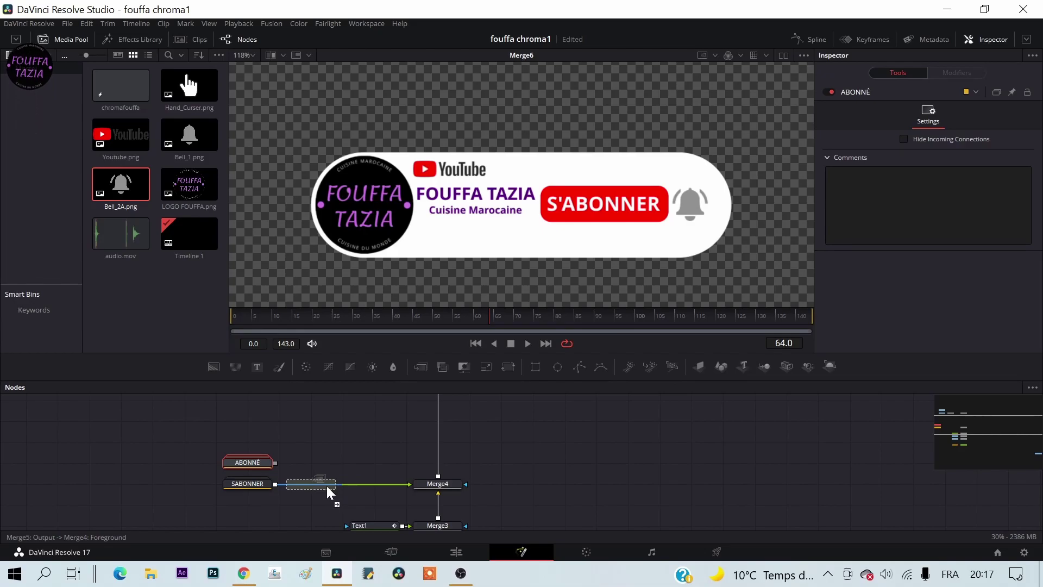
{"action": "left_click_drag", "start_coordinate": [328, 478], "coordinate": [332, 478]}
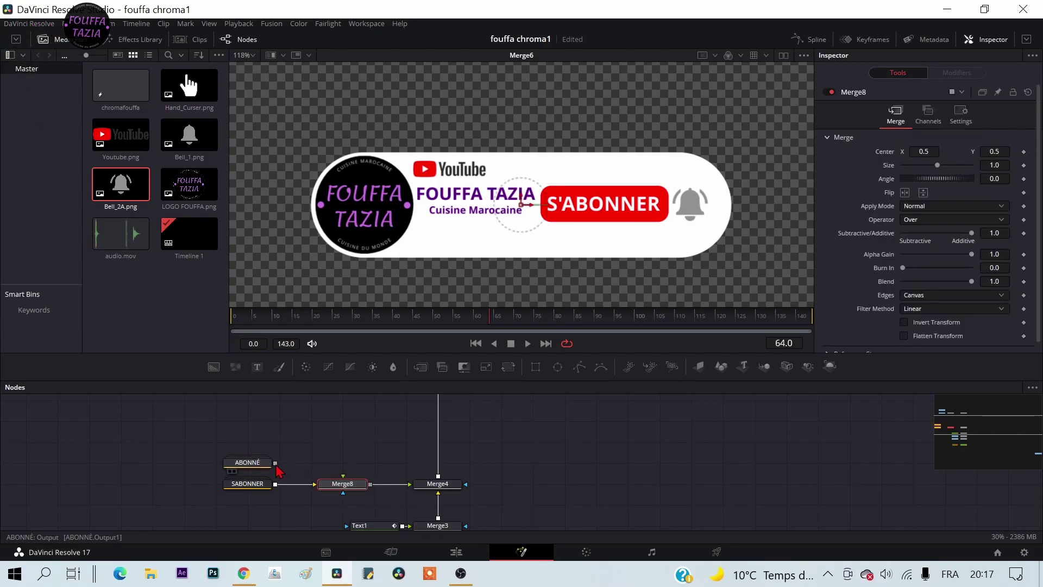
{"action": "left_click_drag", "start_coordinate": [275, 463], "coordinate": [343, 476]}
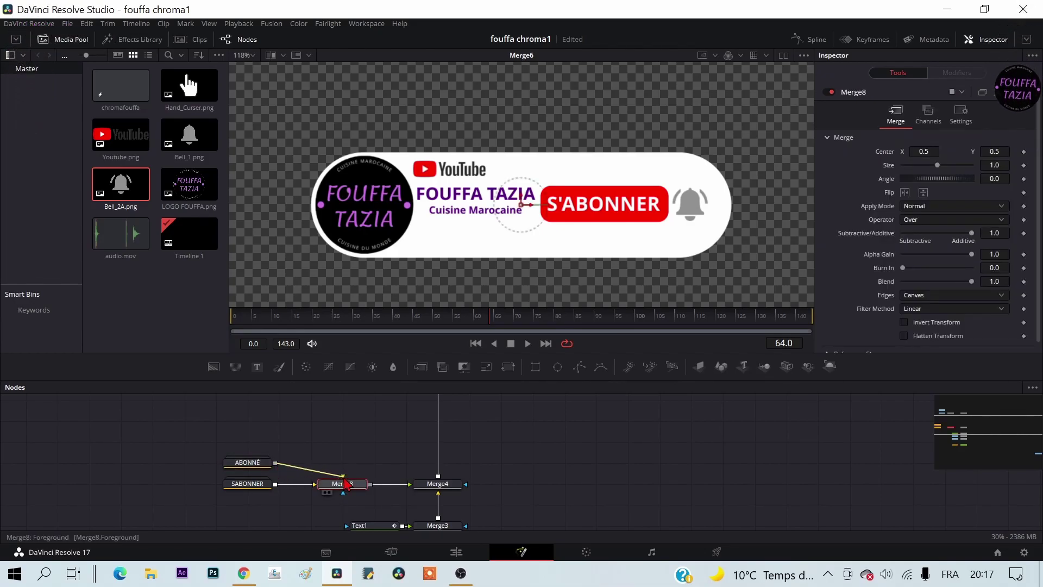
{"action": "mouse_move", "coordinate": [247, 462]}
{"action": "left_mouse_down"}
{"action": "mouse_move", "coordinate": [343, 442]}
{"action": "mouse_move", "coordinate": [336, 465]}
{"action": "left_mouse_up"}
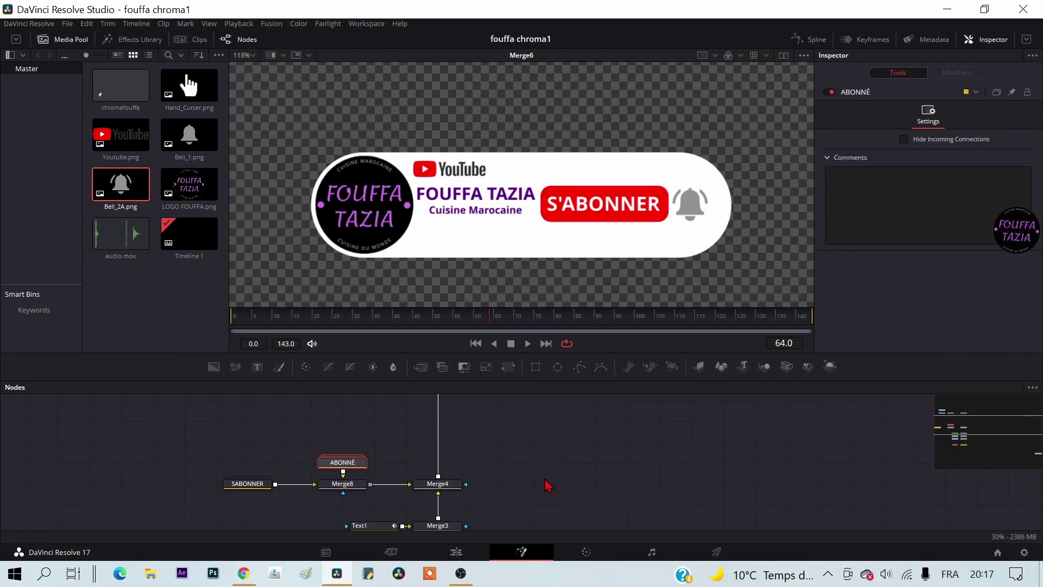
{"action": "left_click_drag", "start_coordinate": [553, 480], "coordinate": [463, 482]}
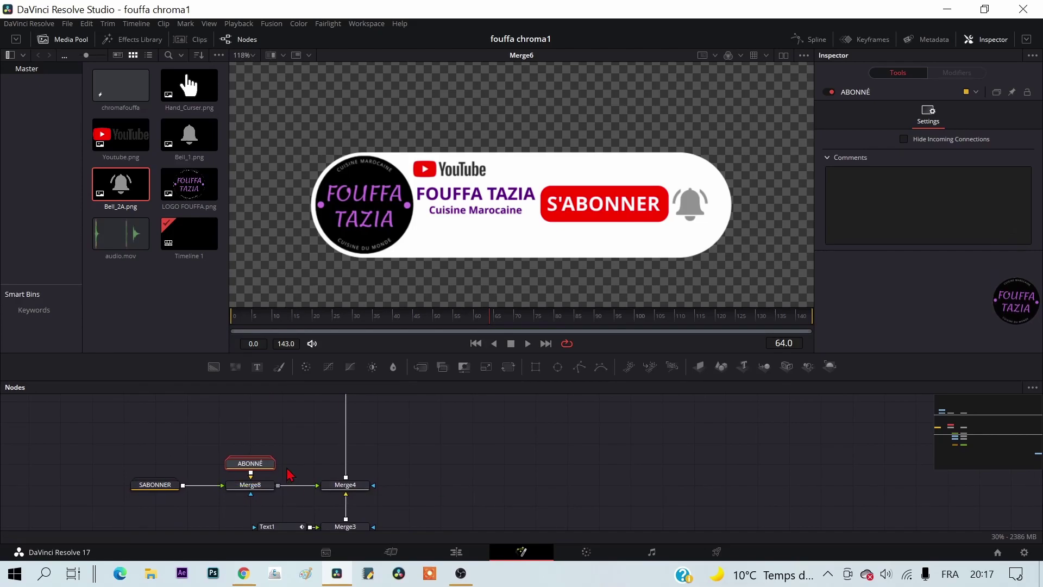
{"action": "scroll", "coordinate": [494, 512], "scroll_direction": "down", "scroll_amount": 5}
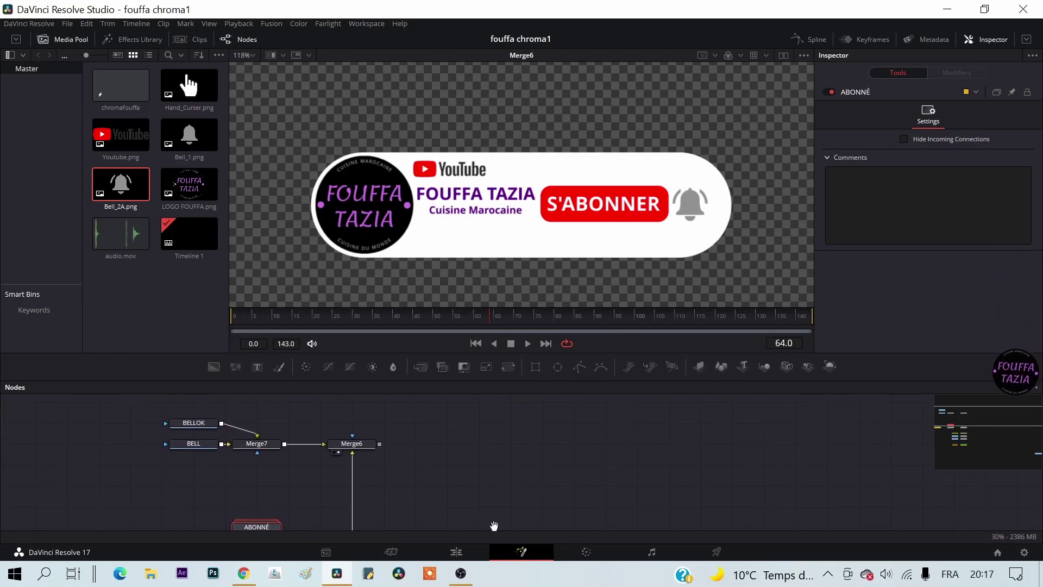
{"action": "left_click_drag", "start_coordinate": [512, 463], "coordinate": [517, 526]}
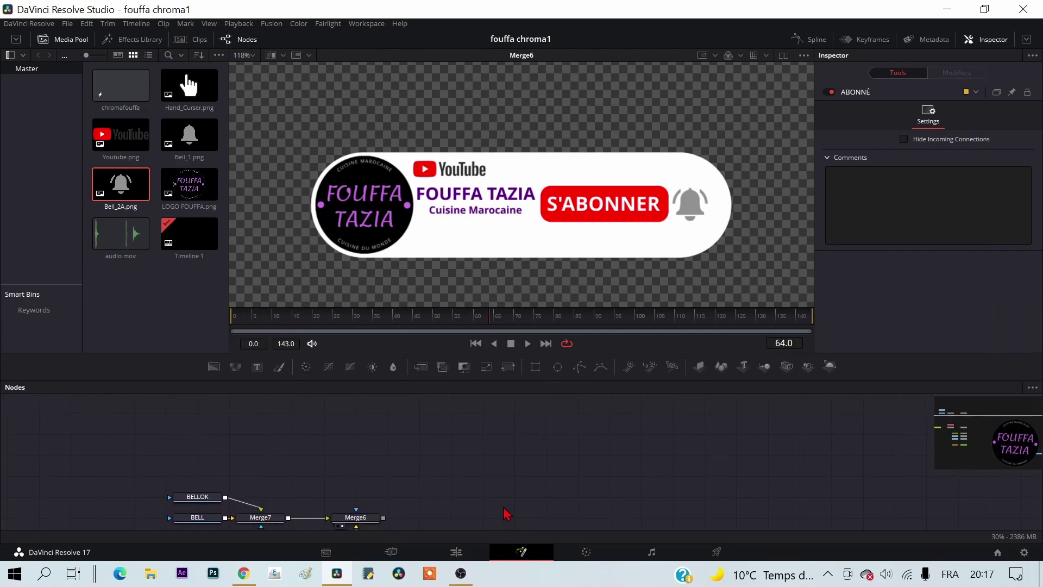
Step: Add Hand_Curser.png as a node and rename it CLIC
{"action": "mouse_move", "coordinate": [190, 86]}
{"action": "left_mouse_down"}
{"action": "mouse_move", "coordinate": [238, 443]}
{"action": "mouse_move", "coordinate": [266, 476]}
{"action": "left_mouse_up"}
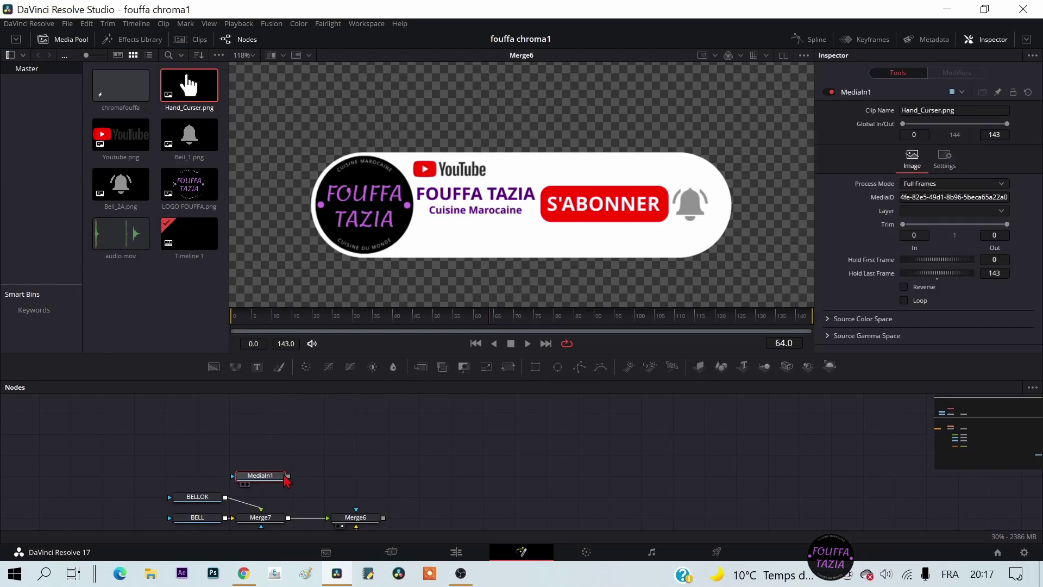
{"action": "key", "text": "F2"}
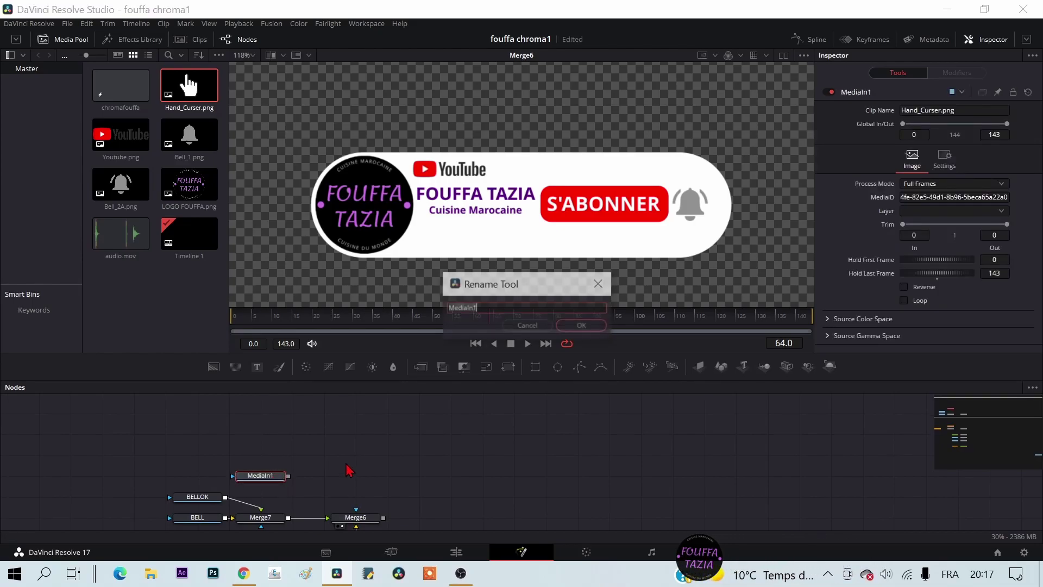
{"action": "type", "text": "CLIC"}
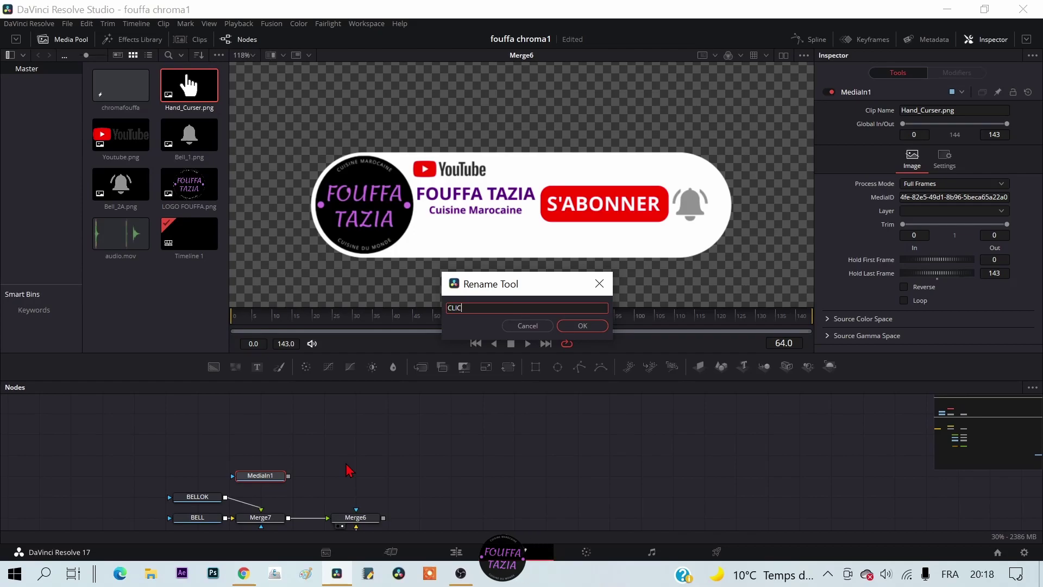
{"action": "key", "text": "Return"}
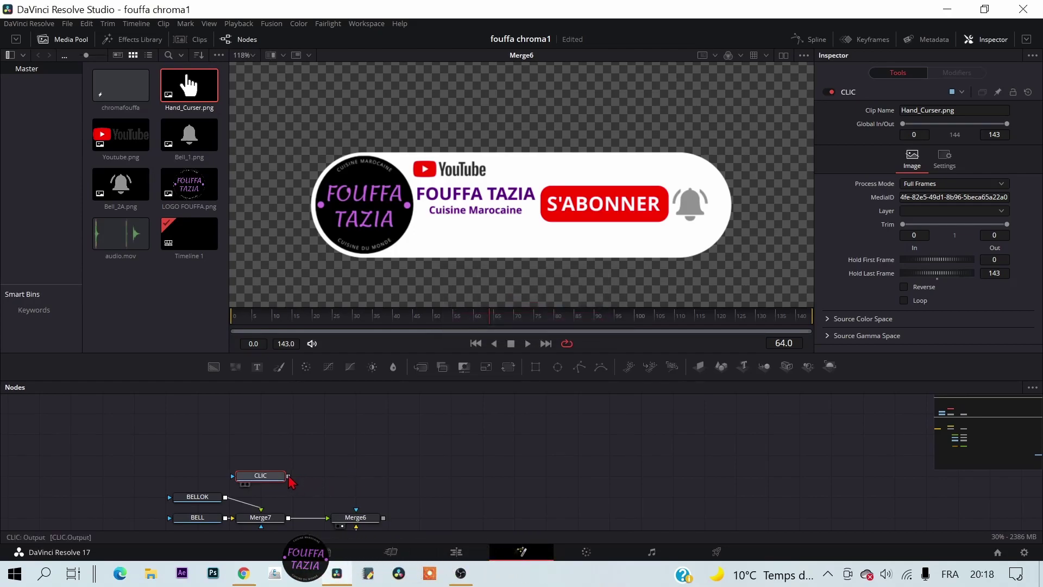
Step: Wire CLIC into a new Merge9 after Merge6, tidy BELLOK above Merge7, and view Merge9
{"action": "mouse_move", "coordinate": [288, 476]}
{"action": "left_mouse_down"}
{"action": "mouse_move", "coordinate": [383, 517]}
{"action": "mouse_move", "coordinate": [338, 461]}
{"action": "left_mouse_up"}
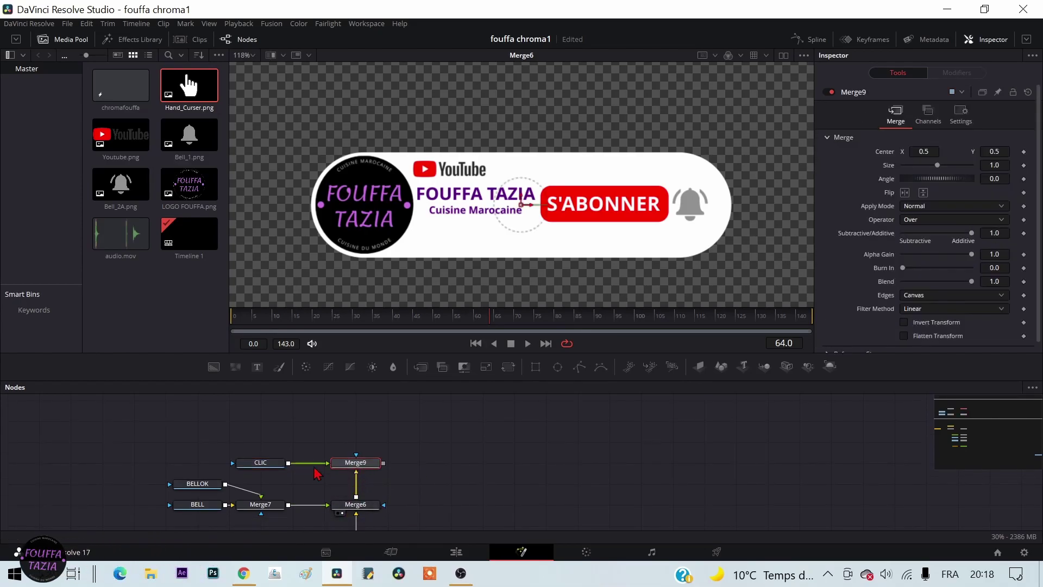
{"action": "left_click_drag", "start_coordinate": [216, 485], "coordinate": [279, 486]}
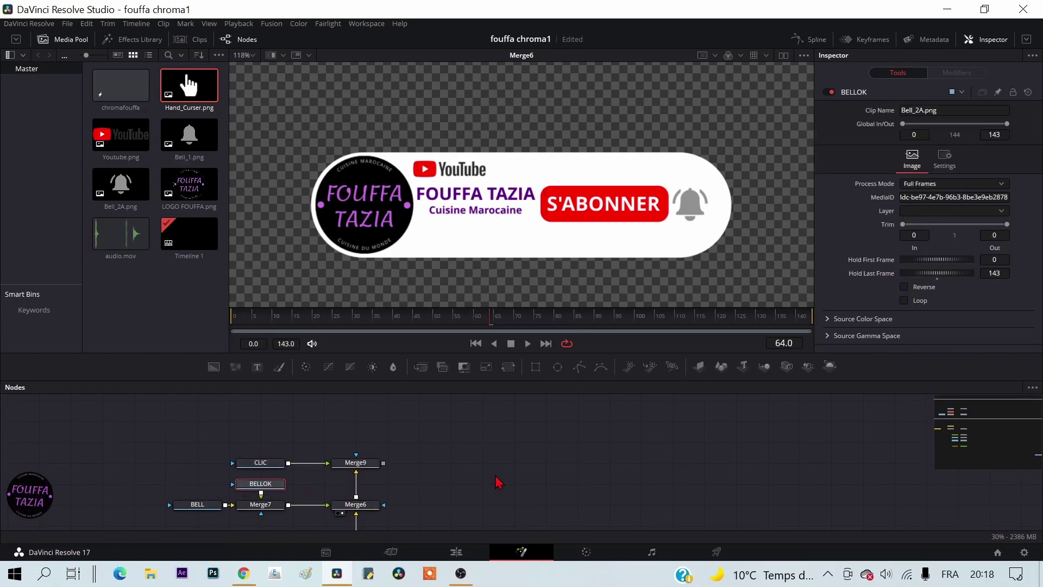
{"action": "left_click_drag", "start_coordinate": [495, 465], "coordinate": [466, 499]}
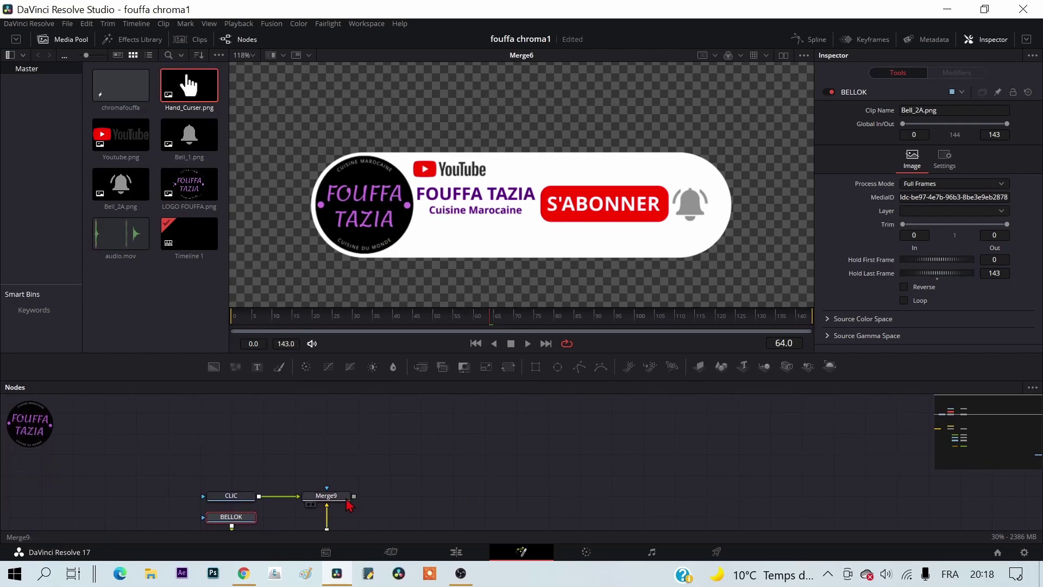
{"action": "left_click", "coordinate": [312, 504]}
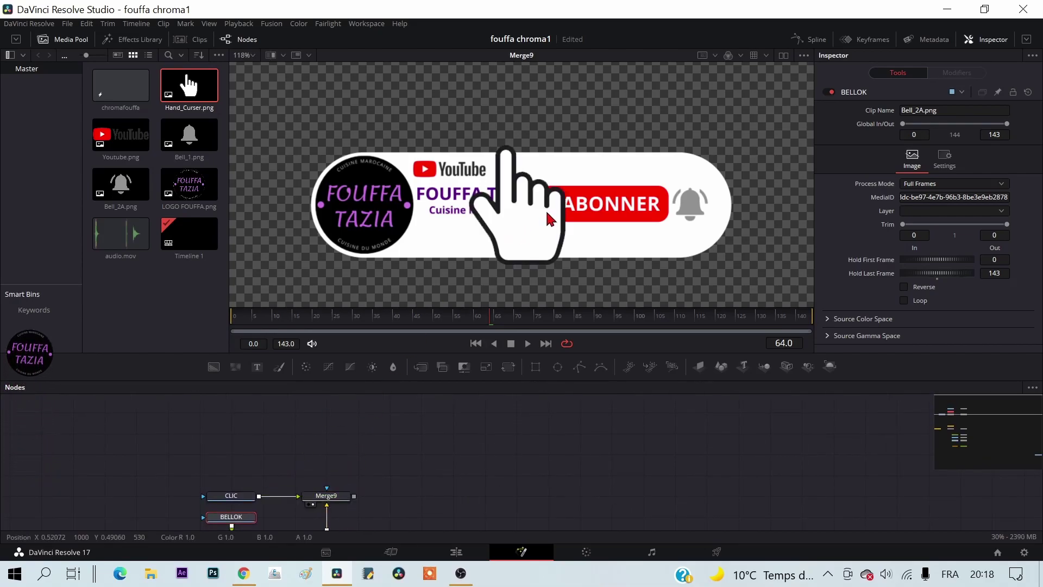
Step: Via Merge9, shrink the CLIC hand to size 0.2076 and nudge it onto the S'ABONNER button
{"action": "left_click", "coordinate": [327, 496]}
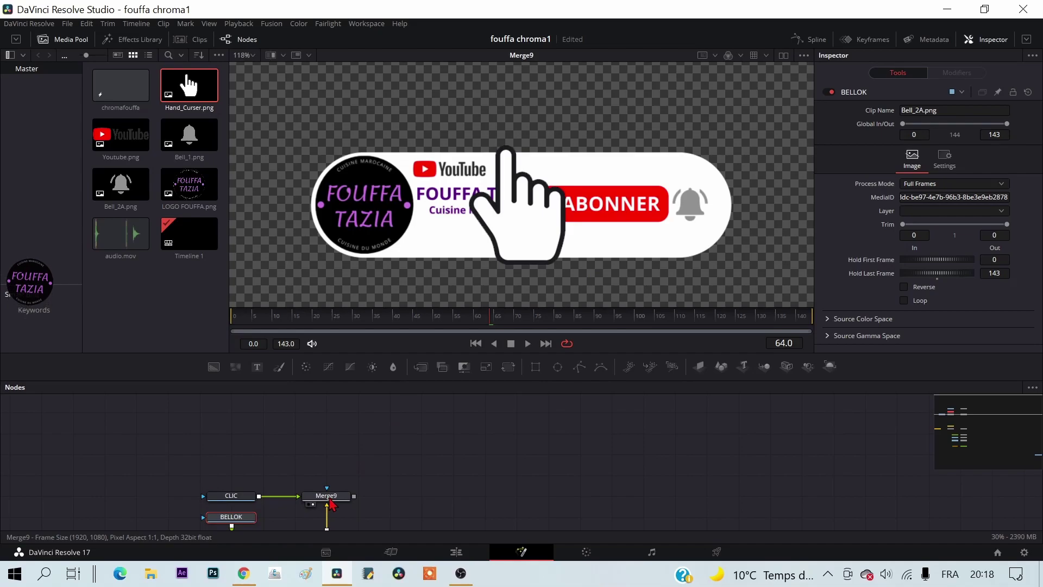
{"action": "mouse_move", "coordinate": [603, 277]}
{"action": "left_mouse_down"}
{"action": "mouse_move", "coordinate": [541, 209]}
{"action": "mouse_move", "coordinate": [598, 211]}
{"action": "mouse_move", "coordinate": [626, 238]}
{"action": "left_mouse_up"}
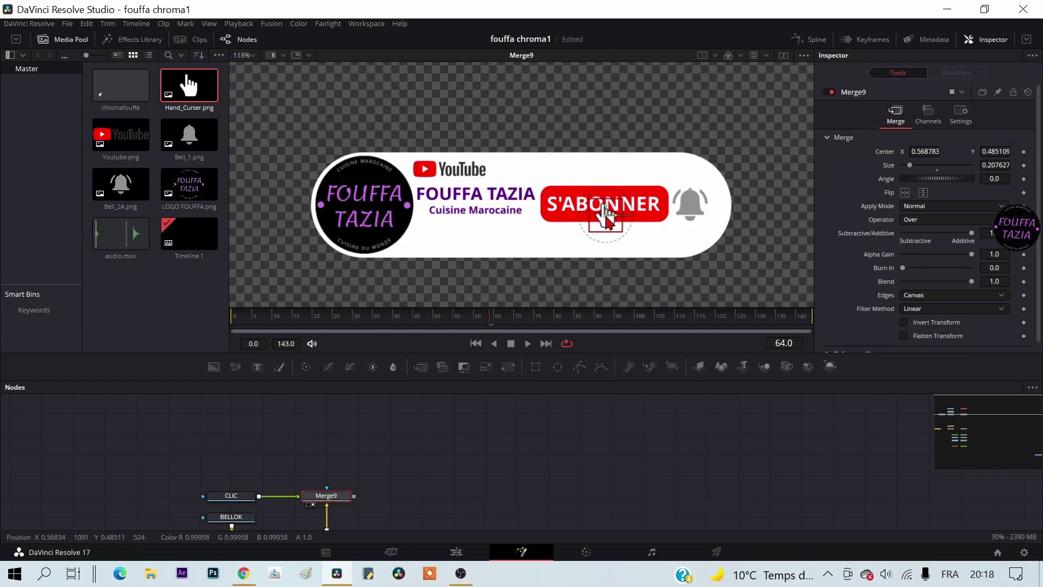
{"action": "left_click_drag", "start_coordinate": [609, 221], "coordinate": [713, 241]}
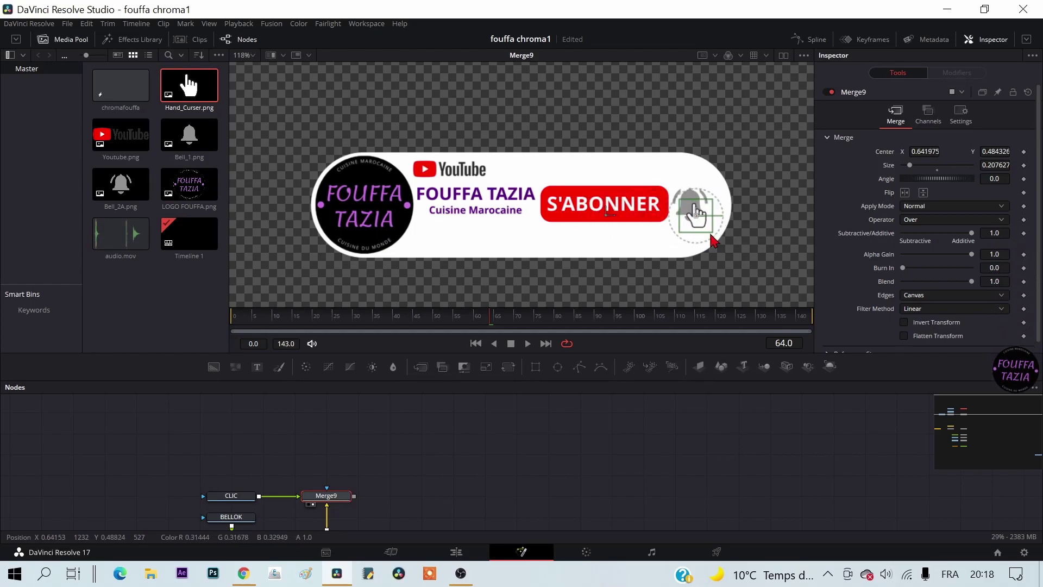
{"action": "key", "text": "ctrl+z"}
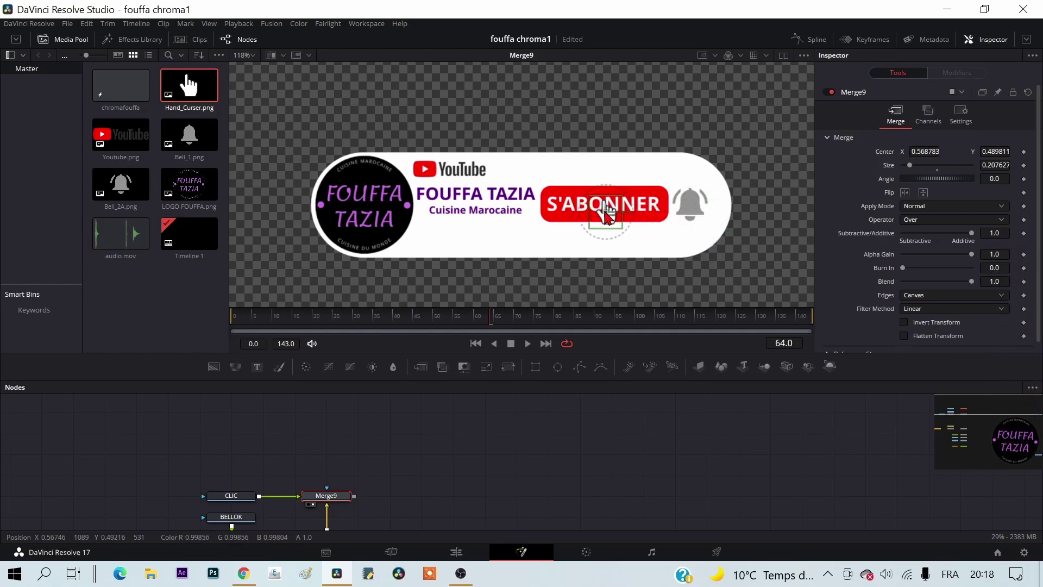
{"action": "left_click_drag", "start_coordinate": [609, 216], "coordinate": [606, 213]}
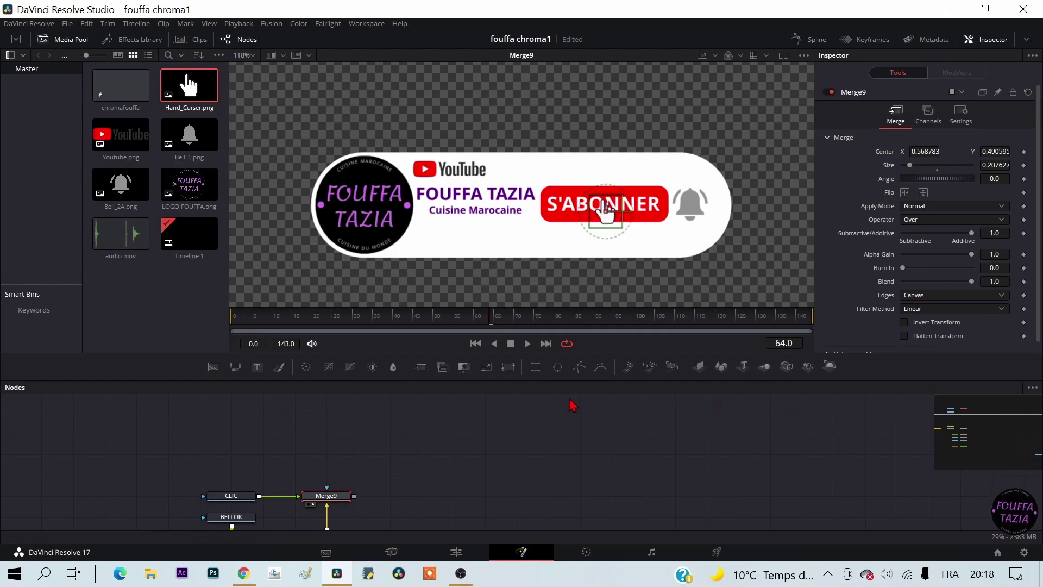
{"action": "scroll", "coordinate": [496, 442], "scroll_direction": "down", "scroll_amount": 3}
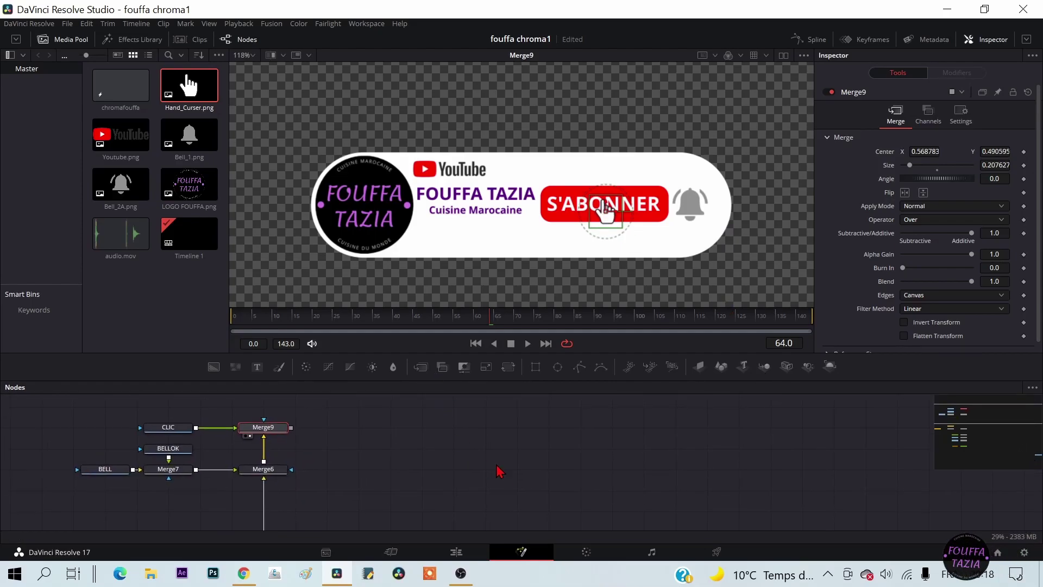
{"action": "scroll", "coordinate": [520, 476], "scroll_direction": "down", "scroll_amount": 1}
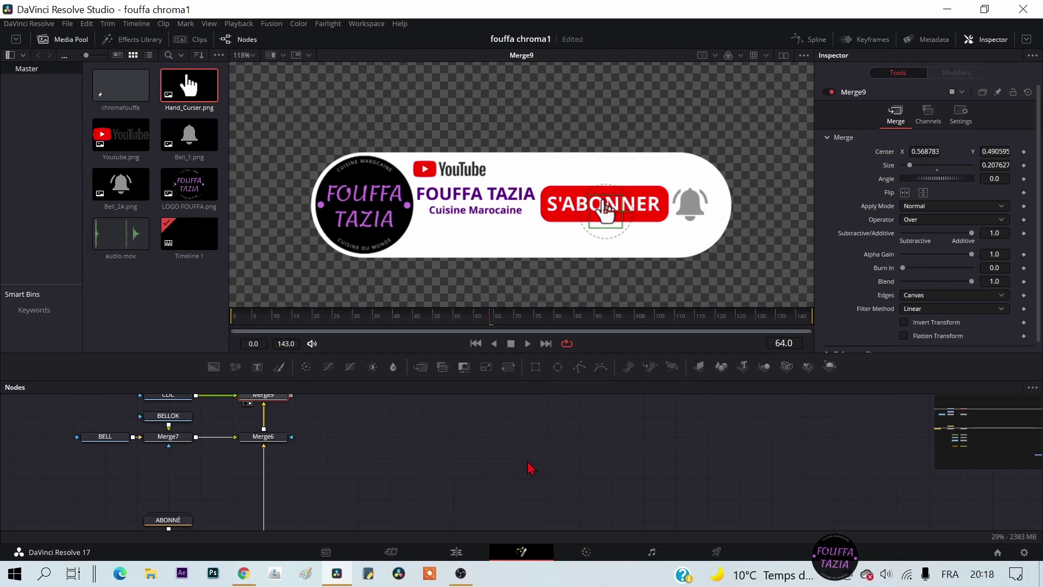
{"action": "scroll", "coordinate": [527, 462], "scroll_direction": "down", "scroll_amount": 2}
{"action": "scroll", "coordinate": [505, 435], "scroll_direction": "down", "scroll_amount": 1}
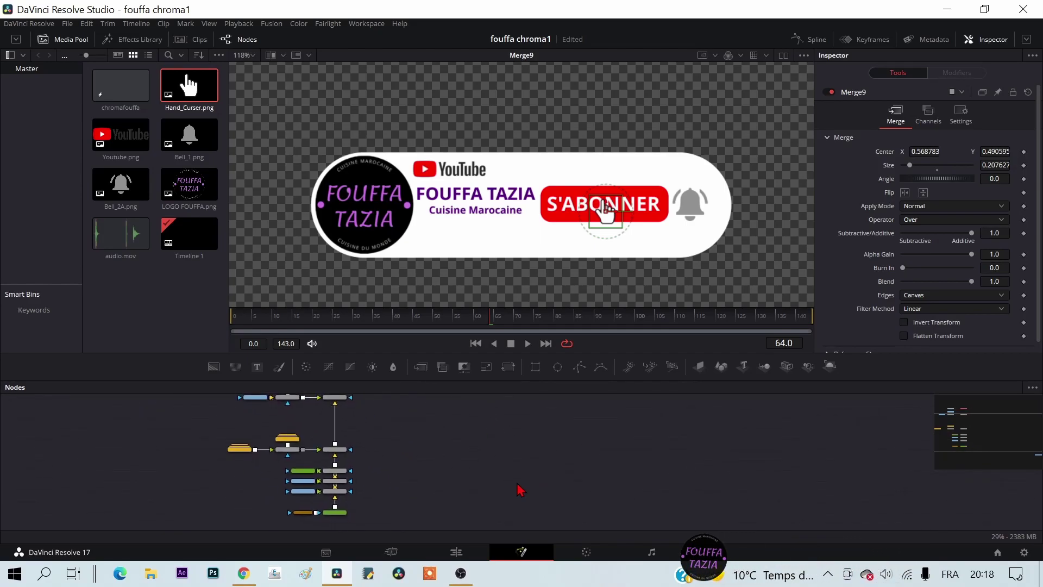
{"action": "scroll", "coordinate": [440, 460], "scroll_direction": "up", "scroll_amount": 3}
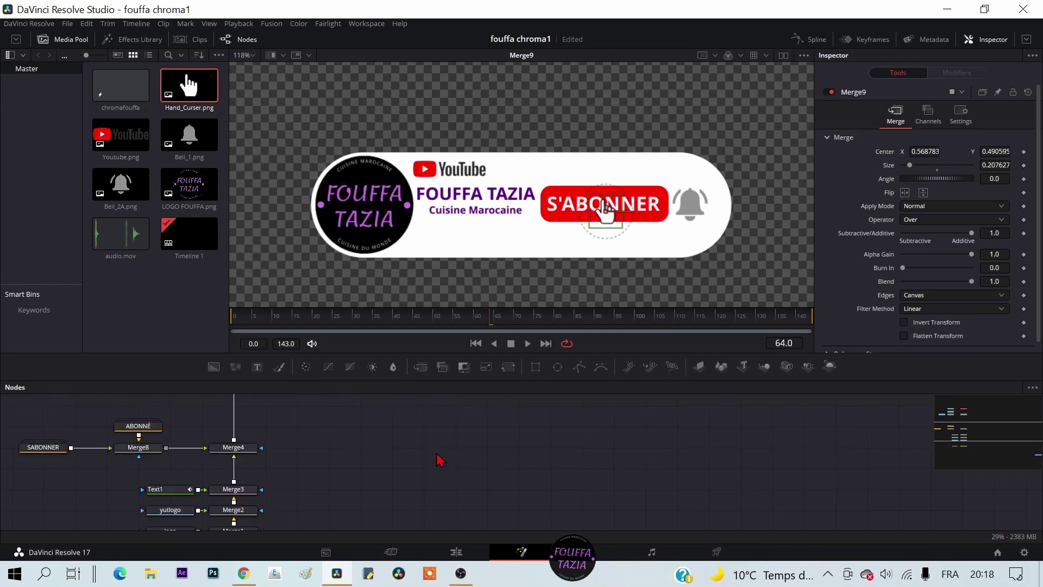
{"action": "mouse_move", "coordinate": [344, 464]}
{"action": "left_mouse_down"}
{"action": "mouse_move", "coordinate": [464, 524]}
{"action": "mouse_move", "coordinate": [442, 497]}
{"action": "left_mouse_up"}
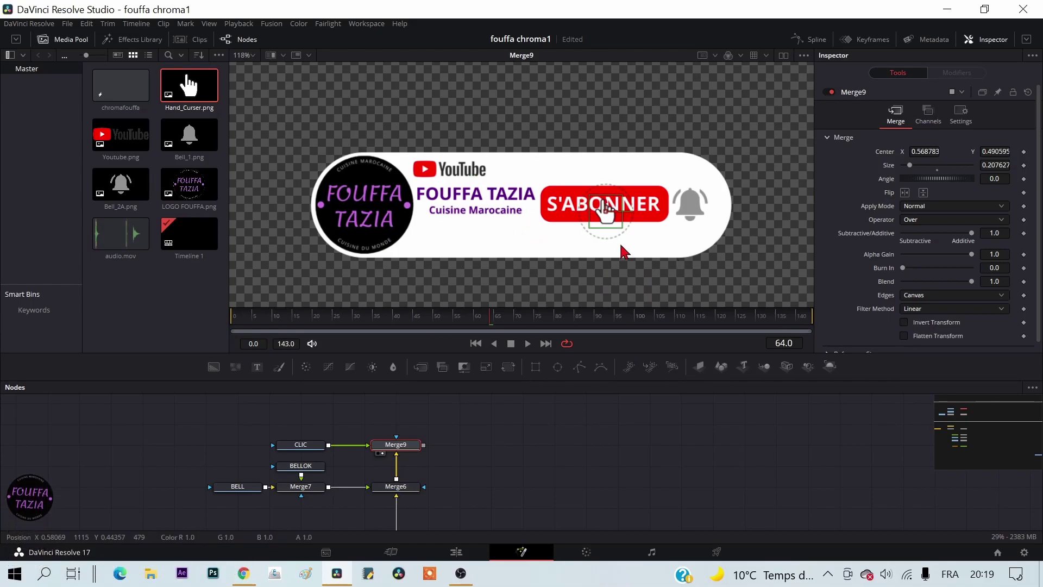
{"action": "scroll", "coordinate": [620, 249], "scroll_direction": "down", "scroll_amount": 2}
{"action": "scroll", "coordinate": [626, 260], "scroll_direction": "down", "scroll_amount": 3}
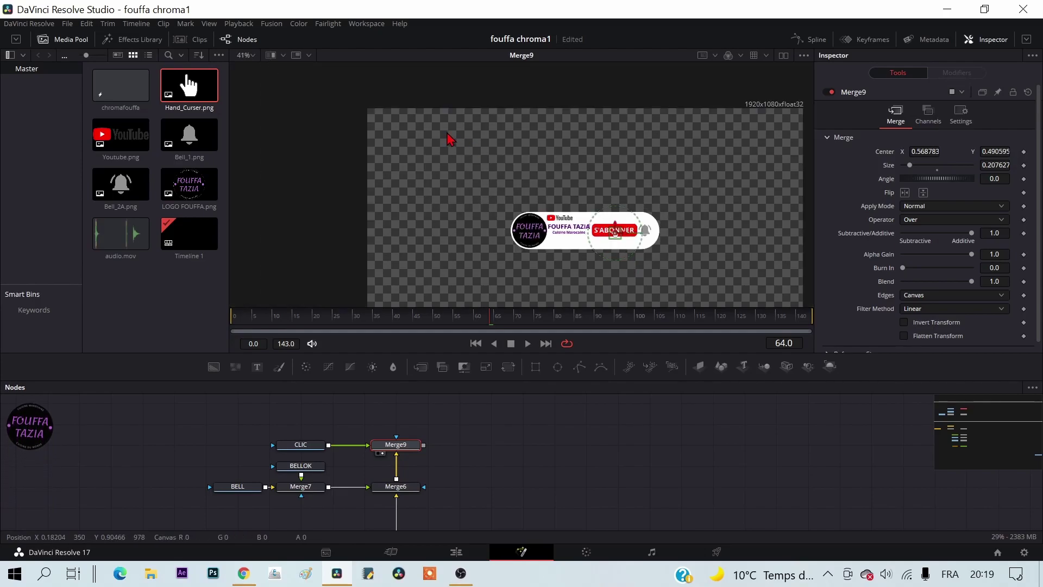
Step: Add Transform1 after Merge9 and scale the banner to 0.923 at centre 0.80, 0.13
{"action": "mouse_move", "coordinate": [505, 190]}
{"action": "left_mouse_down"}
{"action": "mouse_move", "coordinate": [412, 150]}
{"action": "mouse_move", "coordinate": [416, 138]}
{"action": "left_mouse_up"}
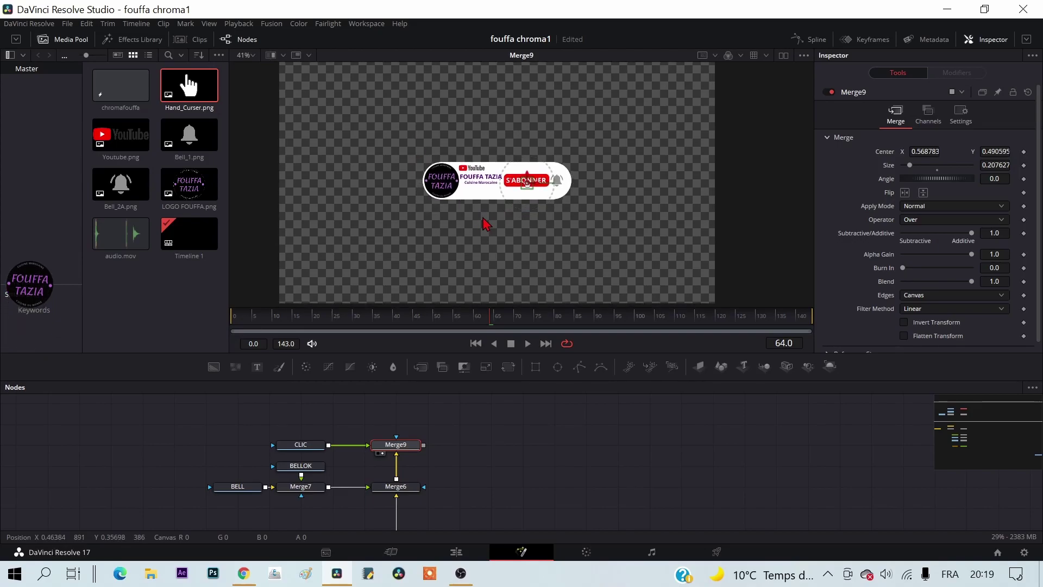
{"action": "scroll", "coordinate": [489, 223], "scroll_direction": "down", "scroll_amount": 1}
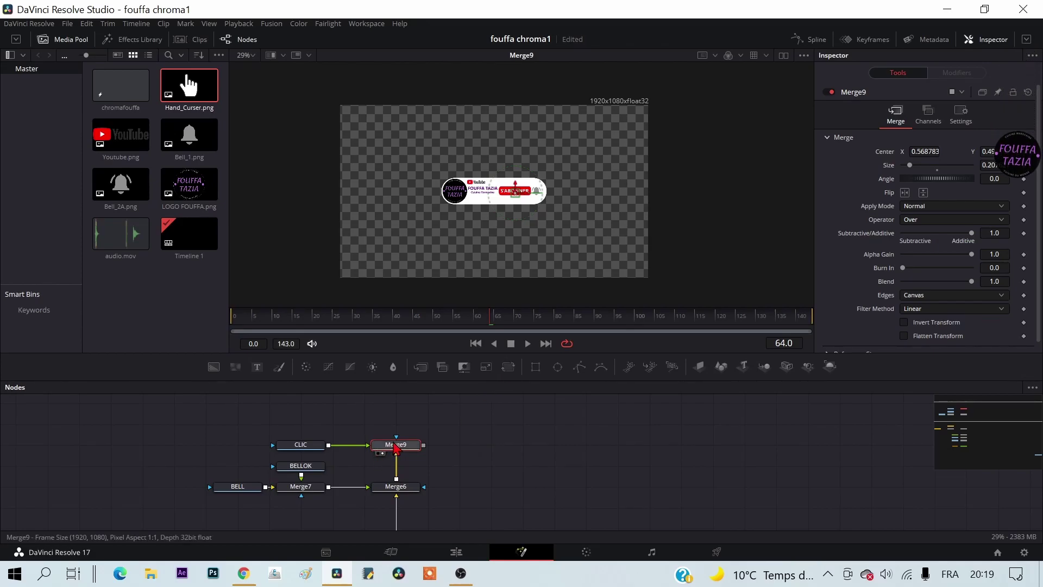
{"action": "left_click", "coordinate": [510, 369]}
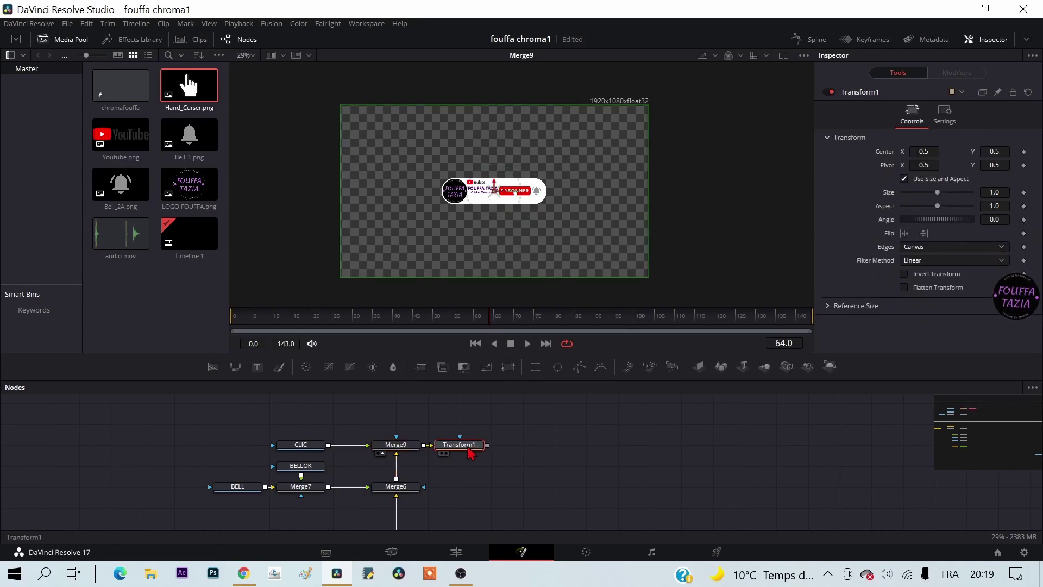
{"action": "mouse_move", "coordinate": [470, 454]}
{"action": "left_mouse_down"}
{"action": "mouse_move", "coordinate": [542, 182]}
{"action": "mouse_move", "coordinate": [578, 260]}
{"action": "left_mouse_up"}
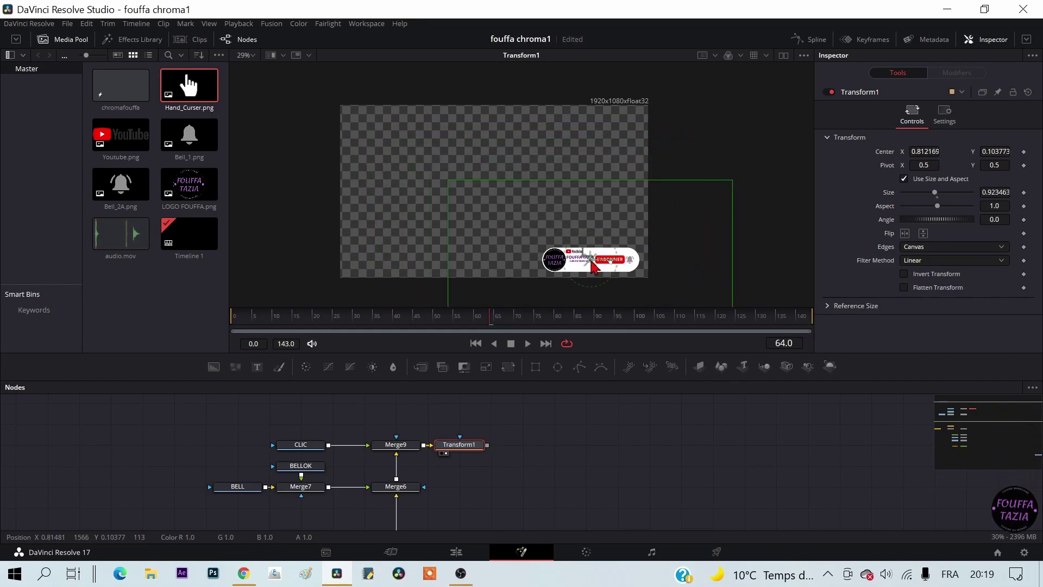
{"action": "left_click_drag", "start_coordinate": [584, 262], "coordinate": [589, 264]}
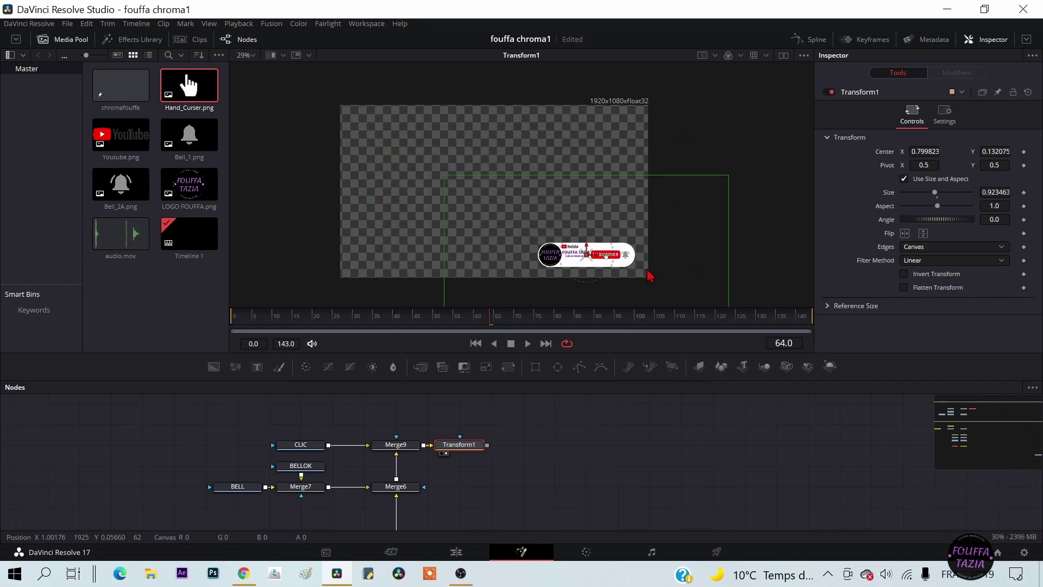
Step: Tidy the node tree, shifting the view and moving the CLIC node further left
{"action": "scroll", "coordinate": [640, 293], "scroll_direction": "up", "scroll_amount": 2}
{"action": "scroll", "coordinate": [595, 282], "scroll_direction": "up", "scroll_amount": 1}
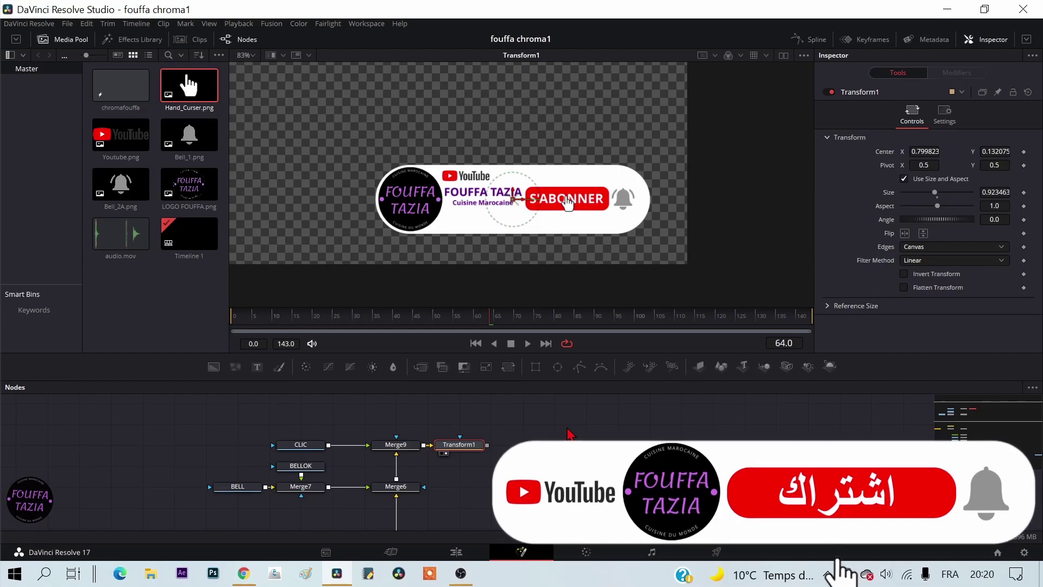
{"action": "left_click_drag", "start_coordinate": [568, 433], "coordinate": [494, 429]}
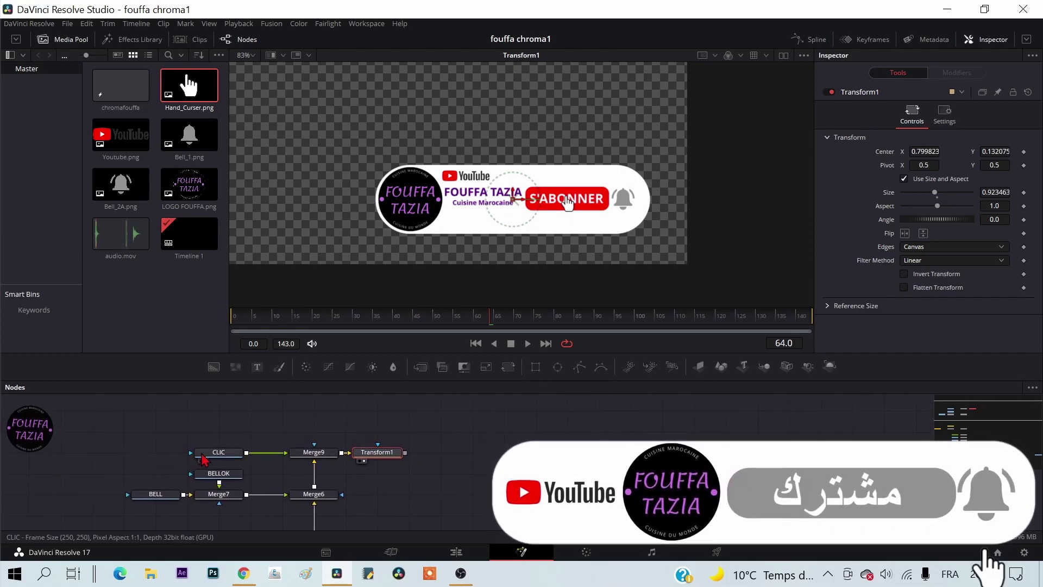
{"action": "left_click_drag", "start_coordinate": [202, 455], "coordinate": [139, 456]}
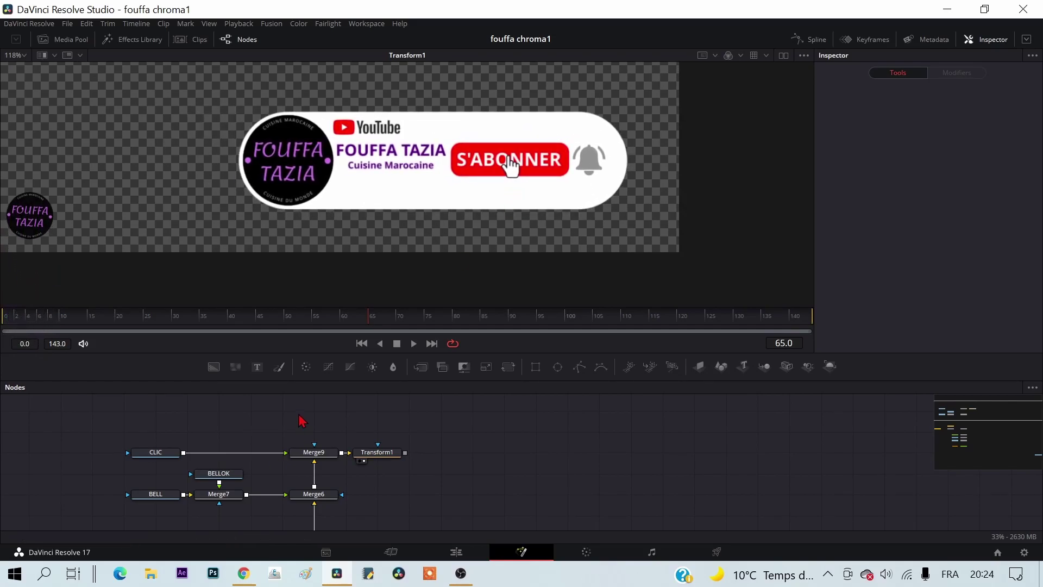
Step: Add a Transform2 node right after the CLIC node, ahead of Merge9
{"action": "left_click", "coordinate": [149, 455]}
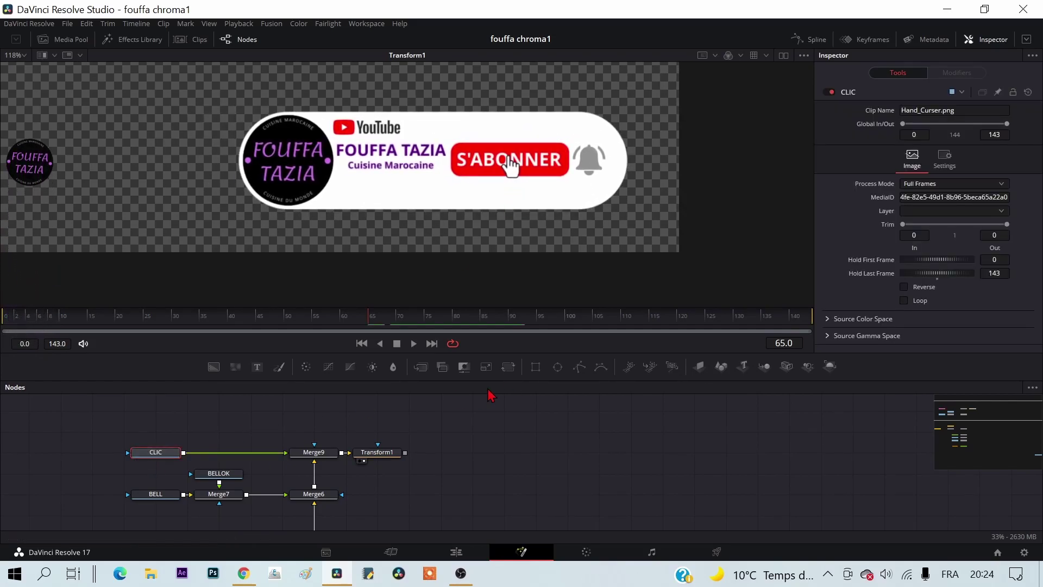
{"action": "left_click", "coordinate": [508, 367]}
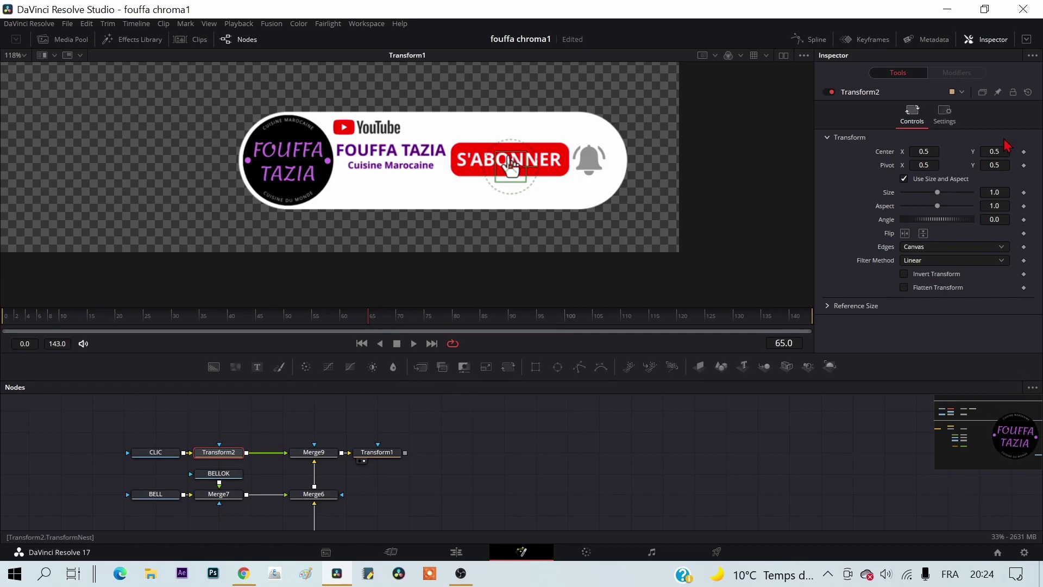
Step: Keyframe Transform2's centre at frame 65, and its centre and size around frame 75
{"action": "left_click", "coordinate": [1024, 152]}
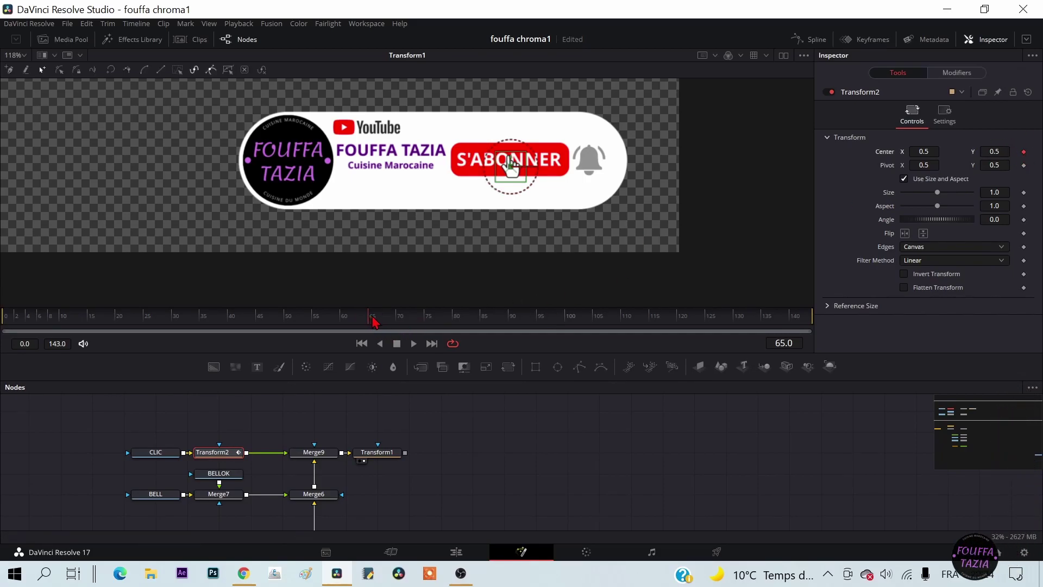
{"action": "left_click_drag", "start_coordinate": [374, 322], "coordinate": [431, 328]}
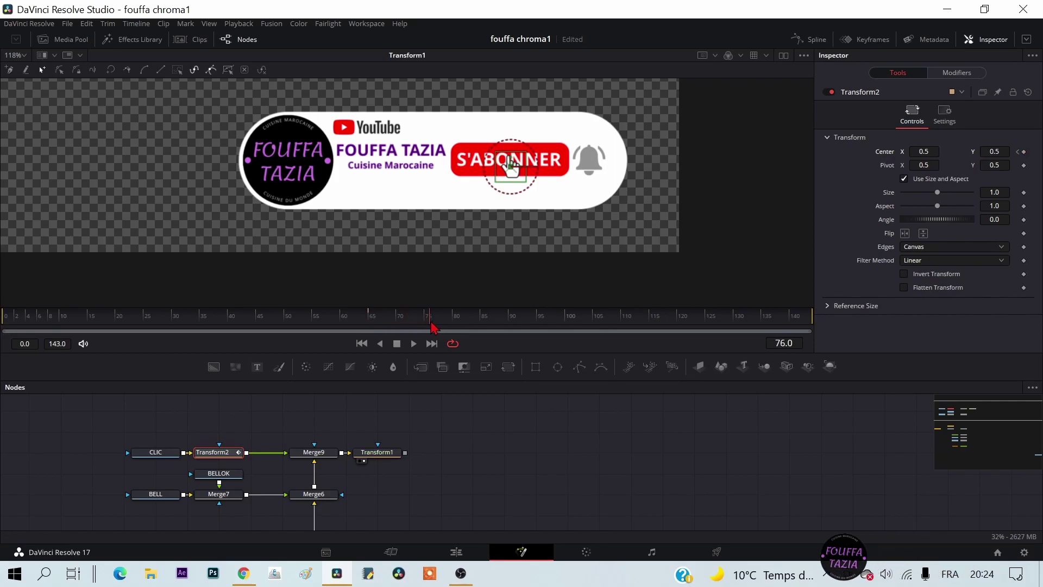
{"action": "mouse_move", "coordinate": [430, 327]}
{"action": "left_mouse_down"}
{"action": "mouse_move", "coordinate": [456, 327]}
{"action": "mouse_move", "coordinate": [428, 326]}
{"action": "left_mouse_up"}
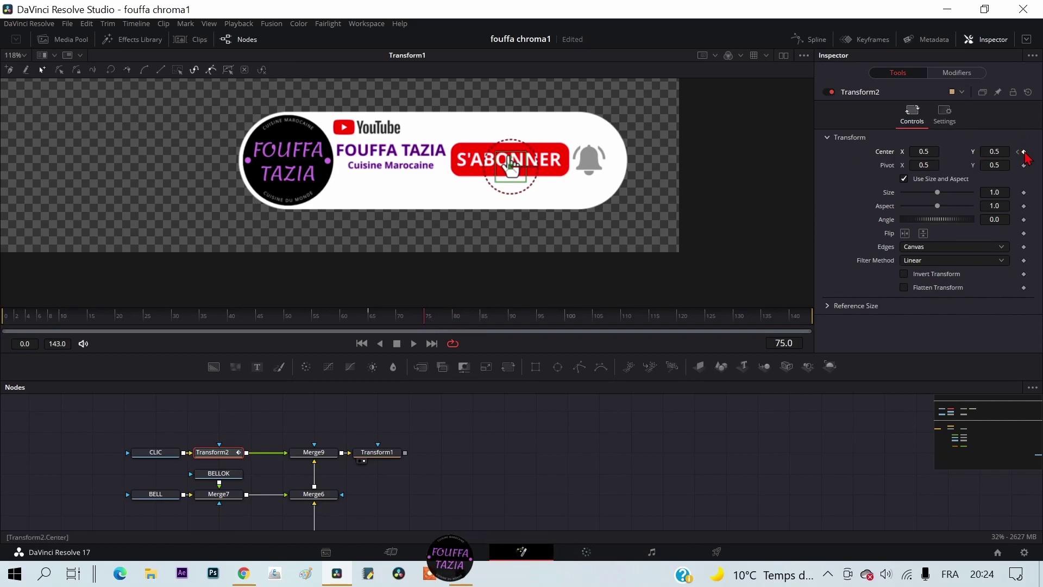
{"action": "left_click", "coordinate": [1023, 151]}
{"action": "left_click", "coordinate": [1023, 192]}
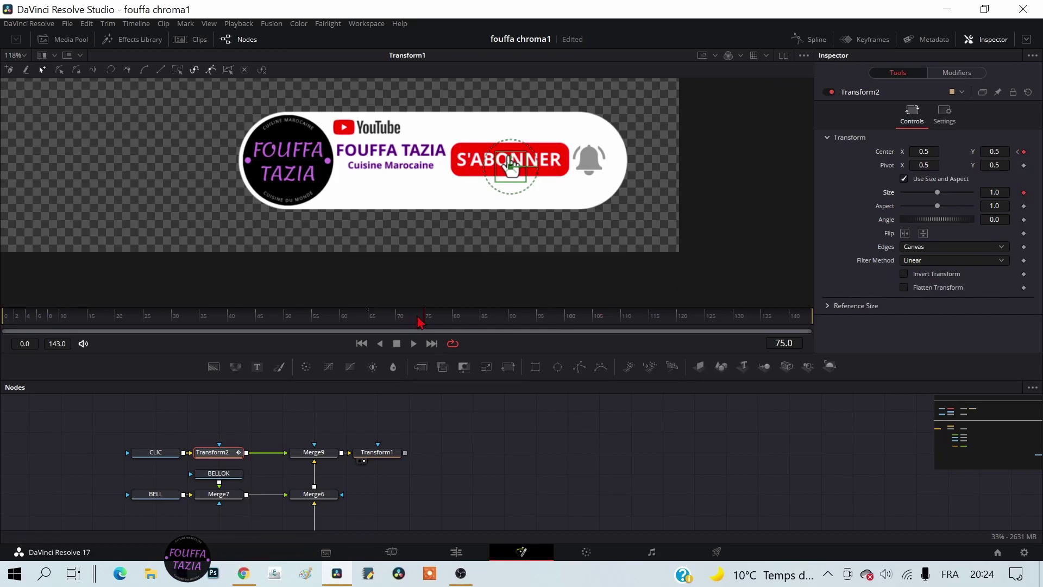
Step: Shrink the hand to 0.788 at frame 77, and place it off-screen lower left at frame 65
{"action": "left_click", "coordinate": [433, 323]}
{"action": "left_click_drag", "start_coordinate": [433, 323], "coordinate": [453, 326]}
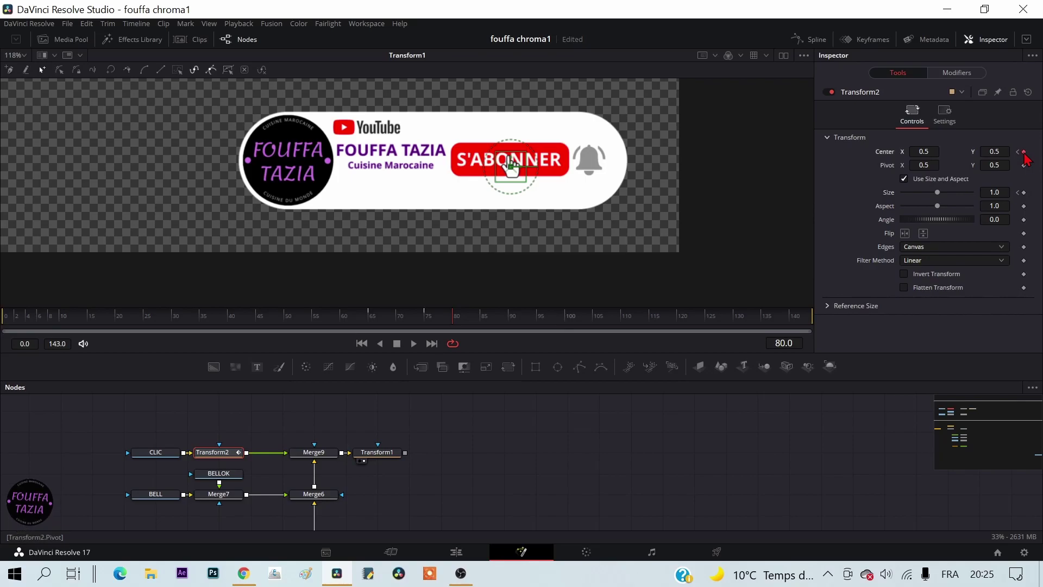
{"action": "left_click", "coordinate": [1024, 193]}
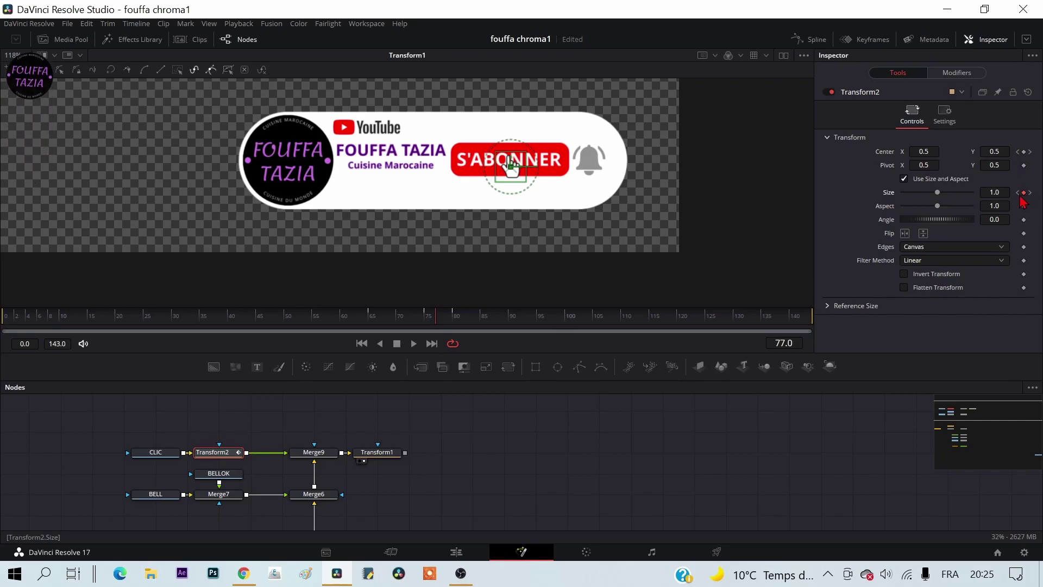
{"action": "left_click_drag", "start_coordinate": [511, 165], "coordinate": [511, 168]}
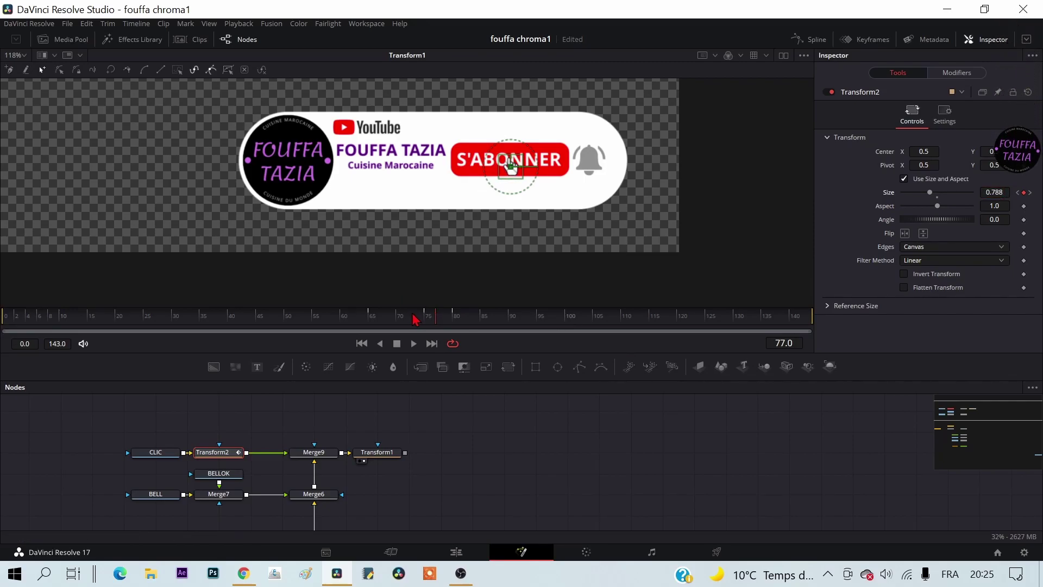
{"action": "left_click", "coordinate": [369, 318]}
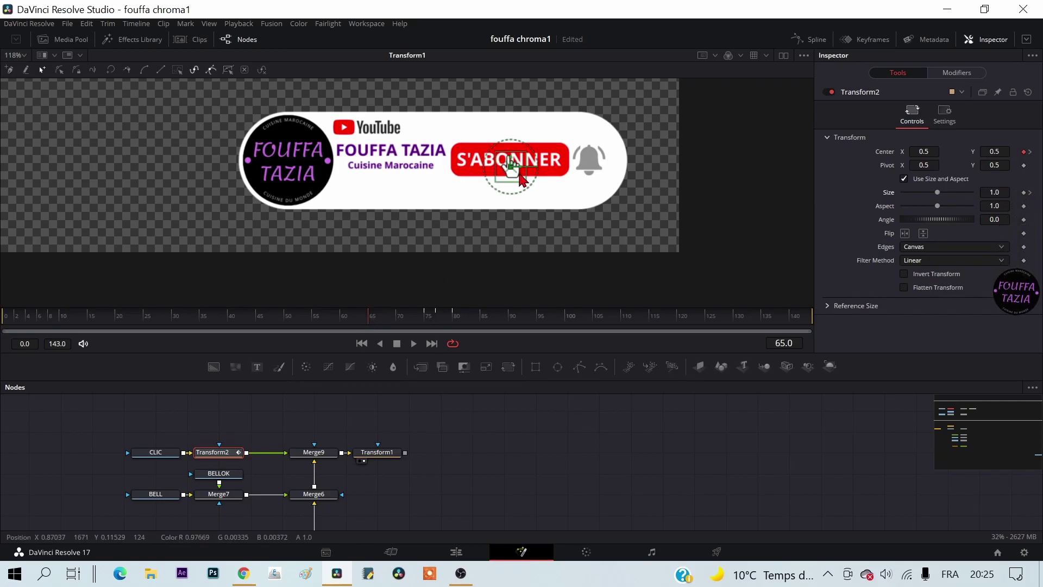
{"action": "left_click_drag", "start_coordinate": [511, 171], "coordinate": [365, 298]}
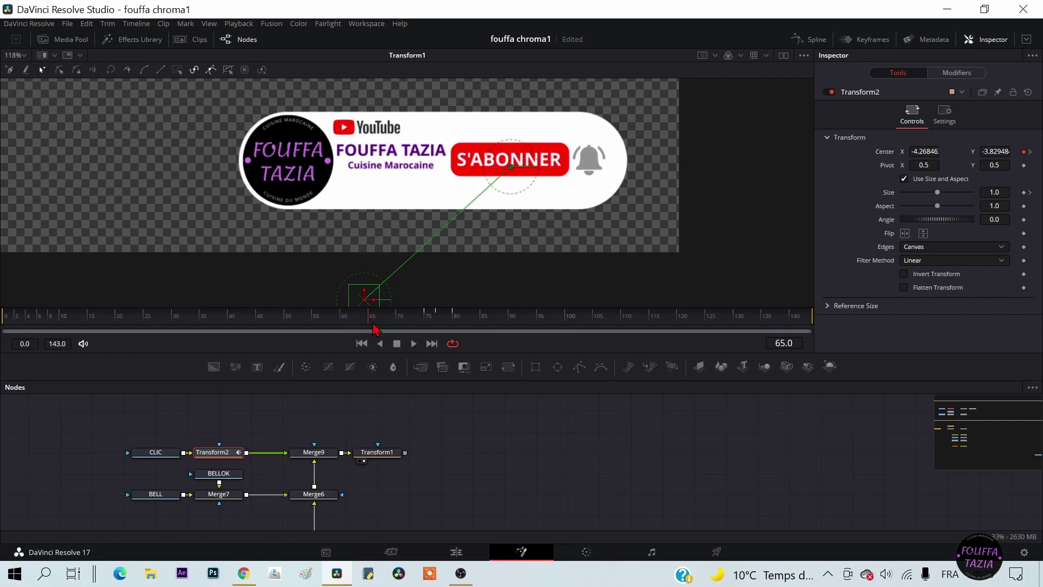
Step: At frame 90, keyframe Transform2's centre and move the hand onto the bell (3.13, 0.5)
{"action": "left_click_drag", "start_coordinate": [374, 328], "coordinate": [430, 323]}
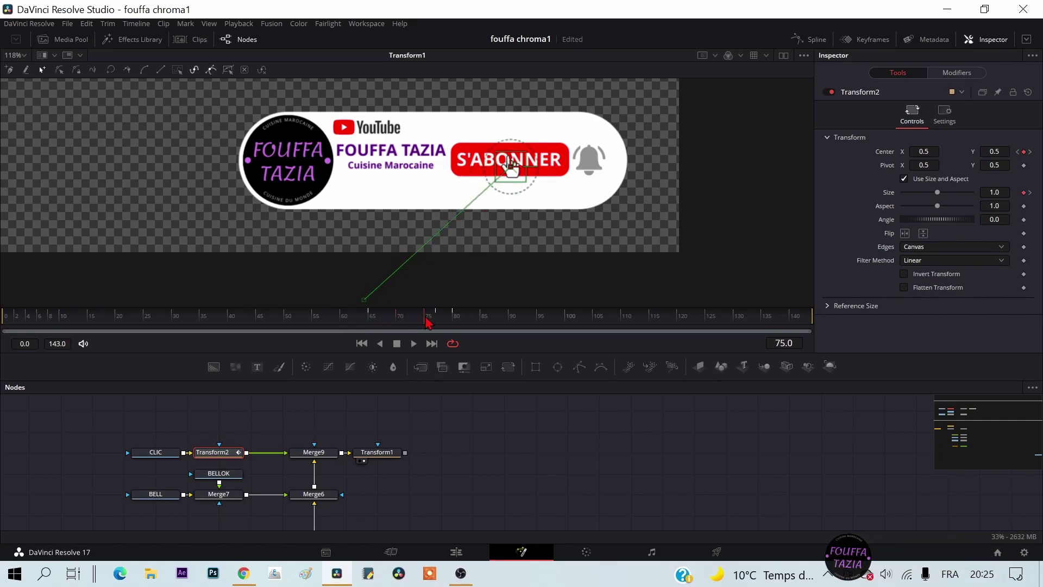
{"action": "left_click_drag", "start_coordinate": [428, 319], "coordinate": [456, 325]}
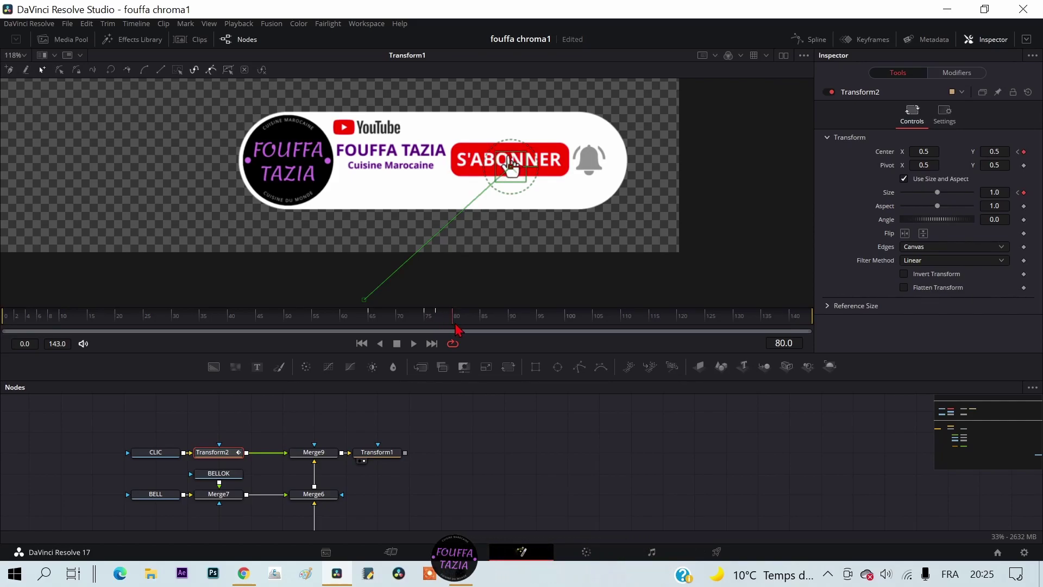
{"action": "left_click_drag", "start_coordinate": [458, 326], "coordinate": [512, 325]}
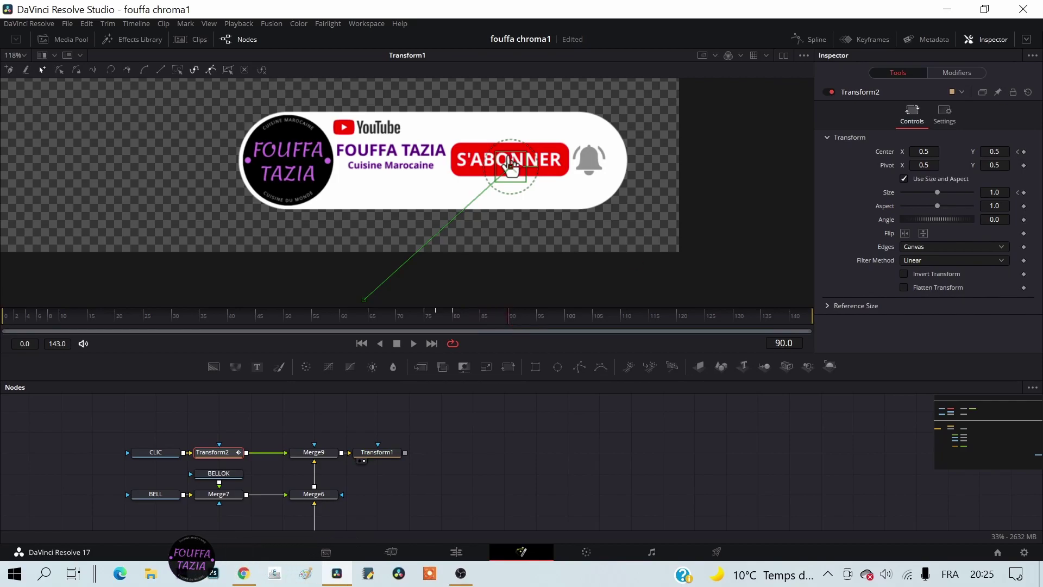
{"action": "left_click", "coordinate": [1025, 152]}
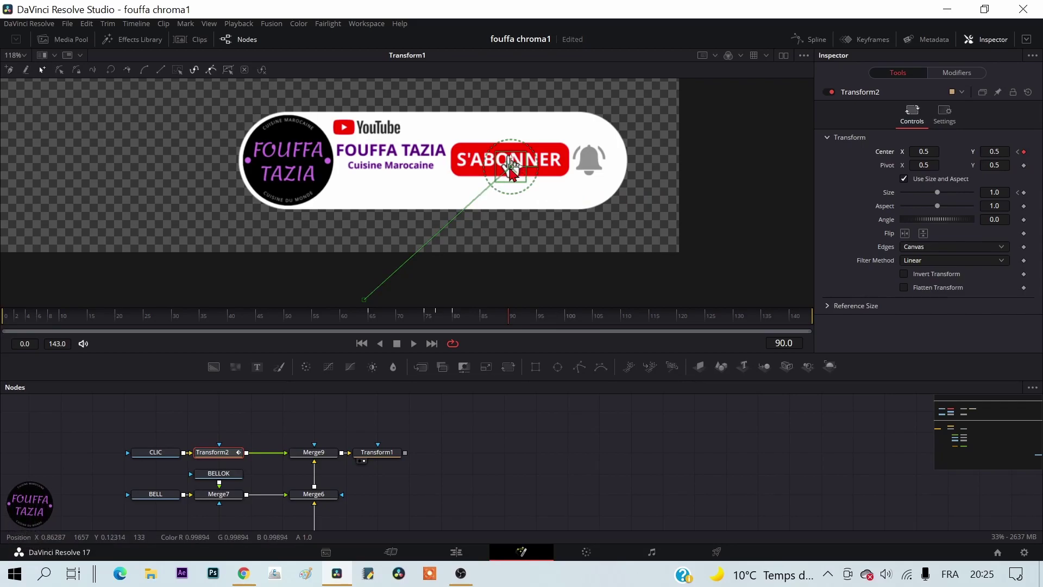
{"action": "left_click_drag", "start_coordinate": [511, 166], "coordinate": [596, 172]}
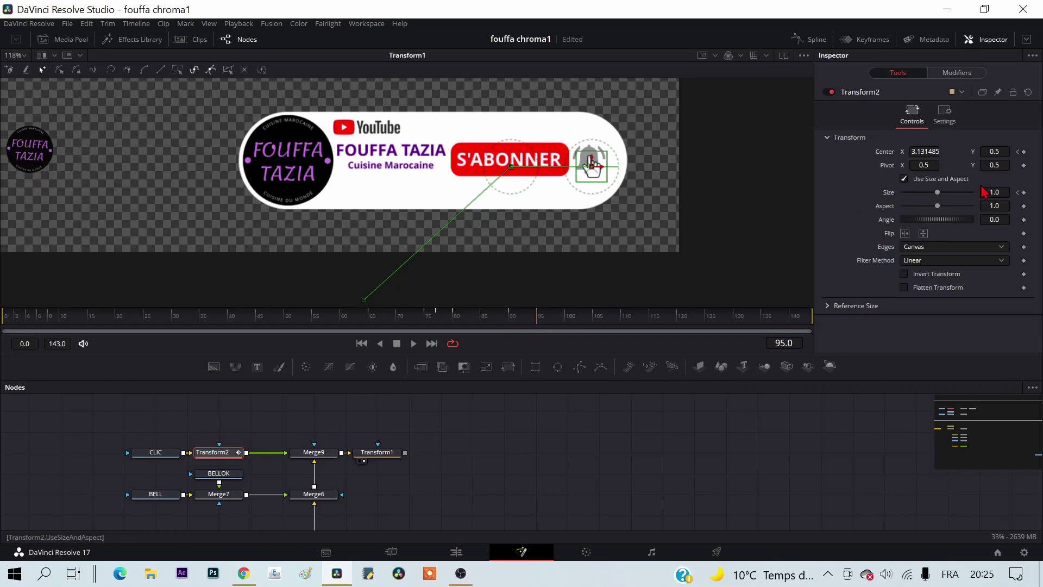
Step: Keyframe size at frames 95 and 98, shrinking the hand slightly to press the bell
{"action": "left_click", "coordinate": [1023, 194]}
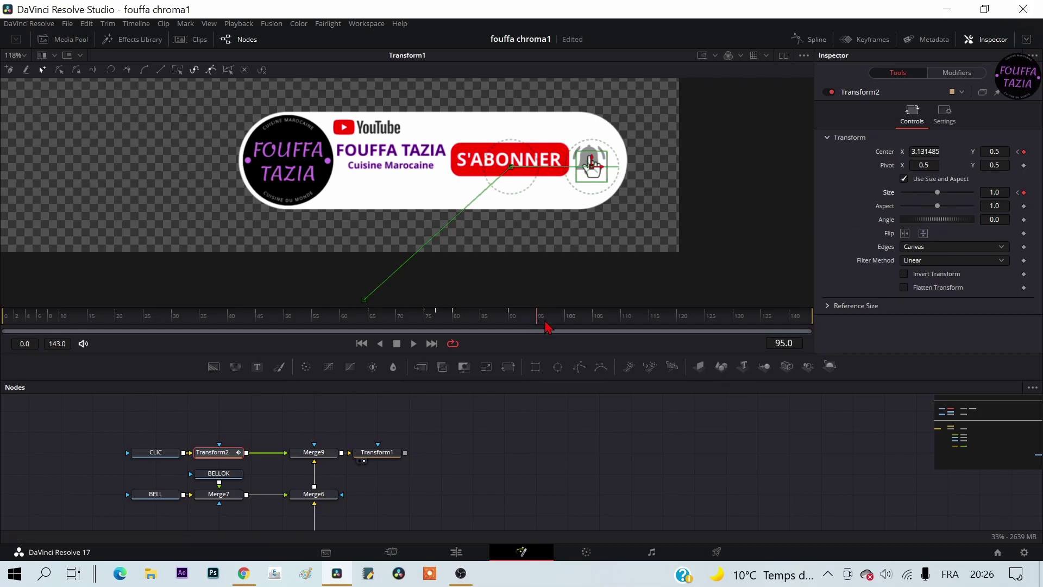
{"action": "left_click_drag", "start_coordinate": [547, 327], "coordinate": [571, 328]}
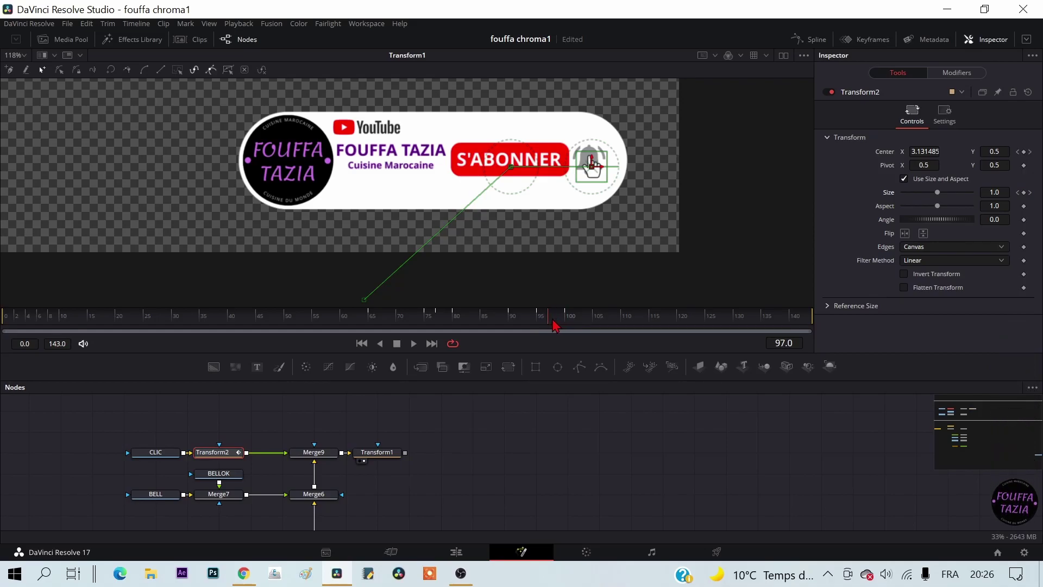
{"action": "left_click", "coordinate": [554, 324]}
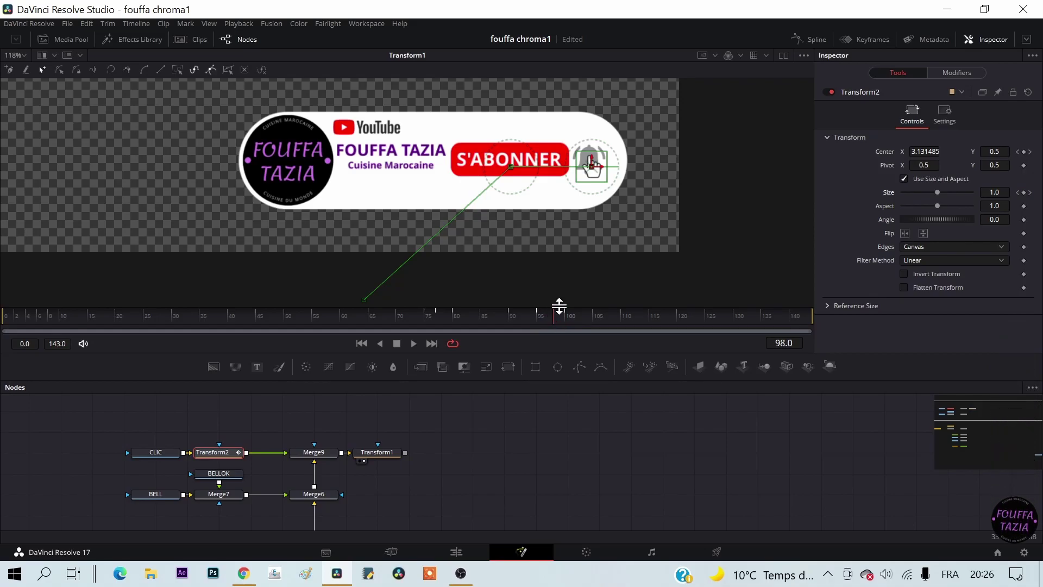
{"action": "left_click", "coordinate": [1023, 193]}
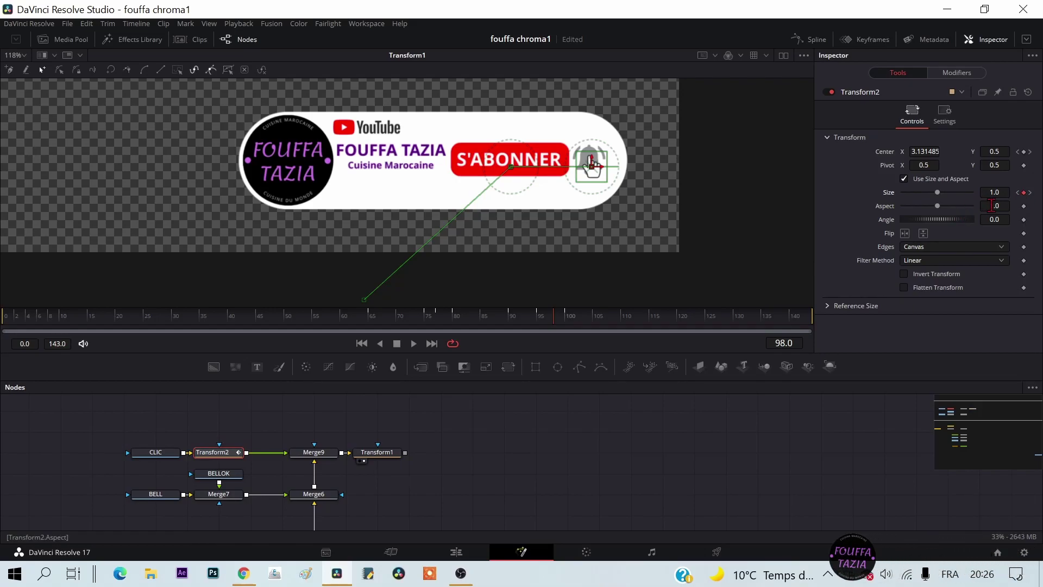
{"action": "left_click_drag", "start_coordinate": [994, 192], "coordinate": [972, 192]}
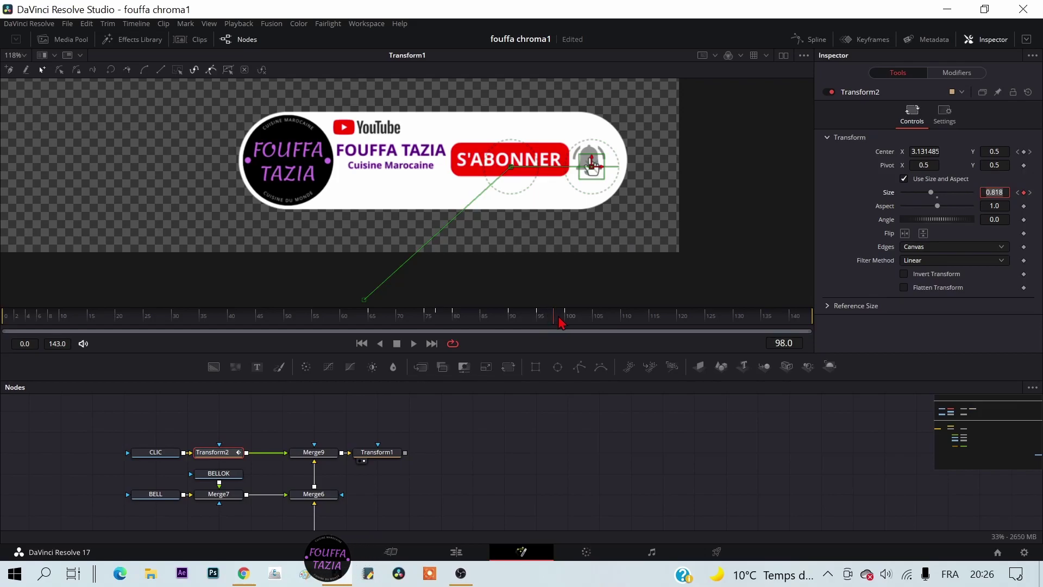
Step: At frame 110, send the hand off-screen lower right (centre 7.72, -3.85) and play it back
{"action": "left_click", "coordinate": [562, 322]}
{"action": "left_click_drag", "start_coordinate": [568, 325], "coordinate": [626, 326]}
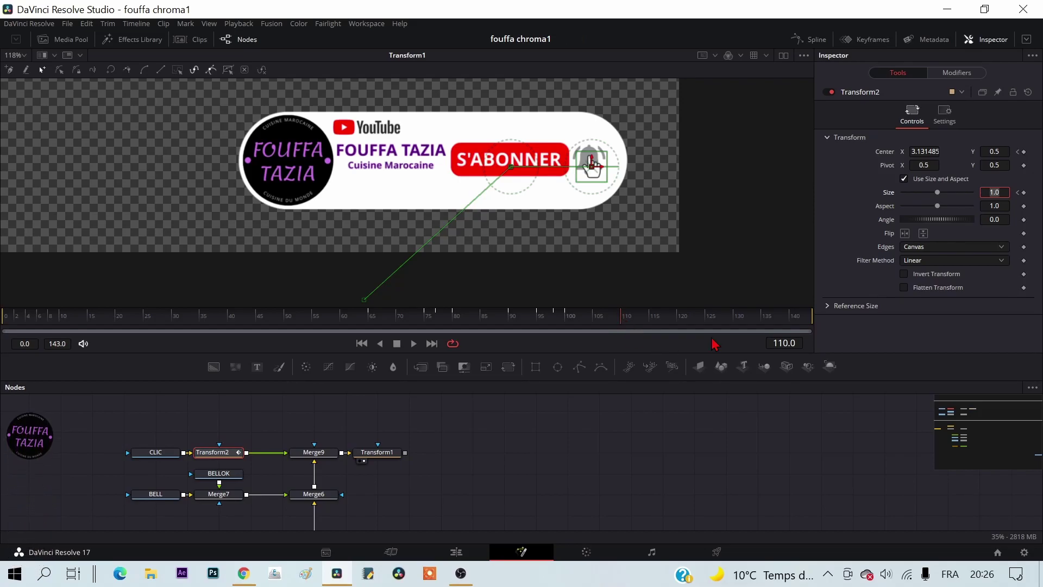
{"action": "left_click", "coordinate": [1024, 152]}
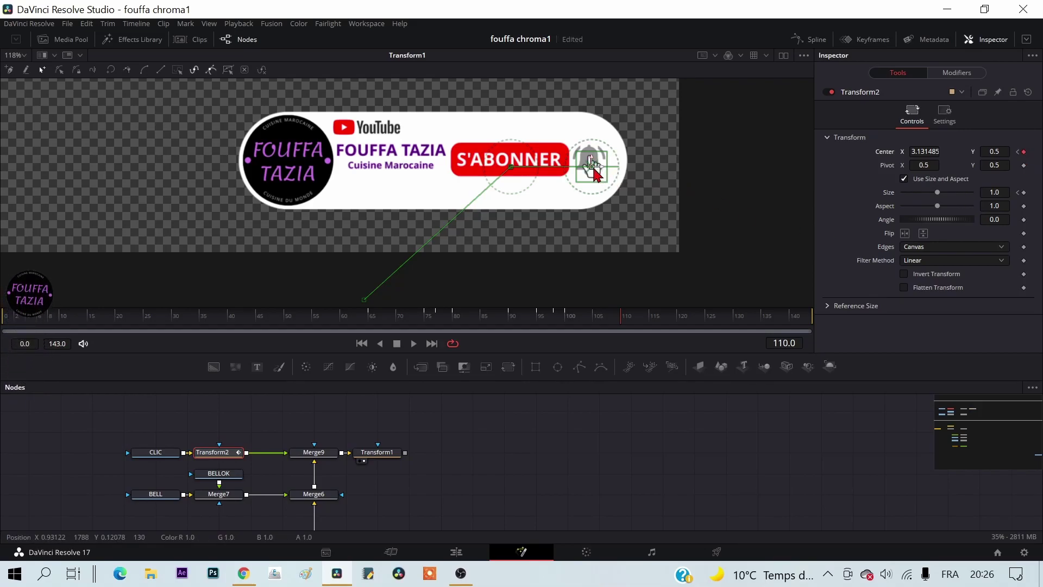
{"action": "mouse_move", "coordinate": [598, 171]}
{"action": "left_mouse_down"}
{"action": "mouse_move", "coordinate": [704, 321]}
{"action": "mouse_move", "coordinate": [735, 314]}
{"action": "left_mouse_up"}
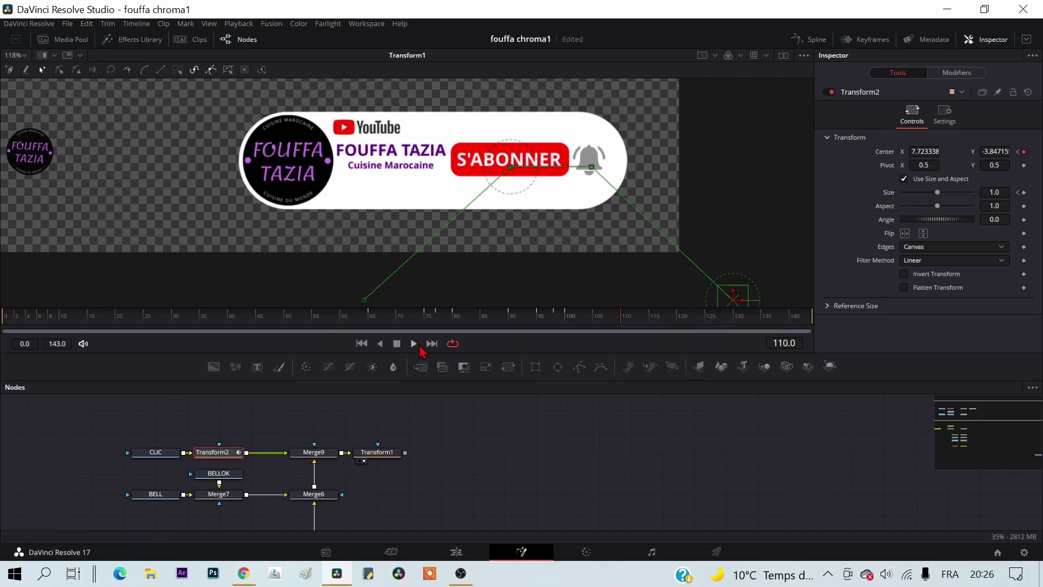
{"action": "left_click", "coordinate": [414, 343]}
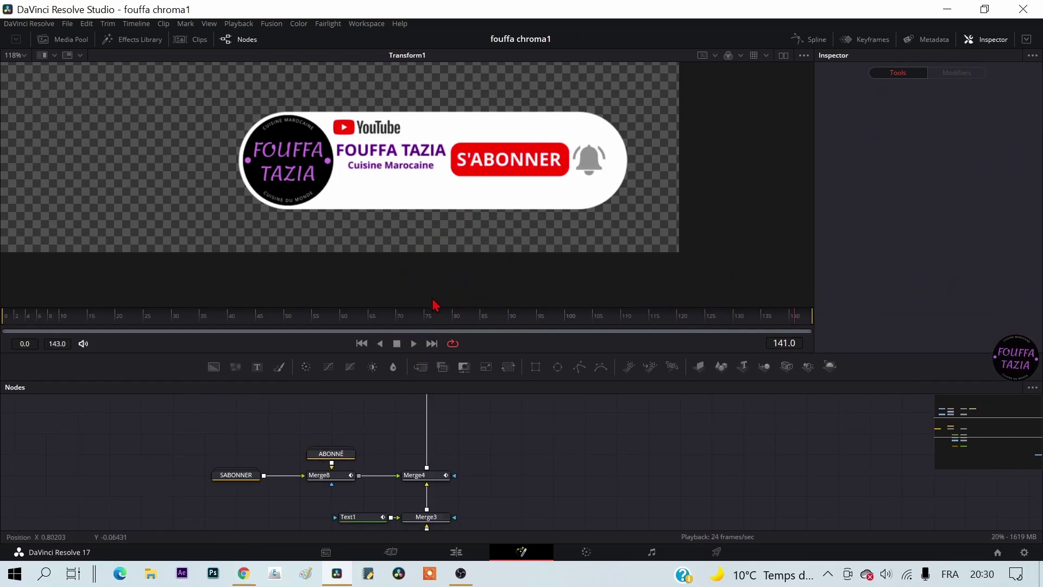
Step: Inside the ABONNÉ group, change Text2_1 to read ABONNÉ
{"action": "mouse_move", "coordinate": [399, 329]}
{"action": "left_mouse_down"}
{"action": "mouse_move", "coordinate": [451, 329]}
{"action": "mouse_move", "coordinate": [429, 327]}
{"action": "left_mouse_up"}
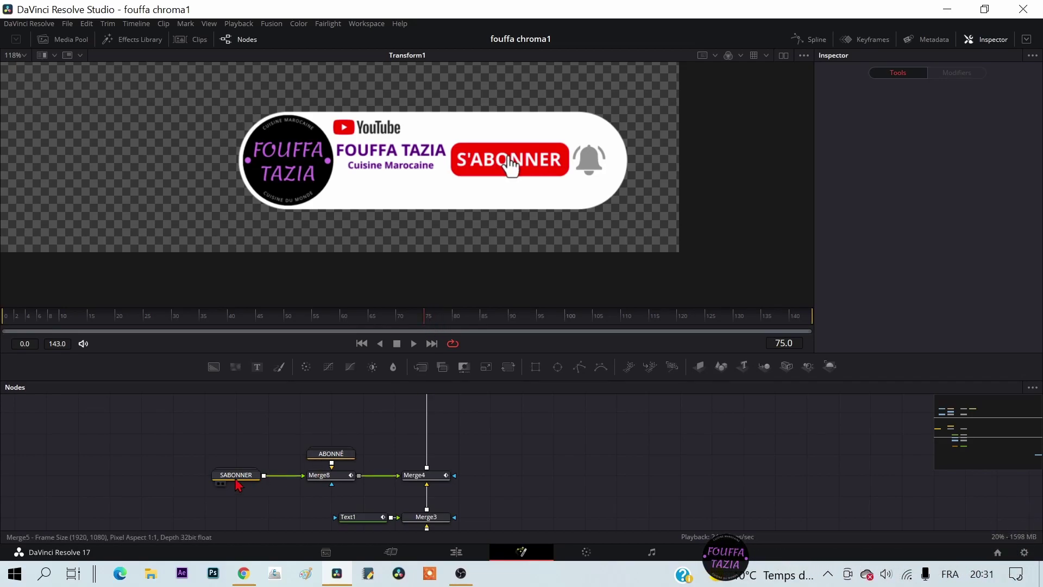
{"action": "double_click", "coordinate": [332, 458]}
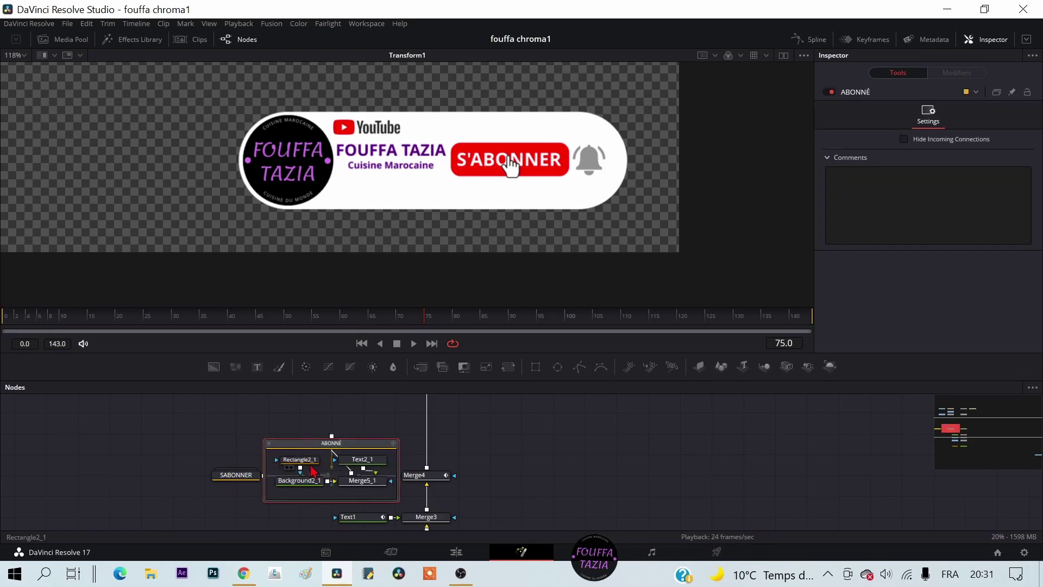
{"action": "left_click", "coordinate": [359, 461]}
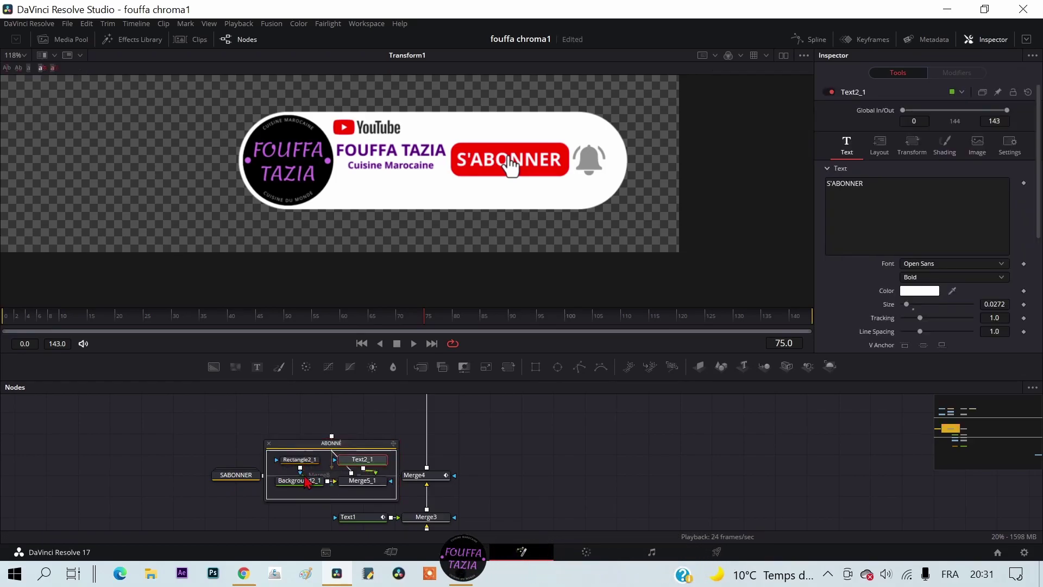
{"action": "left_click", "coordinate": [298, 480]}
{"action": "left_click", "coordinate": [349, 461]}
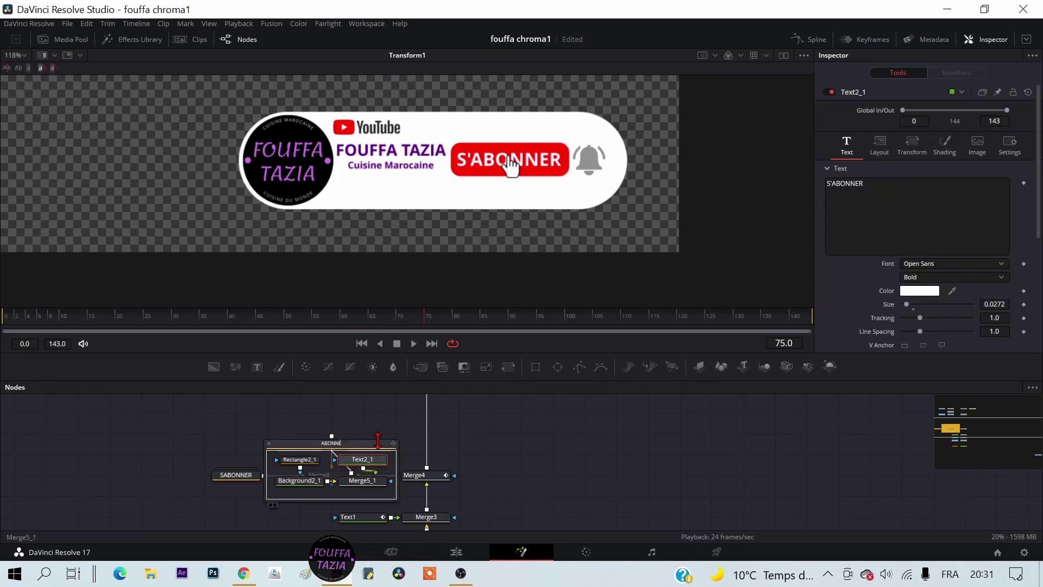
{"action": "left_click_drag", "start_coordinate": [871, 185], "coordinate": [815, 184]}
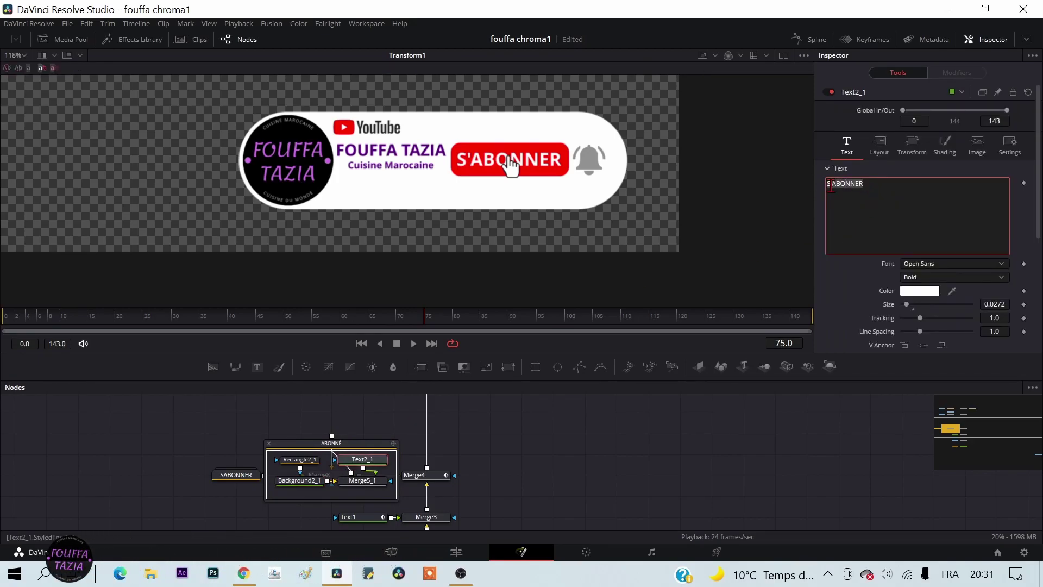
{"action": "type", "text": "A"}
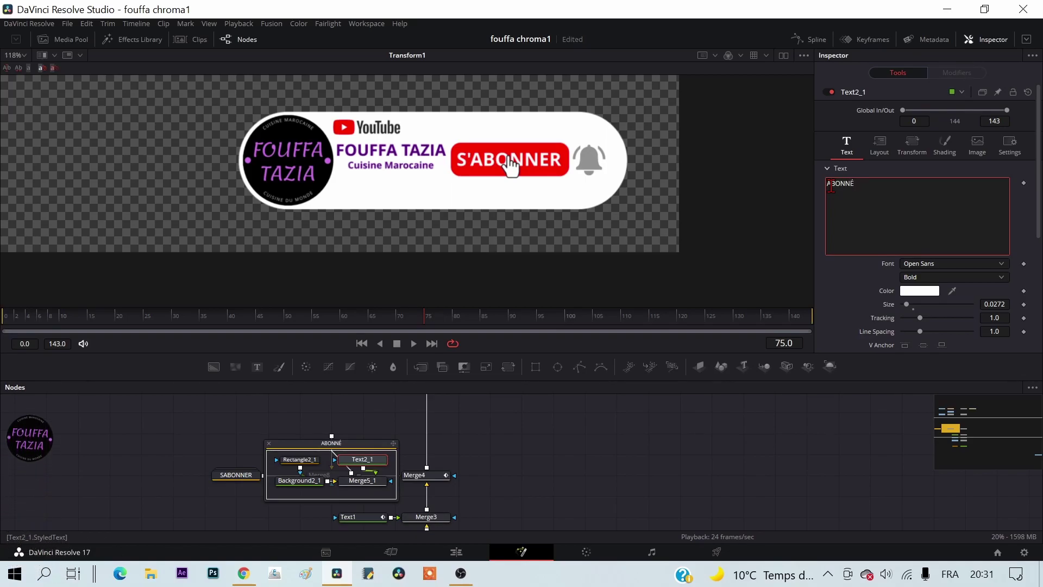
Step: Make Background2_1 grey (RGB 0.5725) with the eyedropper and collapse the group
{"action": "left_click", "coordinate": [299, 482]}
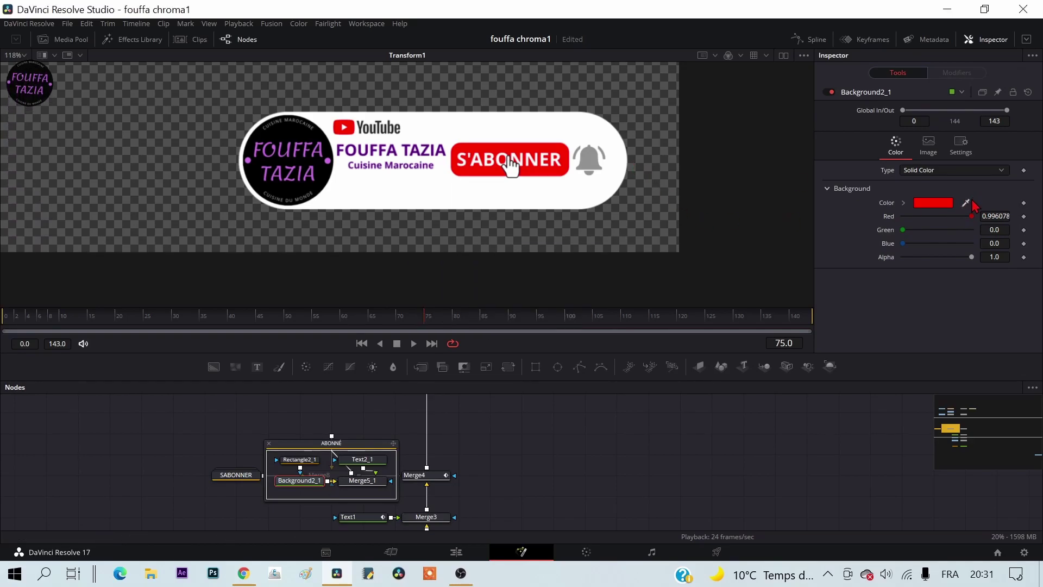
{"action": "left_click_drag", "start_coordinate": [963, 197], "coordinate": [590, 155]}
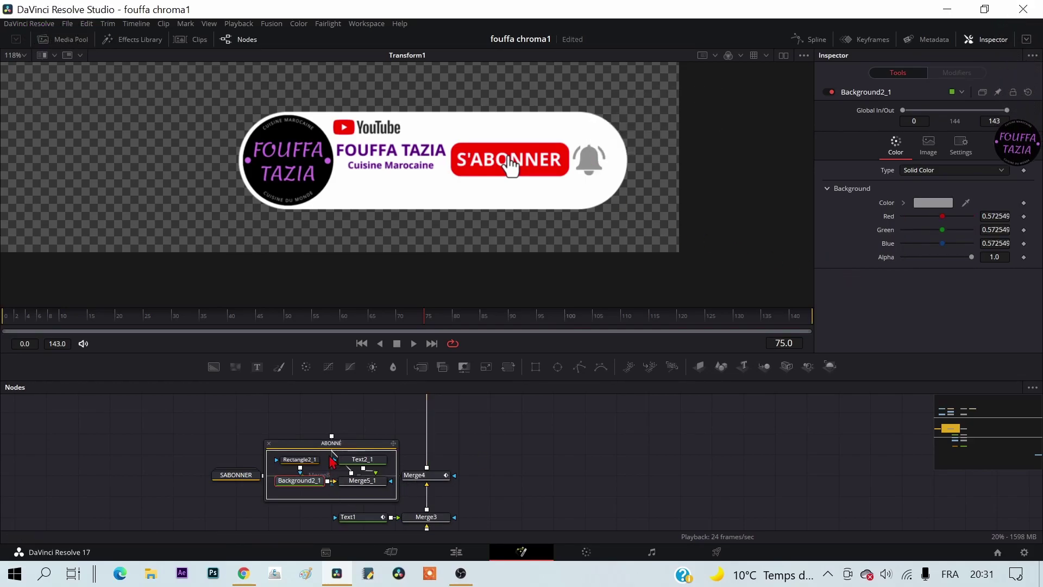
{"action": "left_click", "coordinate": [271, 447]}
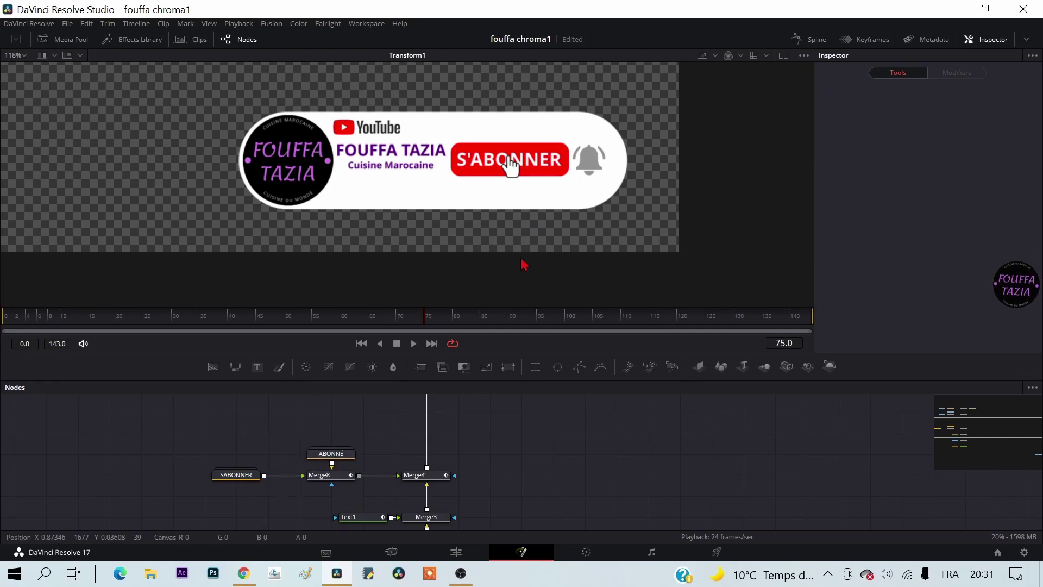
Step: At frame 75, keyframe Merge8's Blend at 0.504 so ABONNÉ begins fading in
{"action": "left_click_drag", "start_coordinate": [428, 328], "coordinate": [430, 328]}
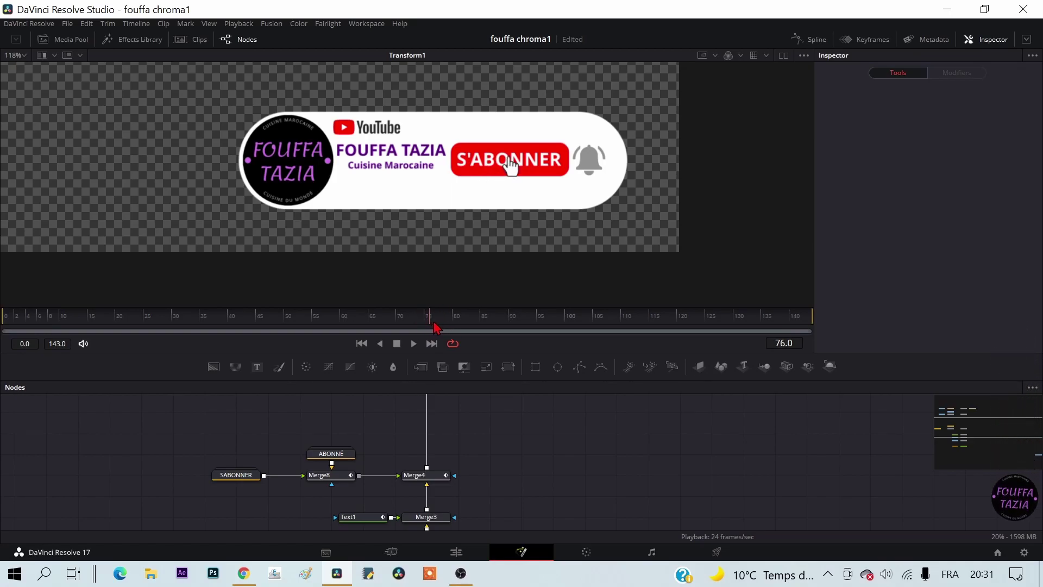
{"action": "left_click_drag", "start_coordinate": [433, 327], "coordinate": [442, 327]}
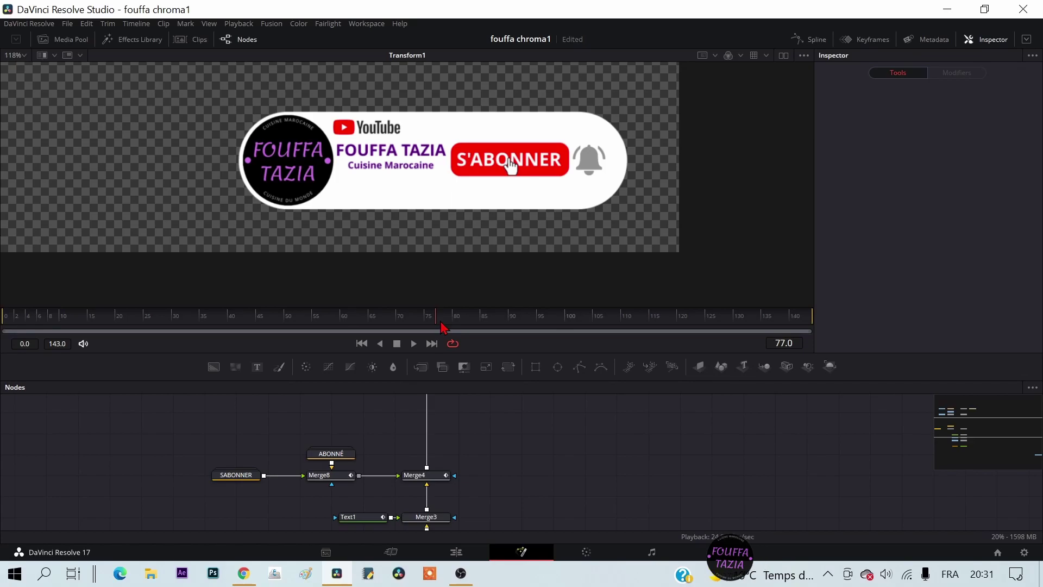
{"action": "left_click_drag", "start_coordinate": [441, 326], "coordinate": [428, 326]}
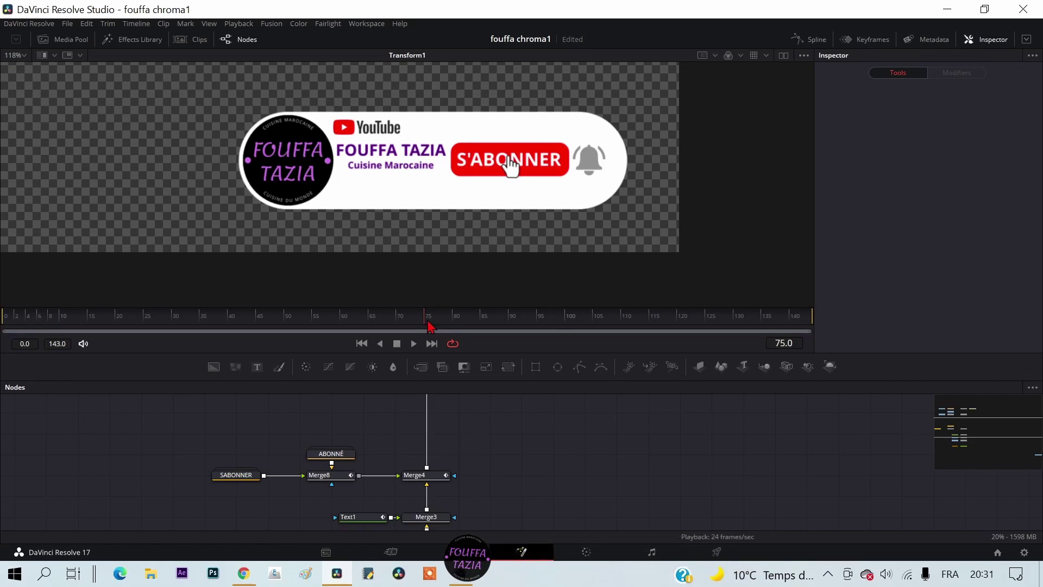
{"action": "left_click", "coordinate": [334, 476]}
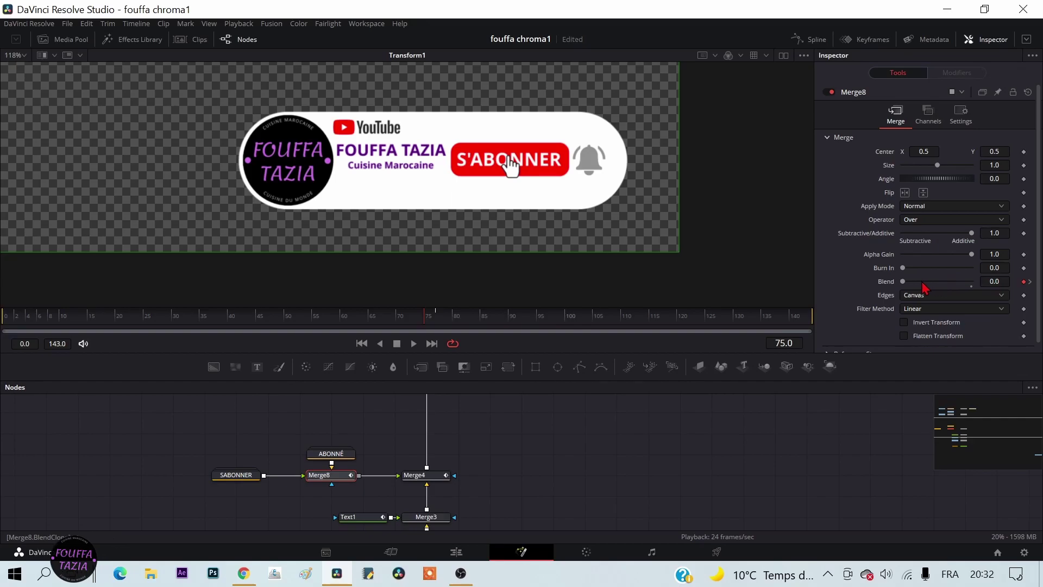
{"action": "left_click_drag", "start_coordinate": [903, 283], "coordinate": [908, 285]}
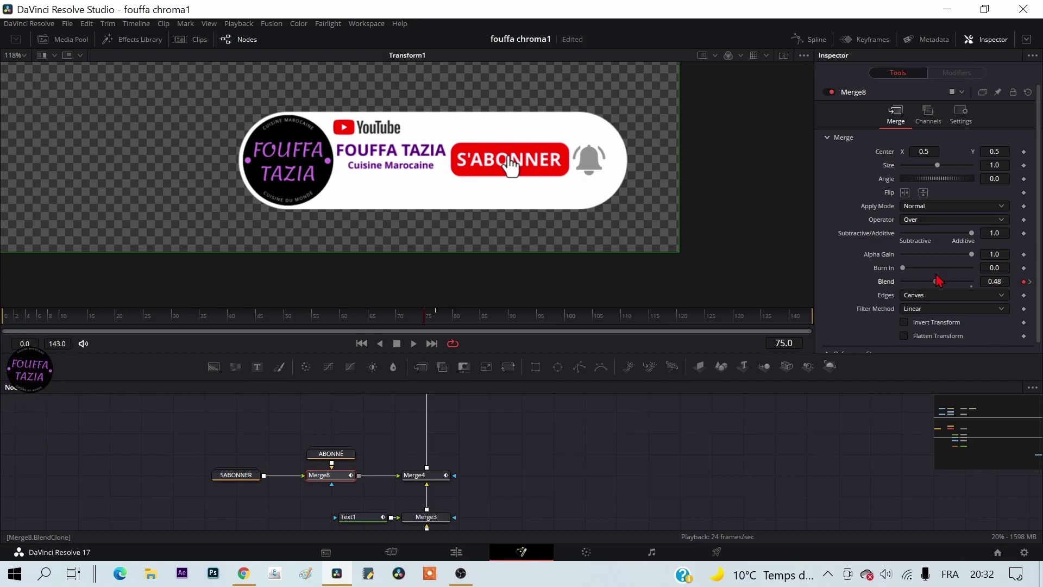
{"action": "left_click_drag", "start_coordinate": [938, 280], "coordinate": [940, 280]}
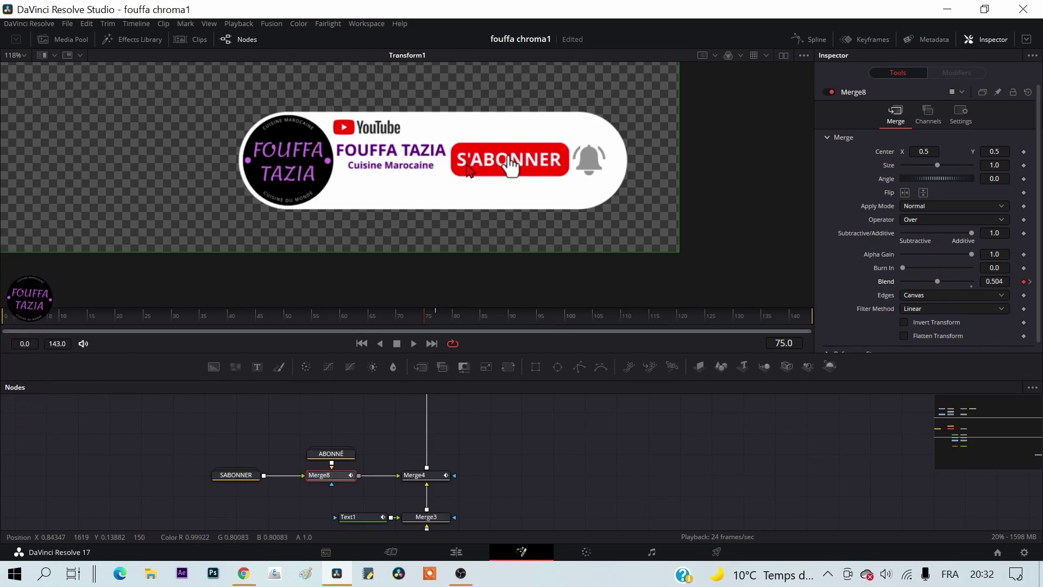
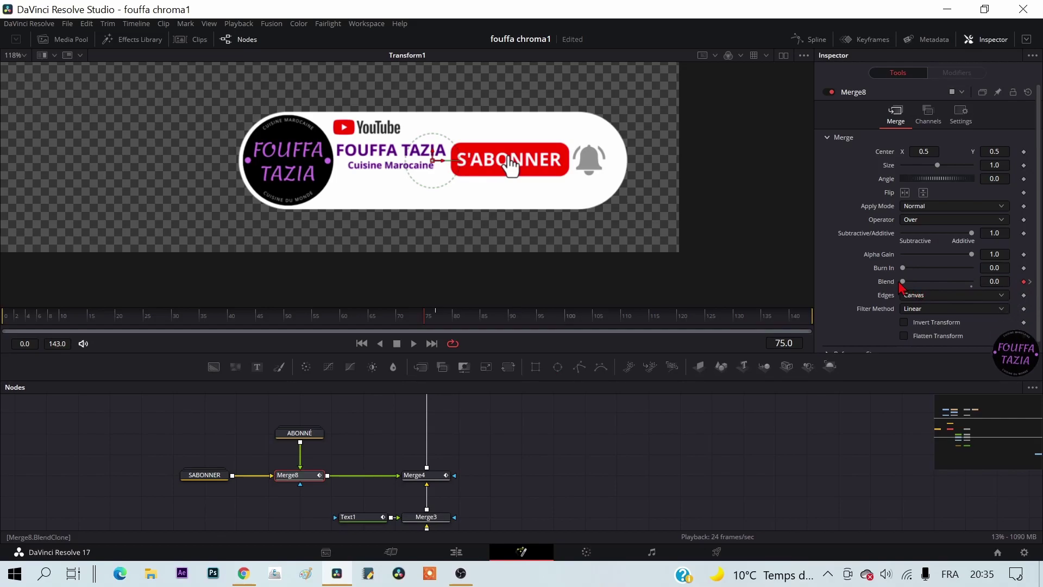
Step: Keep Merge4's S'ABONNER layer at full Blend and set a Blend keyframe at frame 75
{"action": "mouse_move", "coordinate": [904, 283]}
{"action": "left_mouse_down"}
{"action": "mouse_move", "coordinate": [993, 287]}
{"action": "mouse_move", "coordinate": [856, 286]}
{"action": "left_mouse_up"}
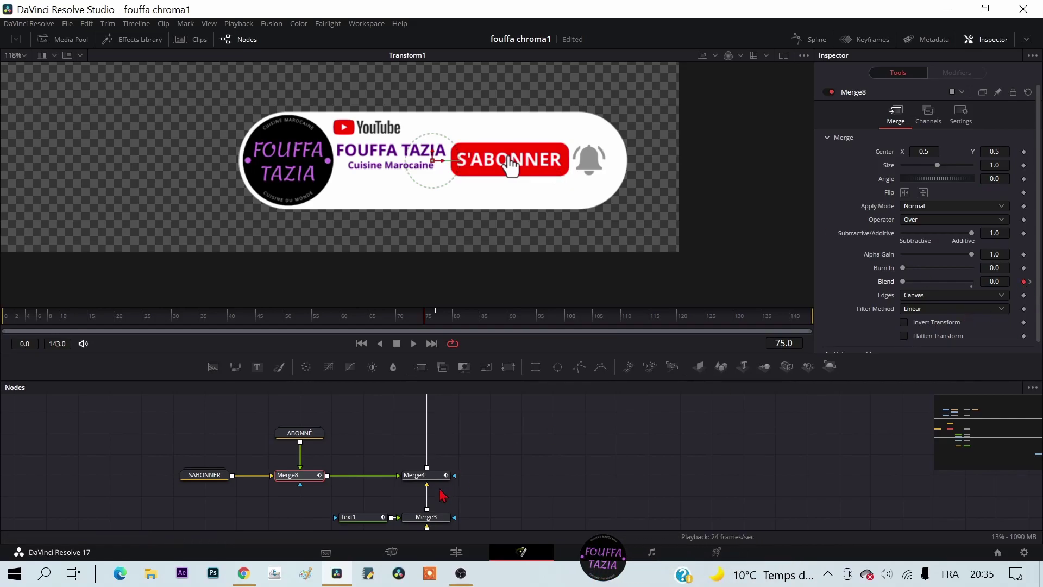
{"action": "left_click", "coordinate": [419, 481]}
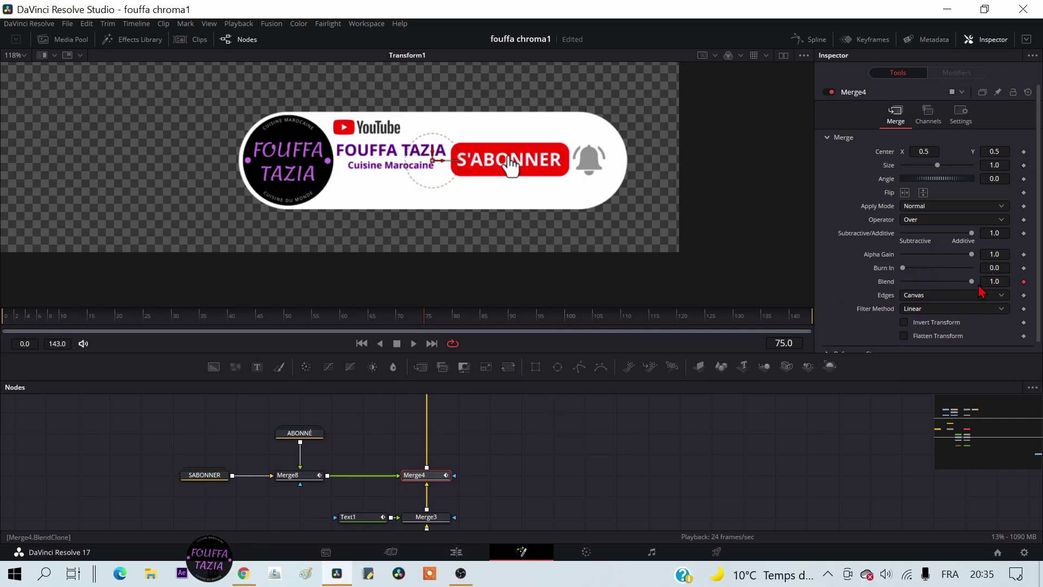
{"action": "left_click_drag", "start_coordinate": [990, 280], "coordinate": [840, 295]}
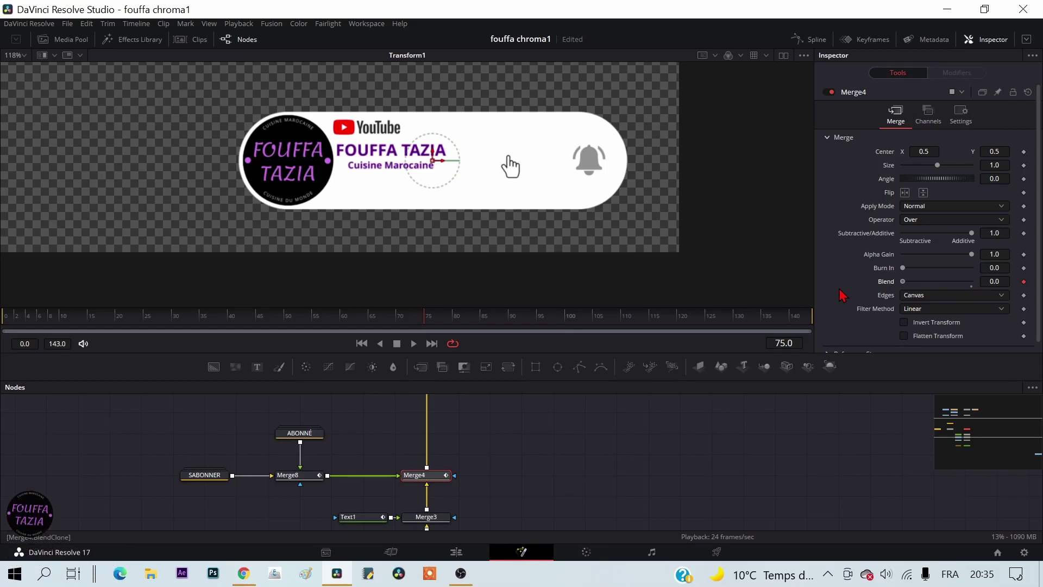
{"action": "left_click_drag", "start_coordinate": [844, 295], "coordinate": [994, 292]}
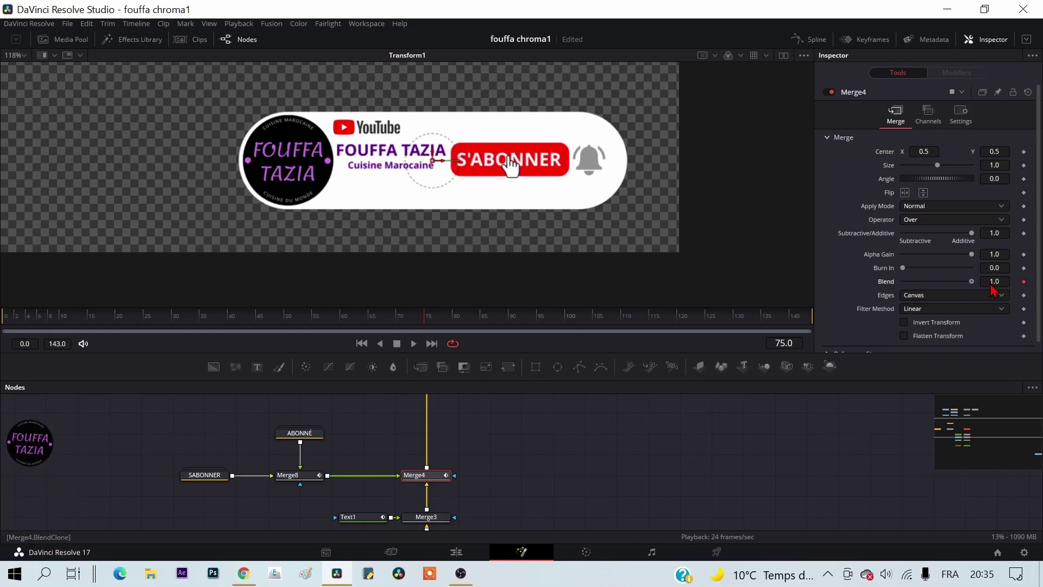
{"action": "left_click", "coordinate": [1025, 282]}
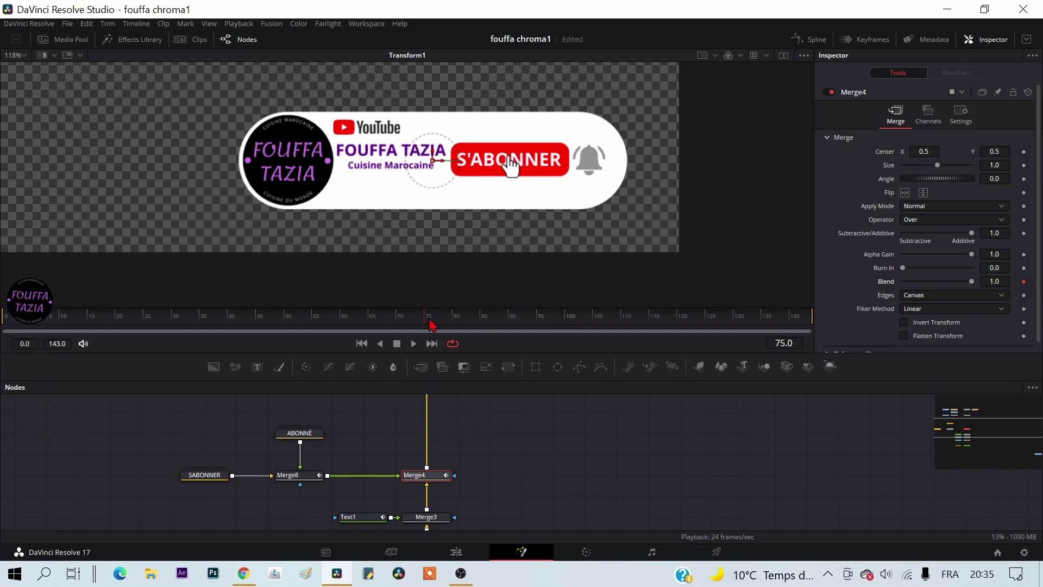
{"action": "left_click_drag", "start_coordinate": [429, 324], "coordinate": [446, 326]}
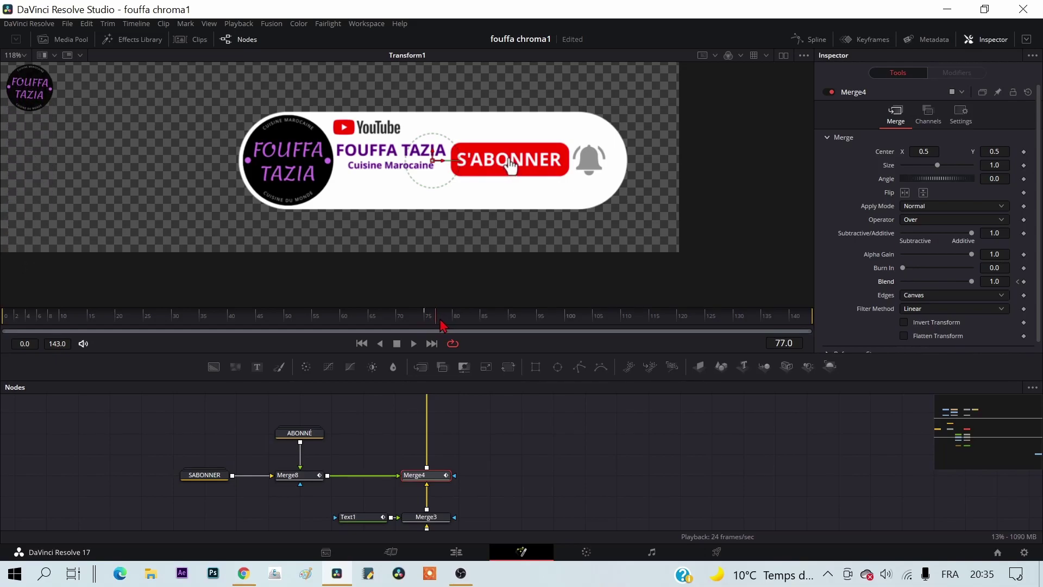
Step: At frame 77, cross-fade Merge8 to the grey ABONNÉ button and keyframe Merge4's Blend
{"action": "left_click", "coordinate": [291, 475]}
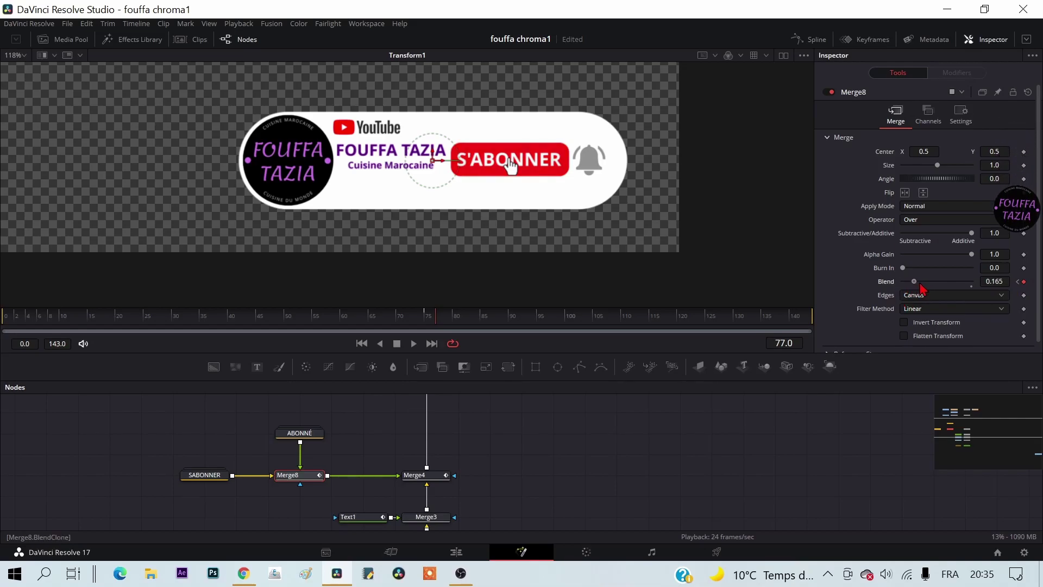
{"action": "left_click_drag", "start_coordinate": [904, 283], "coordinate": [992, 288]}
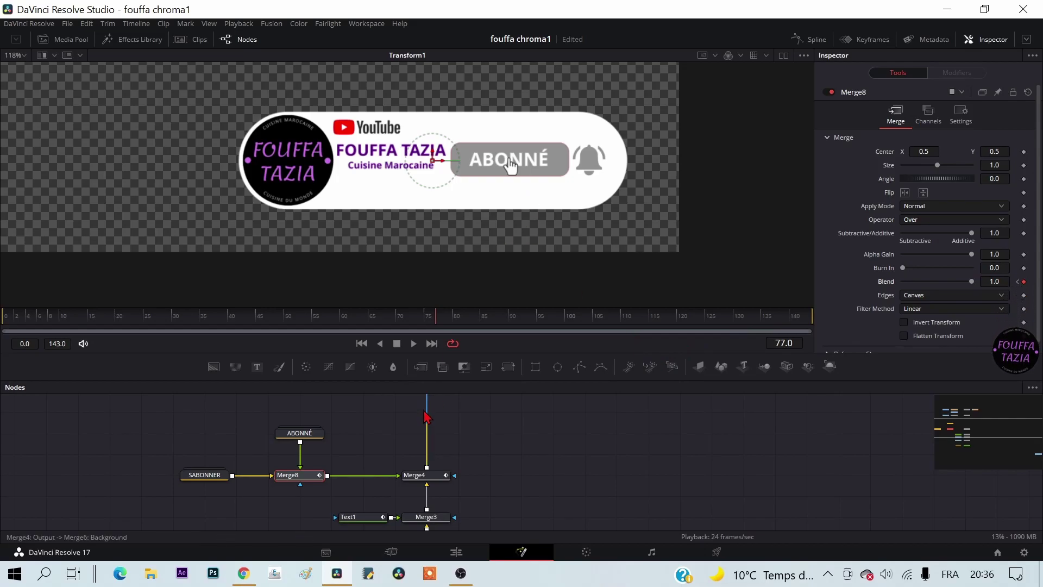
{"action": "left_click", "coordinate": [434, 476]}
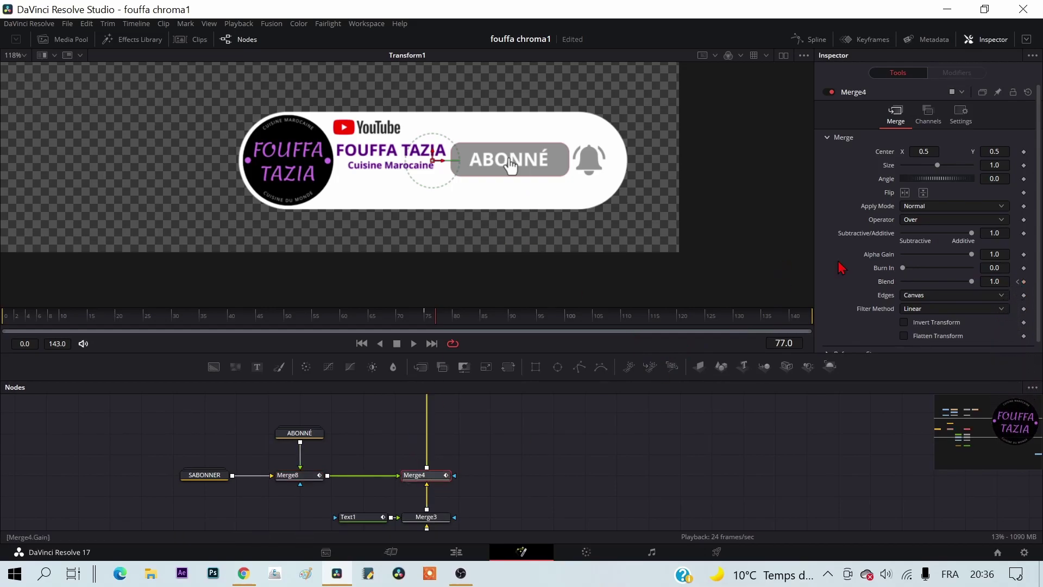
{"action": "left_click", "coordinate": [1024, 281]}
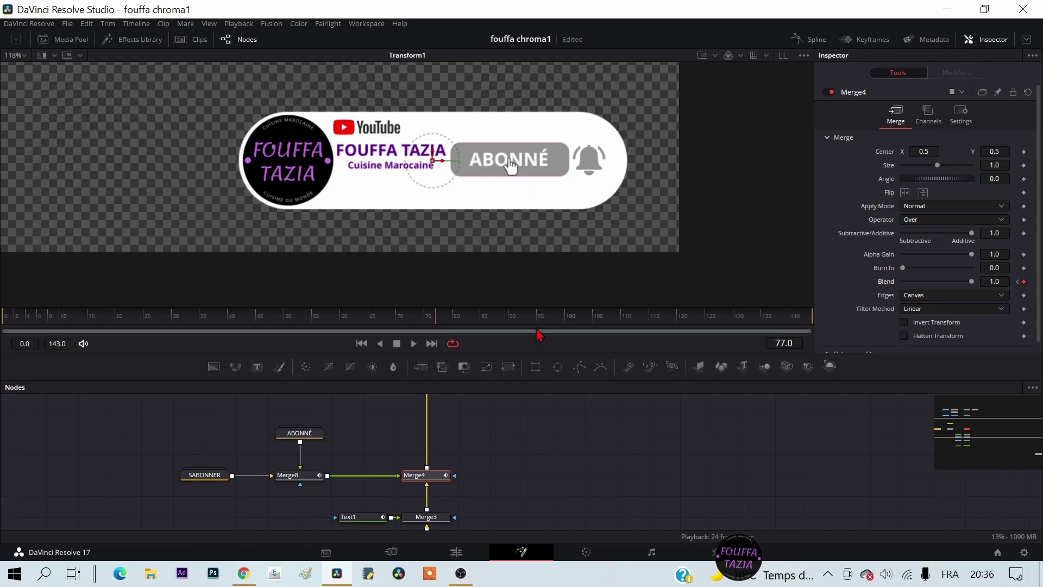
{"action": "mouse_move", "coordinate": [543, 451]}
{"action": "left_mouse_down"}
{"action": "mouse_move", "coordinate": [509, 455]}
{"action": "mouse_move", "coordinate": [570, 450]}
{"action": "left_mouse_up"}
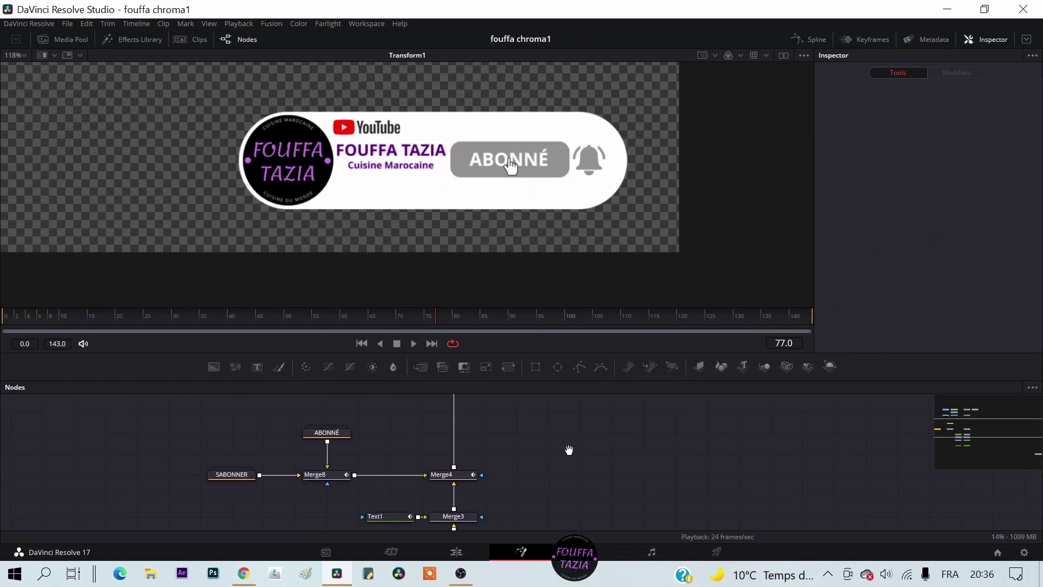
{"action": "left_click", "coordinate": [430, 319]}
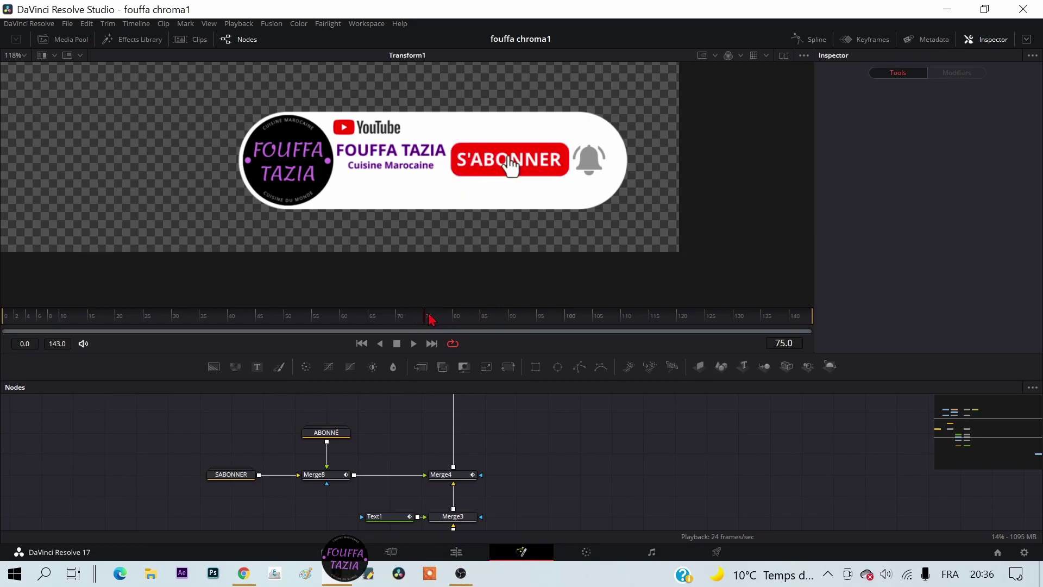
{"action": "mouse_move", "coordinate": [431, 320]}
{"action": "left_mouse_down"}
{"action": "mouse_move", "coordinate": [563, 347]}
{"action": "mouse_move", "coordinate": [545, 348]}
{"action": "left_mouse_up"}
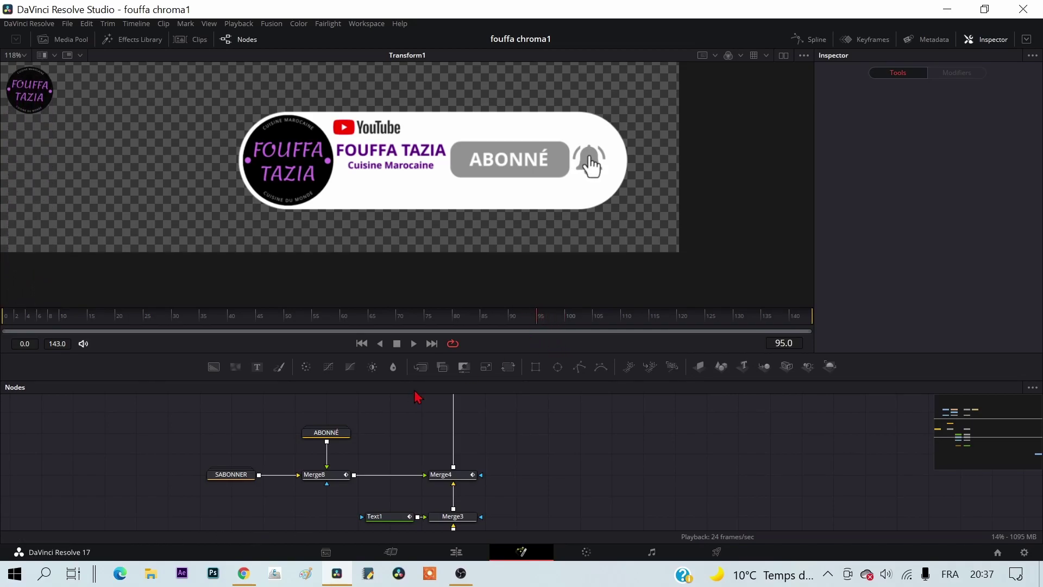
Step: Connect BELLOK into Merge7 and keyframe its Blend at frame 95 with the ringing bell hidden
{"action": "scroll", "coordinate": [449, 449], "scroll_direction": "up", "scroll_amount": 5}
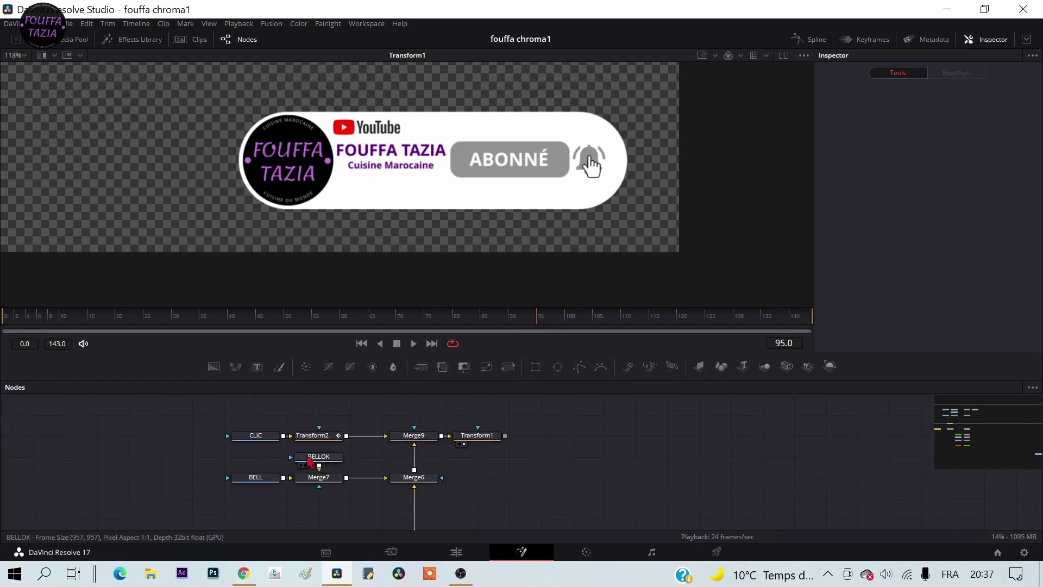
{"action": "left_click_drag", "start_coordinate": [321, 472], "coordinate": [320, 479]}
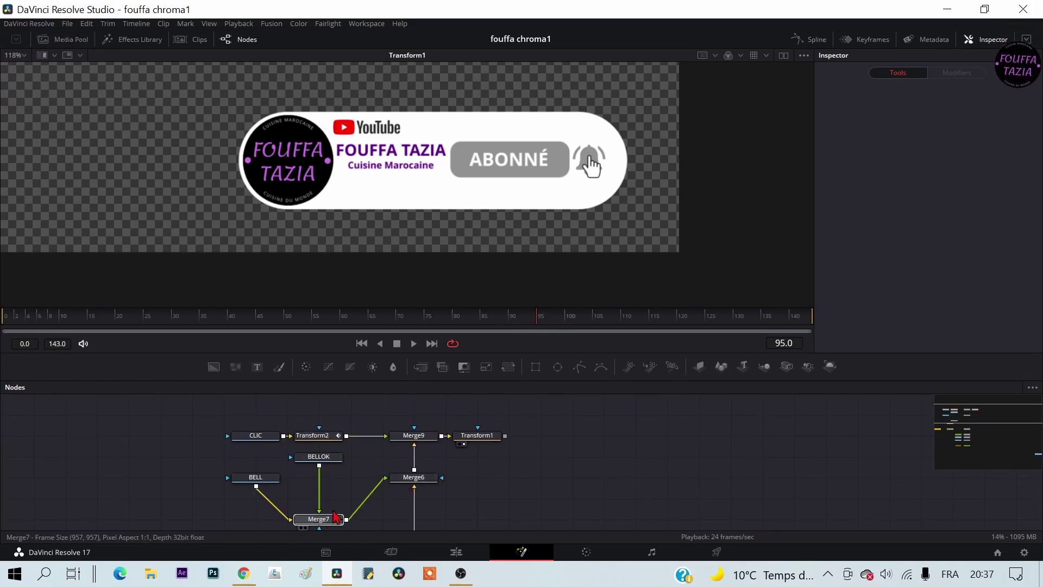
{"action": "left_click", "coordinate": [323, 481]}
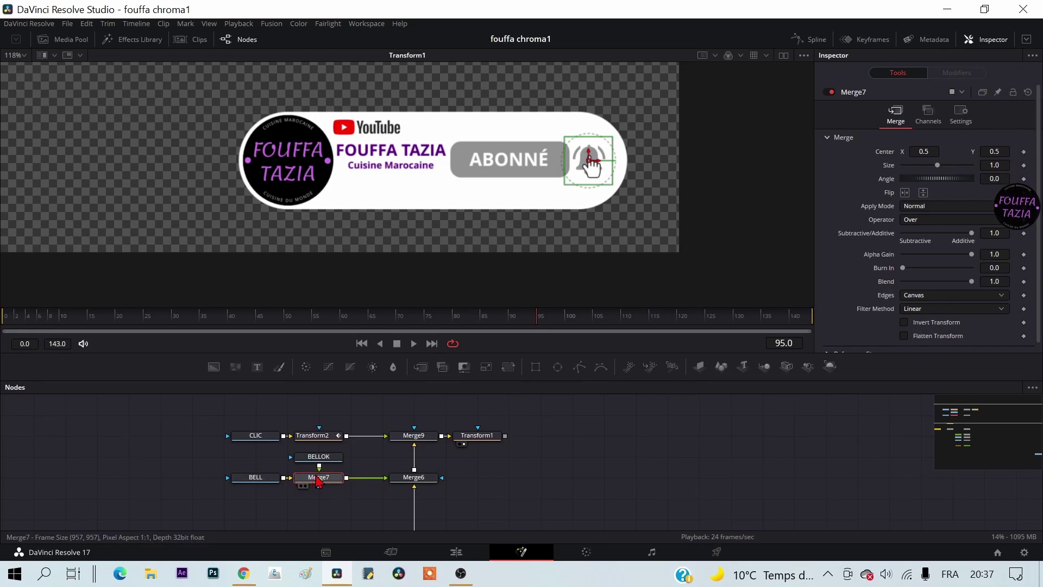
{"action": "right_click", "coordinate": [319, 482]}
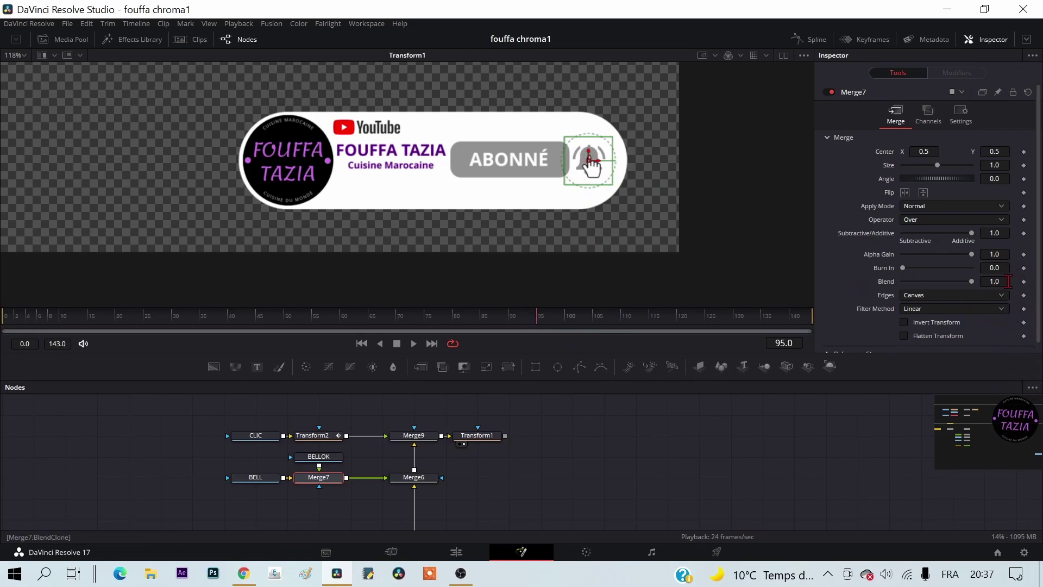
{"action": "left_click", "coordinate": [1023, 281]}
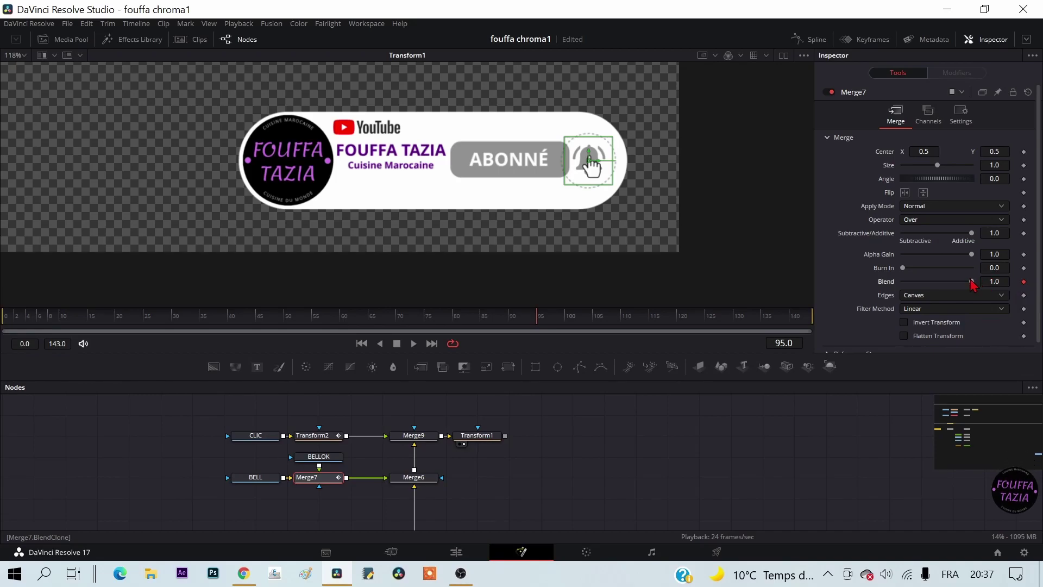
{"action": "left_click_drag", "start_coordinate": [975, 285], "coordinate": [904, 286]}
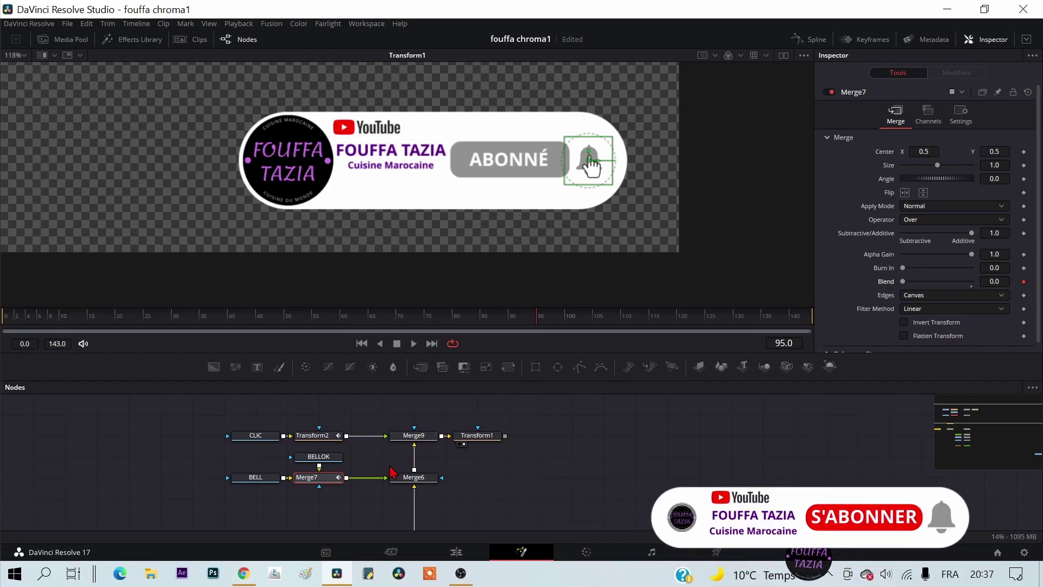
Step: Set a Merge6 Blend keyframe at frame 95
{"action": "left_click", "coordinate": [412, 477]}
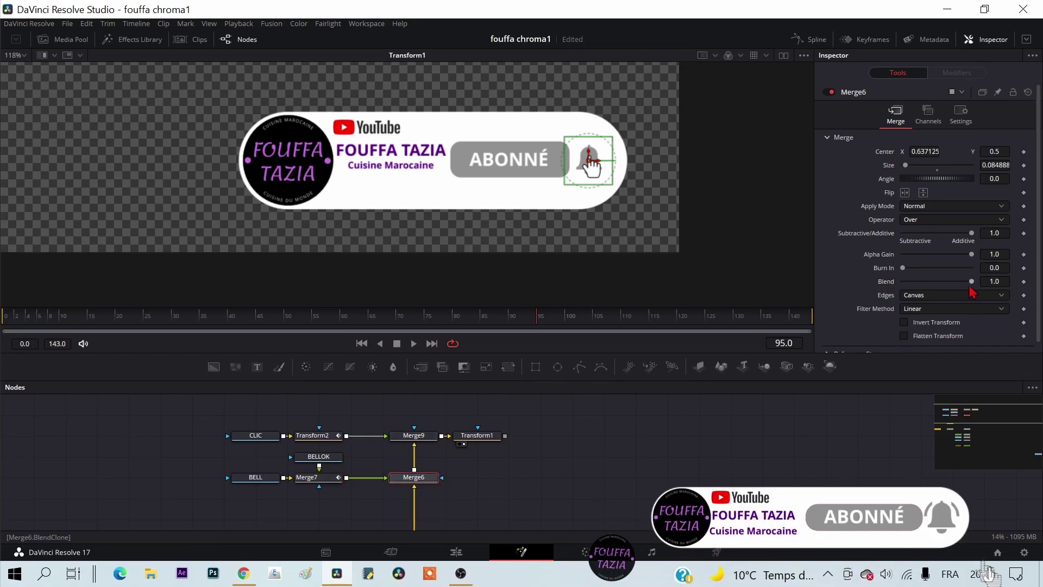
{"action": "mouse_move", "coordinate": [971, 282]}
{"action": "left_mouse_down"}
{"action": "mouse_move", "coordinate": [901, 283]}
{"action": "mouse_move", "coordinate": [985, 283]}
{"action": "left_mouse_up"}
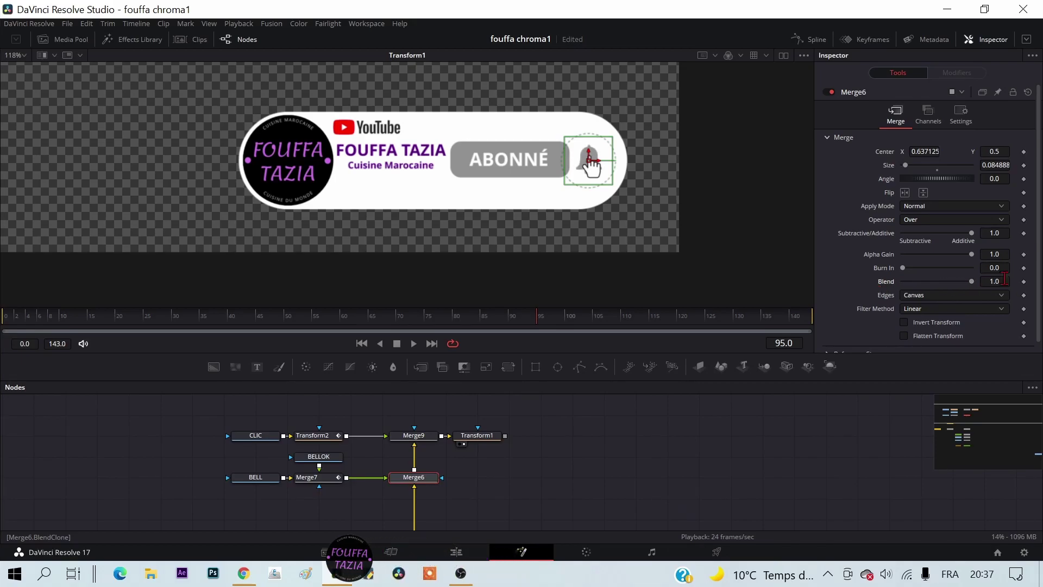
{"action": "left_click", "coordinate": [1023, 281]}
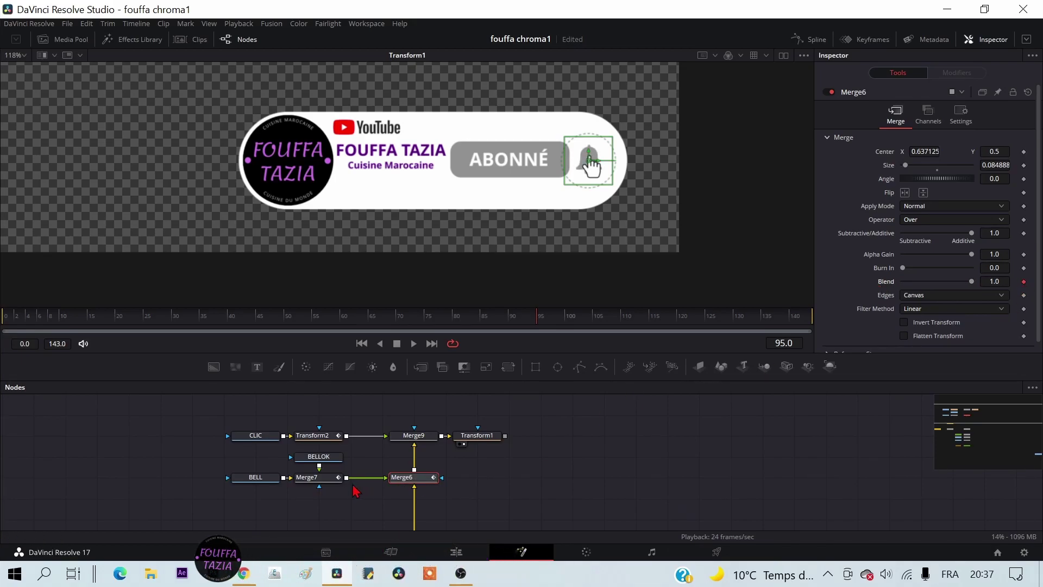
{"action": "left_click_drag", "start_coordinate": [541, 324], "coordinate": [550, 321]}
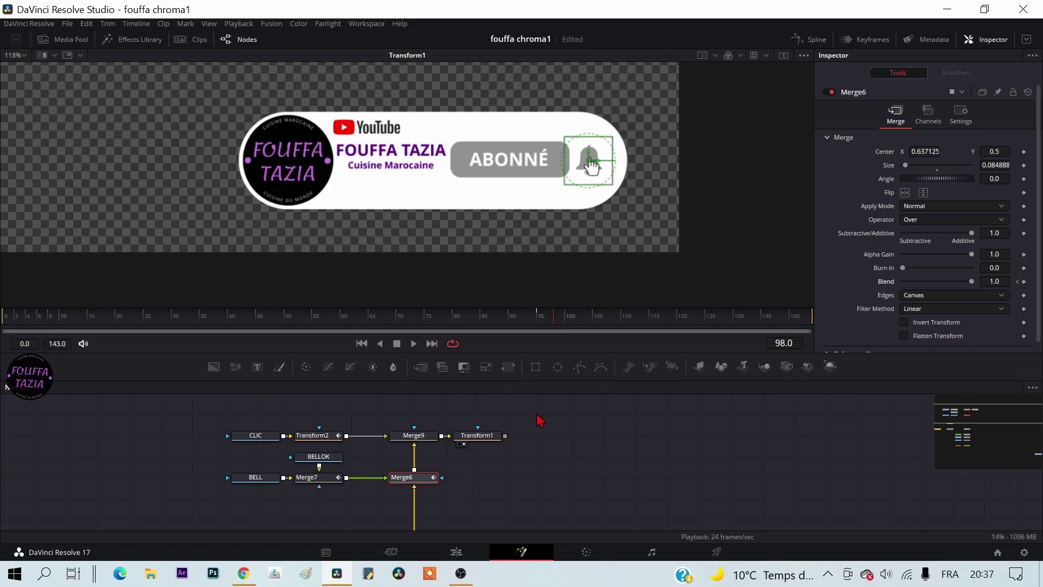
Step: At frame 98, keyframe Merge7 at full Blend to show the ringing bell and adjust Merge6's Blend
{"action": "left_click", "coordinate": [322, 481]}
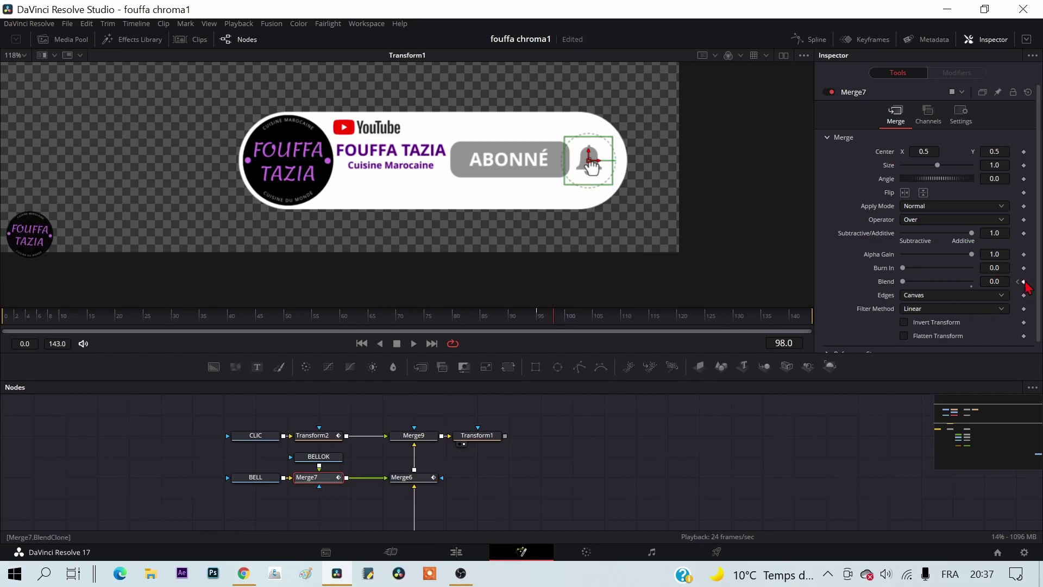
{"action": "left_click", "coordinate": [1024, 281]}
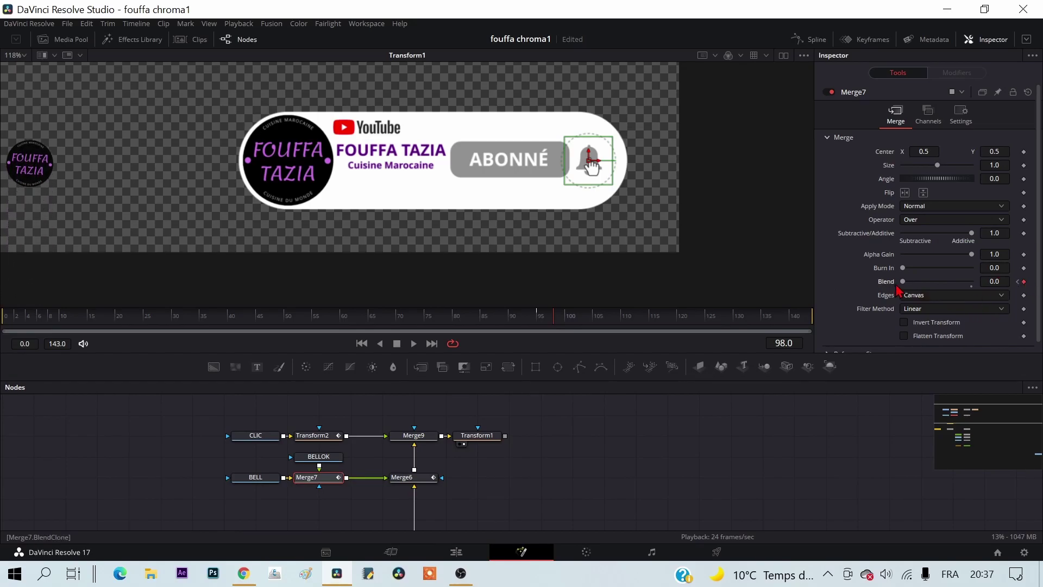
{"action": "left_click_drag", "start_coordinate": [906, 287], "coordinate": [977, 288]}
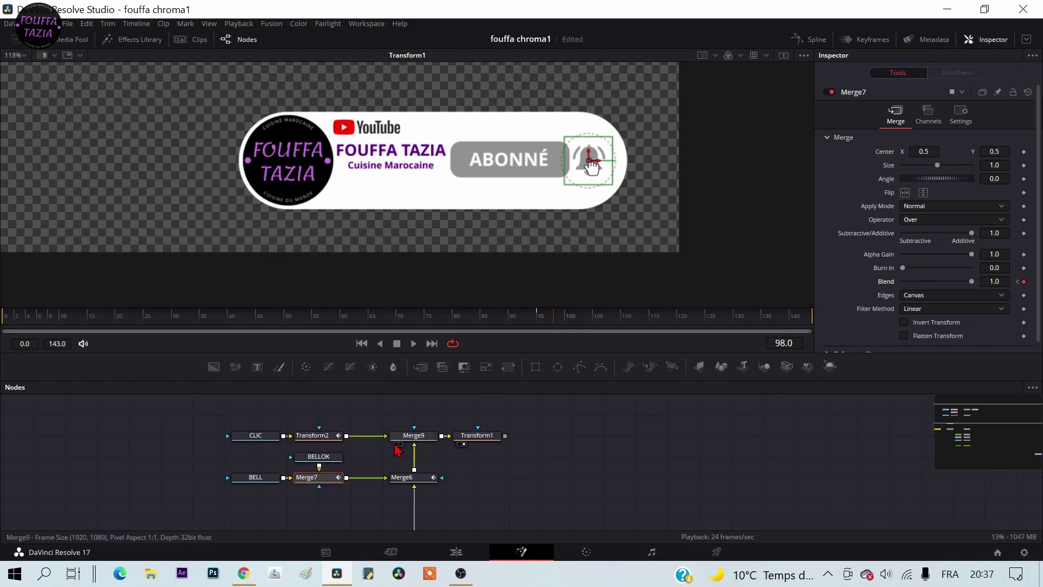
{"action": "left_click", "coordinate": [414, 479]}
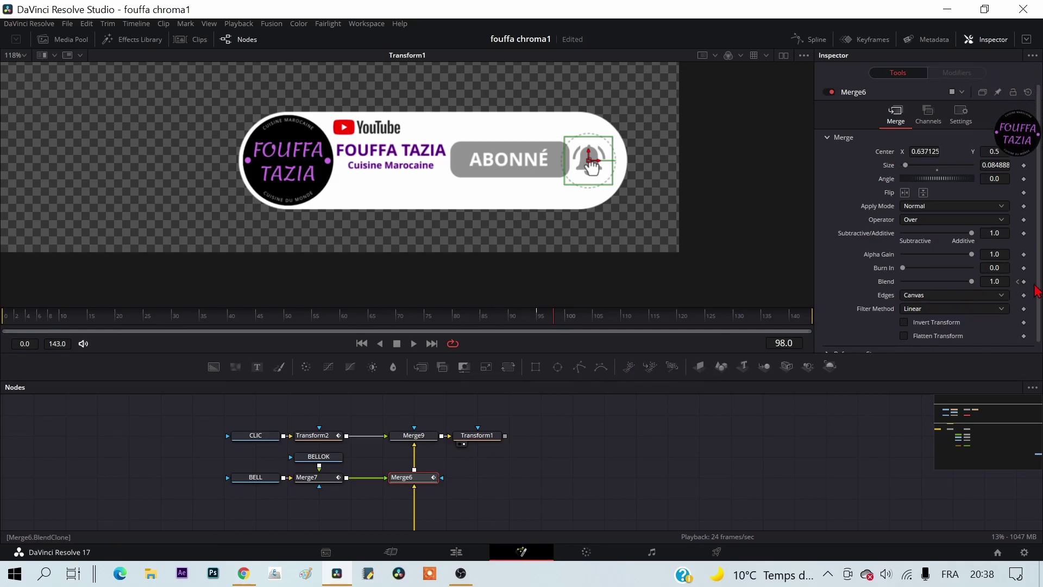
{"action": "mouse_move", "coordinate": [972, 281]}
{"action": "left_mouse_down"}
{"action": "mouse_move", "coordinate": [849, 289]}
{"action": "mouse_move", "coordinate": [1011, 256]}
{"action": "left_mouse_up"}
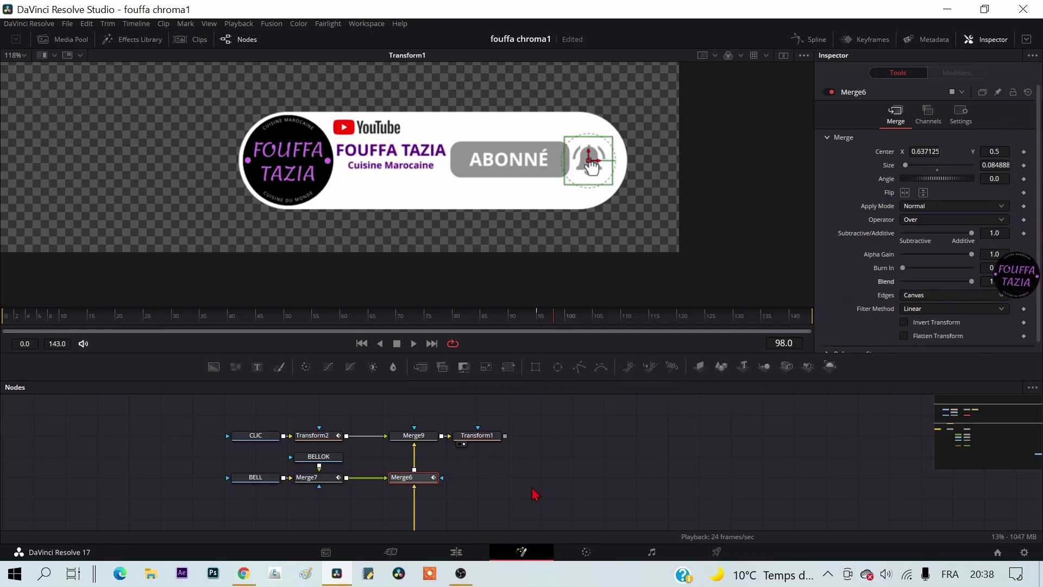
Step: Play back the animation to check the bell switching after ABONNÉ
{"action": "left_click_drag", "start_coordinate": [625, 456], "coordinate": [473, 436]}
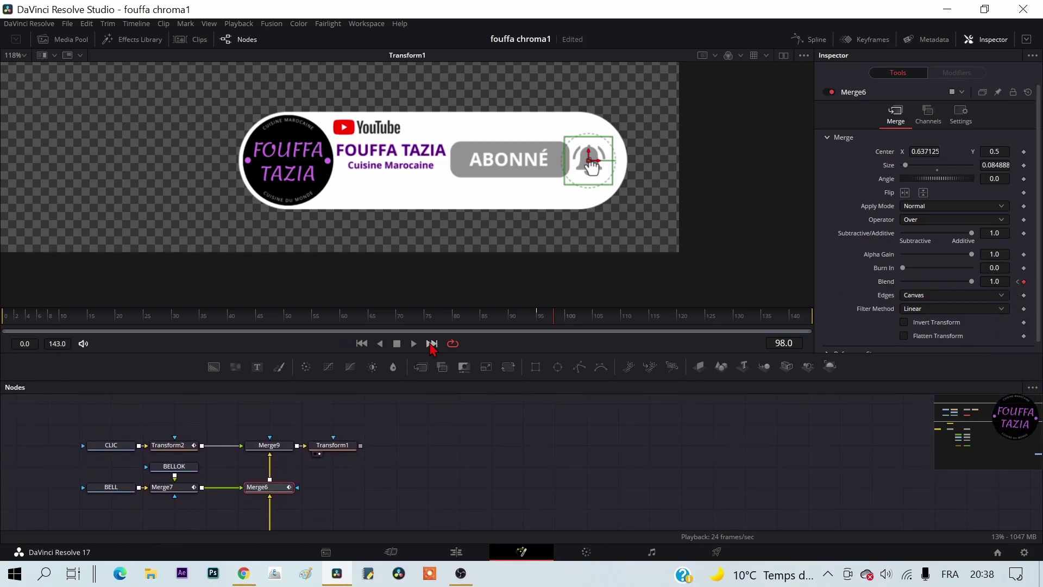
{"action": "left_click", "coordinate": [413, 343]}
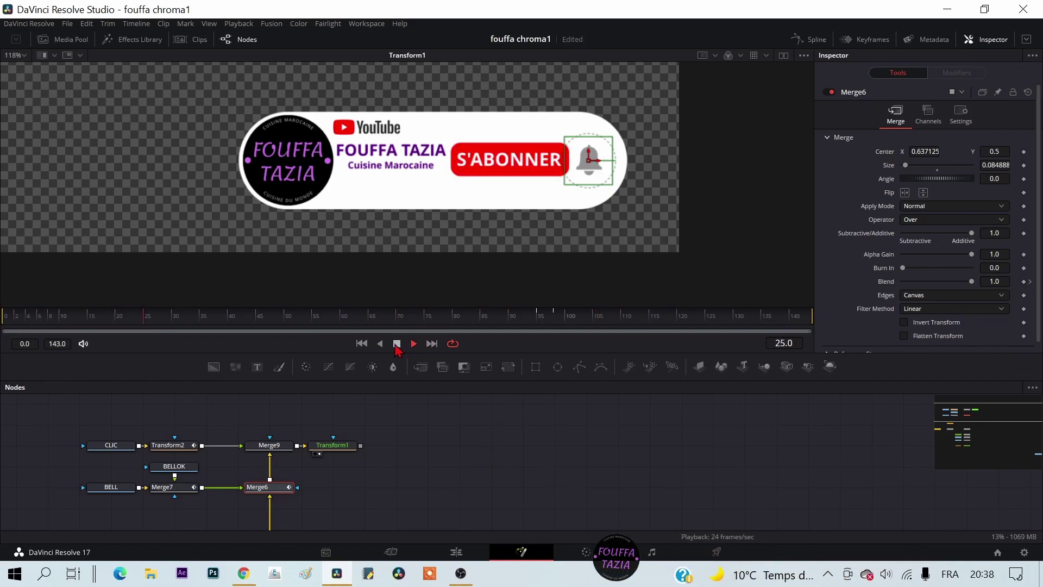
{"action": "left_click", "coordinate": [397, 343]}
{"action": "mouse_move", "coordinate": [405, 461]}
{"action": "left_mouse_down"}
{"action": "mouse_move", "coordinate": [435, 419]}
{"action": "mouse_move", "coordinate": [386, 433]}
{"action": "mouse_move", "coordinate": [456, 429]}
{"action": "mouse_move", "coordinate": [378, 457]}
{"action": "left_mouse_up"}
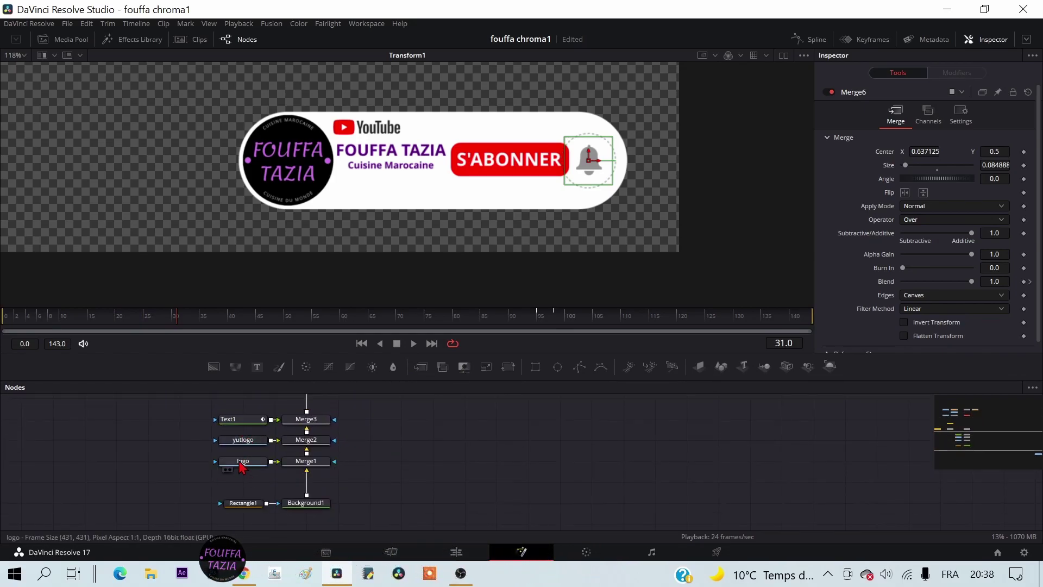
Step: Add Transform3 after the FOUFFA TAZIA logo, keyframing Size 1.0 at frame 55 and 0 at frame 35
{"action": "left_click_drag", "start_coordinate": [245, 462], "coordinate": [117, 461]}
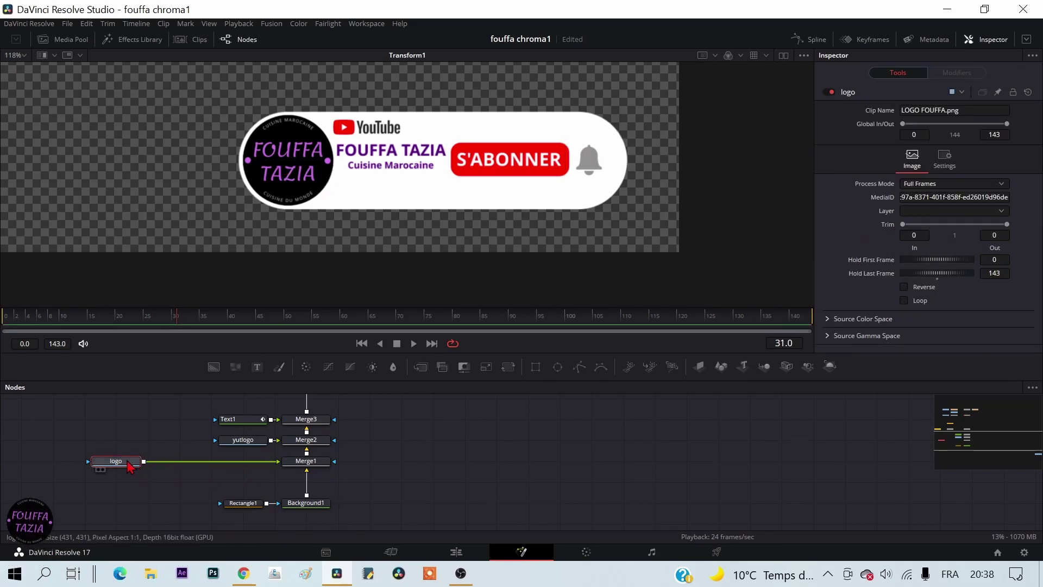
{"action": "left_click", "coordinate": [509, 368]}
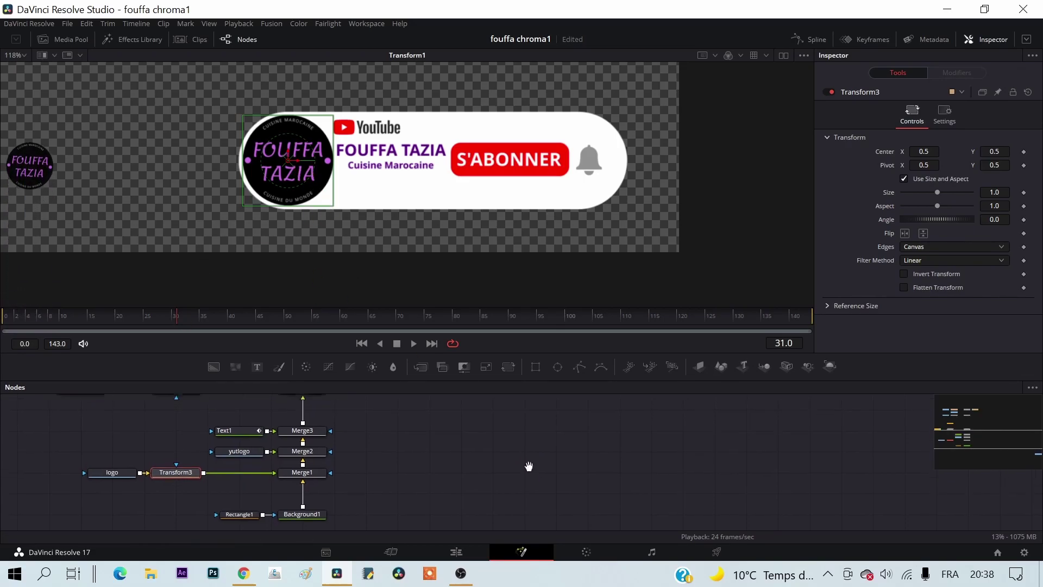
{"action": "scroll", "coordinate": [528, 465], "scroll_direction": "up", "scroll_amount": 2}
{"action": "left_click", "coordinate": [303, 316]}
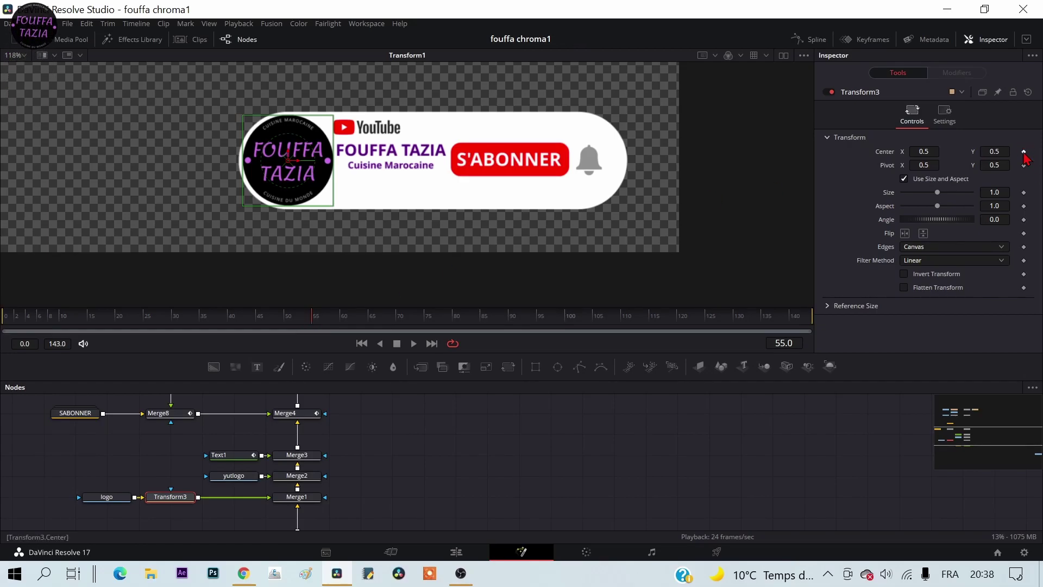
{"action": "left_click", "coordinate": [1023, 193]}
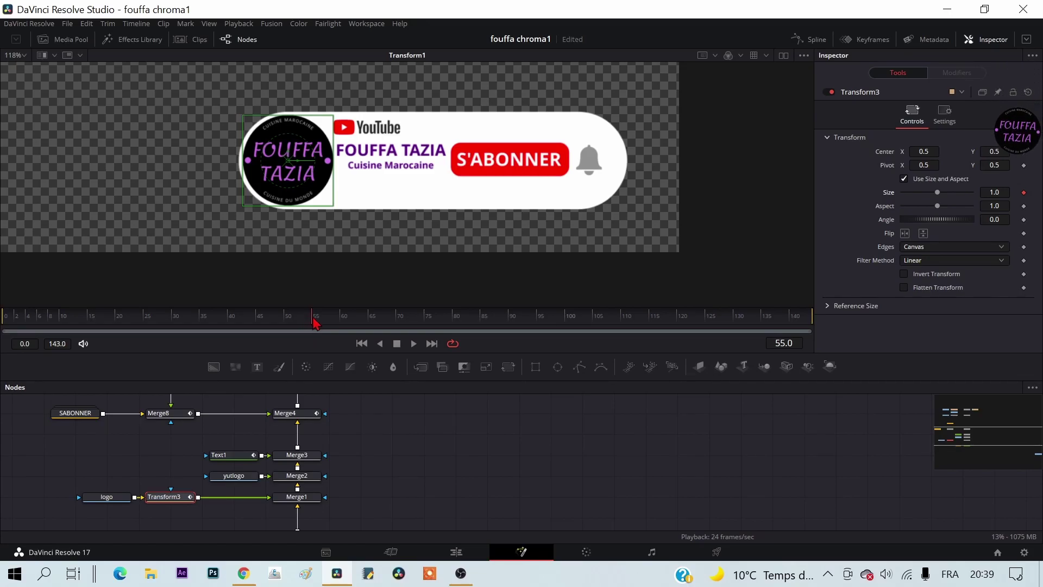
{"action": "left_click_drag", "start_coordinate": [245, 328], "coordinate": [206, 328]}
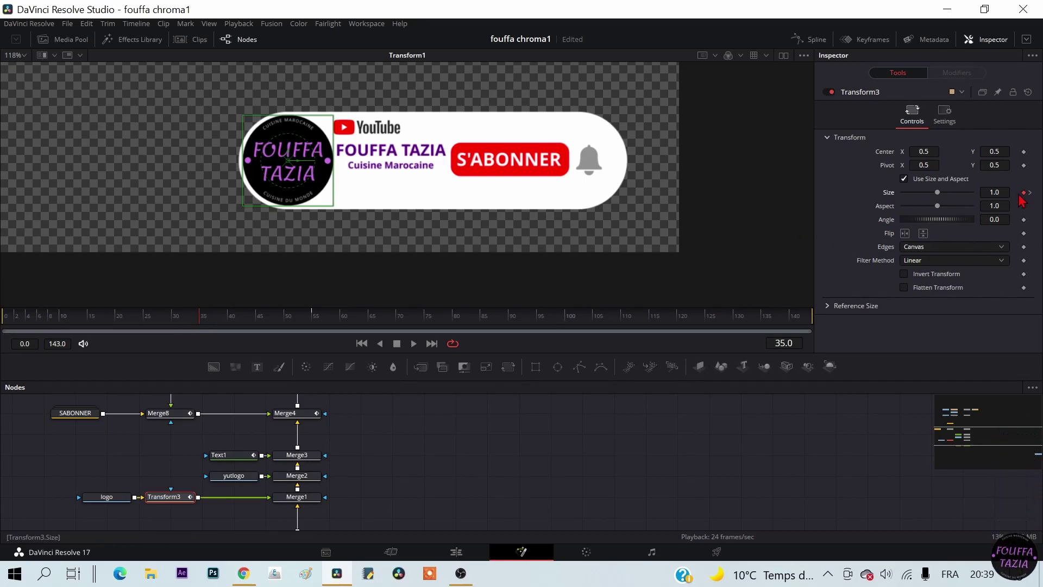
{"action": "left_click_drag", "start_coordinate": [1001, 191], "coordinate": [956, 191]}
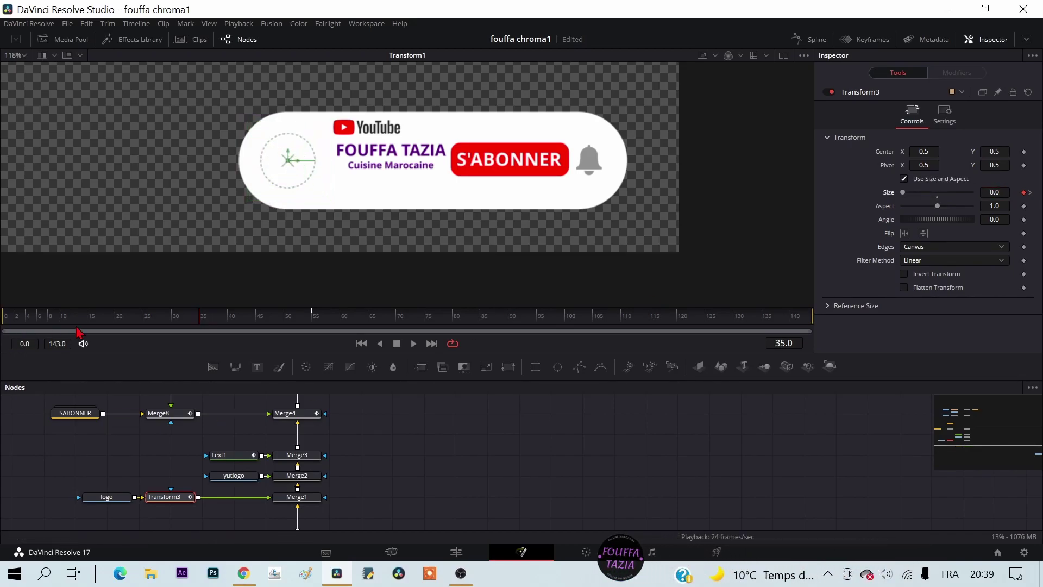
{"action": "left_click_drag", "start_coordinate": [93, 321], "coordinate": [381, 319]}
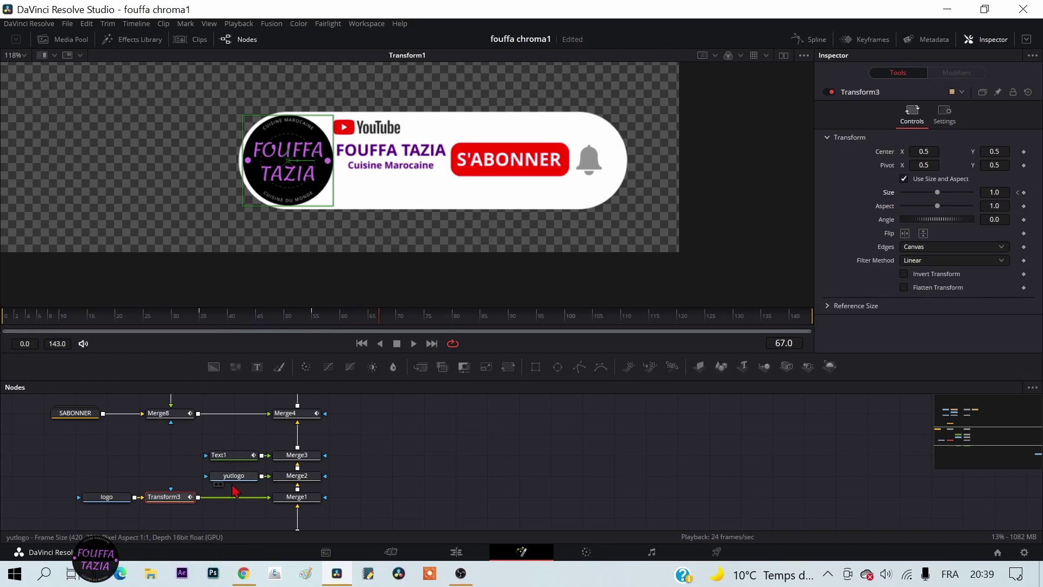
Step: Add Transform4 after yutlogo, keyframing Center at frames 25 and 35 with the logo off-frame lower left at 25
{"action": "mouse_move", "coordinate": [240, 478]}
{"action": "left_mouse_down"}
{"action": "mouse_move", "coordinate": [82, 481]}
{"action": "mouse_move", "coordinate": [110, 483]}
{"action": "left_mouse_up"}
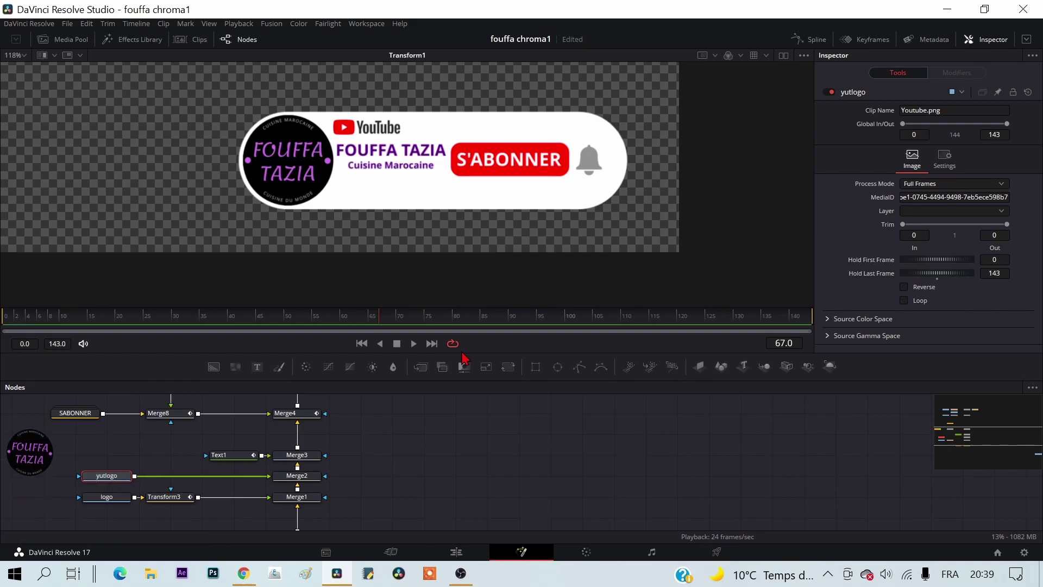
{"action": "left_click", "coordinate": [509, 368]}
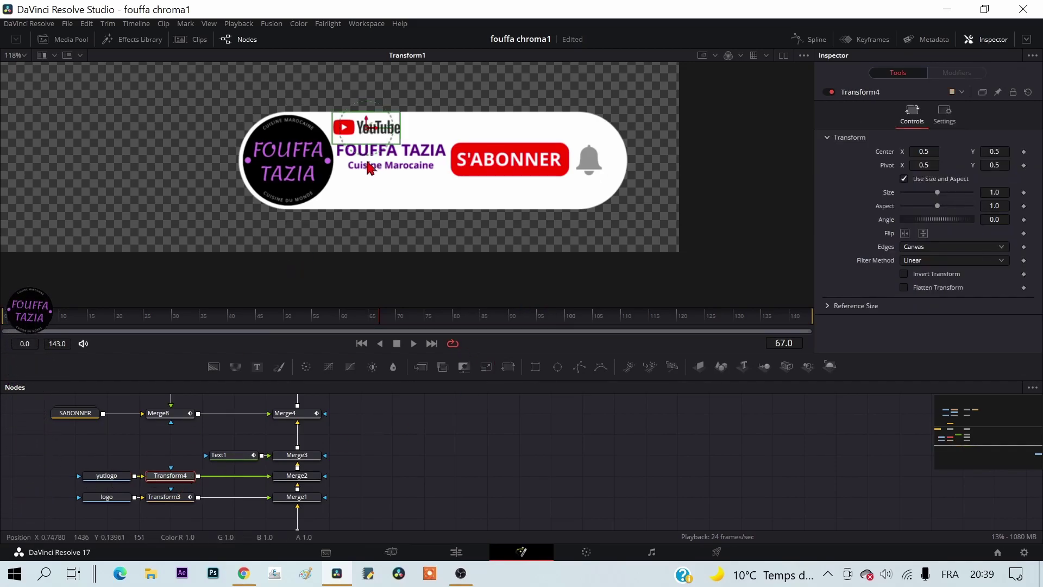
{"action": "left_click_drag", "start_coordinate": [191, 319], "coordinate": [144, 320]}
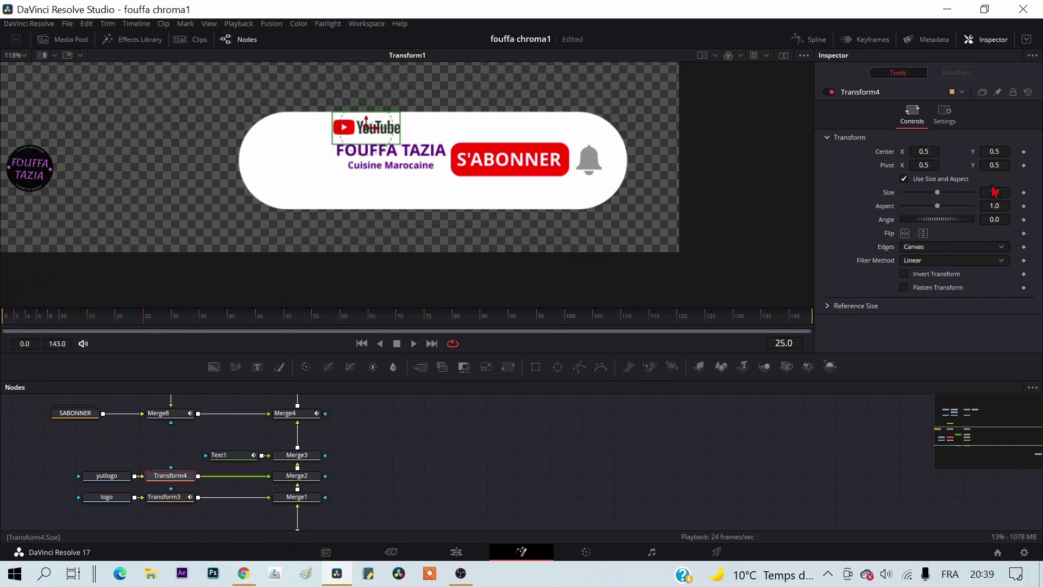
{"action": "left_click", "coordinate": [1024, 152]}
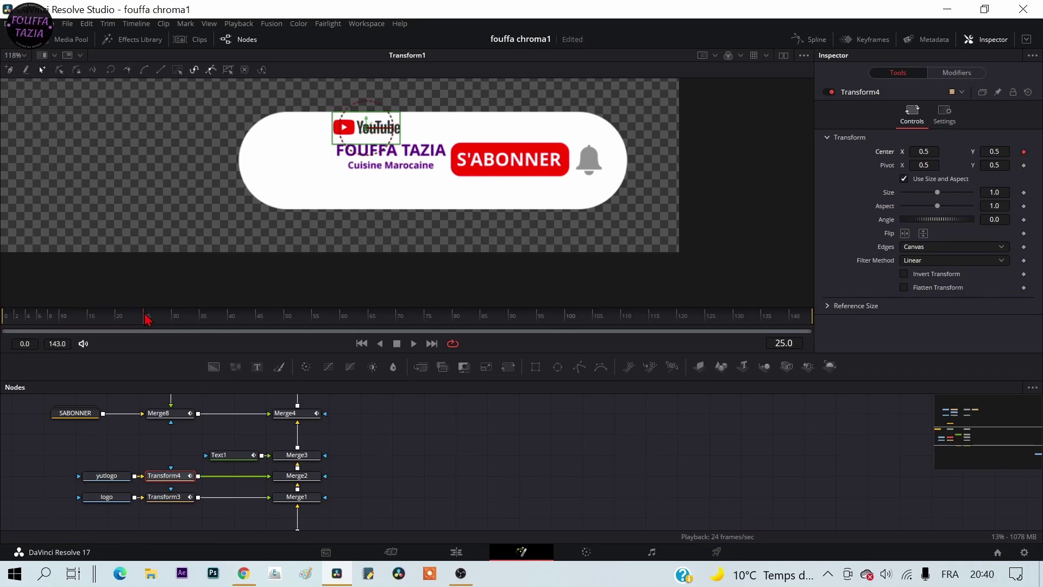
{"action": "left_click_drag", "start_coordinate": [145, 320], "coordinate": [206, 335]}
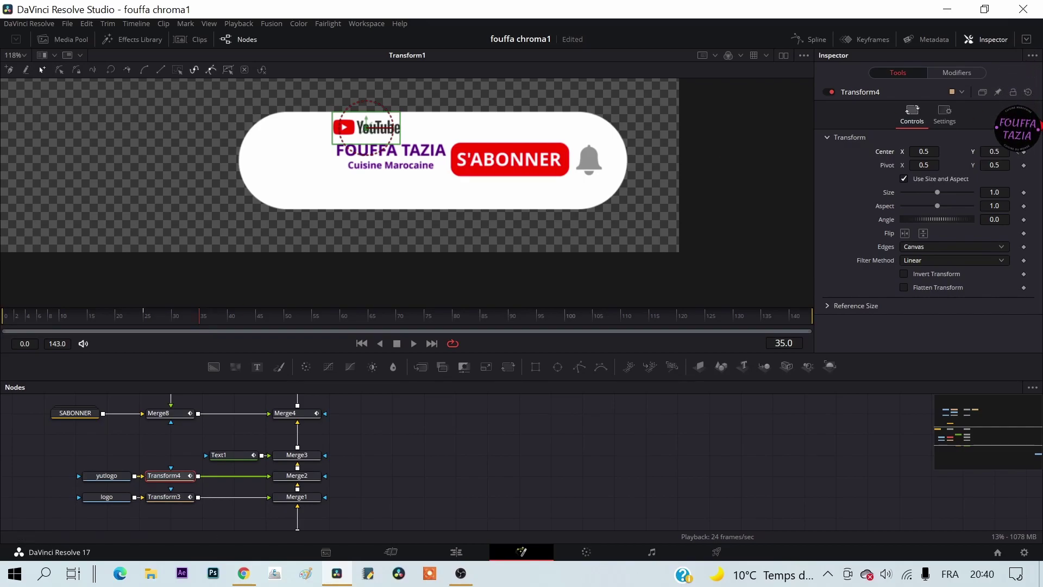
{"action": "left_click", "coordinate": [1025, 152]}
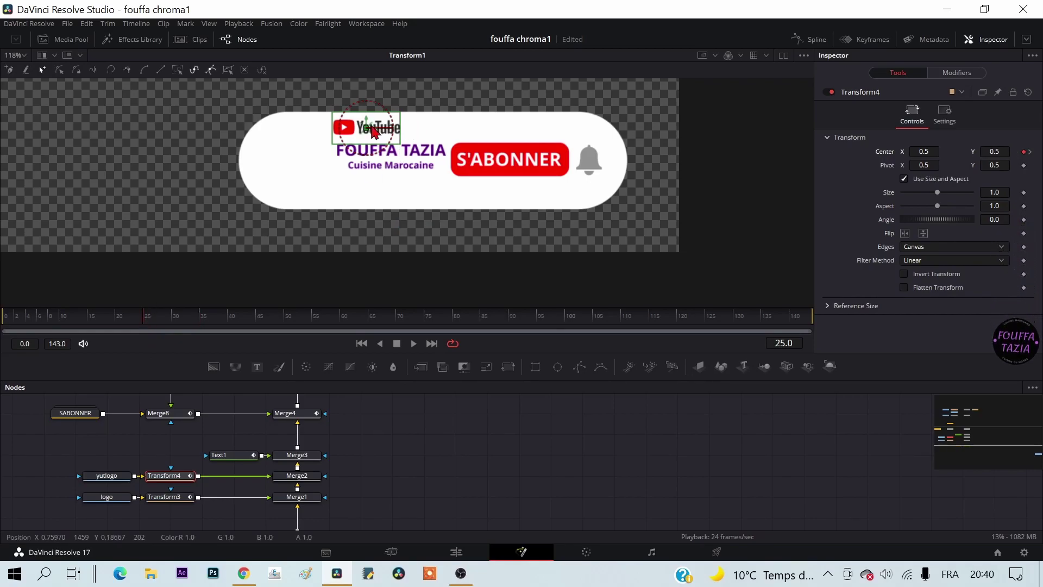
{"action": "left_click_drag", "start_coordinate": [369, 134], "coordinate": [209, 299]}
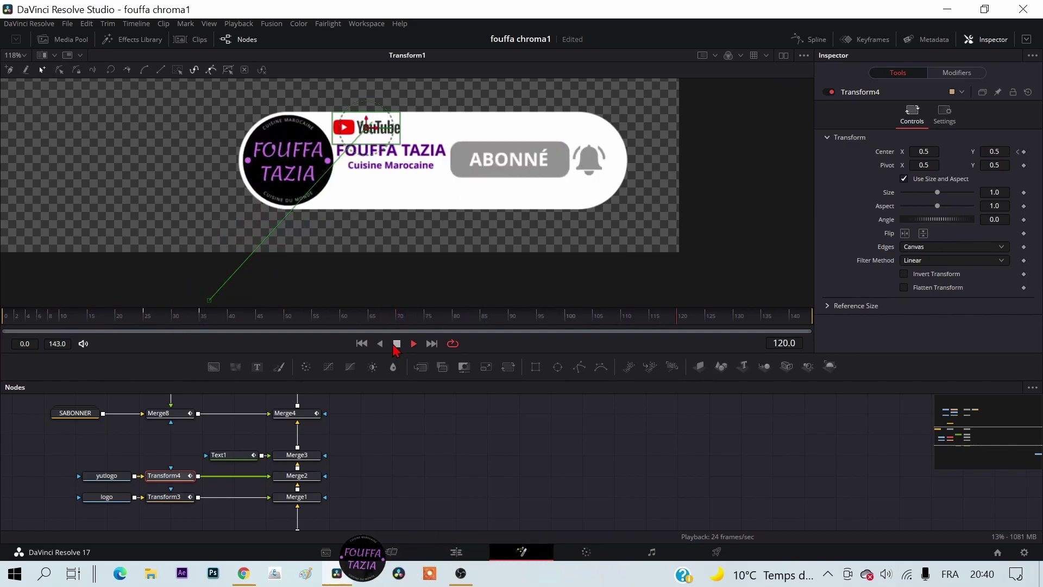
{"action": "left_click", "coordinate": [396, 345]}
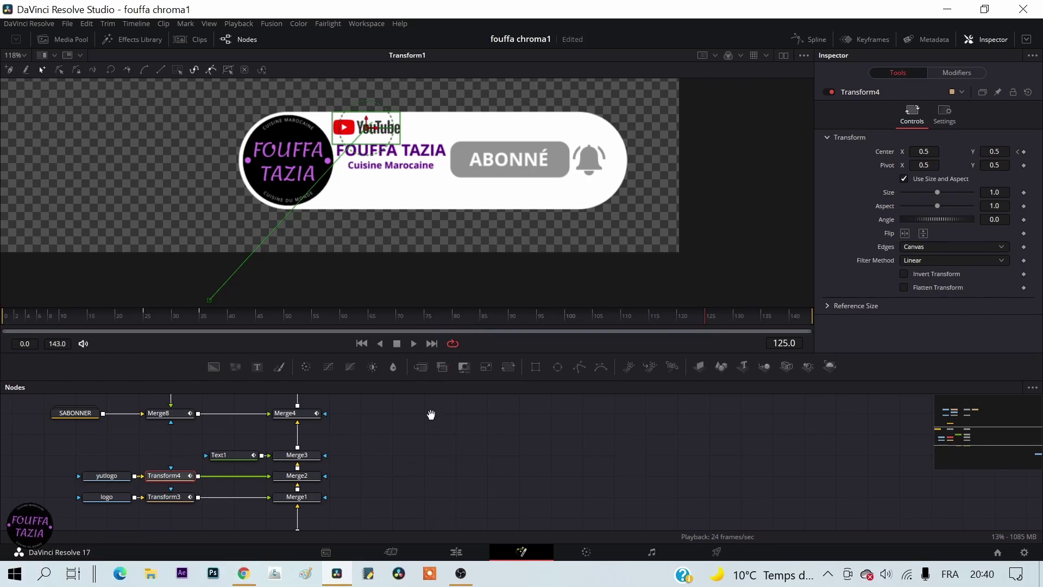
{"action": "scroll", "coordinate": [431, 415], "scroll_direction": "down", "scroll_amount": 5}
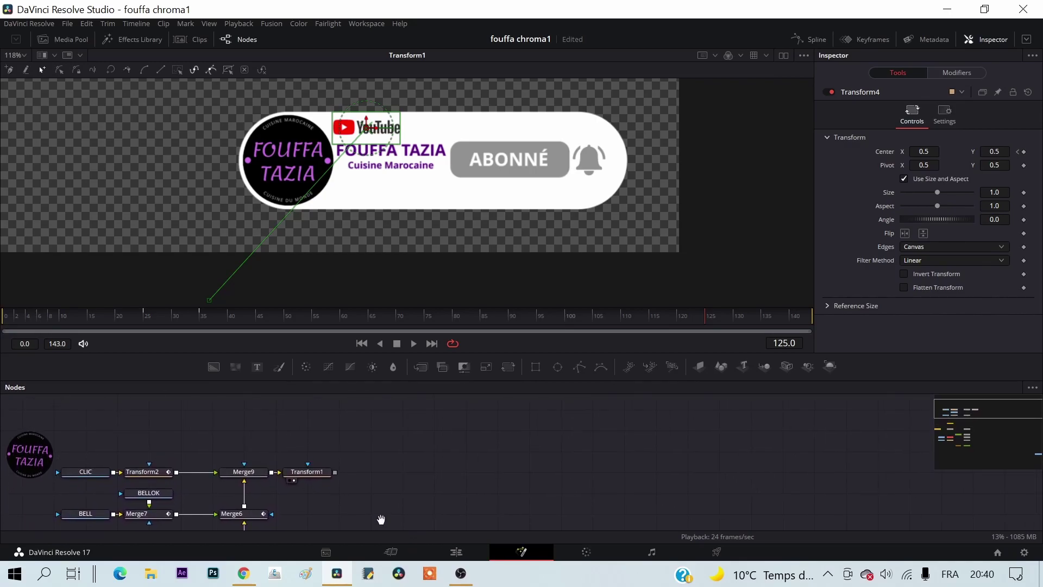
{"action": "left_click", "coordinate": [320, 471]}
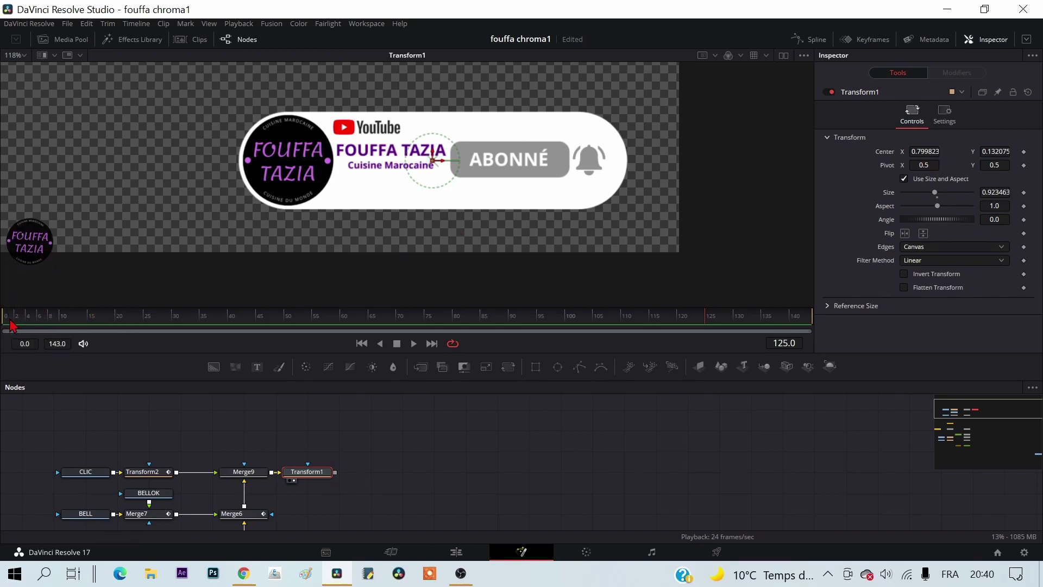
Step: Keyframe Transform1's Center at frames 125 and 30, save the project, and preview the ending
{"action": "left_click", "coordinate": [23, 324]}
{"action": "left_click_drag", "start_coordinate": [23, 325], "coordinate": [4, 325]}
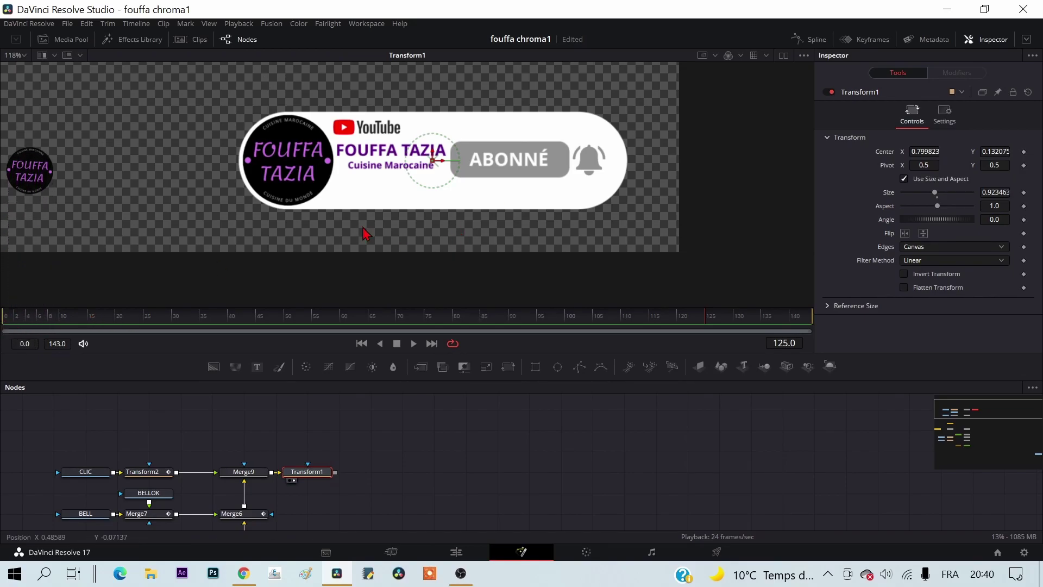
{"action": "left_click", "coordinate": [1023, 152]}
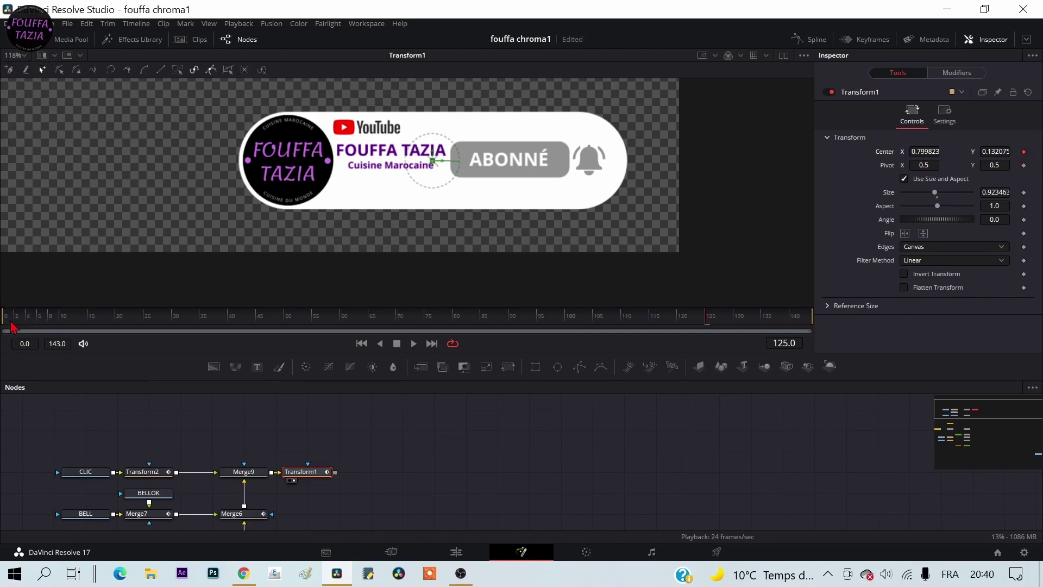
{"action": "mouse_move", "coordinate": [21, 325]}
{"action": "left_mouse_down"}
{"action": "mouse_move", "coordinate": [211, 324]}
{"action": "mouse_move", "coordinate": [178, 327]}
{"action": "left_mouse_up"}
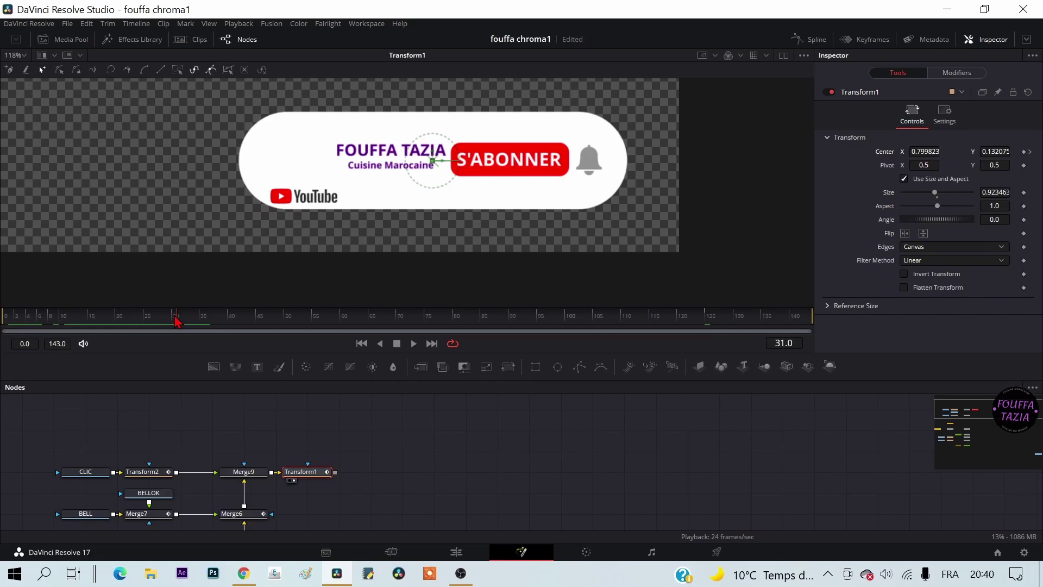
{"action": "left_click", "coordinate": [175, 322]}
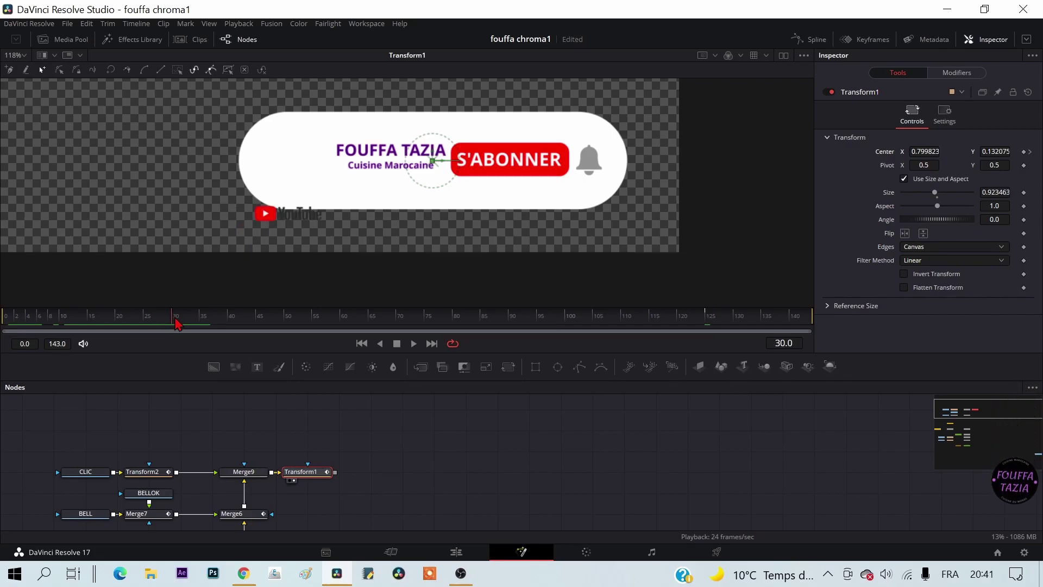
{"action": "mouse_move", "coordinate": [178, 325]}
{"action": "left_mouse_down"}
{"action": "mouse_move", "coordinate": [207, 324]}
{"action": "mouse_move", "coordinate": [178, 324]}
{"action": "left_mouse_up"}
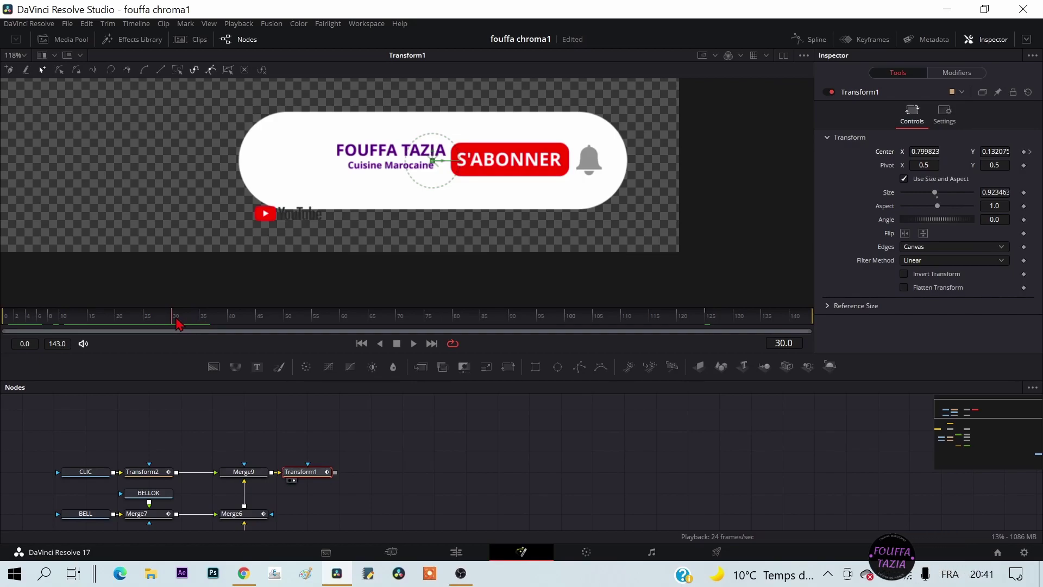
{"action": "key", "text": "ctrl+s"}
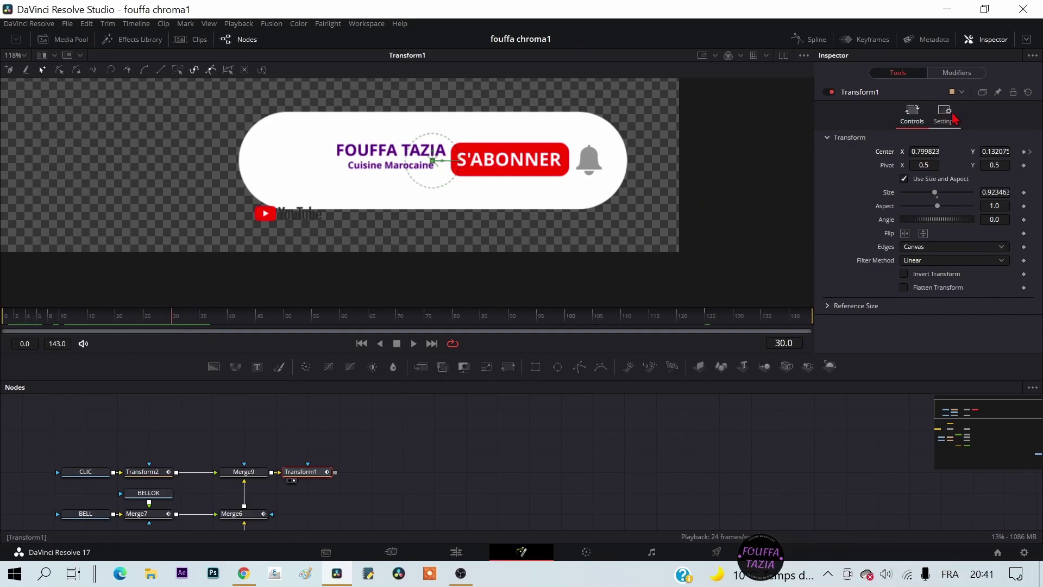
{"action": "left_click", "coordinate": [1024, 151]}
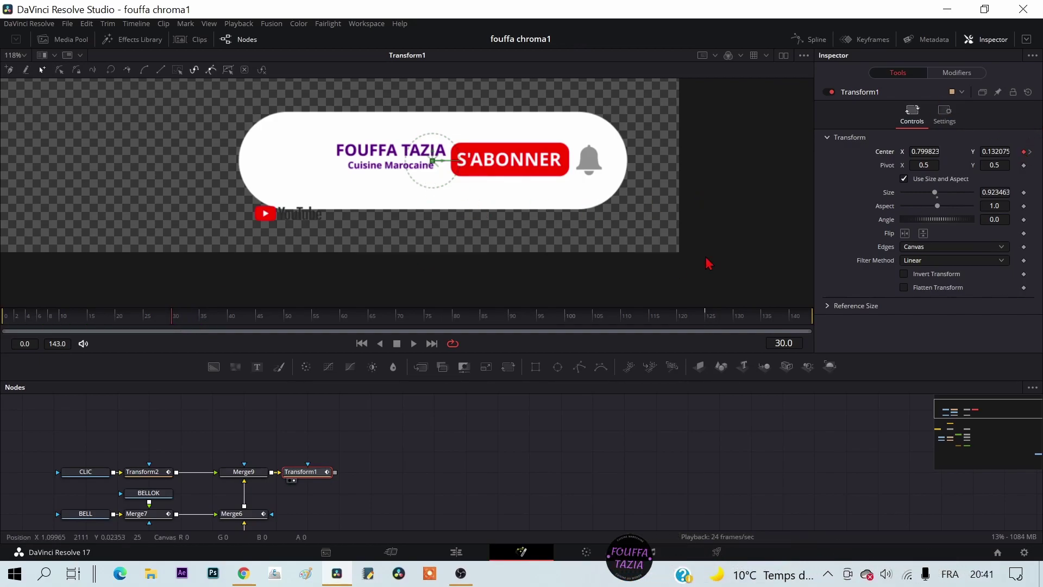
{"action": "mouse_move", "coordinate": [177, 326]}
{"action": "left_mouse_down"}
{"action": "mouse_move", "coordinate": [706, 328]}
{"action": "mouse_move", "coordinate": [604, 335]}
{"action": "left_mouse_up"}
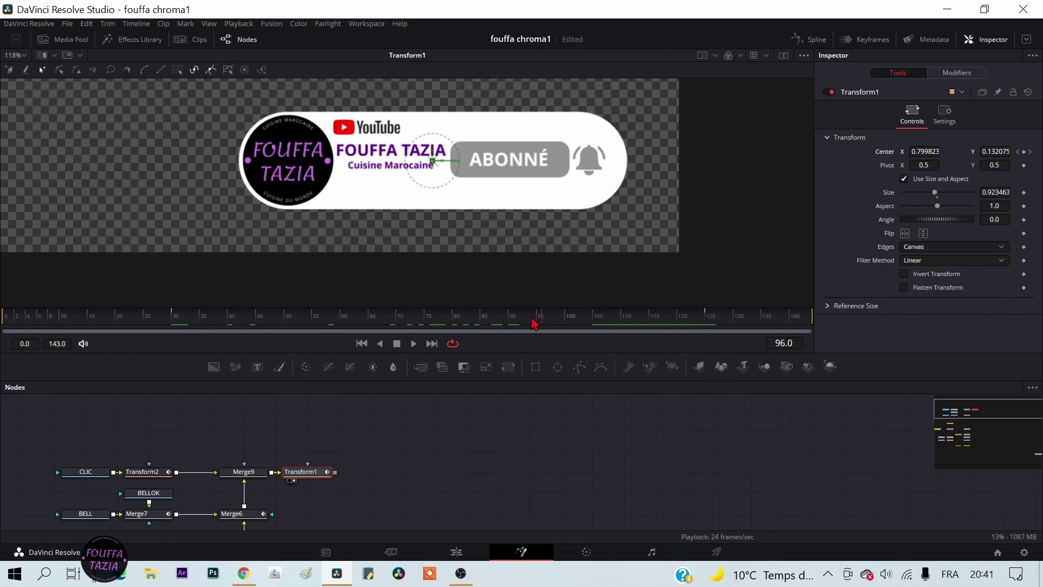
{"action": "mouse_move", "coordinate": [604, 335]}
{"action": "left_mouse_down"}
{"action": "mouse_move", "coordinate": [455, 329]}
{"action": "mouse_move", "coordinate": [620, 325]}
{"action": "left_mouse_up"}
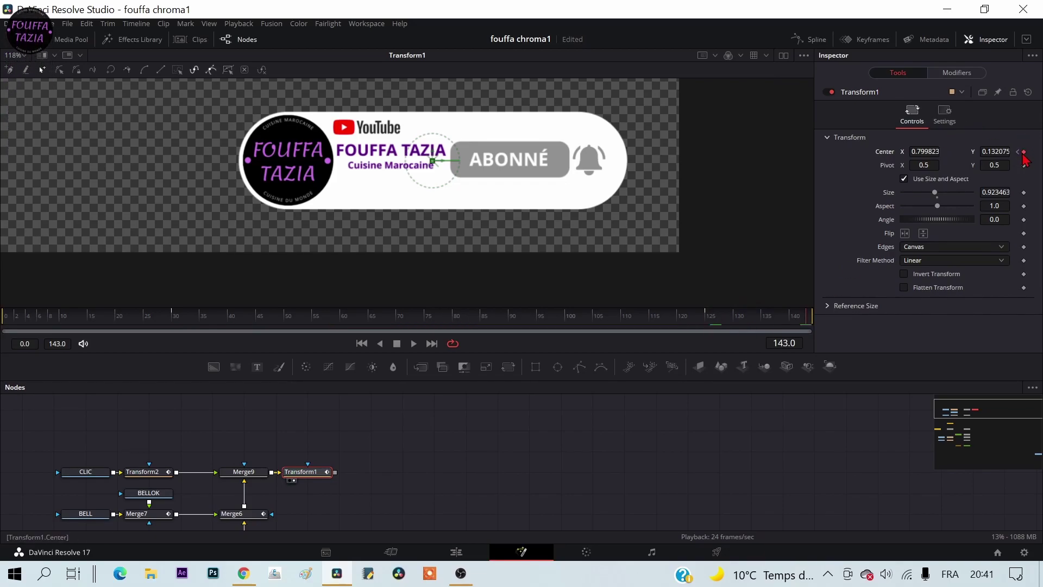
Step: Keyframe Transform1 off-frame lower right at frame 143 and lower left at frame 0, then play it back
{"action": "left_click", "coordinate": [1024, 152]}
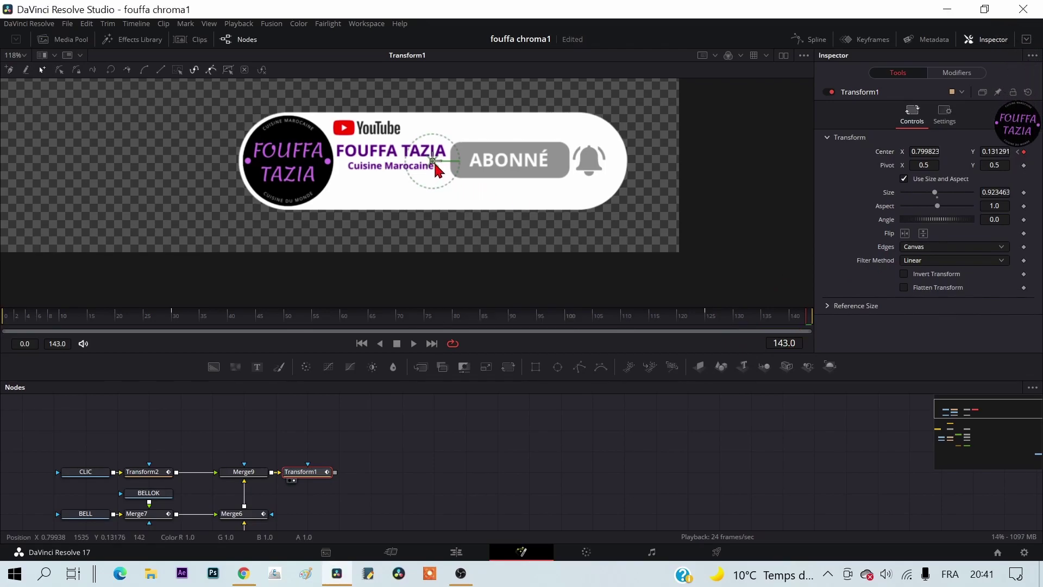
{"action": "left_click_drag", "start_coordinate": [438, 169], "coordinate": [630, 334]}
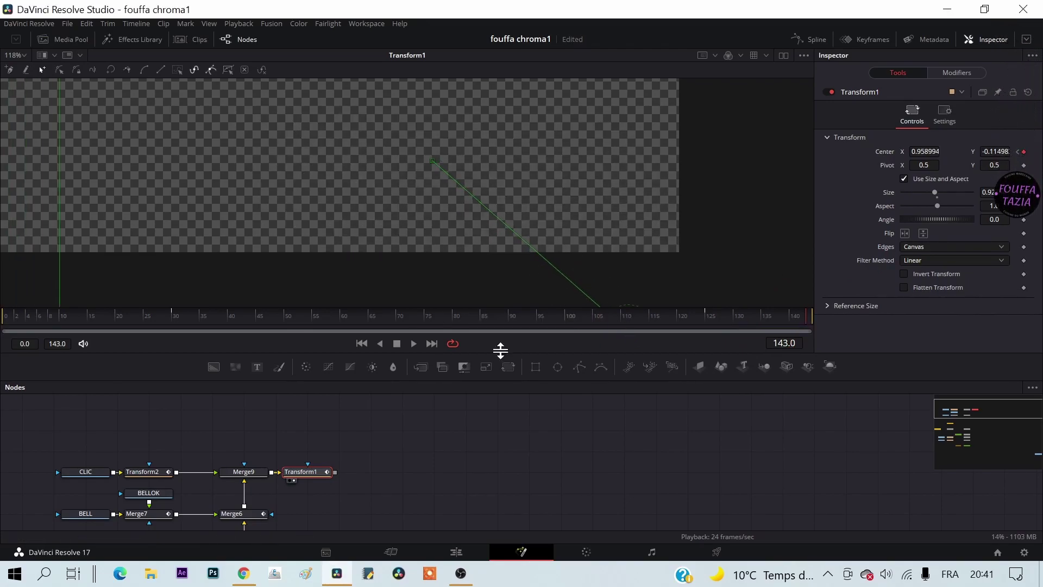
{"action": "left_click", "coordinate": [5, 320]}
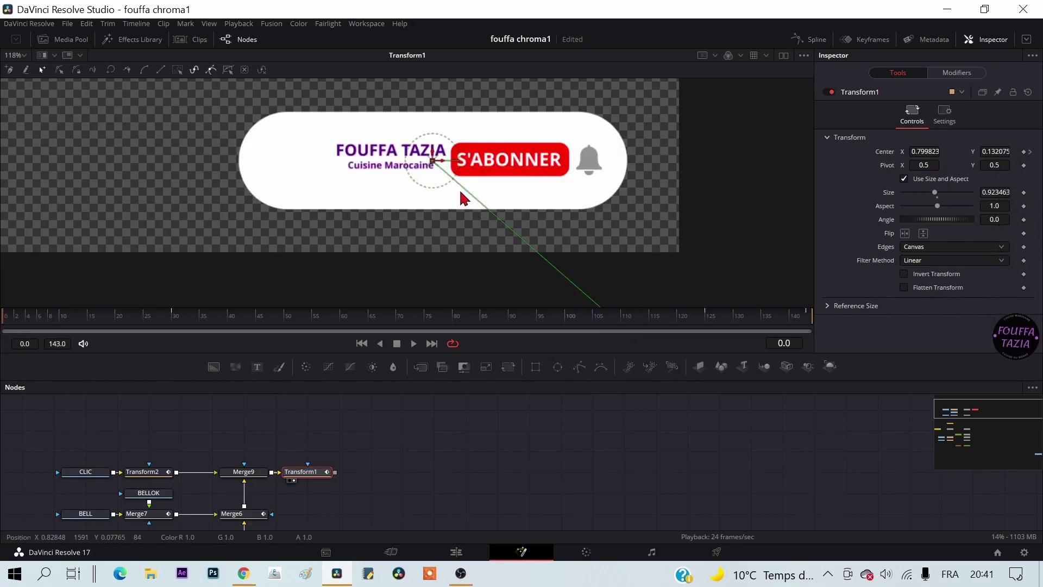
{"action": "left_click_drag", "start_coordinate": [433, 166], "coordinate": [196, 333]}
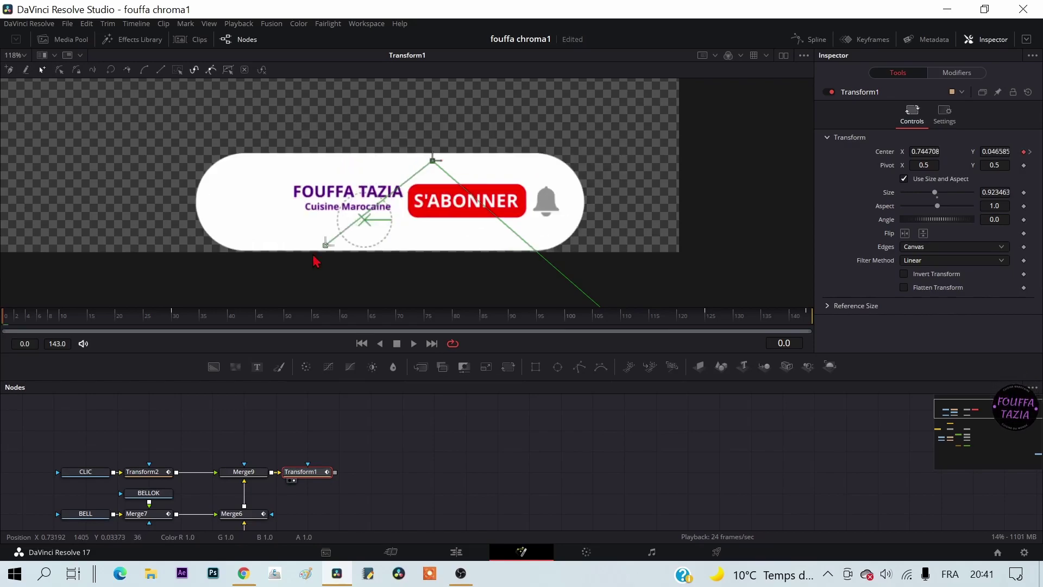
{"action": "left_click", "coordinate": [415, 344]}
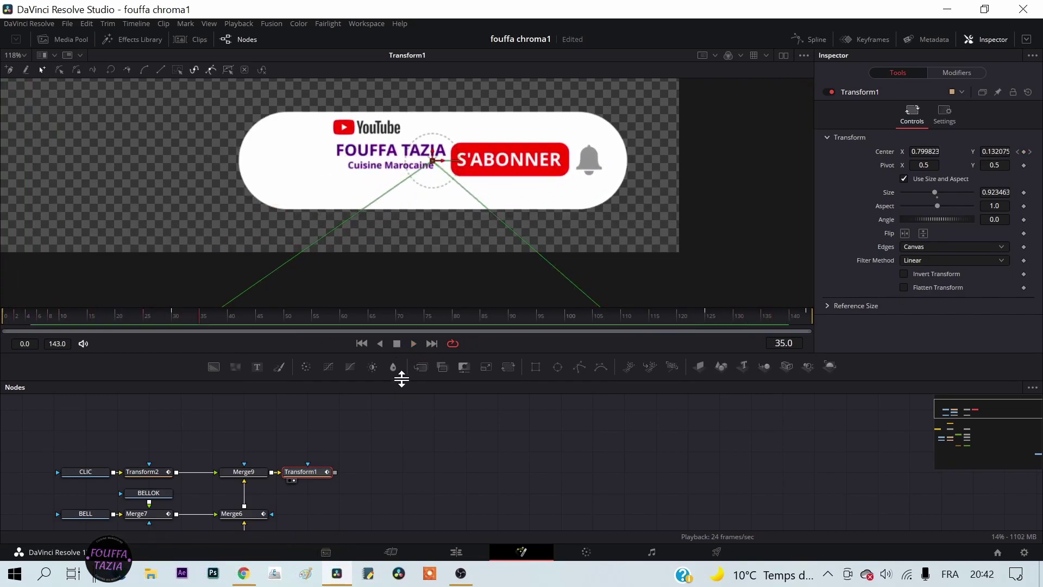
{"action": "mouse_move", "coordinate": [402, 380]}
{"action": "left_mouse_down"}
{"action": "mouse_move", "coordinate": [386, 73]}
{"action": "mouse_move", "coordinate": [392, 161]}
{"action": "left_mouse_up"}
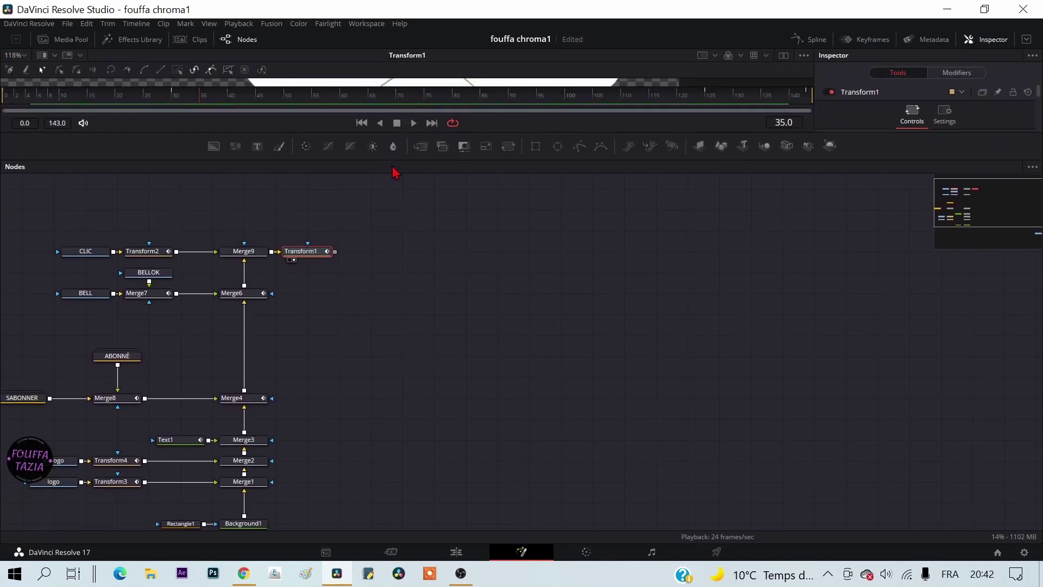
Step: Place MediaOut1 beside Transform1, connect Transform1's output to it, and return to the Edit page
{"action": "scroll", "coordinate": [690, 415], "scroll_direction": "down", "scroll_amount": 3}
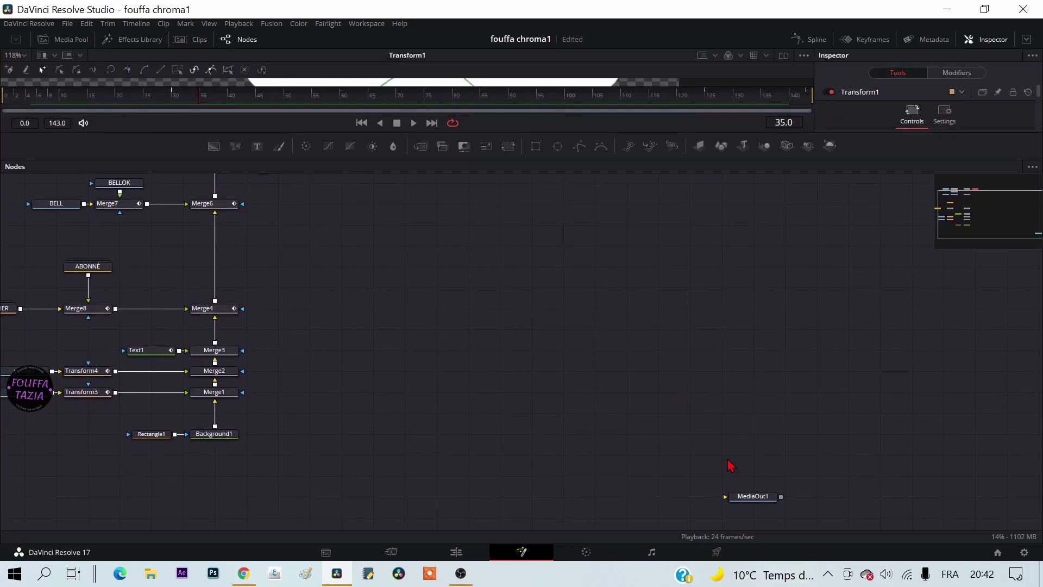
{"action": "left_click_drag", "start_coordinate": [762, 503], "coordinate": [477, 214]}
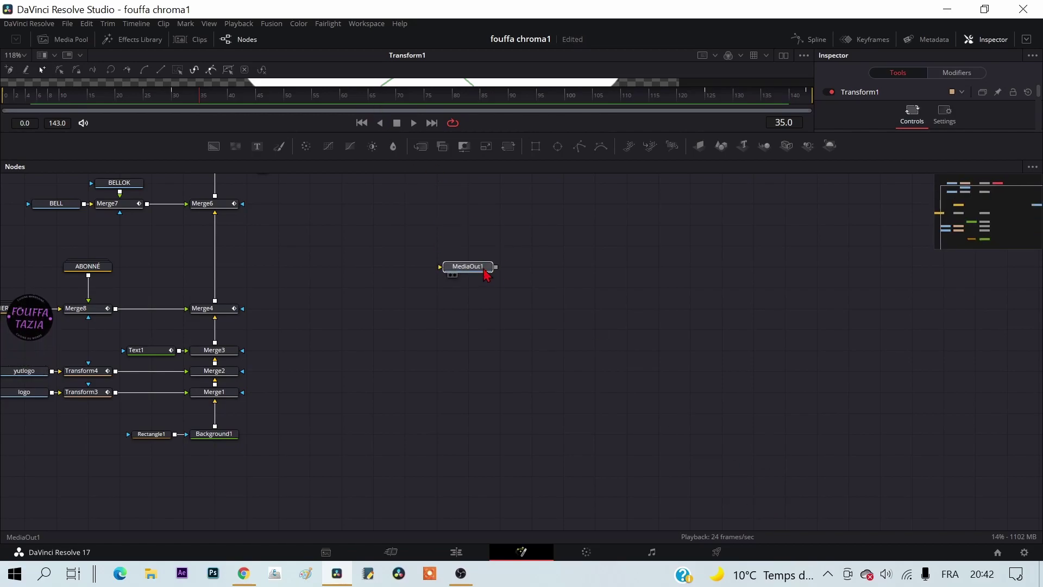
{"action": "left_click_drag", "start_coordinate": [383, 273], "coordinate": [629, 511]}
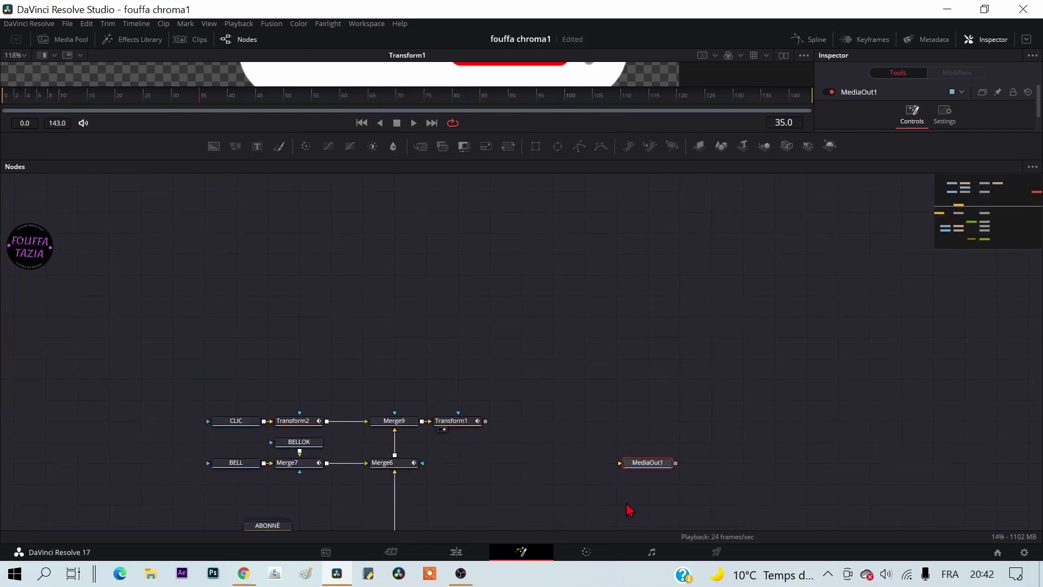
{"action": "mouse_move", "coordinate": [650, 466]}
{"action": "left_mouse_down"}
{"action": "mouse_move", "coordinate": [580, 407]}
{"action": "mouse_move", "coordinate": [581, 430]}
{"action": "left_mouse_up"}
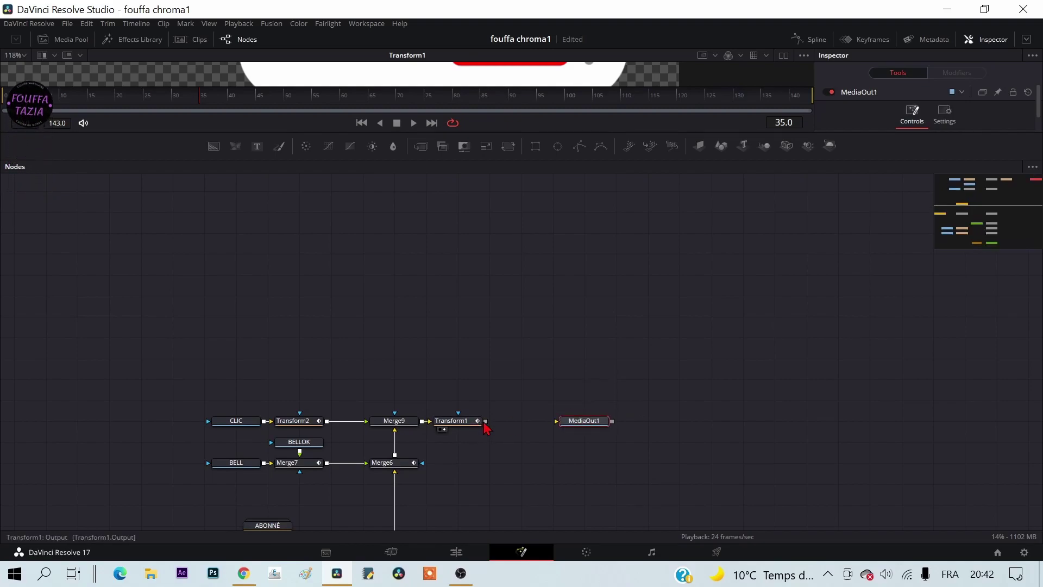
{"action": "left_click_drag", "start_coordinate": [487, 422], "coordinate": [563, 425]}
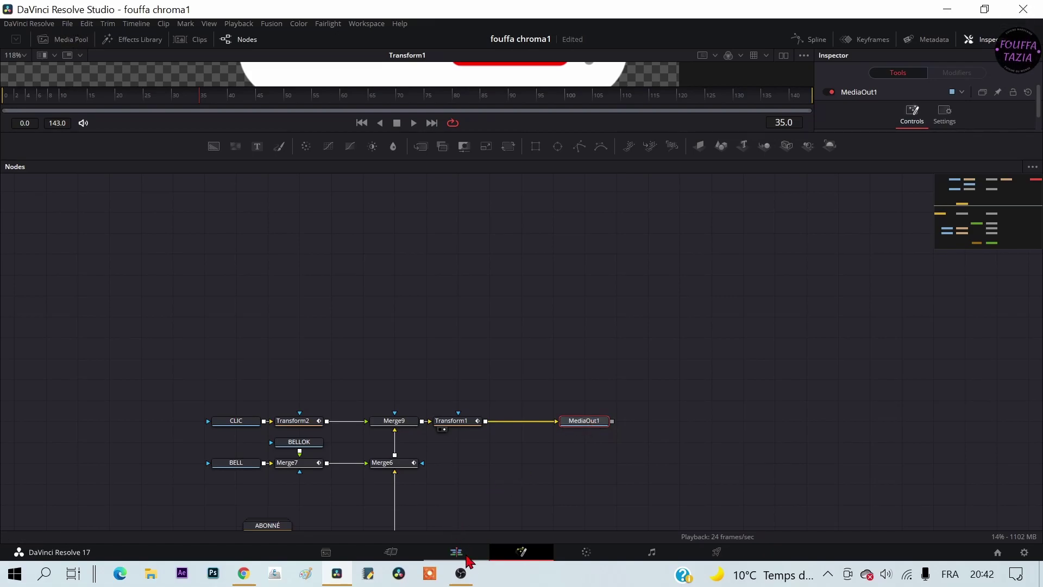
{"action": "left_click", "coordinate": [467, 558]}
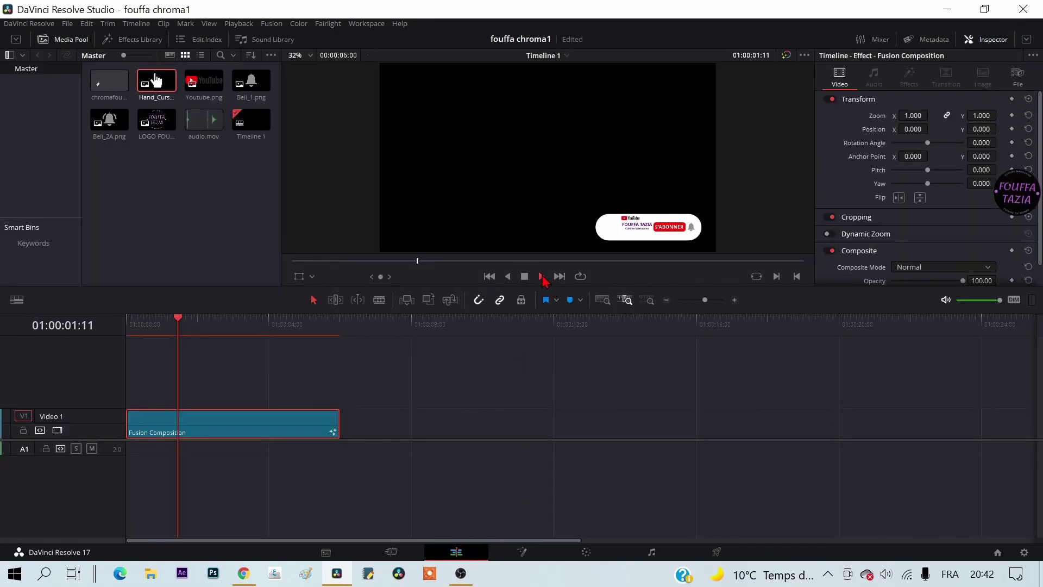
Step: Preview the lower-third and drag audio.mov from the Media Pool onto Audio 1
{"action": "left_click", "coordinate": [542, 277]}
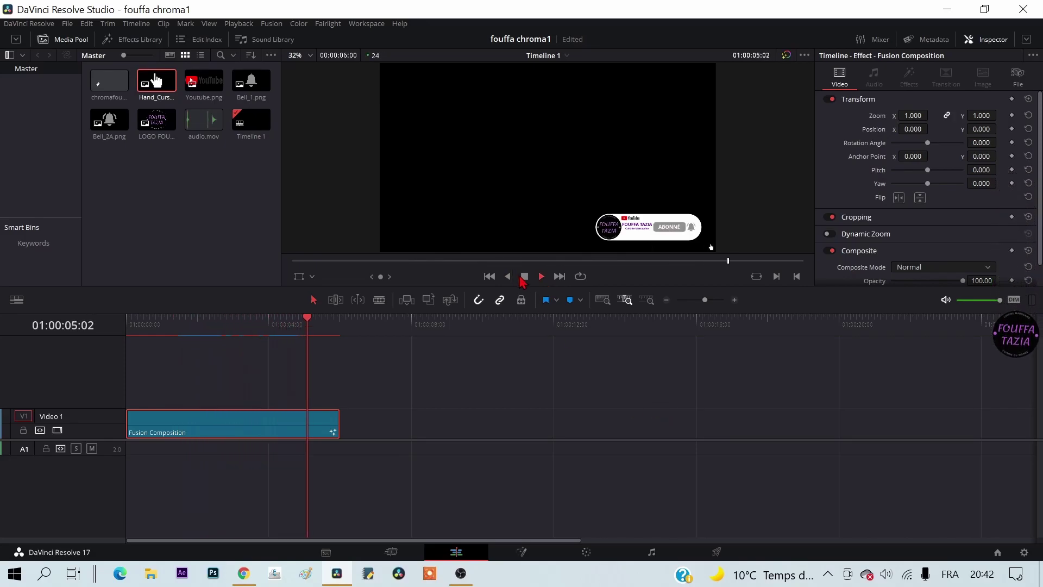
{"action": "left_click_drag", "start_coordinate": [339, 321], "coordinate": [124, 330]}
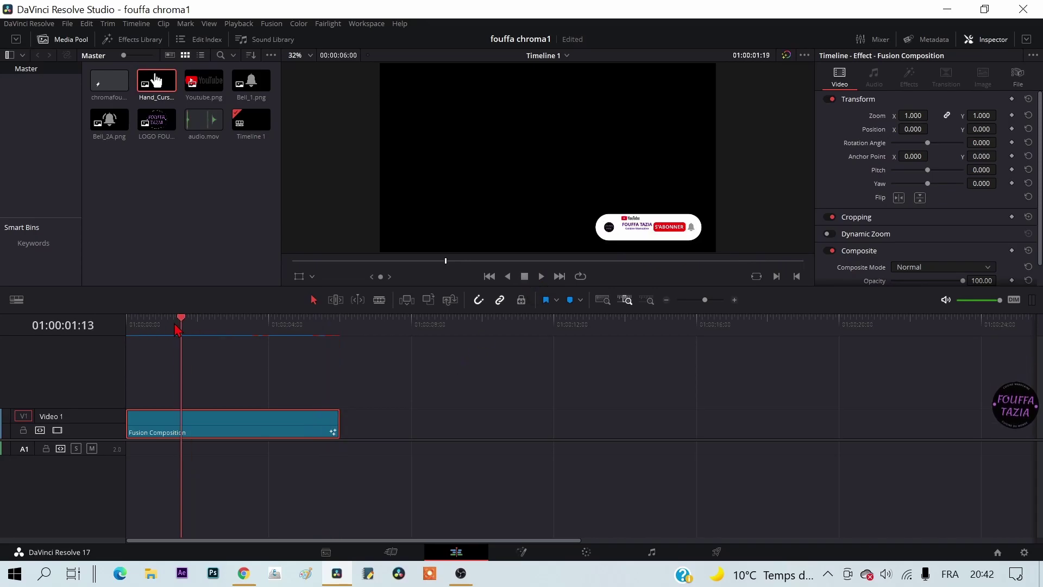
{"action": "left_click", "coordinate": [199, 126]}
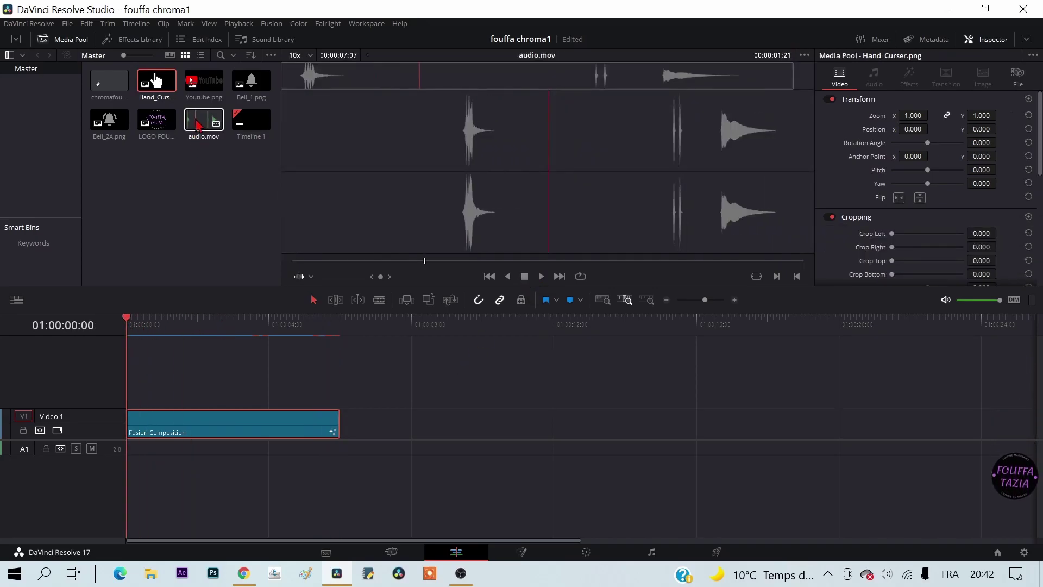
{"action": "mouse_move", "coordinate": [199, 126]}
{"action": "left_mouse_down"}
{"action": "mouse_move", "coordinate": [132, 461]}
{"action": "mouse_move", "coordinate": [133, 447]}
{"action": "left_mouse_up"}
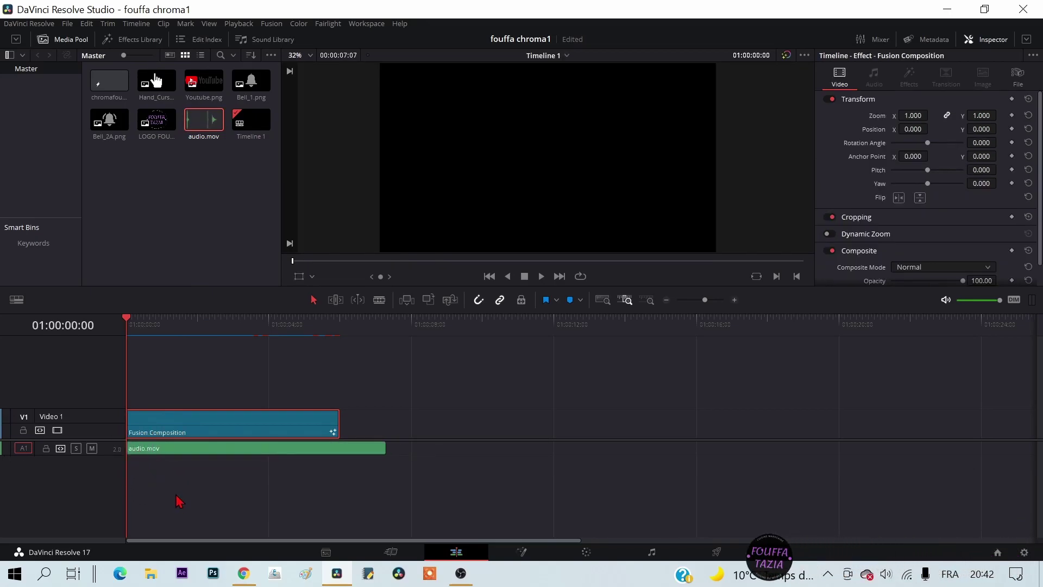
Step: Zoom into the timeline and make the Audio 1 track taller to show the waveform
{"action": "left_click", "coordinate": [734, 302]}
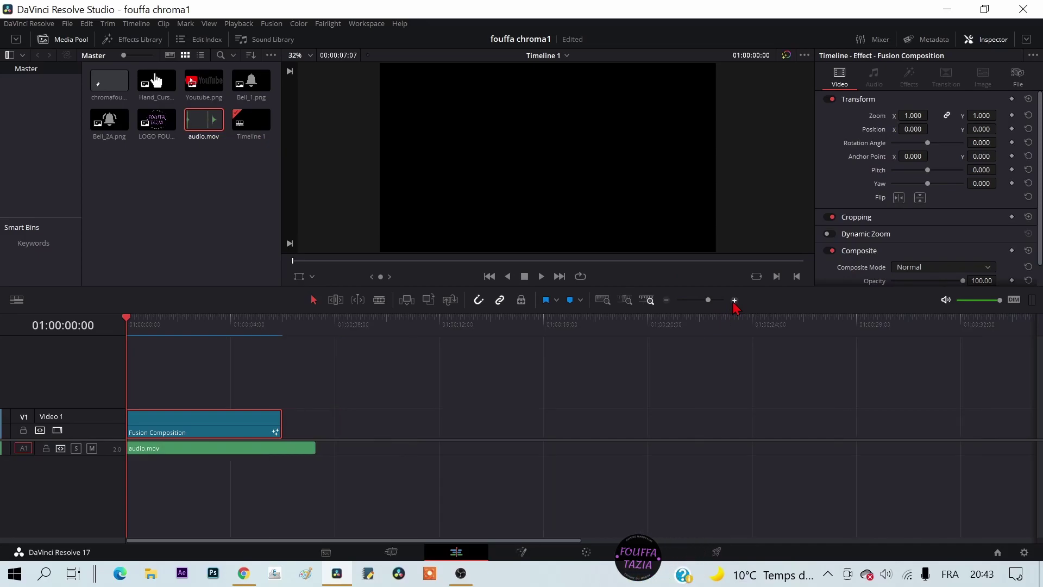
{"action": "left_click", "coordinate": [734, 301]}
{"action": "left_click", "coordinate": [734, 301]}
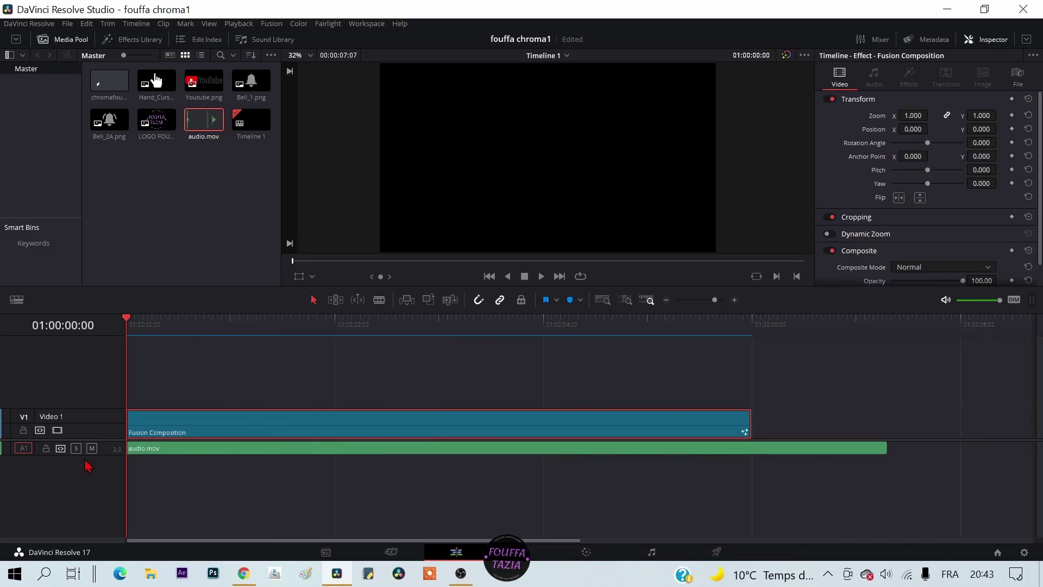
{"action": "left_click_drag", "start_coordinate": [102, 452], "coordinate": [98, 525]}
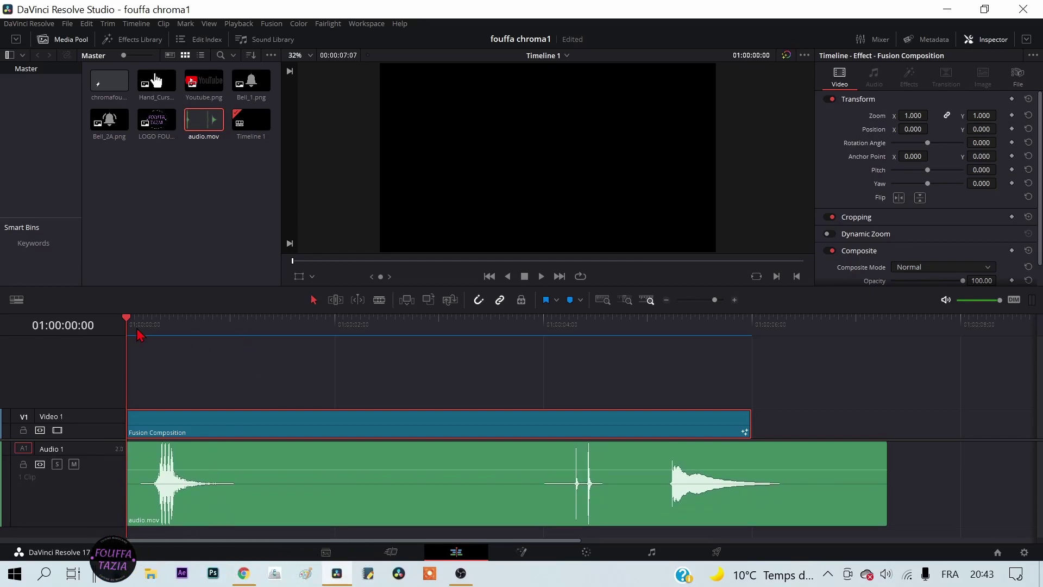
{"action": "left_click_drag", "start_coordinate": [131, 324], "coordinate": [141, 327]}
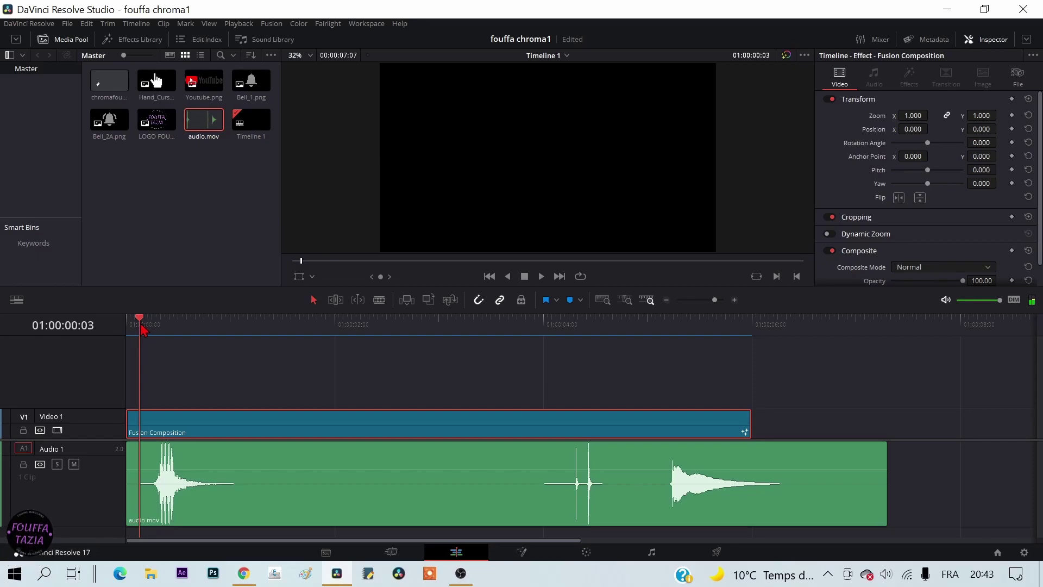
Step: With the blade tool, split the audio.mov clip near the start and at 01:00:01:00
{"action": "left_click", "coordinate": [169, 500]}
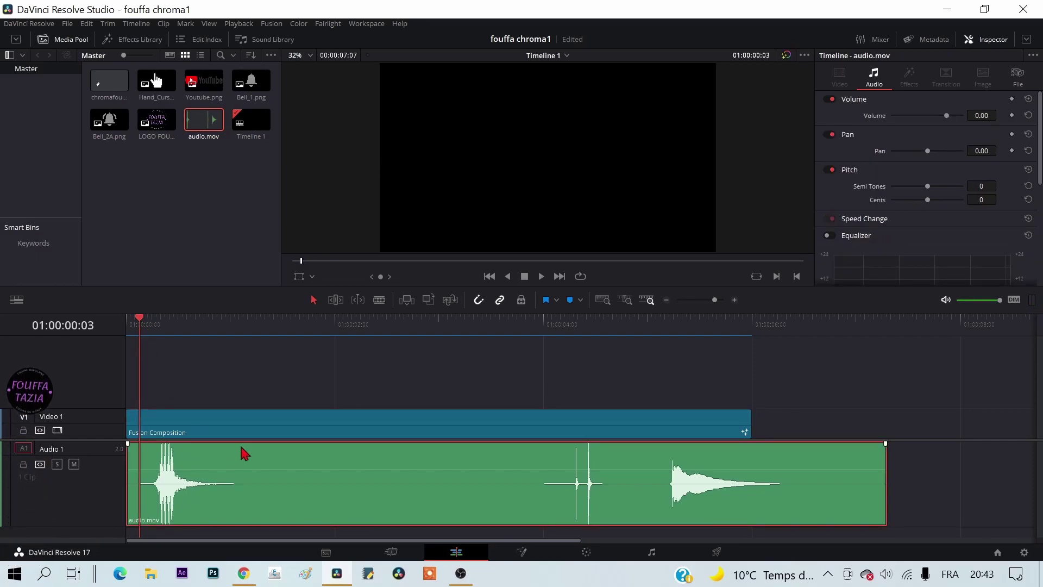
{"action": "left_click", "coordinate": [380, 300]}
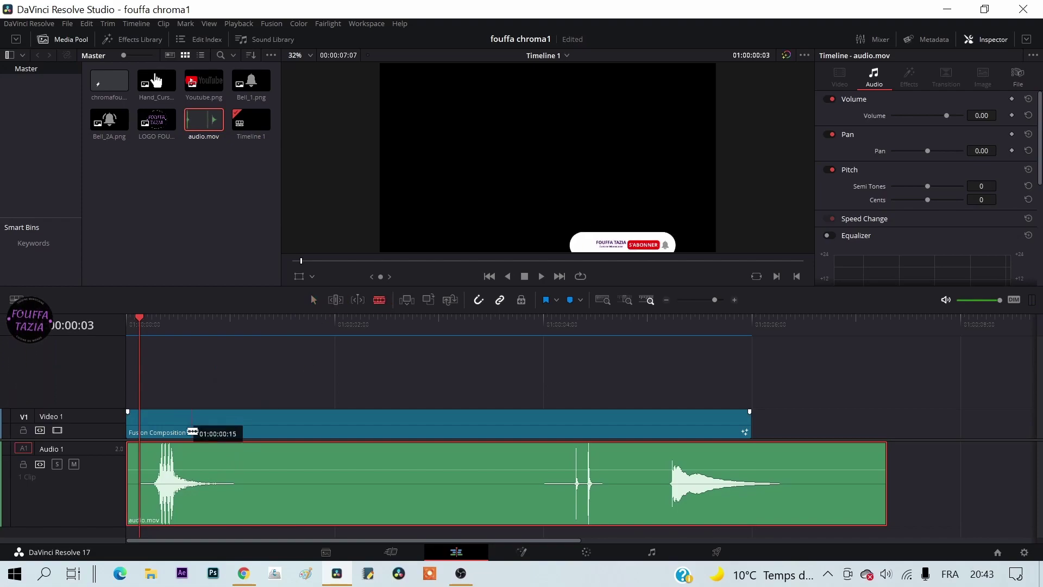
{"action": "left_click", "coordinate": [147, 467]}
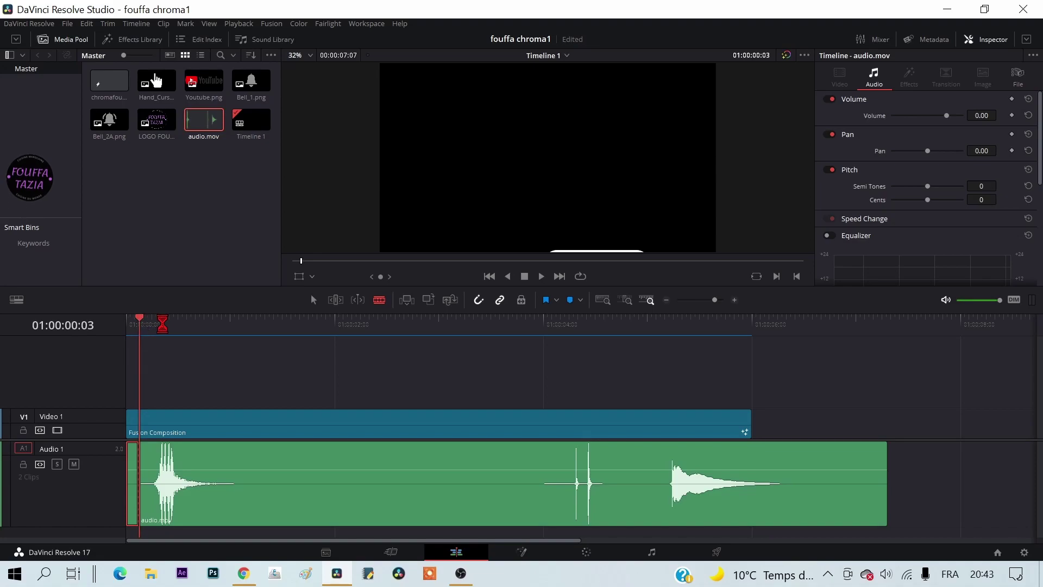
{"action": "left_click", "coordinate": [205, 325]}
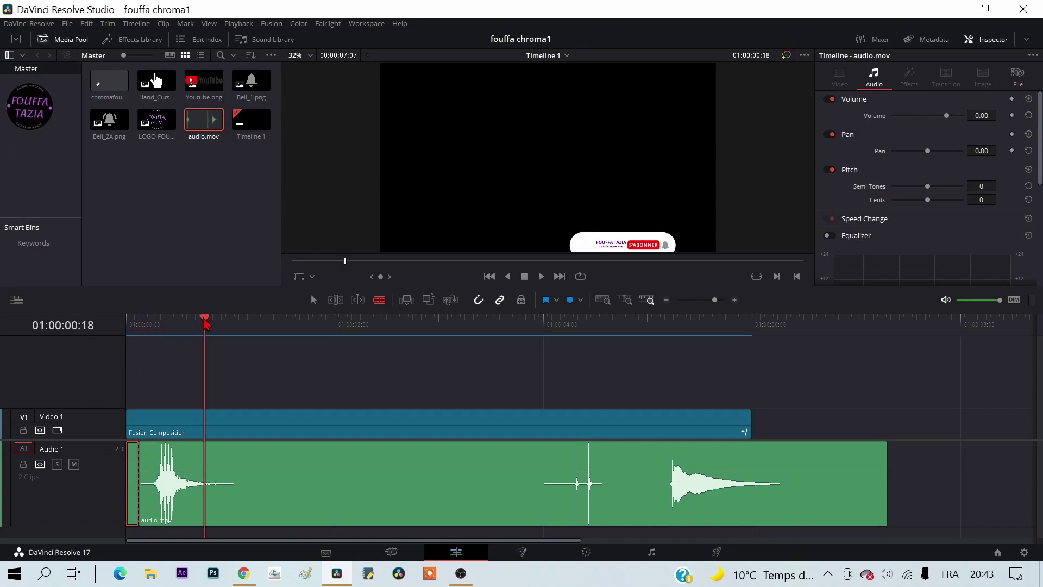
{"action": "left_click_drag", "start_coordinate": [205, 321], "coordinate": [232, 327]}
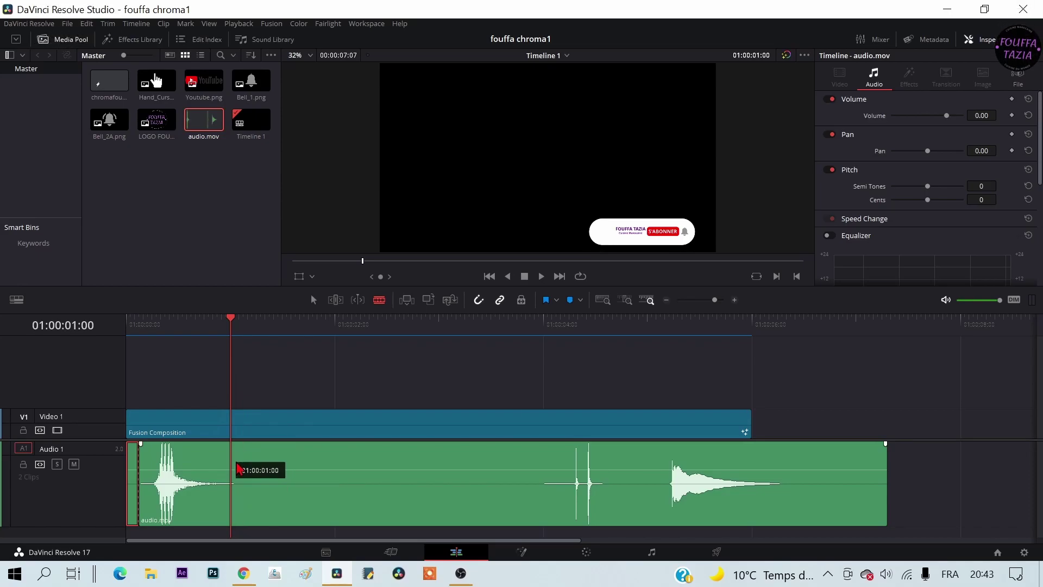
{"action": "left_click", "coordinate": [239, 484]}
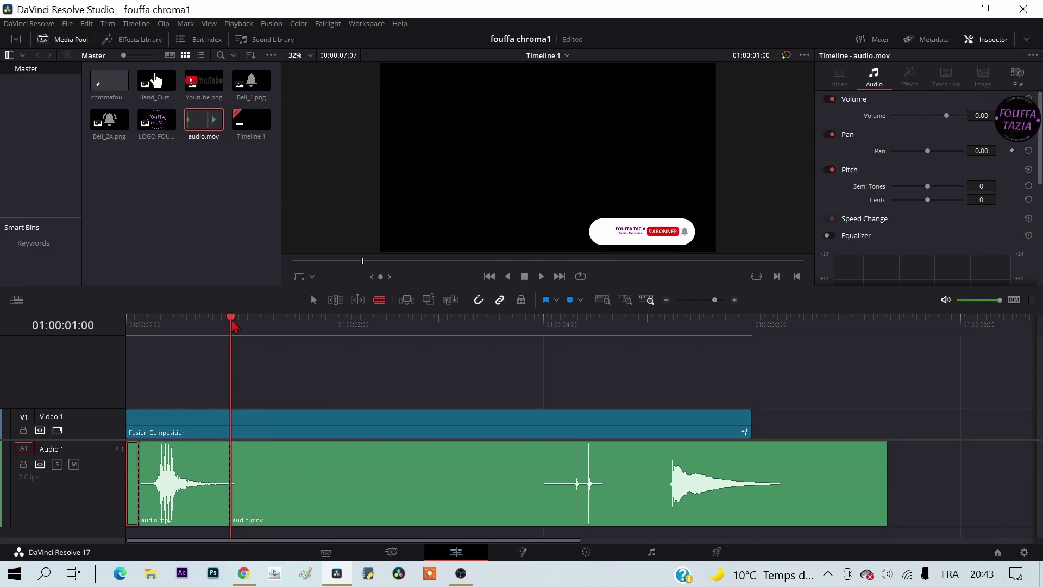
Step: Split the audio clip with Ctrl+B at 01:00:04:00, 01:00:04:14 and 01:00:05:05
{"action": "left_click_drag", "start_coordinate": [226, 313], "coordinate": [548, 353]}
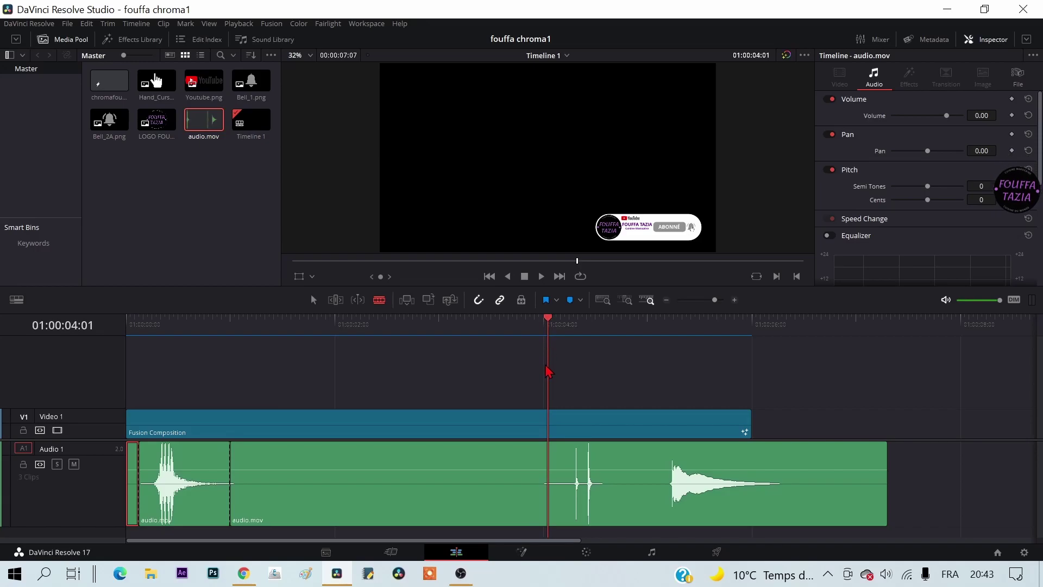
{"action": "left_click_drag", "start_coordinate": [552, 324], "coordinate": [548, 324]}
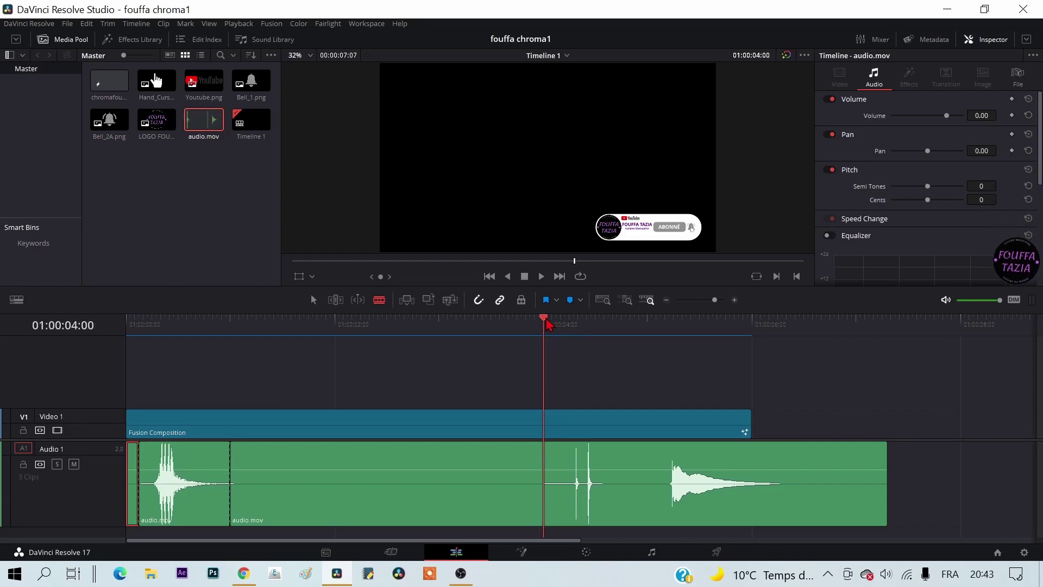
{"action": "key", "text": "ctrl+b"}
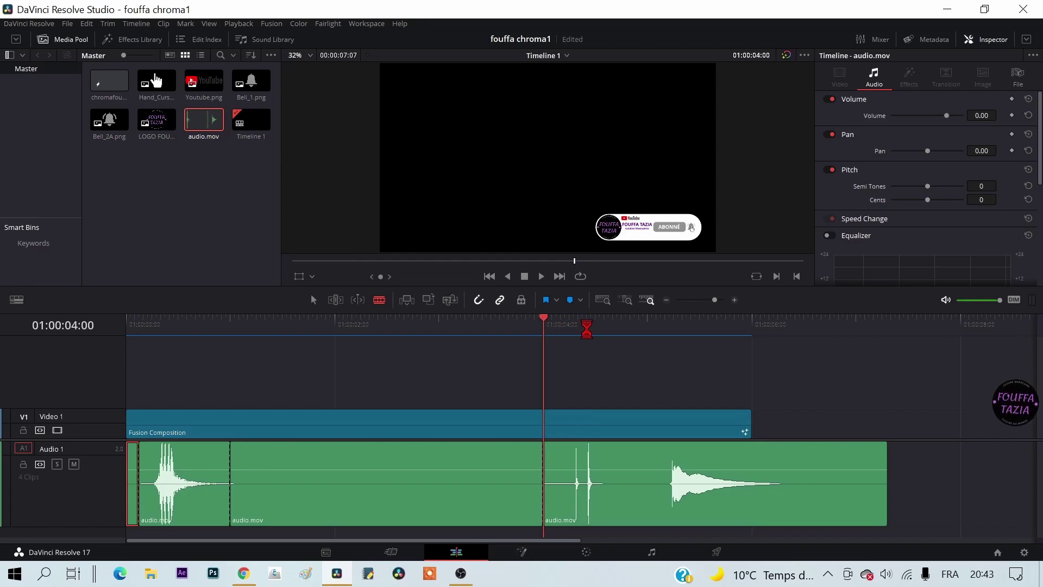
{"action": "left_click_drag", "start_coordinate": [586, 329], "coordinate": [610, 331]}
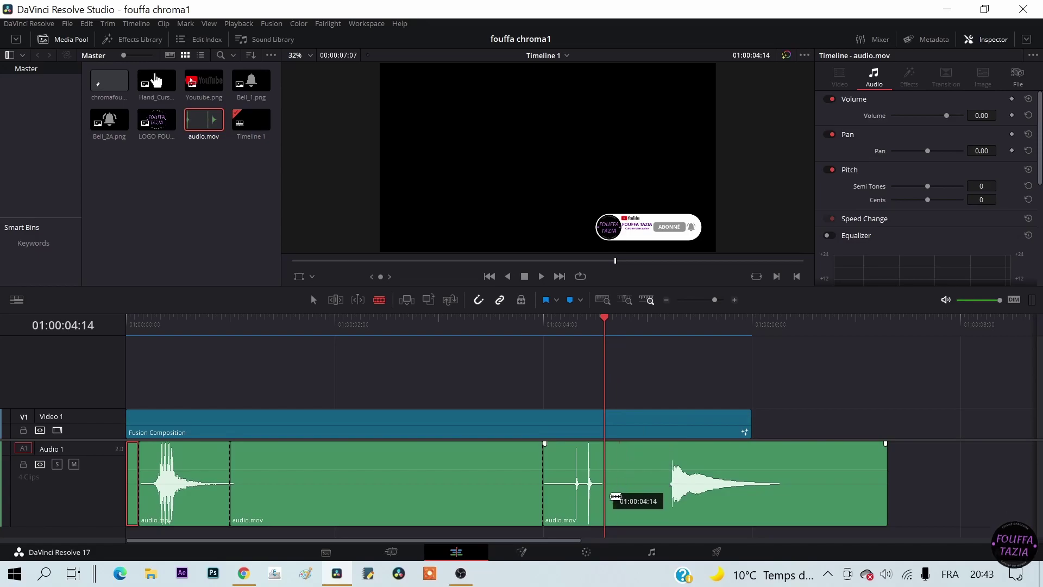
{"action": "key", "text": "ctrl+b"}
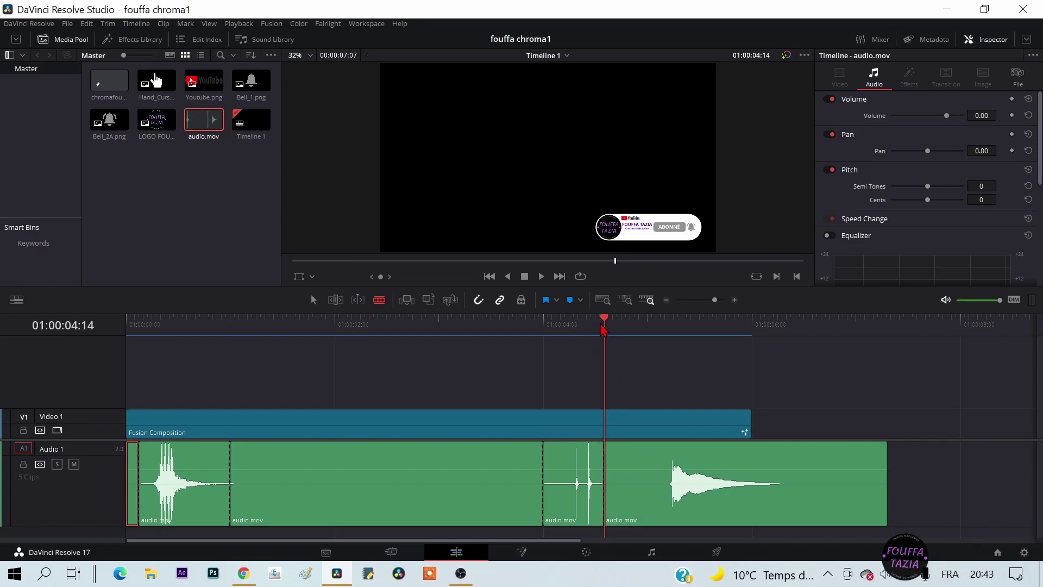
{"action": "left_click_drag", "start_coordinate": [607, 326], "coordinate": [672, 345]}
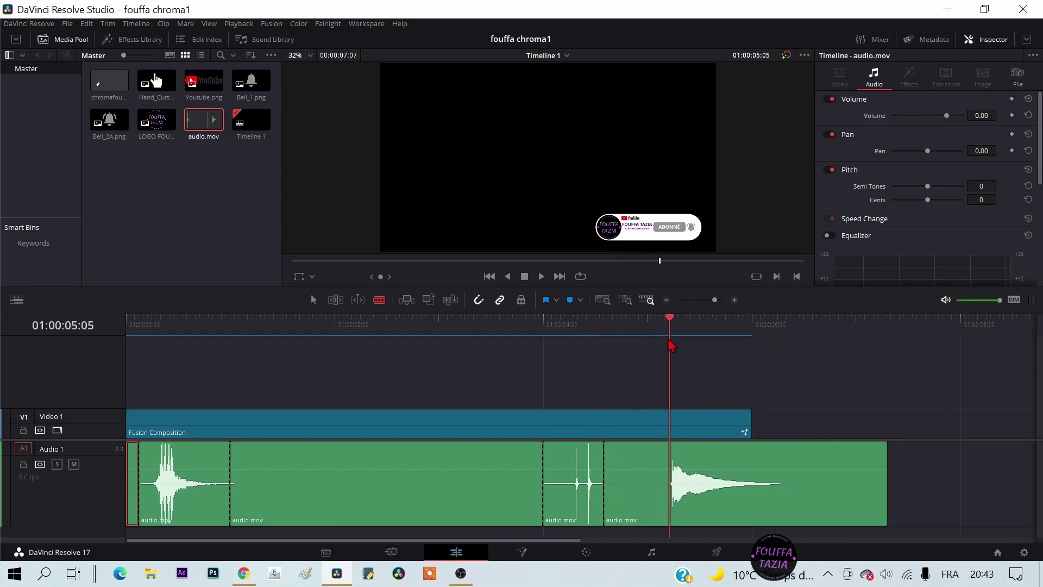
{"action": "key", "text": "ctrl+b"}
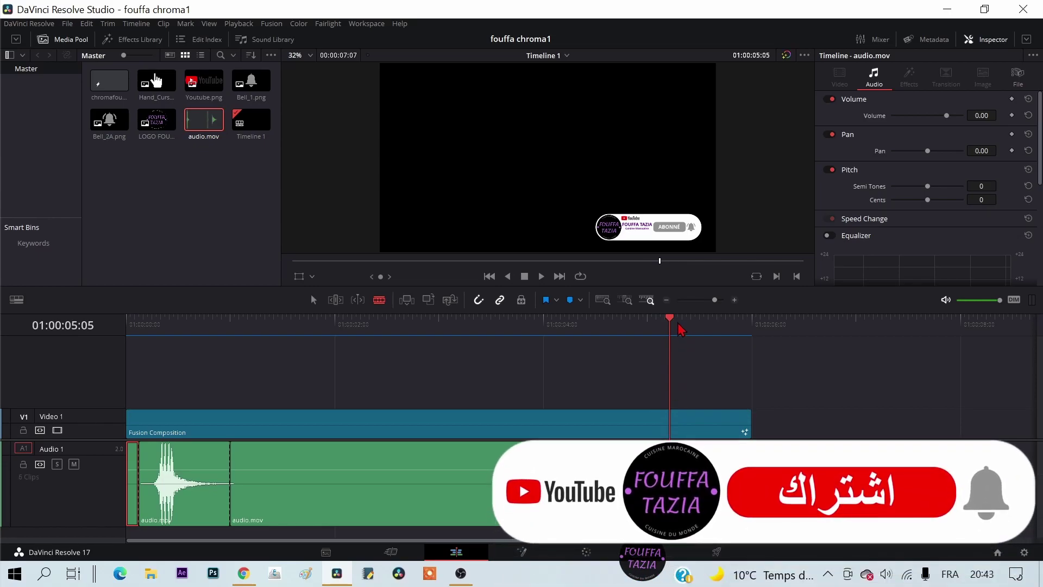
Step: Cut the last audio clip around 01:00:06:07
{"action": "left_click", "coordinate": [713, 339]}
{"action": "left_click", "coordinate": [790, 374]}
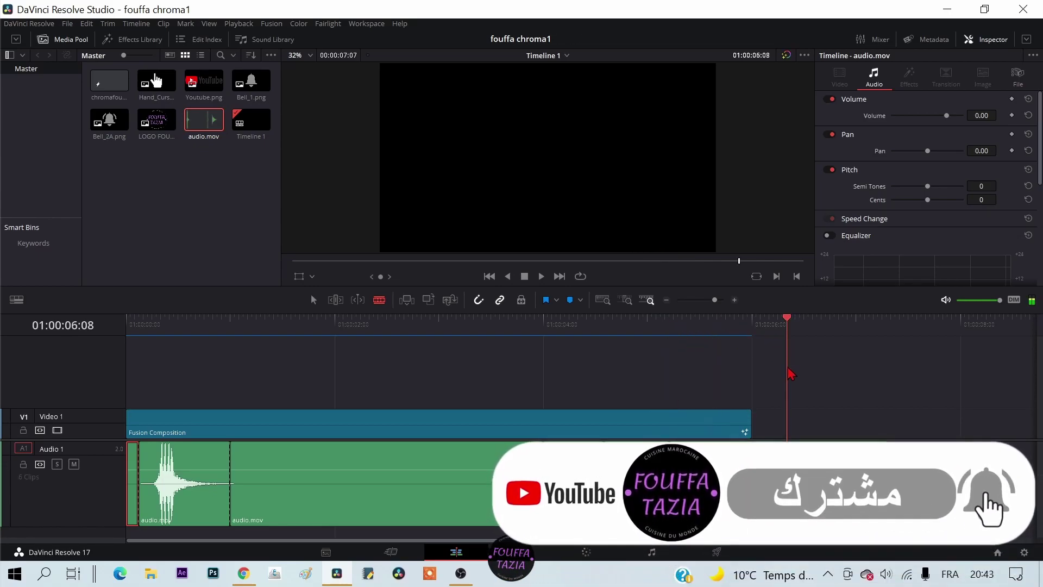
{"action": "left_click_drag", "start_coordinate": [791, 374], "coordinate": [783, 381]}
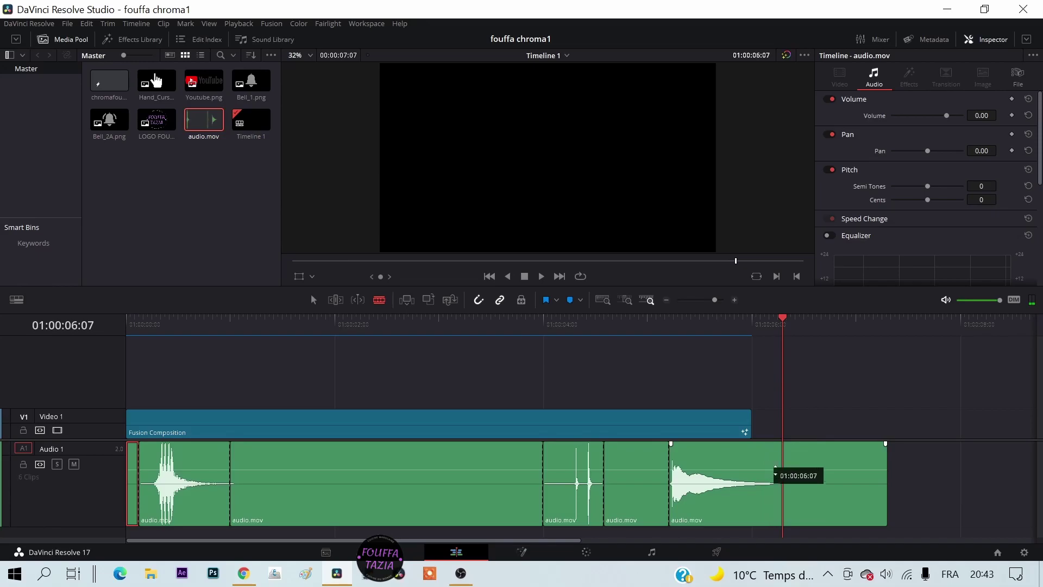
{"action": "left_click", "coordinate": [793, 486]}
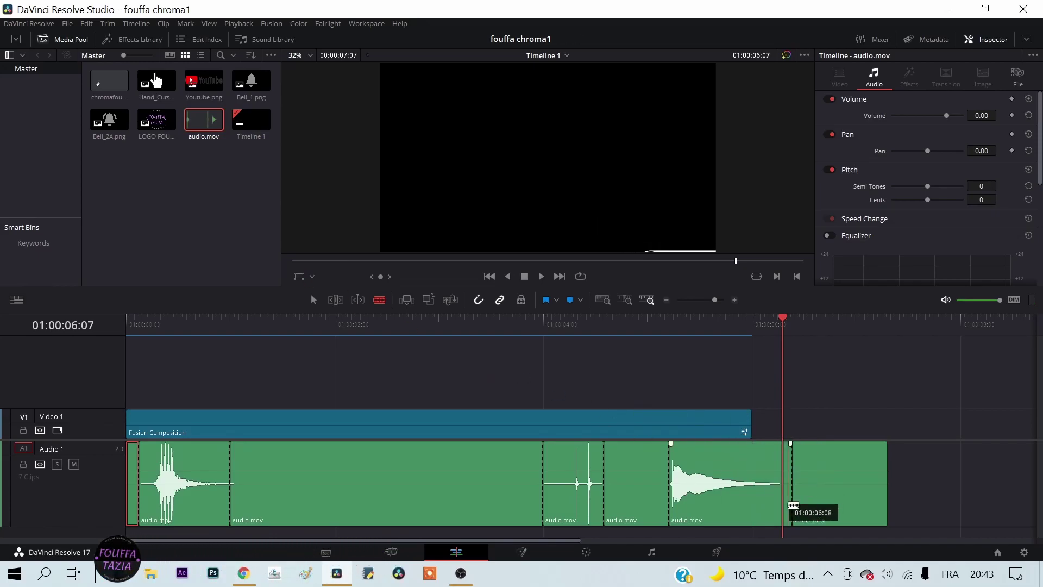
{"action": "left_click", "coordinate": [783, 505]}
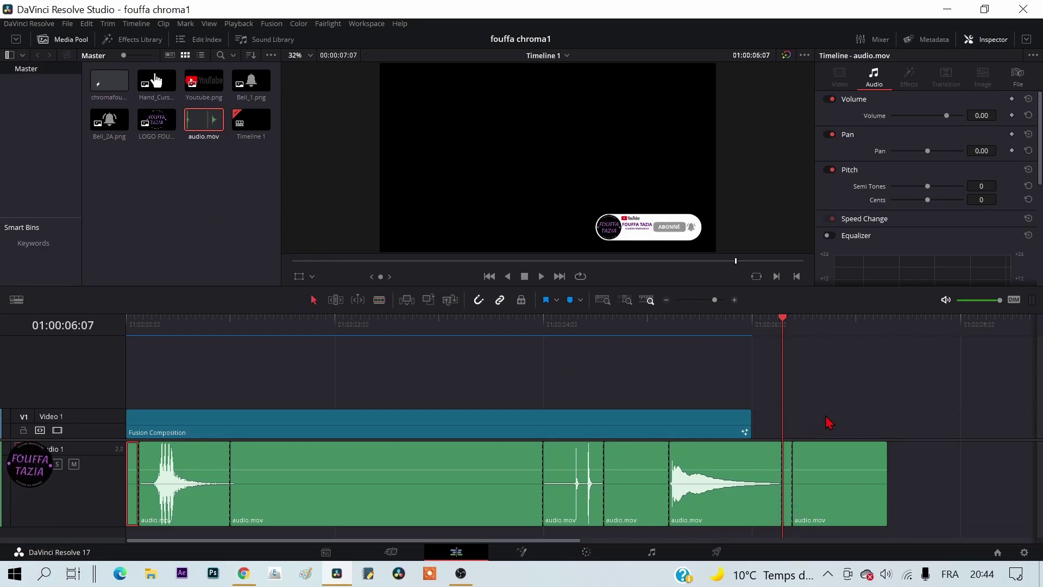
Step: Delete the leftover end pieces, the short clip, the long middle clip and the tiny starting clip
{"action": "left_click_drag", "start_coordinate": [826, 416], "coordinate": [787, 495]}
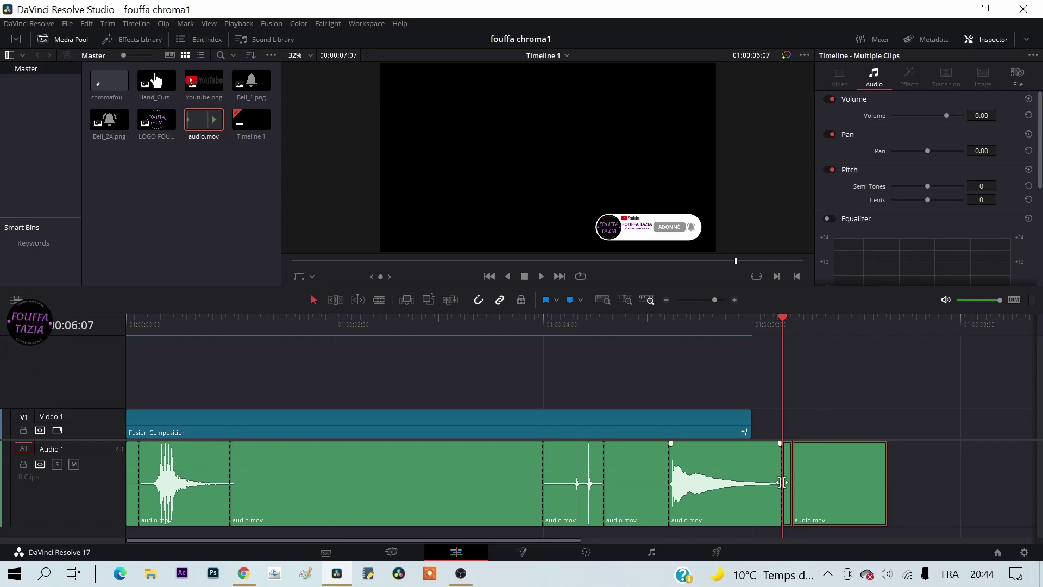
{"action": "key", "text": "Delete"}
{"action": "left_click", "coordinate": [636, 479]}
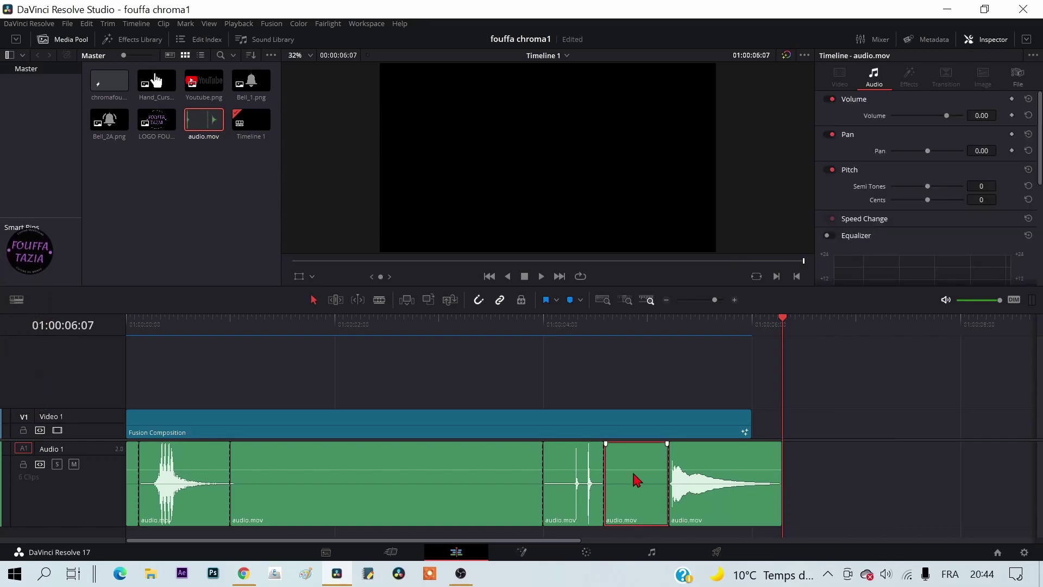
{"action": "key", "text": "Delete"}
{"action": "left_click", "coordinate": [498, 476]}
{"action": "key", "text": "Delete"}
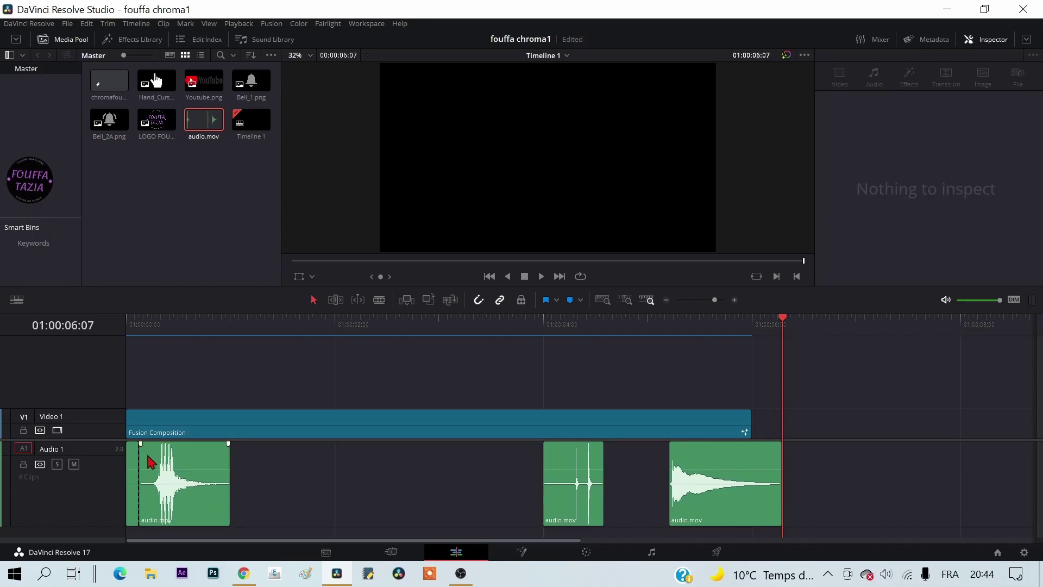
{"action": "left_click", "coordinate": [132, 473]}
{"action": "key", "text": "Delete"}
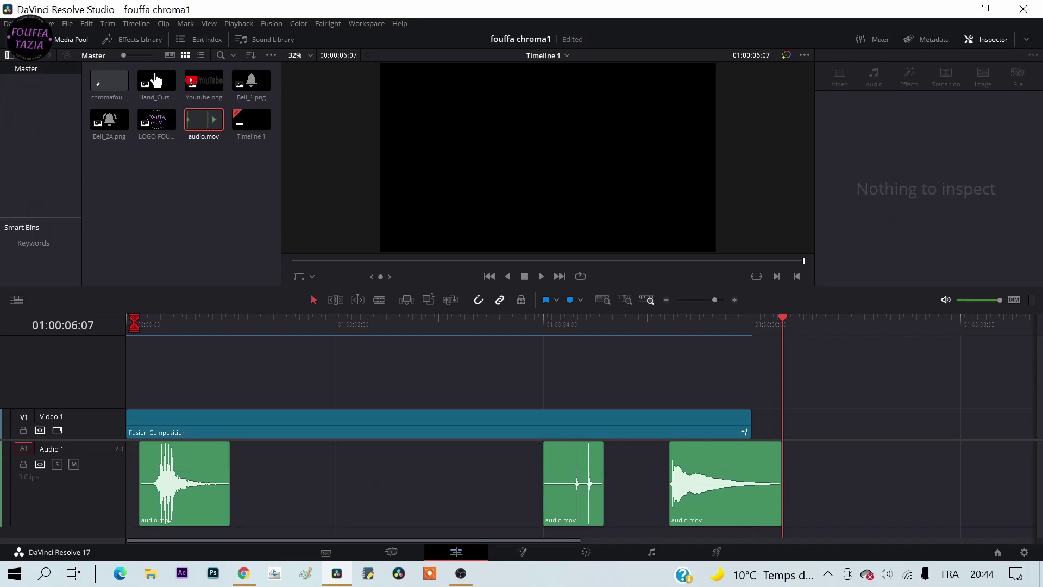
{"action": "mouse_move", "coordinate": [134, 324]}
{"action": "left_mouse_down"}
{"action": "mouse_move", "coordinate": [228, 350]}
{"action": "mouse_move", "coordinate": [199, 364]}
{"action": "mouse_move", "coordinate": [234, 387]}
{"action": "mouse_move", "coordinate": [478, 394]}
{"action": "mouse_move", "coordinate": [454, 396]}
{"action": "mouse_move", "coordinate": [466, 395]}
{"action": "left_mouse_up"}
Step: Zoom into the viewer and reposition the banner for a closer look
{"action": "mouse_move", "coordinate": [750, 224]}
{"action": "left_mouse_down"}
{"action": "mouse_move", "coordinate": [638, 202]}
{"action": "mouse_move", "coordinate": [598, 212]}
{"action": "left_mouse_up"}
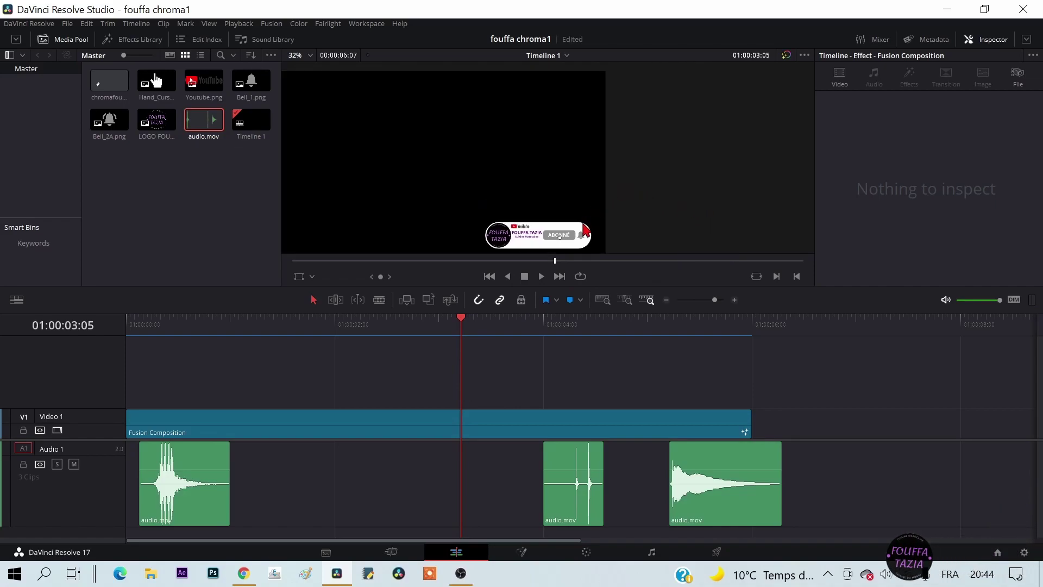
{"action": "scroll", "coordinate": [584, 223], "scroll_direction": "up", "scroll_amount": 2}
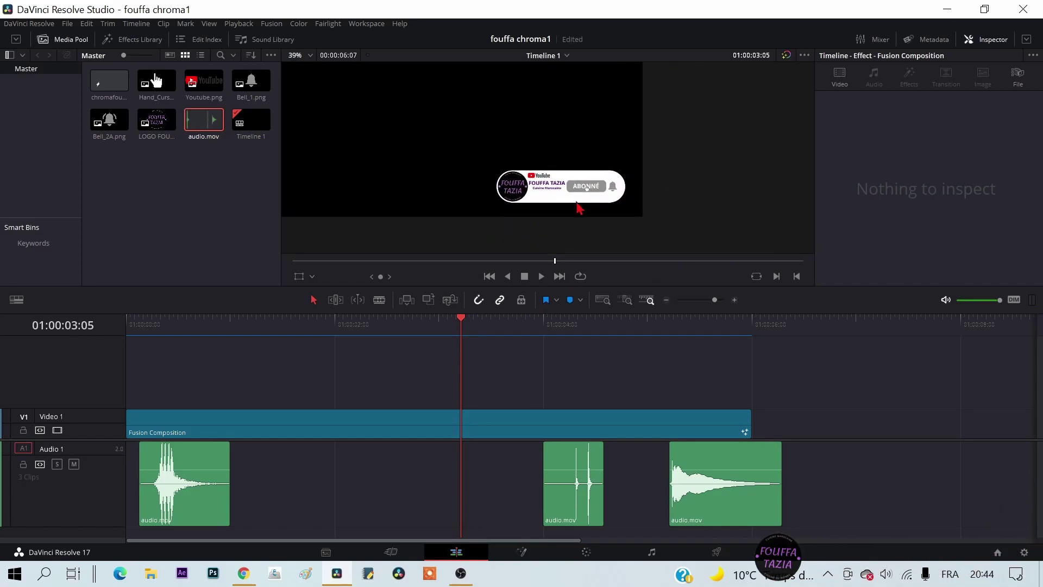
{"action": "scroll", "coordinate": [580, 208], "scroll_direction": "up", "scroll_amount": 1}
{"action": "scroll", "coordinate": [577, 208], "scroll_direction": "up", "scroll_amount": 1}
{"action": "scroll", "coordinate": [576, 207], "scroll_direction": "up", "scroll_amount": 1}
{"action": "scroll", "coordinate": [567, 161], "scroll_direction": "up", "scroll_amount": 1}
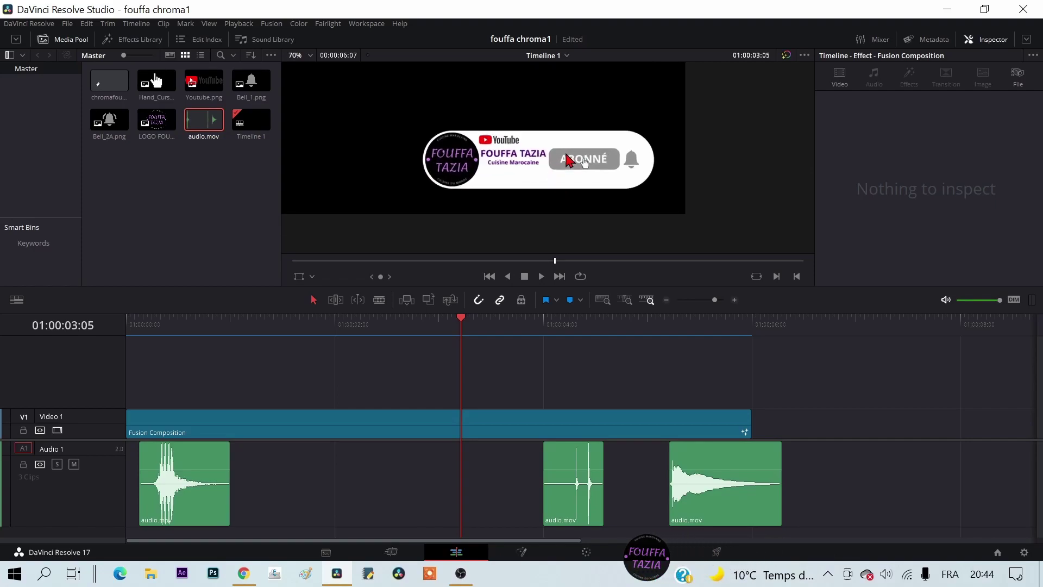
{"action": "scroll", "coordinate": [568, 161], "scroll_direction": "up", "scroll_amount": 1}
{"action": "scroll", "coordinate": [564, 168], "scroll_direction": "up", "scroll_amount": 3}
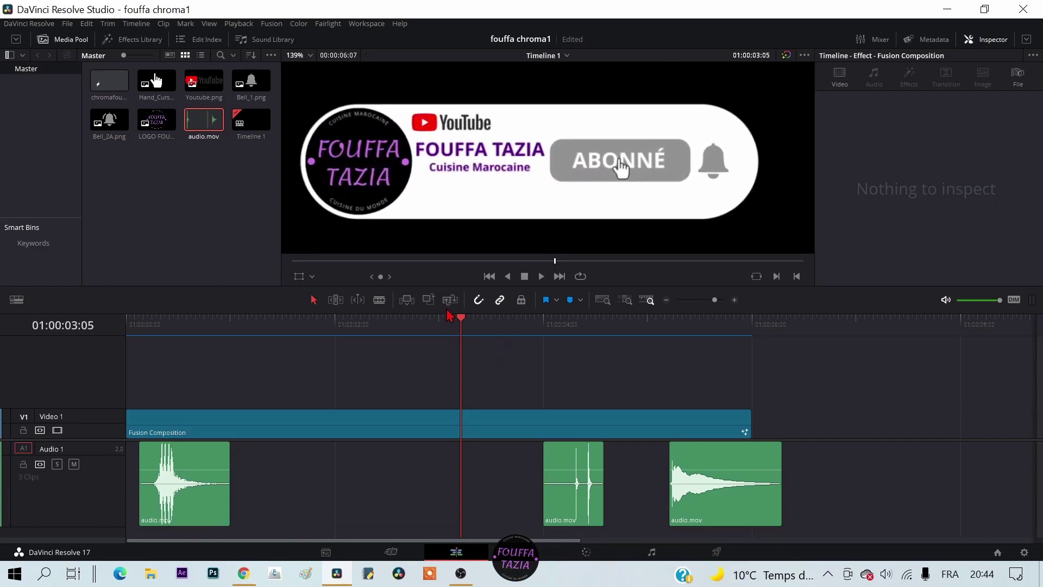
Step: Drag the click sound to the button change and the bell sound earlier to match the bell
{"action": "left_click_drag", "start_coordinate": [463, 325], "coordinate": [464, 326]}
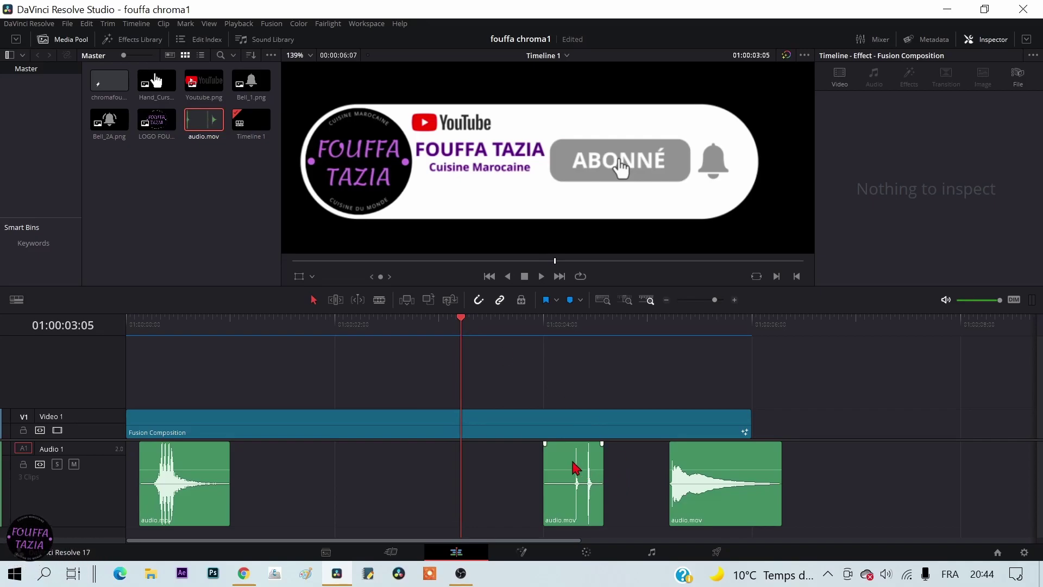
{"action": "left_click_drag", "start_coordinate": [575, 468], "coordinate": [483, 466]}
{"action": "mouse_move", "coordinate": [511, 322]}
{"action": "left_mouse_down"}
{"action": "mouse_move", "coordinate": [583, 319]}
{"action": "mouse_move", "coordinate": [553, 334]}
{"action": "left_mouse_up"}
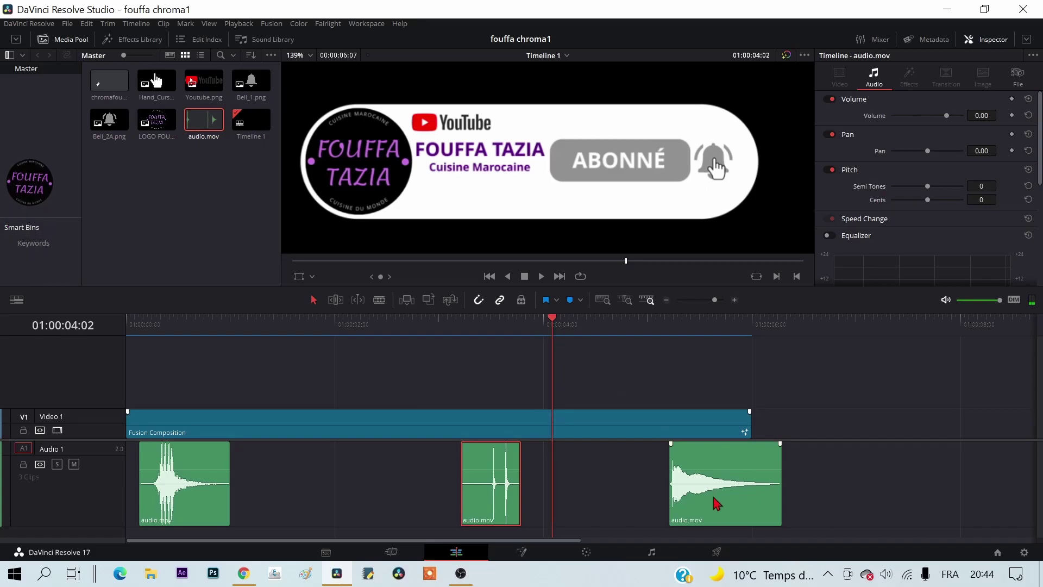
{"action": "left_click_drag", "start_coordinate": [717, 502], "coordinate": [596, 497]}
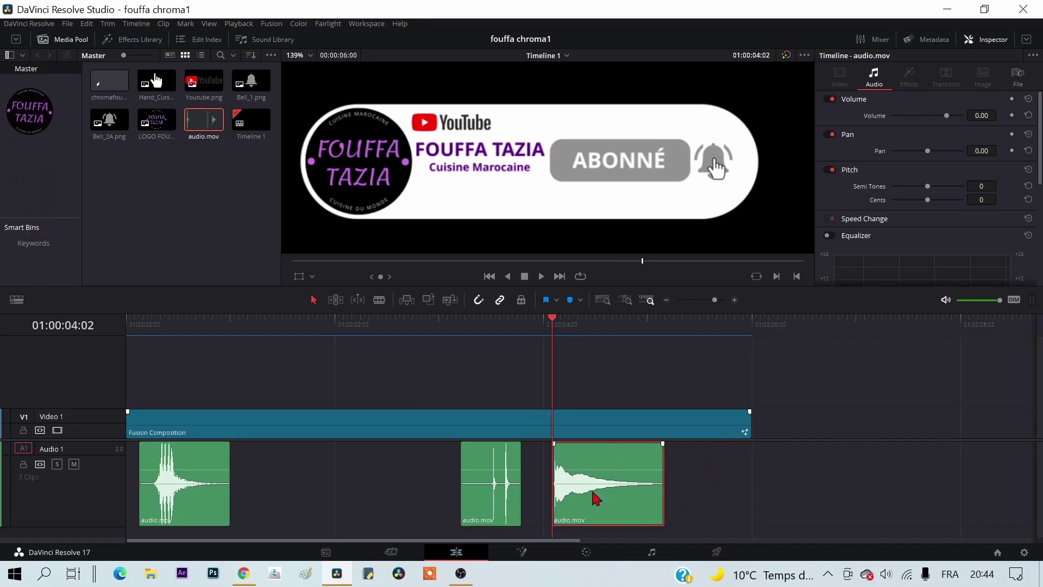
Step: Play the timeline from the start with loop playback enabled
{"action": "left_click", "coordinate": [140, 323]}
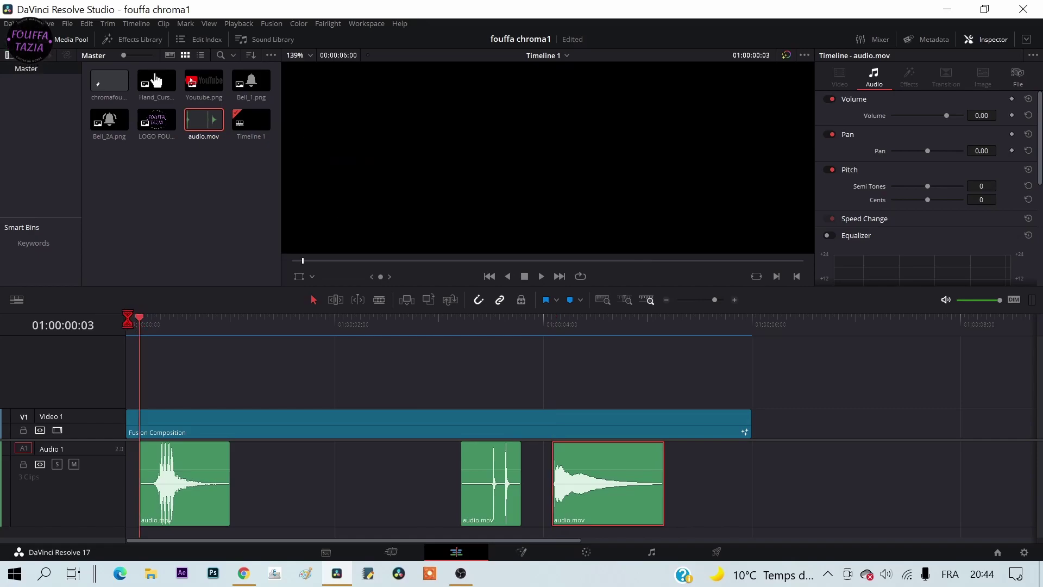
{"action": "left_click", "coordinate": [127, 323]}
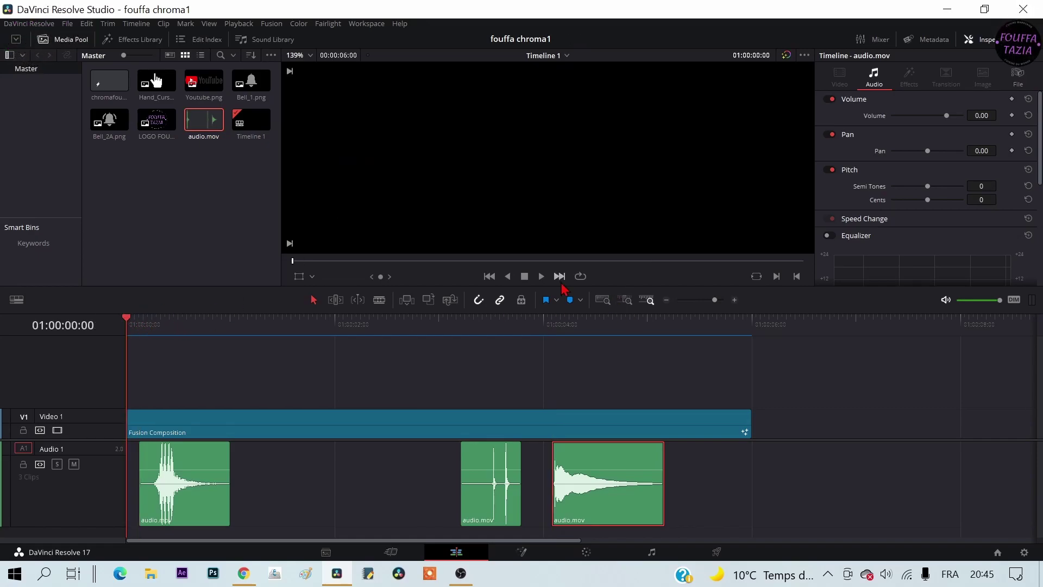
{"action": "key", "text": "space"}
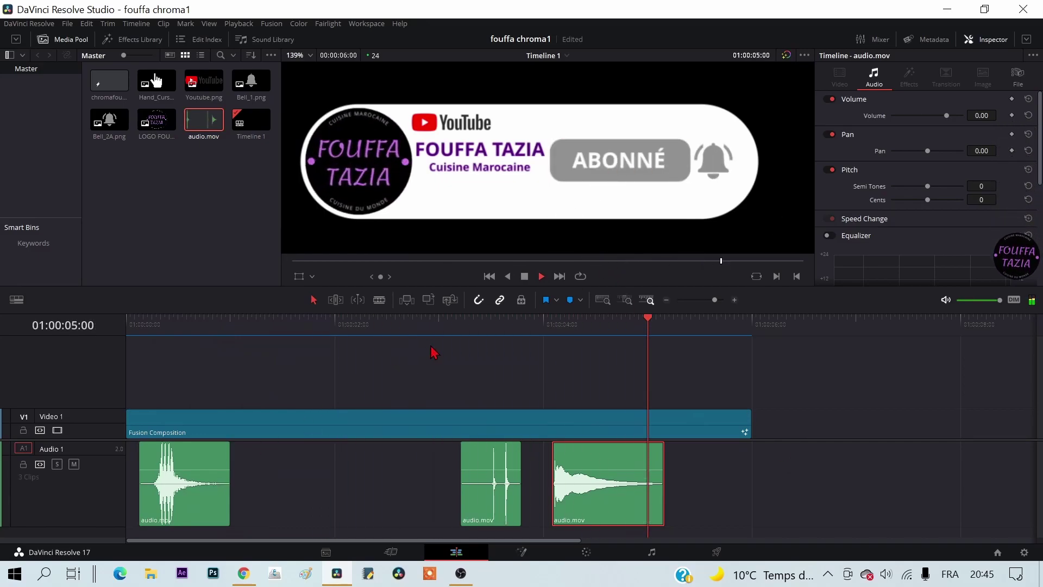
{"action": "left_click", "coordinate": [579, 277]}
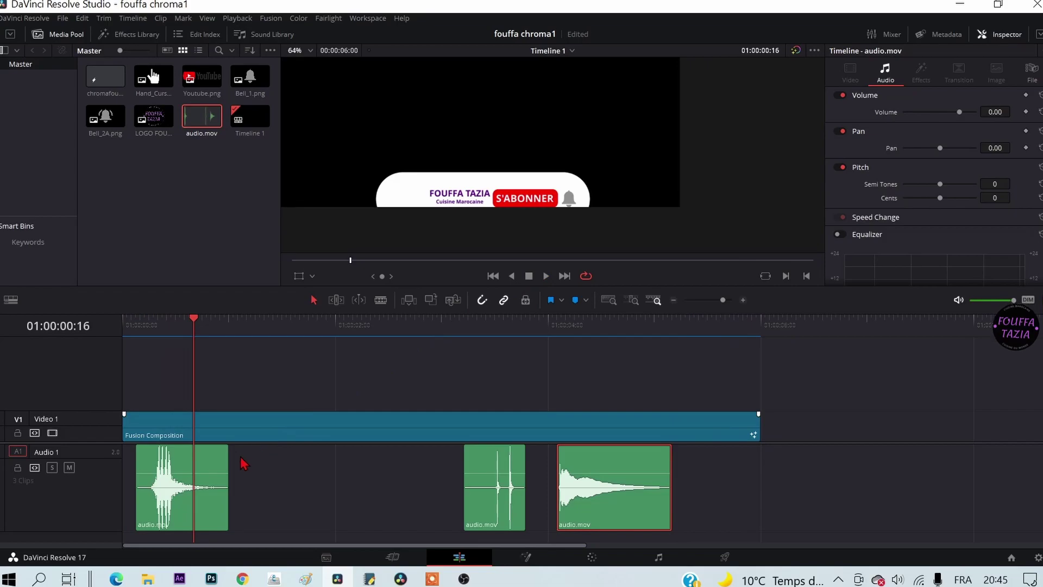
Step: Delete the first audio clip, then replay the banner from the start to hear the click and bell
{"action": "left_click", "coordinate": [181, 484]}
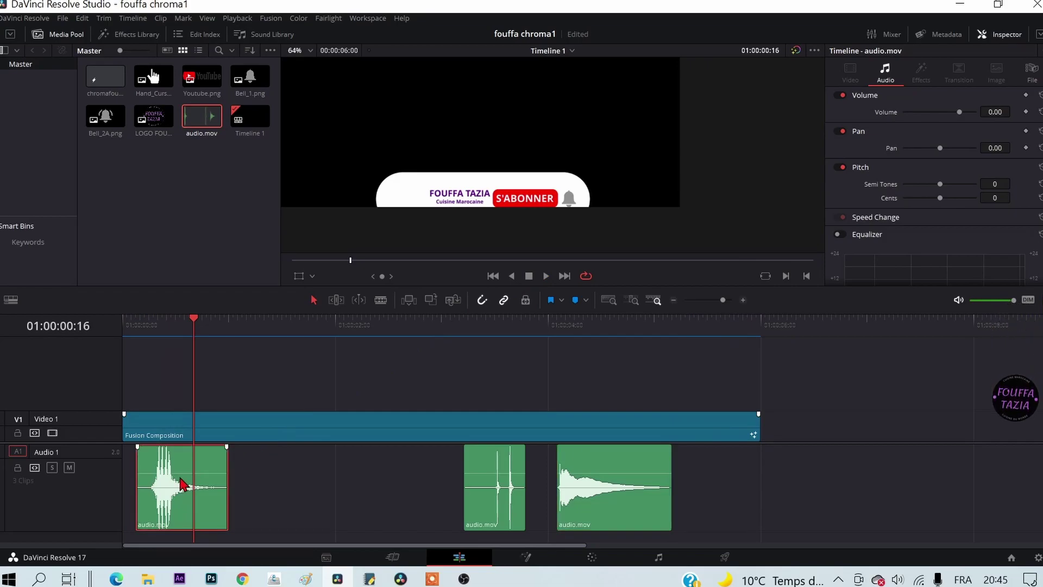
{"action": "key", "text": "Delete"}
{"action": "left_click", "coordinate": [128, 326]}
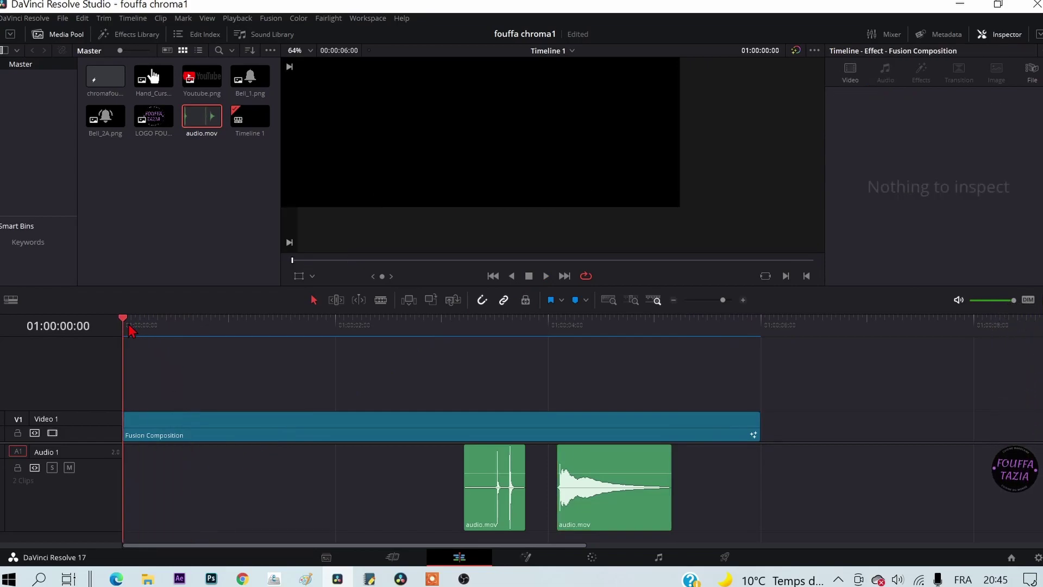
{"action": "left_click", "coordinate": [546, 276]}
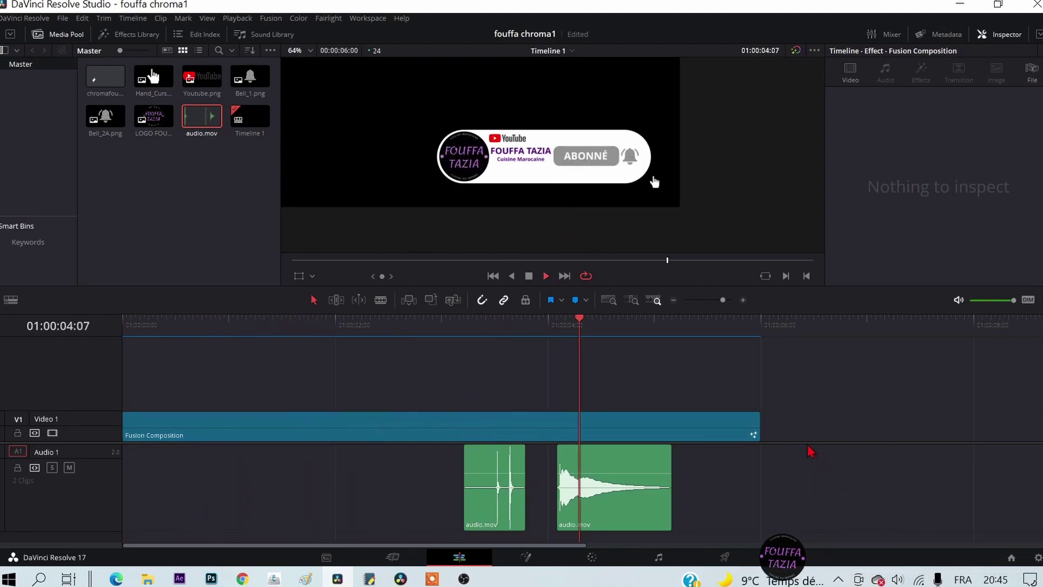
{"action": "left_click", "coordinate": [528, 276]}
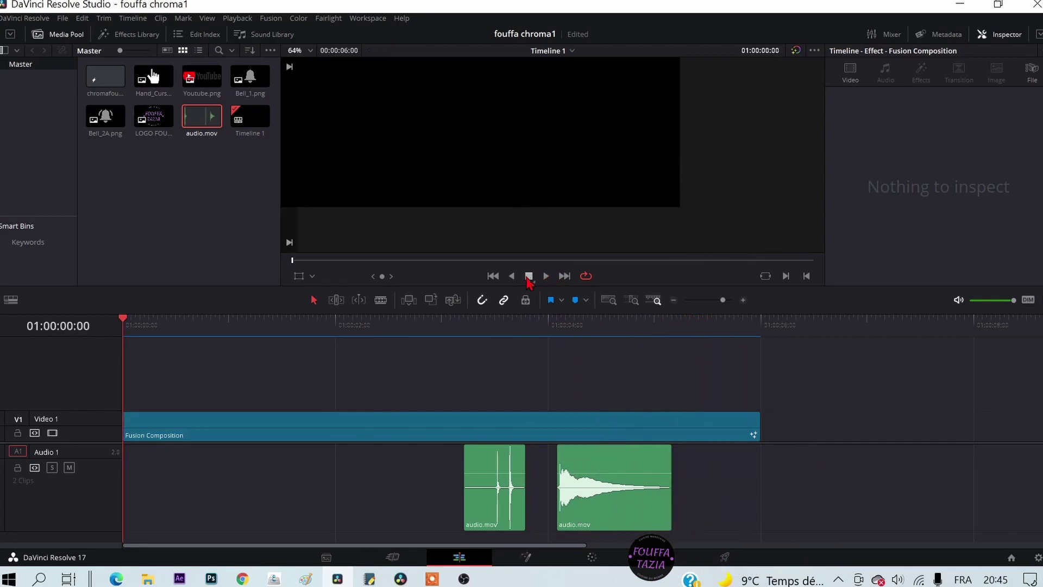
{"action": "left_click", "coordinate": [155, 206]}
Step: Create a new Fusion Composition with duration 00:00:06:00 at 30 fps
{"action": "right_click", "coordinate": [152, 203]}
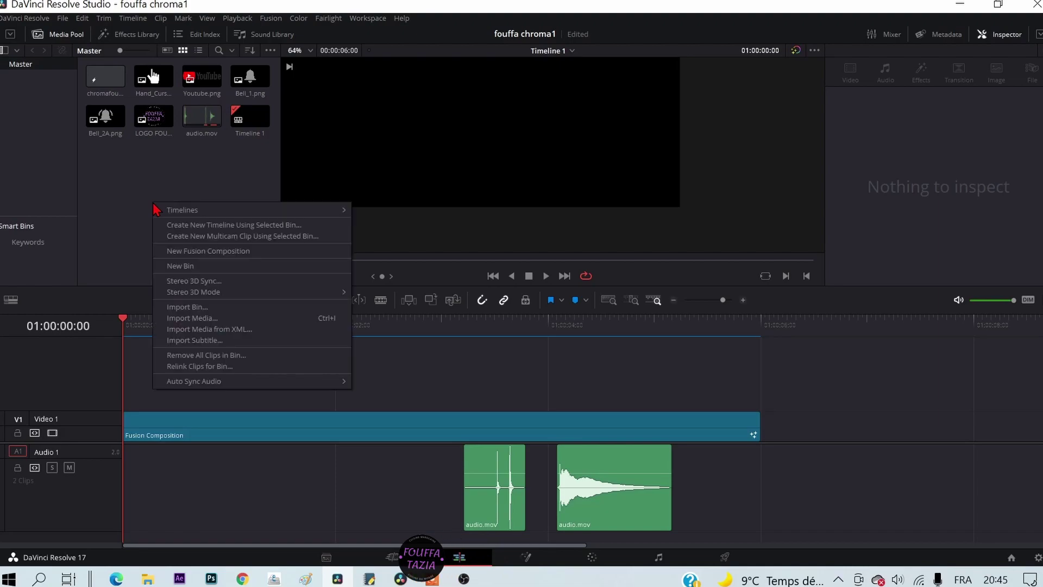
{"action": "left_click", "coordinate": [191, 251]}
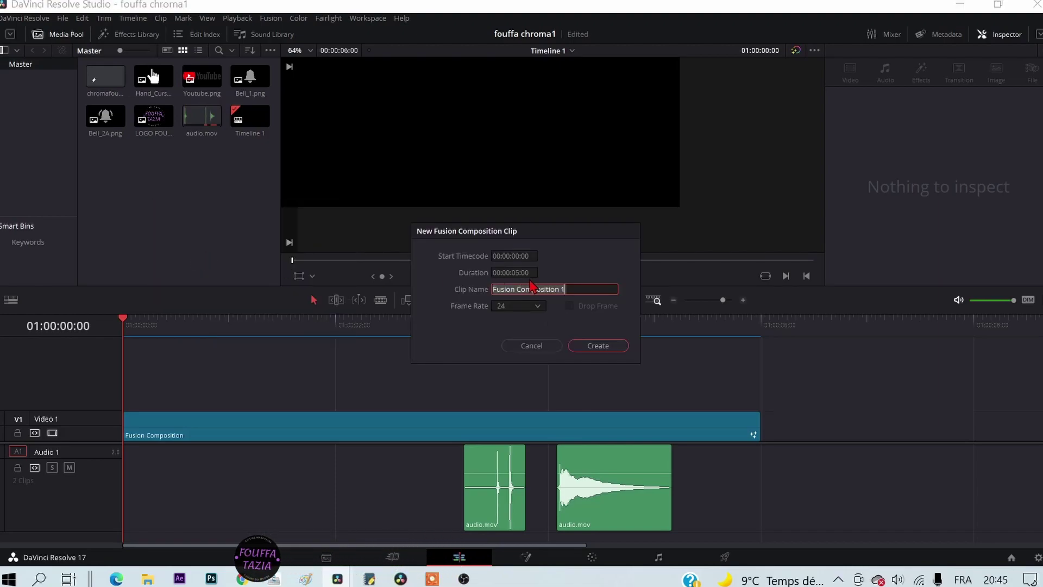
{"action": "left_click", "coordinate": [516, 273]}
{"action": "type", "text": "6"}
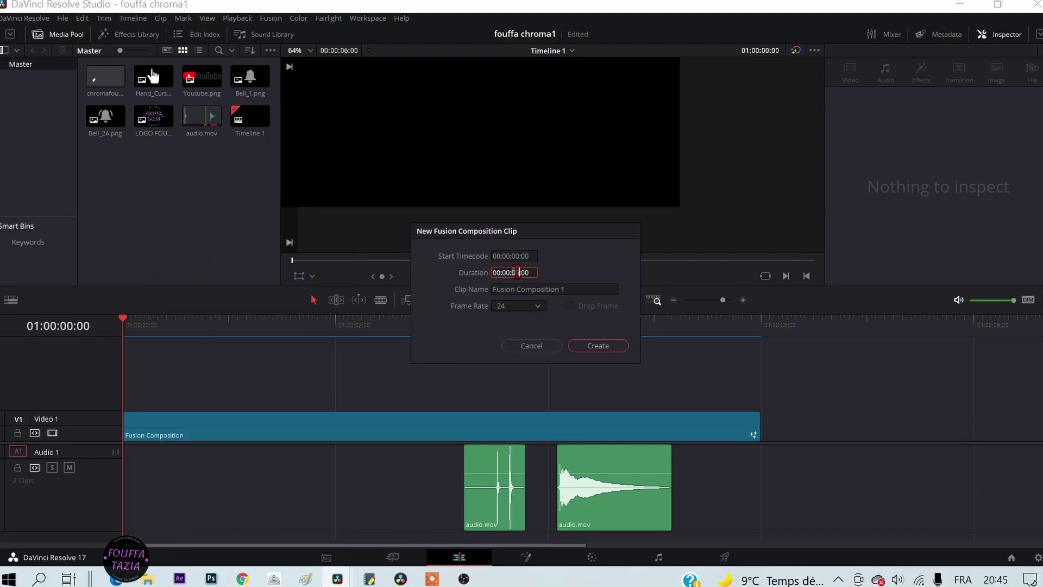
{"action": "left_click", "coordinate": [539, 309]}
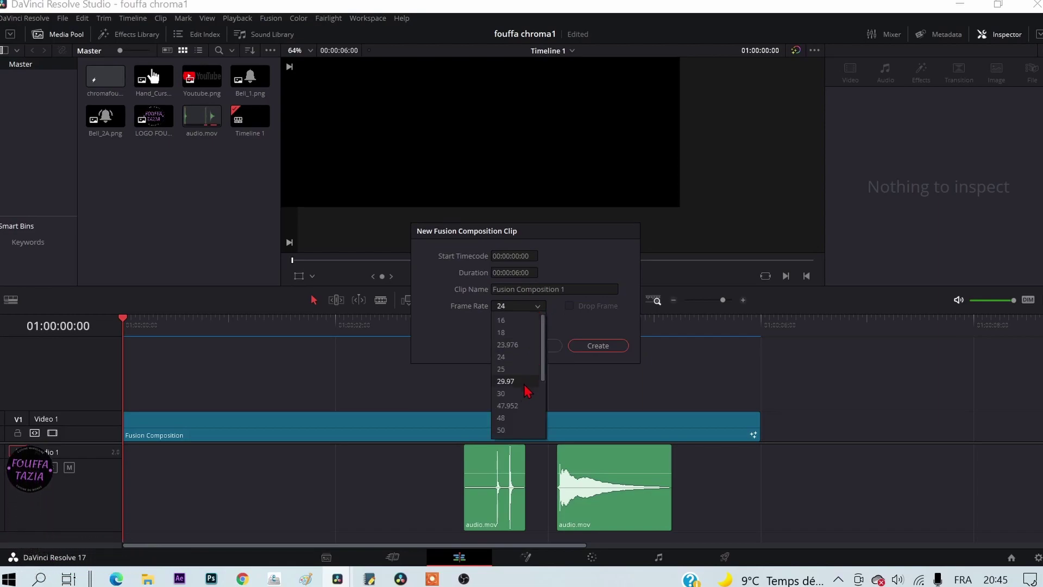
{"action": "left_click", "coordinate": [505, 394]}
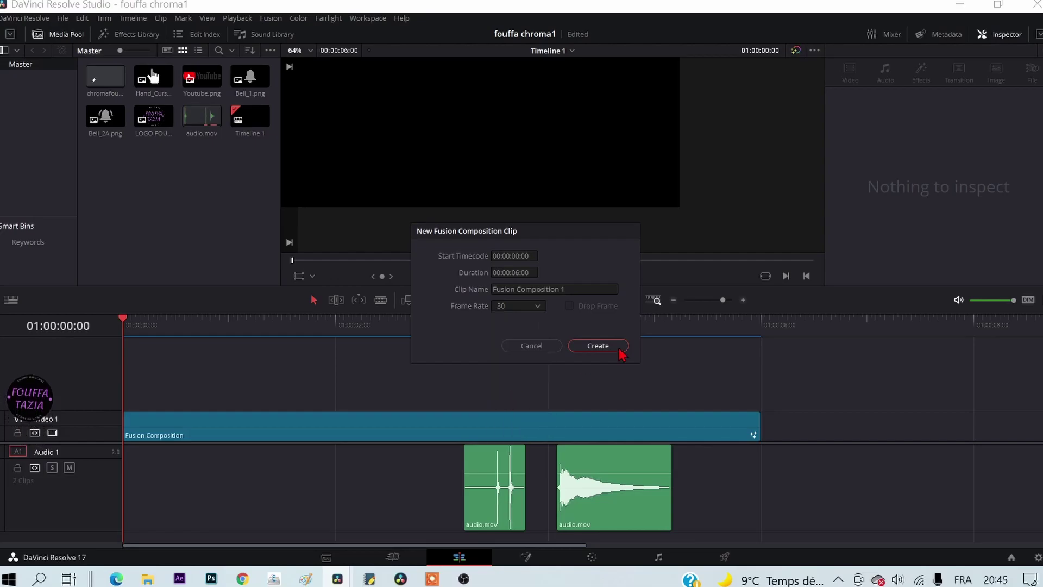
{"action": "left_click", "coordinate": [616, 346]}
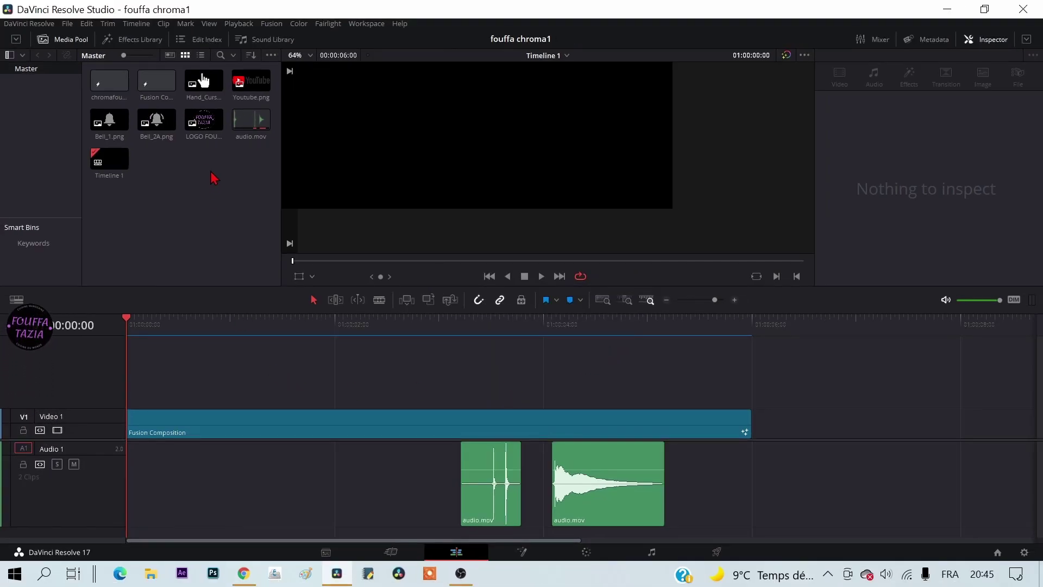
Step: Place Fusion Composition 1 on a new Video 2 track above the banner
{"action": "left_click", "coordinate": [150, 87]}
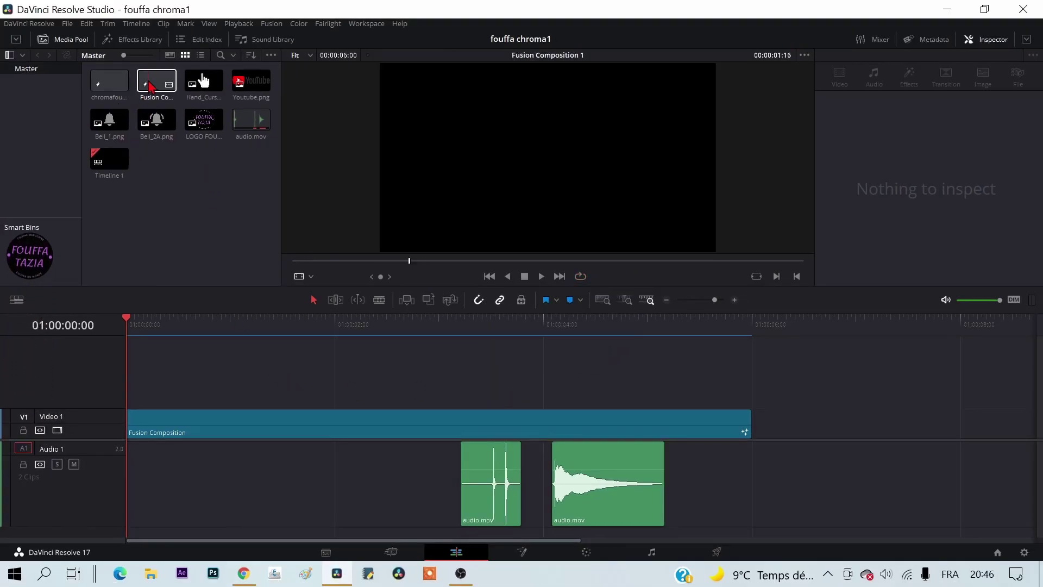
{"action": "mouse_move", "coordinate": [150, 87]}
{"action": "left_mouse_down"}
{"action": "mouse_move", "coordinate": [145, 395]}
{"action": "mouse_move", "coordinate": [135, 394]}
{"action": "left_mouse_up"}
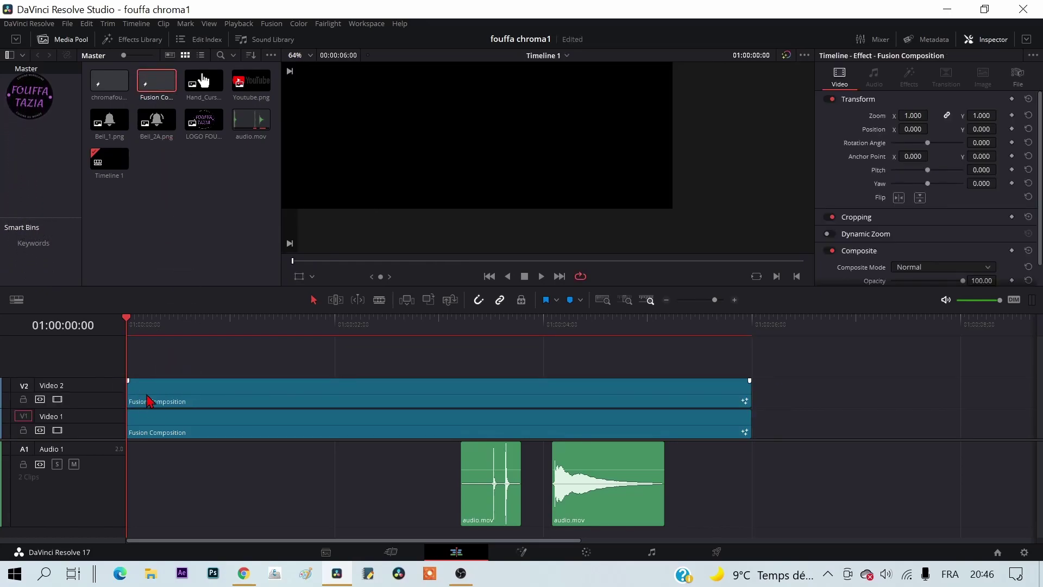
{"action": "left_click", "coordinate": [249, 326]}
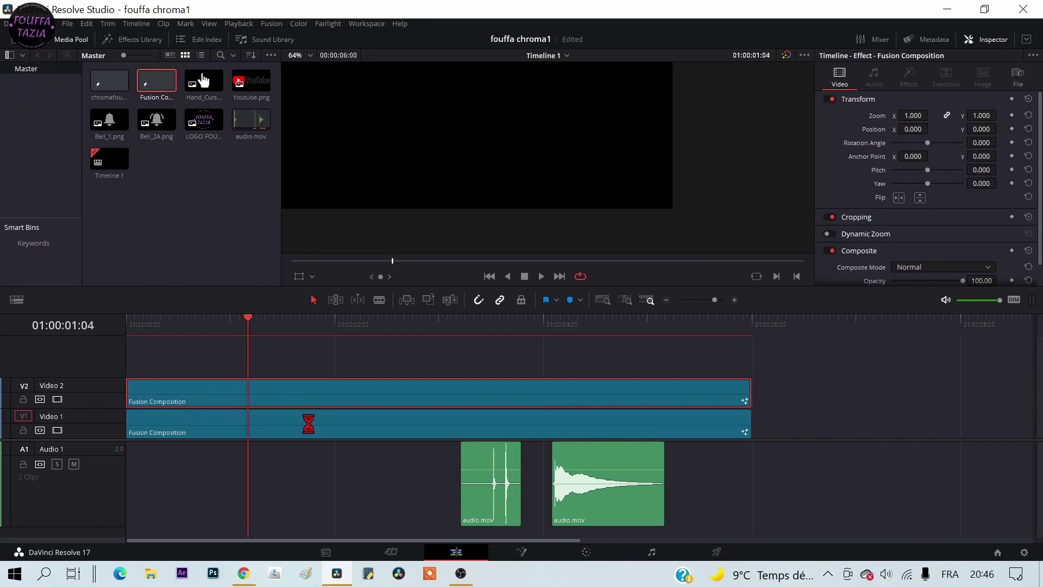
Step: In Fusion, connect a Background node to MediaOut1 and enlarge the viewer
{"action": "left_click", "coordinate": [523, 552]}
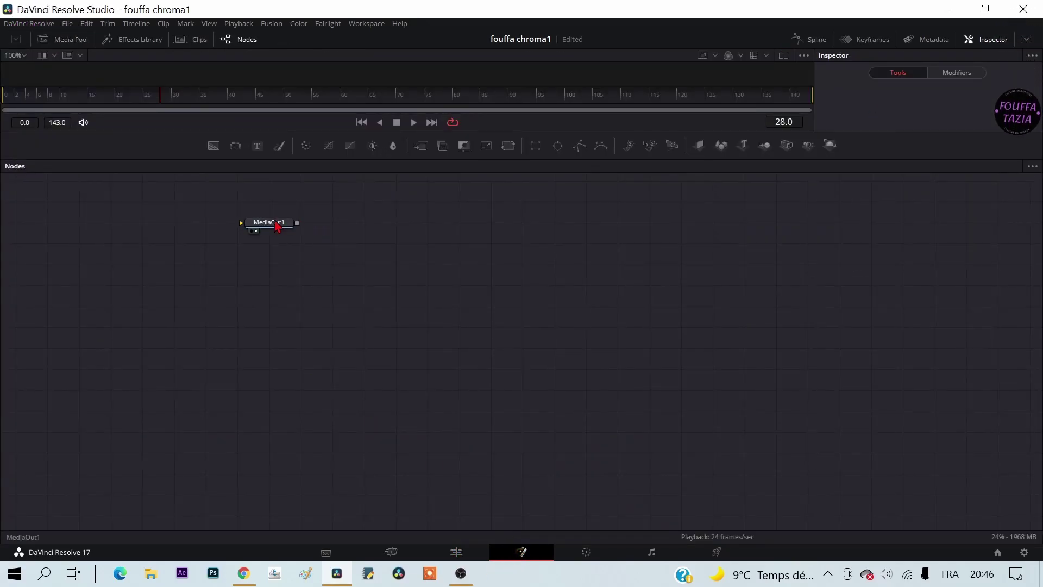
{"action": "left_click_drag", "start_coordinate": [277, 226], "coordinate": [540, 314]}
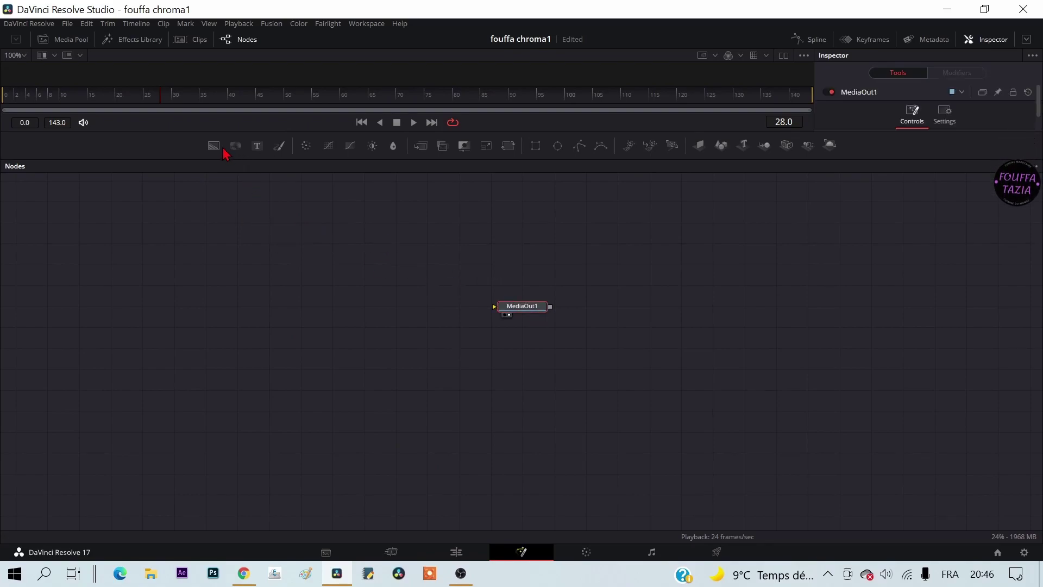
{"action": "mouse_move", "coordinate": [306, 294]}
{"action": "left_mouse_down"}
{"action": "mouse_move", "coordinate": [313, 307]}
{"action": "mouse_move", "coordinate": [504, 310]}
{"action": "left_mouse_up"}
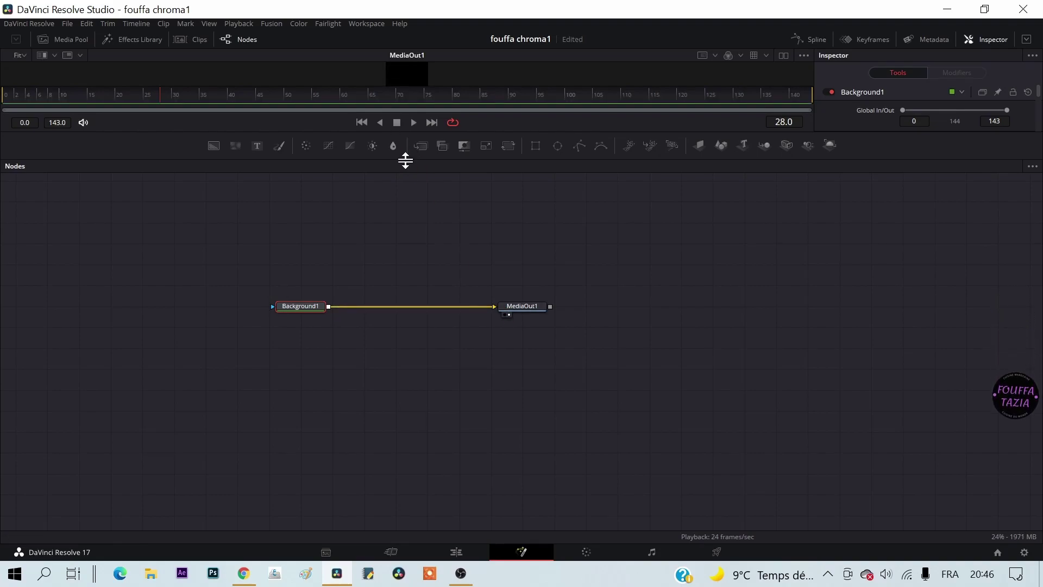
{"action": "left_click_drag", "start_coordinate": [403, 158], "coordinate": [443, 354]}
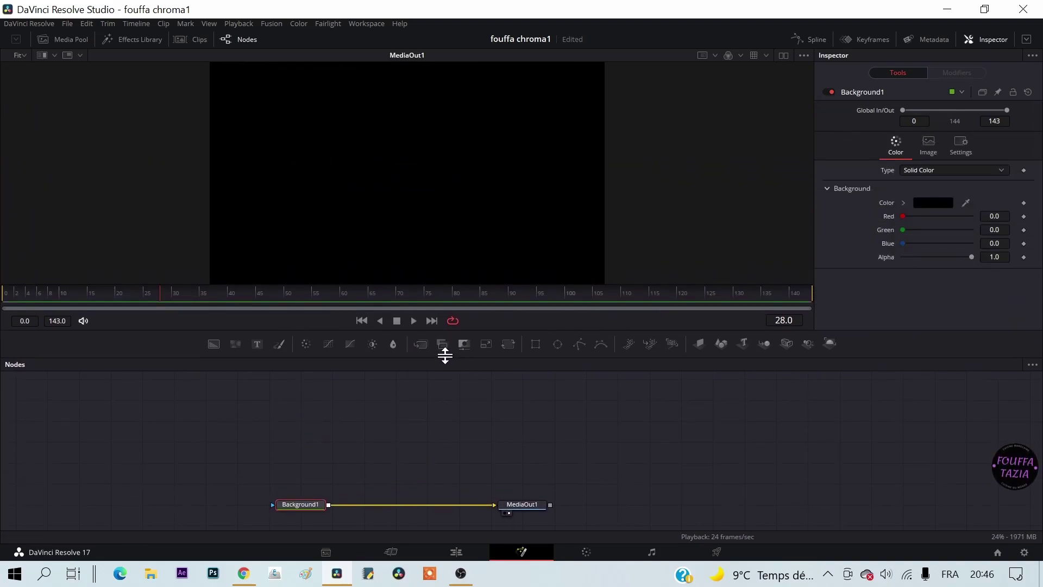
Step: Set Background1's colour to bright green #00aa00 and return to the Edit page
{"action": "left_click", "coordinate": [922, 204]}
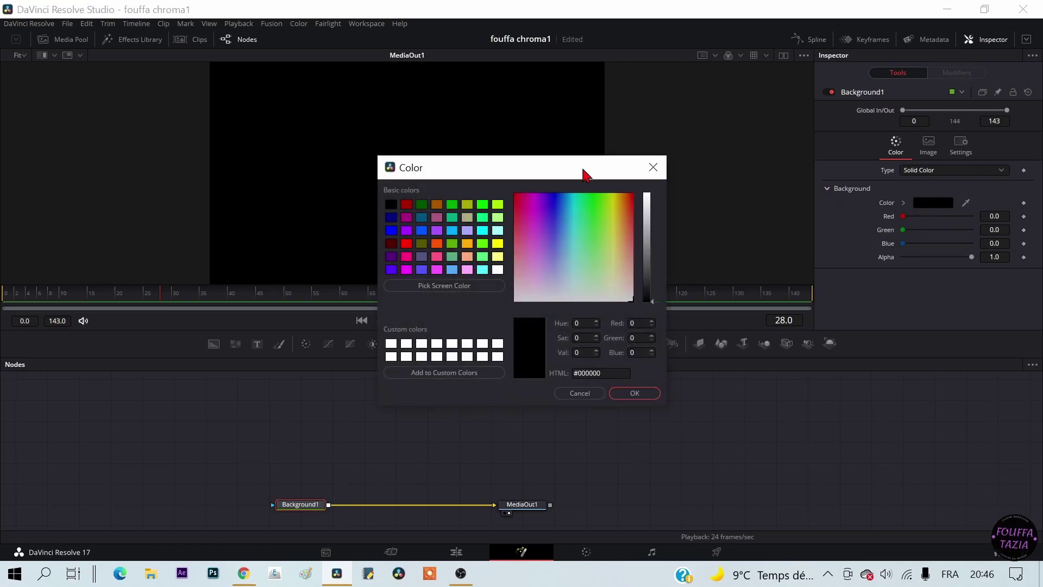
{"action": "left_click", "coordinate": [421, 205]}
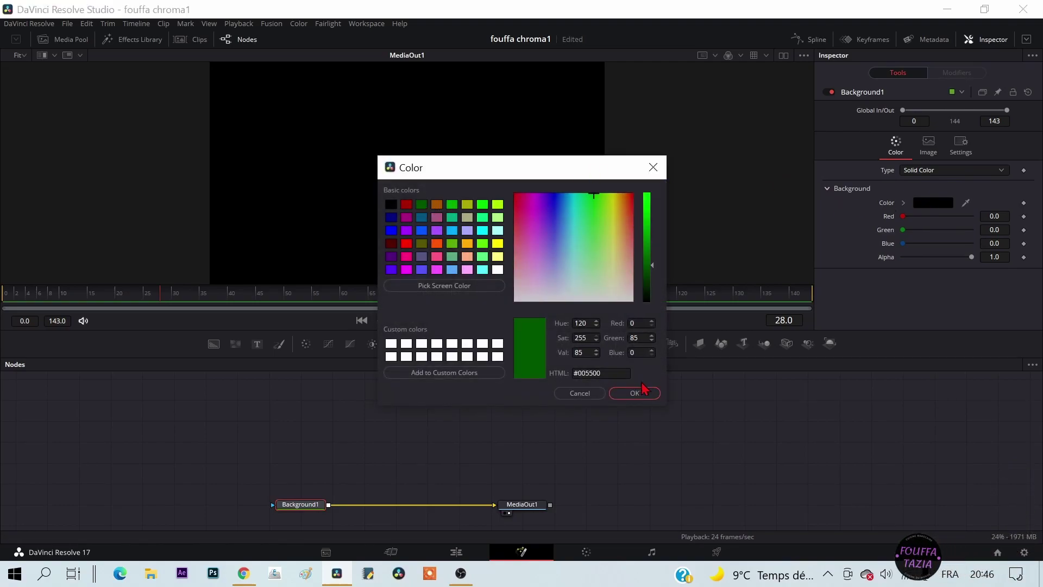
{"action": "left_click", "coordinate": [453, 203]}
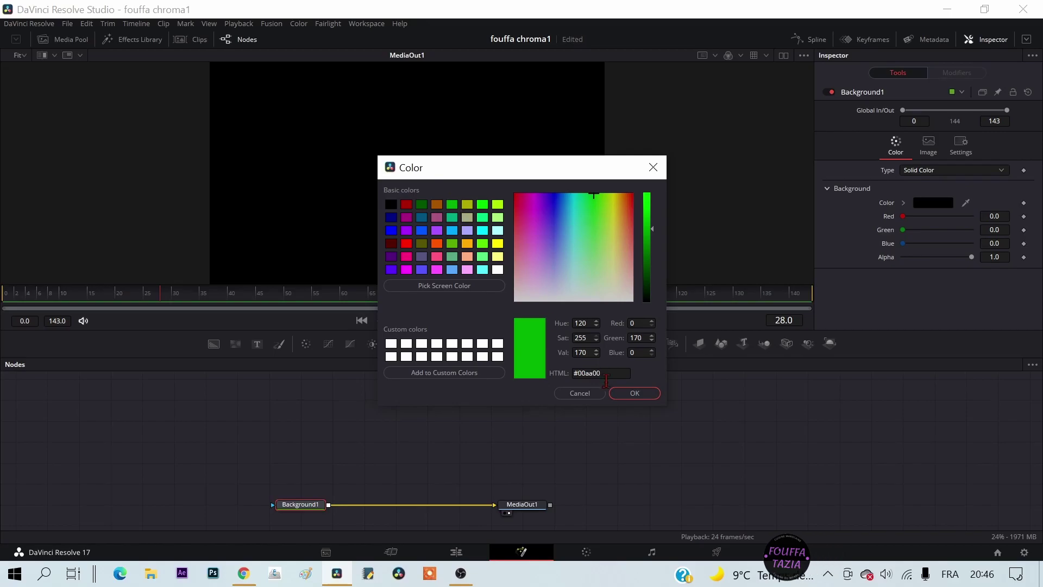
{"action": "left_click", "coordinate": [622, 396]}
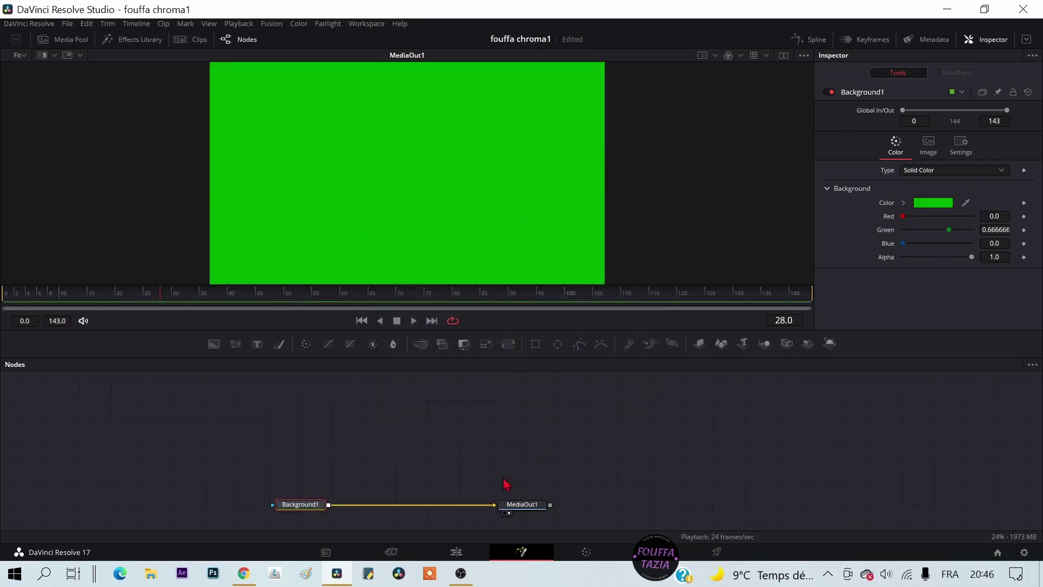
{"action": "left_click", "coordinate": [457, 552]}
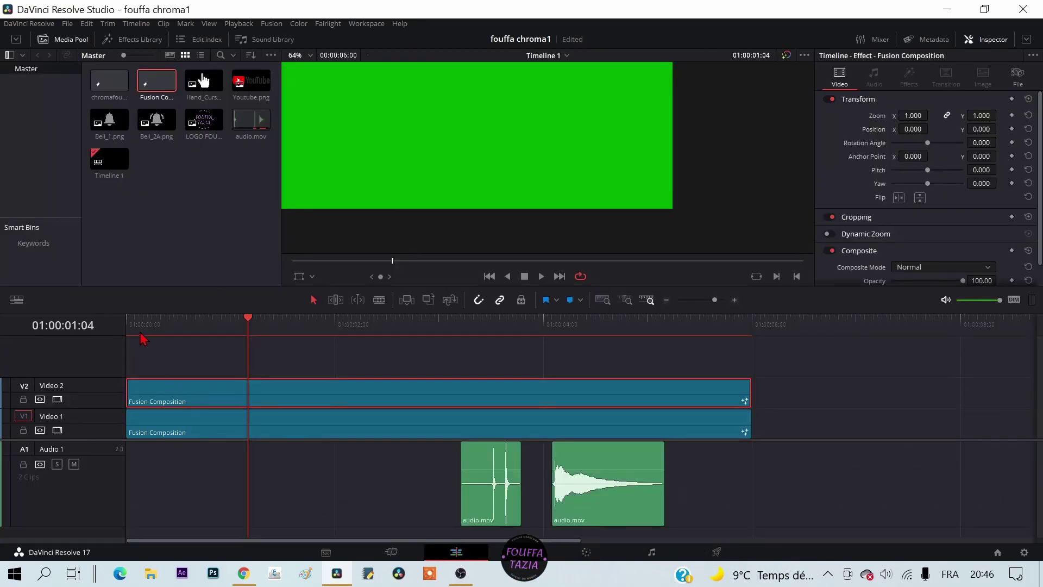
Step: Move the banner clip onto Video 2 above the green clip and play it from the start
{"action": "left_click", "coordinate": [170, 335]}
{"action": "left_click_drag", "start_coordinate": [191, 343], "coordinate": [247, 342]}
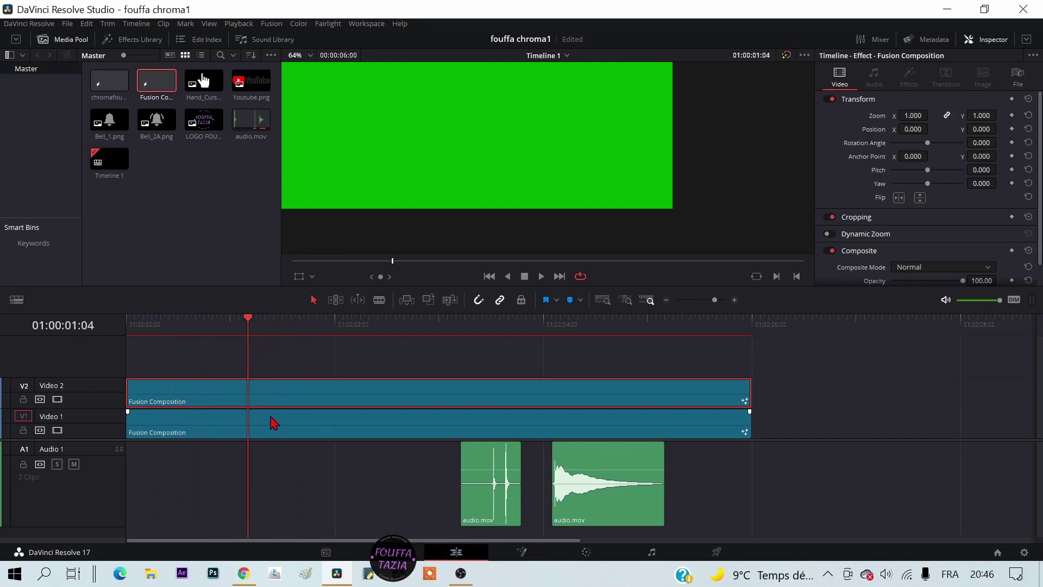
{"action": "mouse_move", "coordinate": [226, 431]}
{"action": "left_mouse_down"}
{"action": "mouse_move", "coordinate": [207, 370]}
{"action": "mouse_move", "coordinate": [190, 429]}
{"action": "left_mouse_up"}
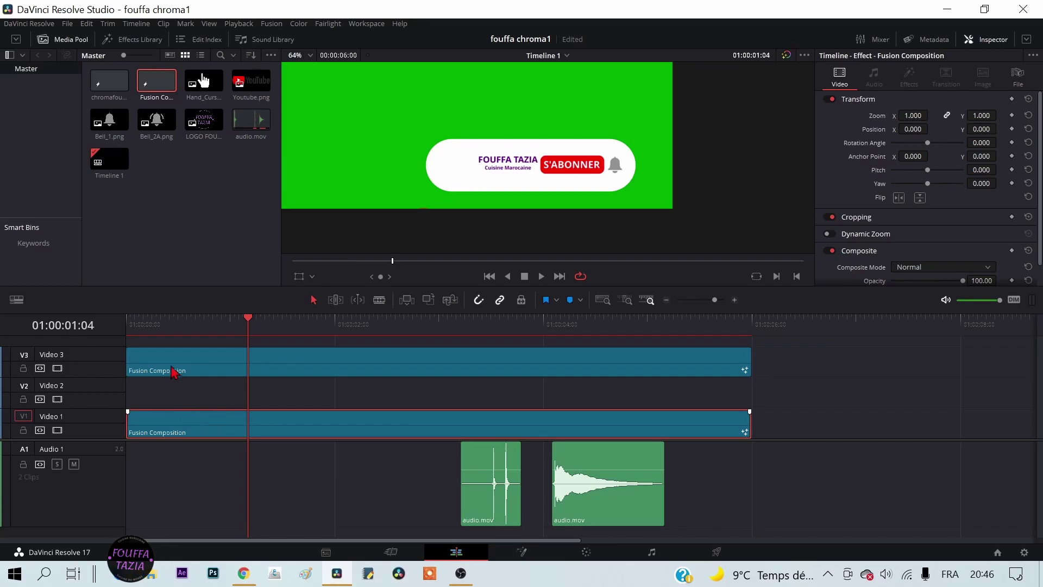
{"action": "left_click_drag", "start_coordinate": [174, 365], "coordinate": [140, 395]}
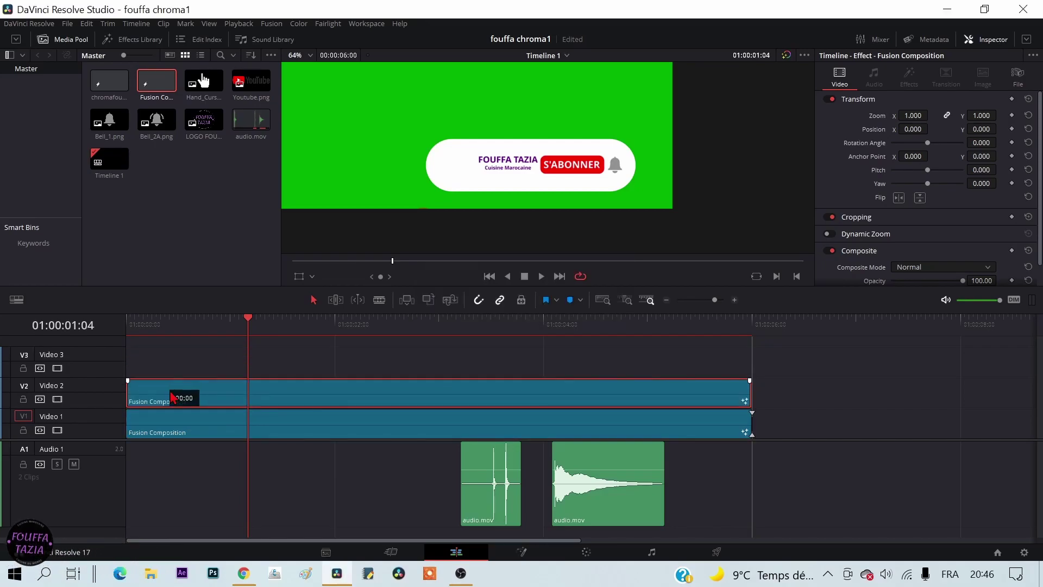
{"action": "key", "text": "Home"}
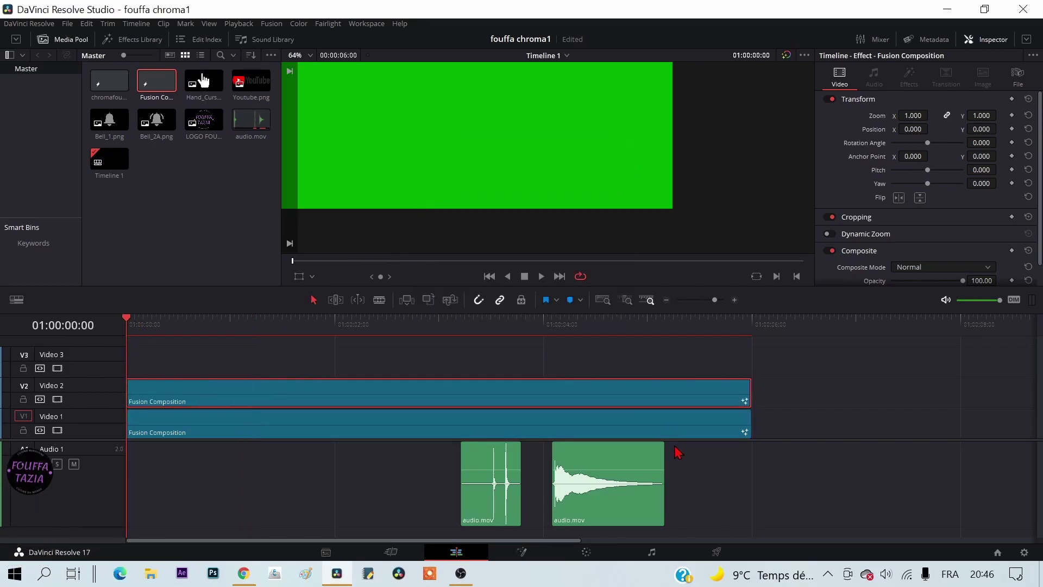
{"action": "left_click", "coordinate": [542, 277]}
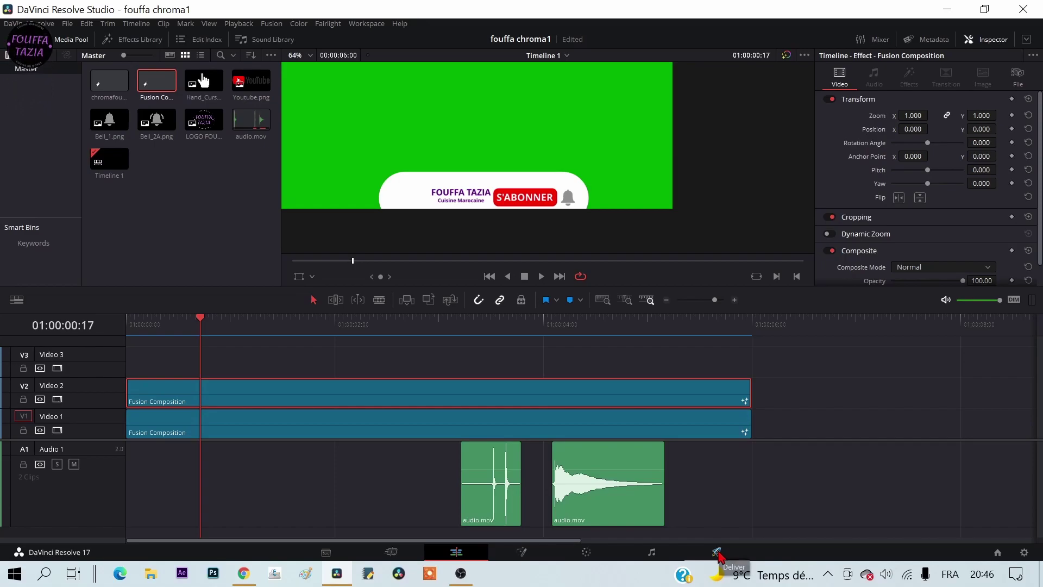
Step: Render the timeline as CHROMEFOUFFA.mov to the Desktop (Bureau) via the render queue
{"action": "left_click", "coordinate": [717, 552]}
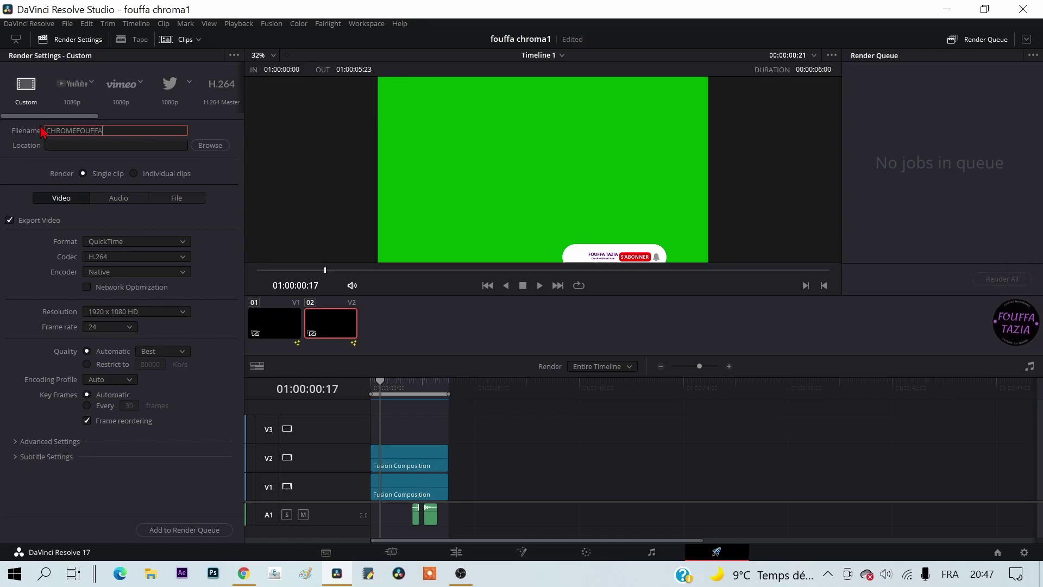
{"action": "left_click", "coordinate": [214, 146]}
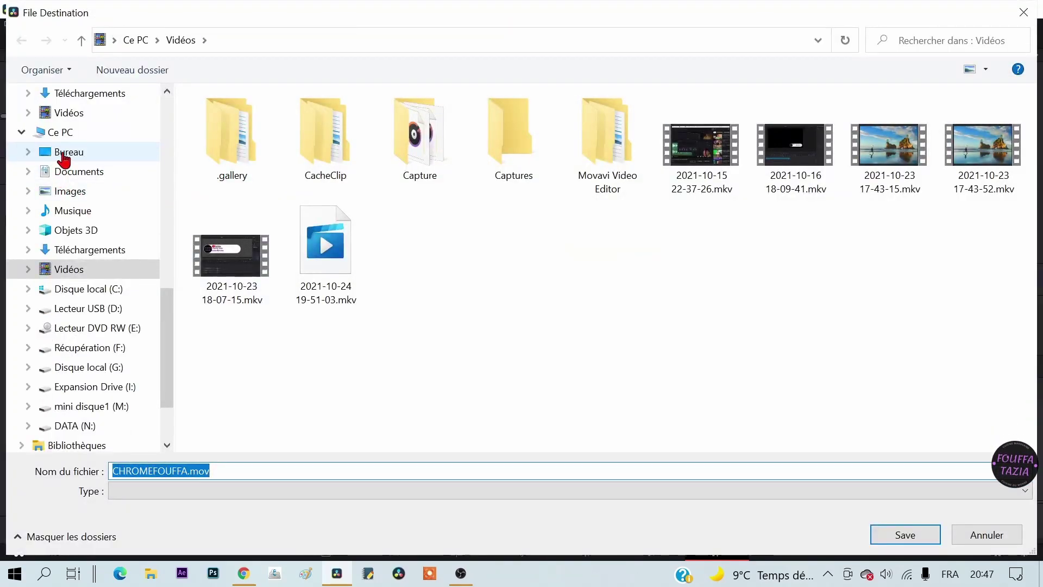
{"action": "left_click", "coordinate": [59, 153]}
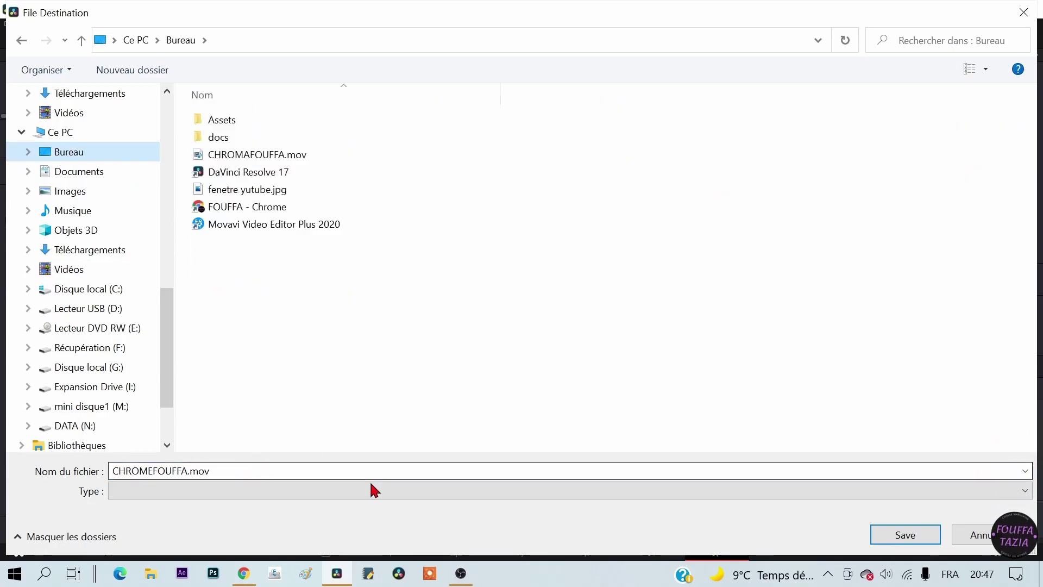
{"action": "left_click", "coordinate": [919, 538]}
{"action": "left_click", "coordinate": [920, 538]}
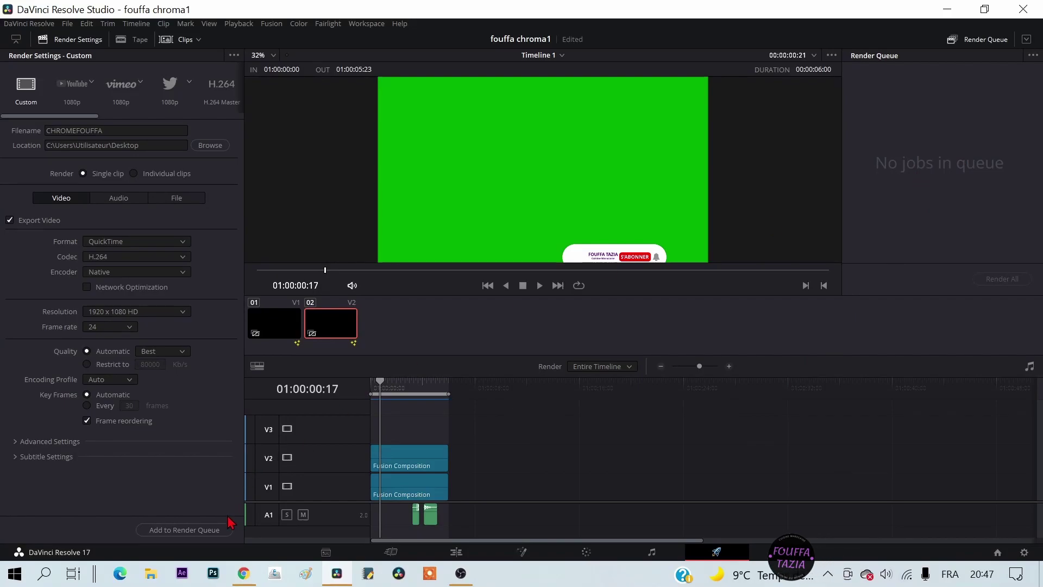
{"action": "left_click", "coordinate": [193, 531]}
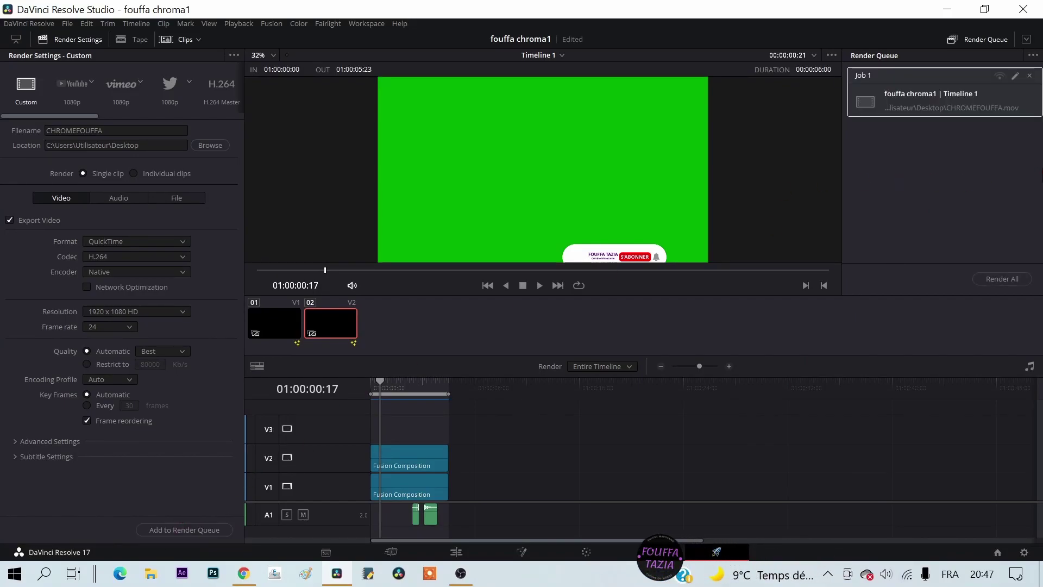
{"action": "left_click", "coordinate": [1012, 282]}
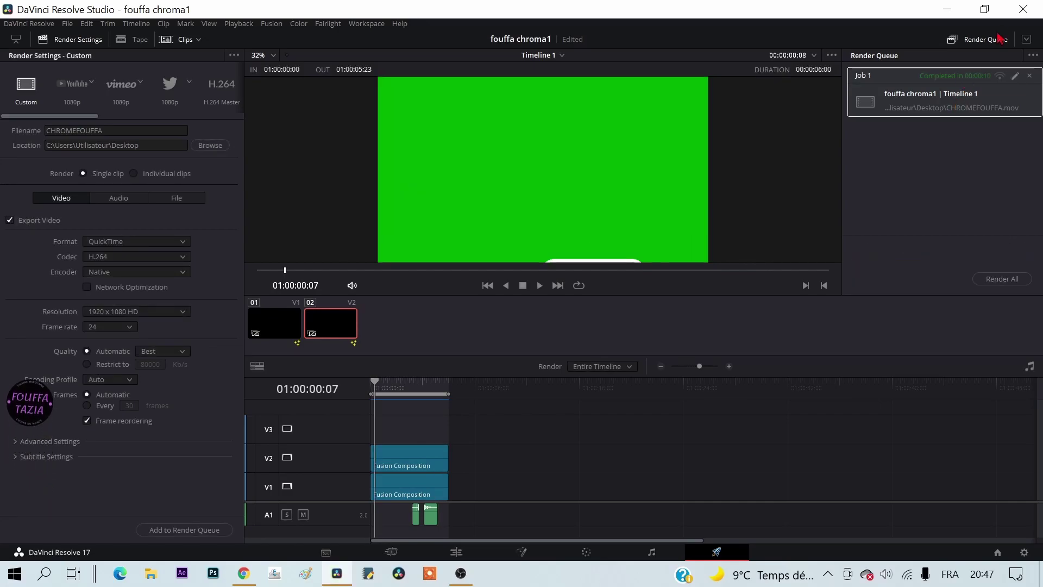
Step: Minimize Resolve, move CHROMEFOUFFA.mov into open space and CHROMAFOUFFA.mov to the right edge
{"action": "left_click", "coordinate": [955, 13]}
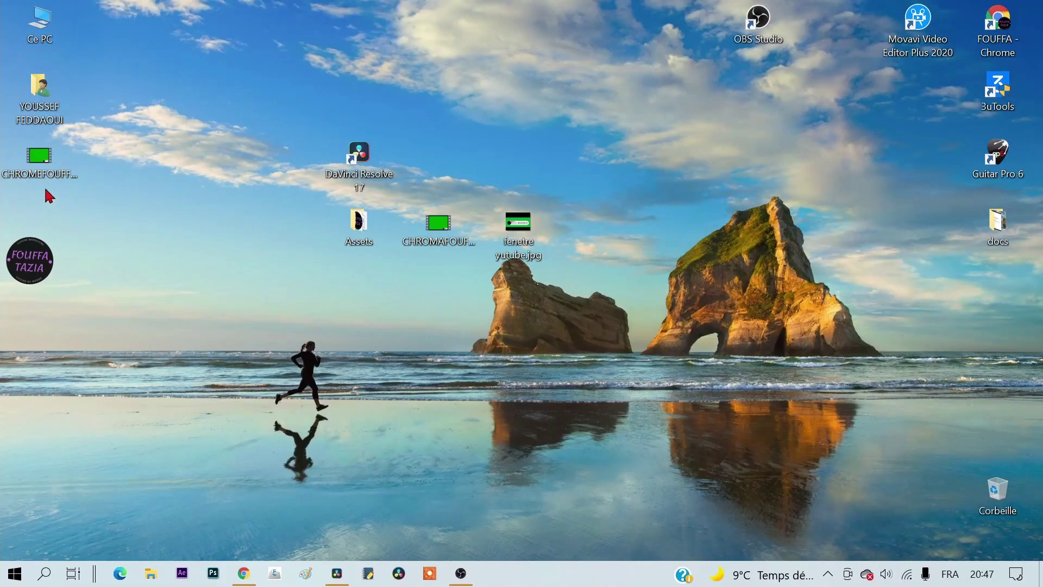
{"action": "mouse_move", "coordinate": [48, 173]}
{"action": "left_mouse_down"}
{"action": "mouse_move", "coordinate": [138, 260]}
{"action": "mouse_move", "coordinate": [287, 309]}
{"action": "left_mouse_up"}
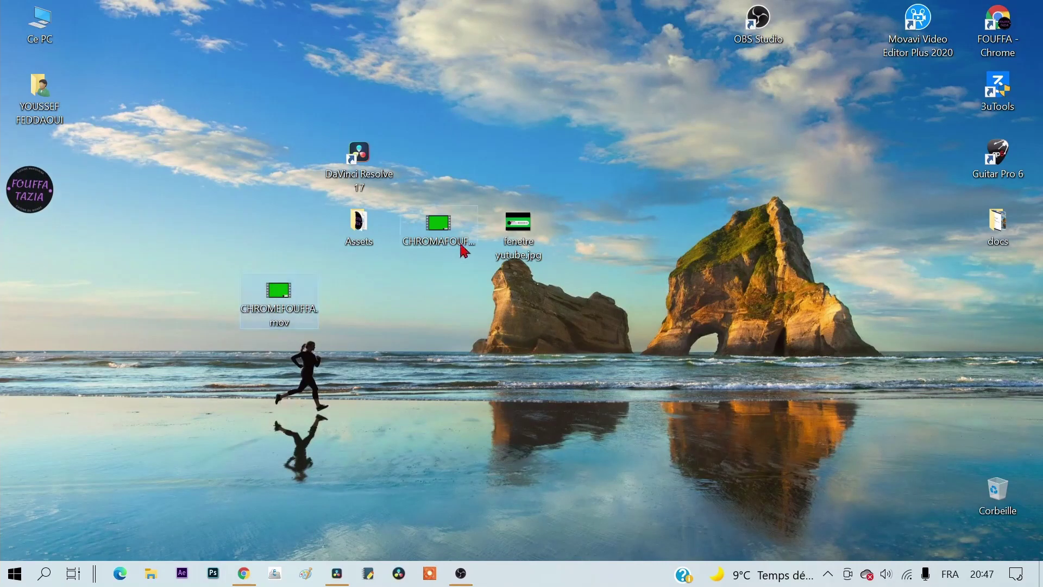
{"action": "left_click_drag", "start_coordinate": [458, 231], "coordinate": [929, 310]}
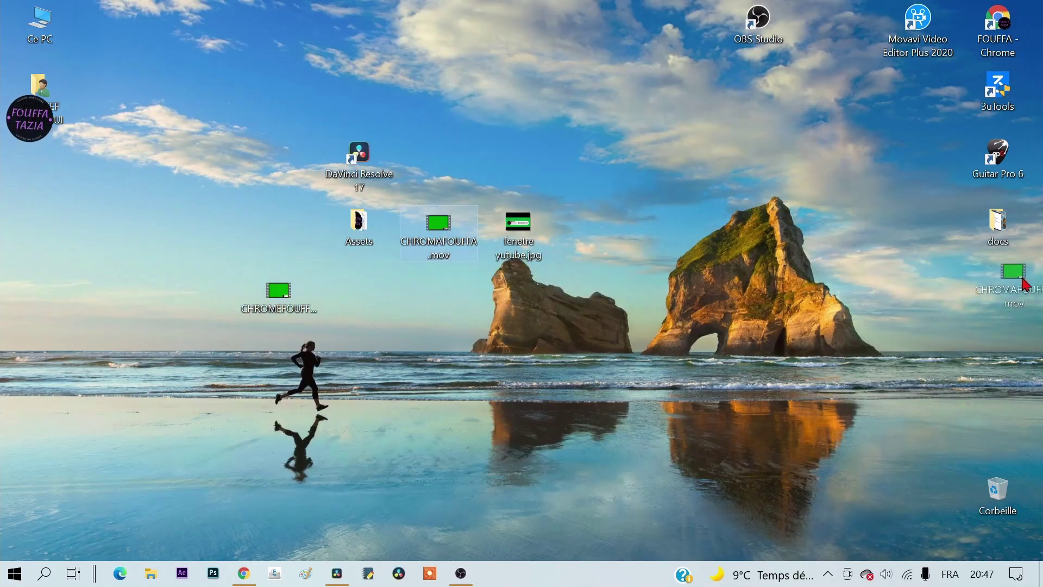
Step: Preview CHROMEFOUFFA.mov, then create a new Resolve project named CHROME
{"action": "double_click", "coordinate": [278, 304]}
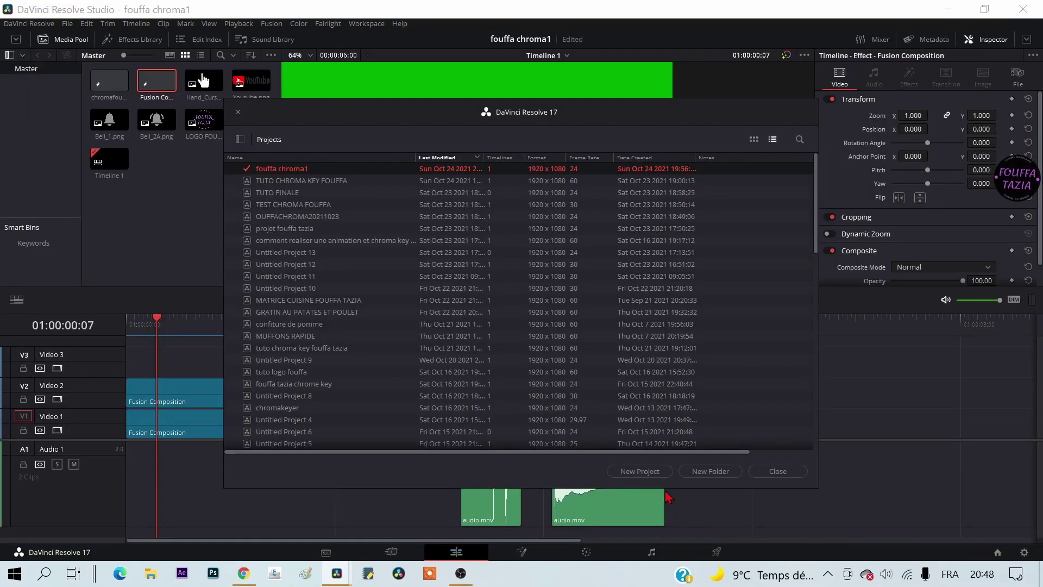
{"action": "left_click", "coordinate": [652, 471]}
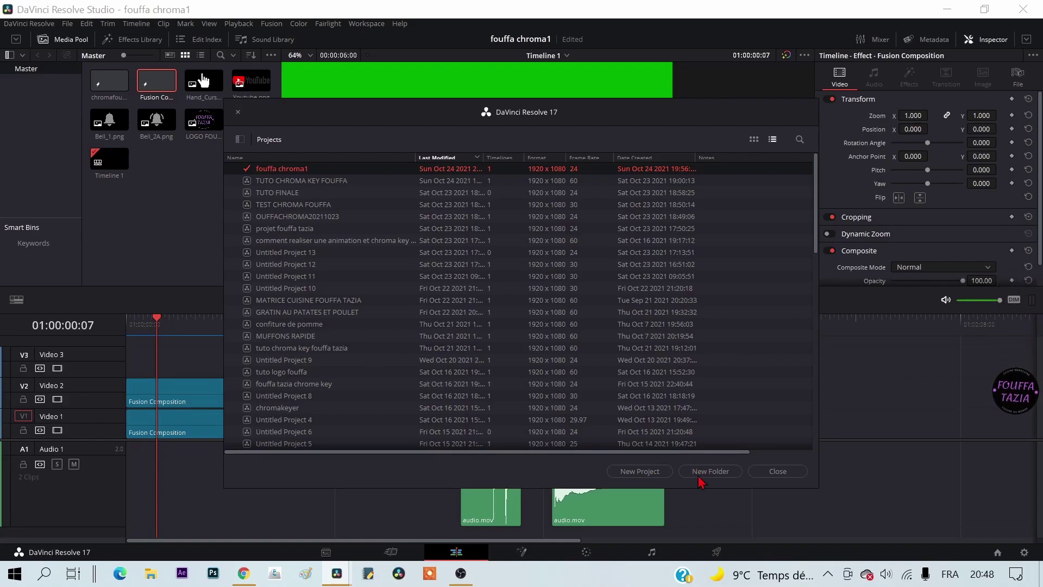
{"action": "left_click", "coordinate": [638, 474]}
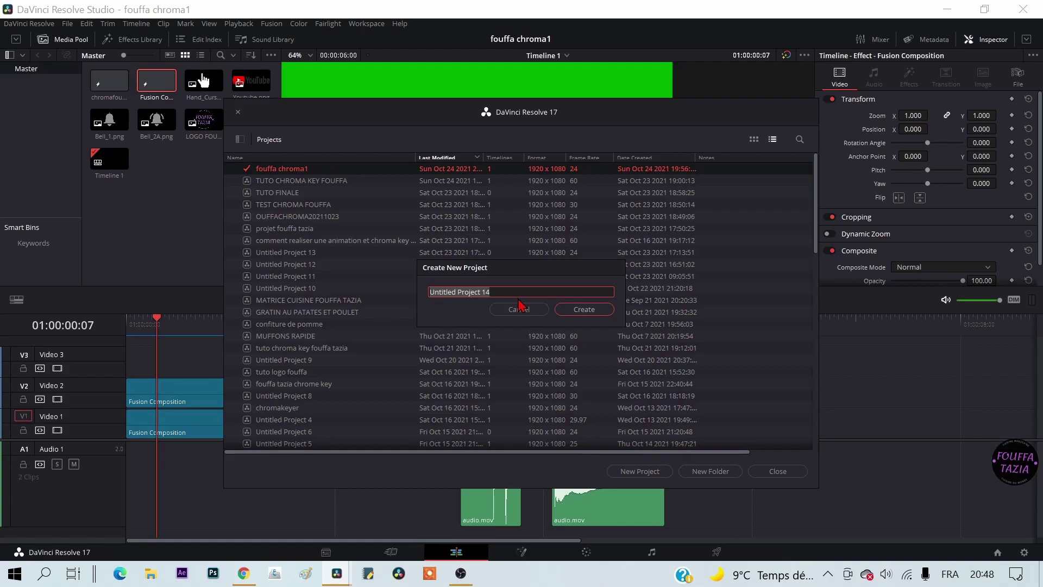
{"action": "type", "text": "CHROME"}
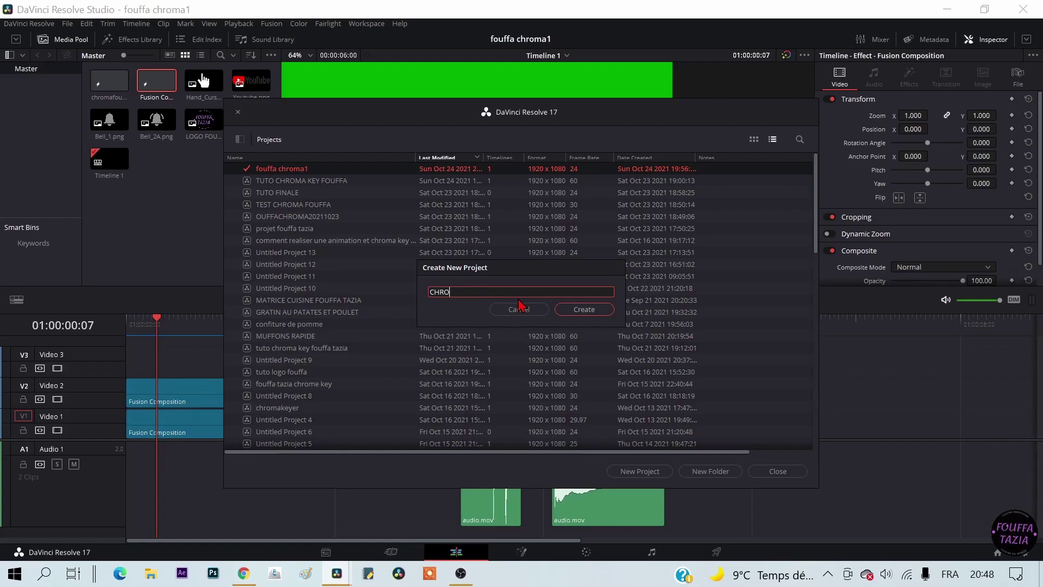
{"action": "left_click", "coordinate": [595, 313]}
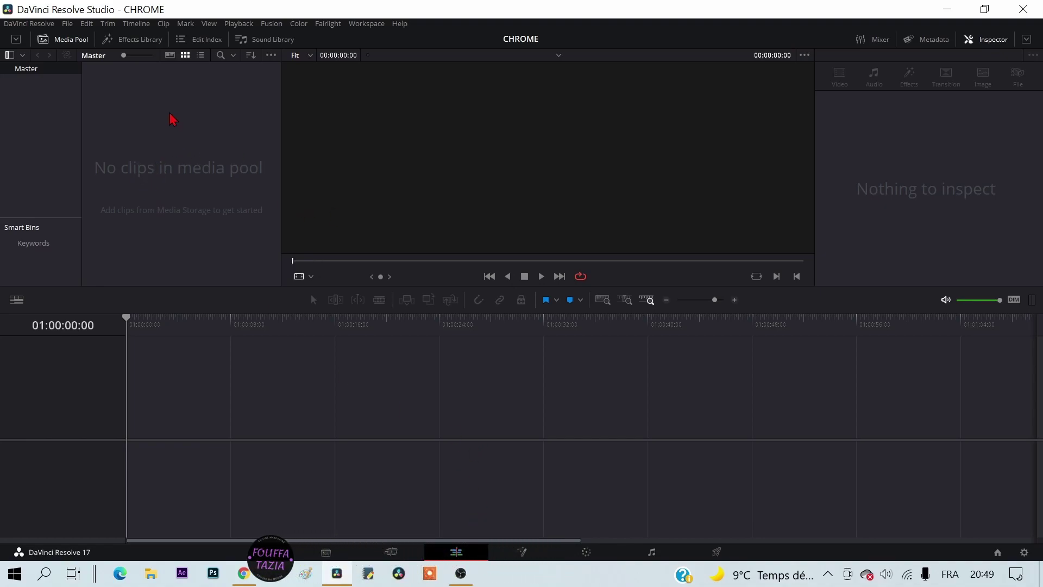
Step: Import CHROMEFOUFFA.mov into the CHROME project's media pool
{"action": "right_click", "coordinate": [106, 112]}
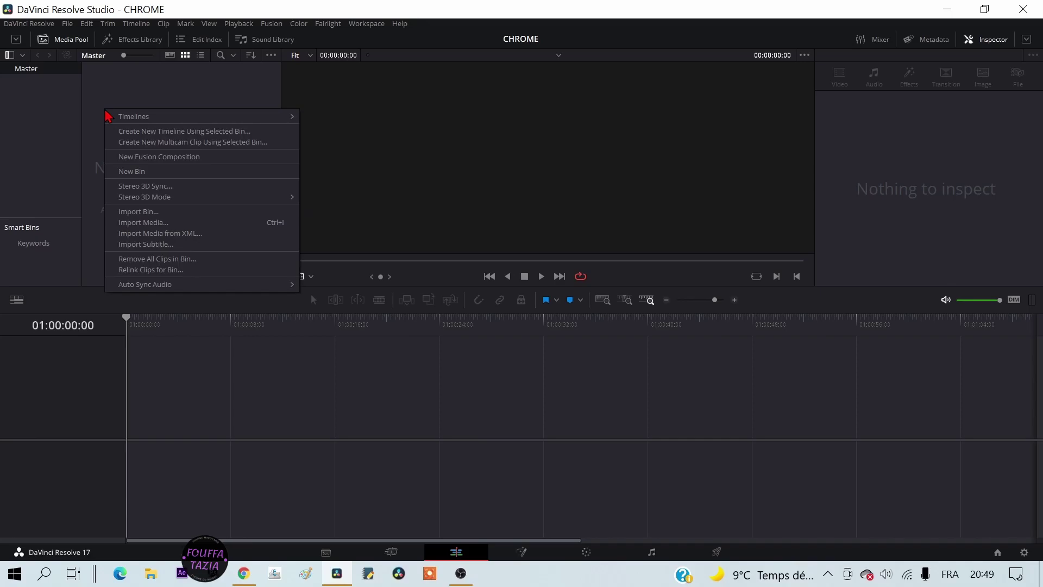
{"action": "left_click", "coordinate": [155, 222]}
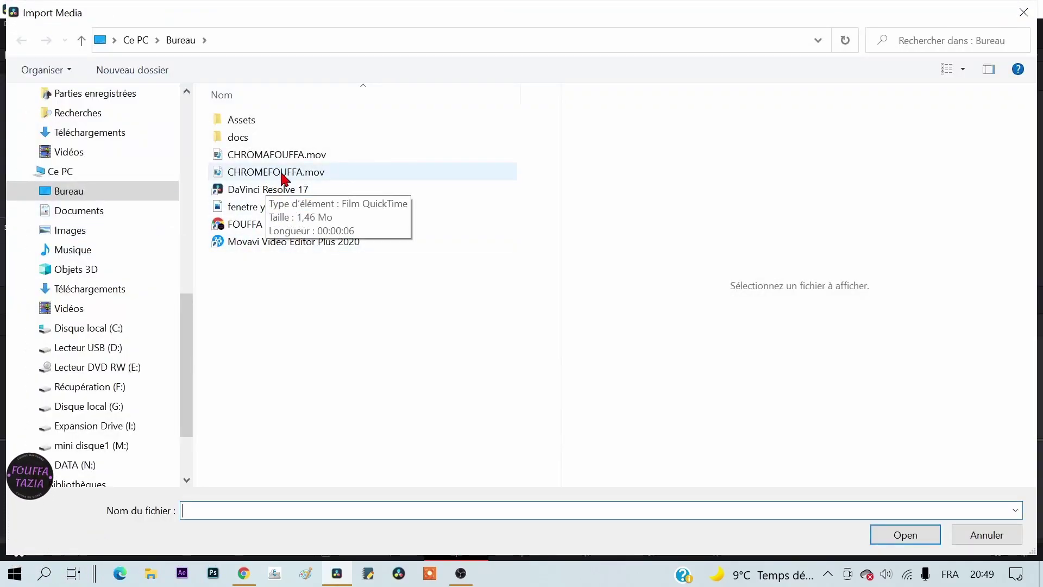
{"action": "double_click", "coordinate": [279, 173]}
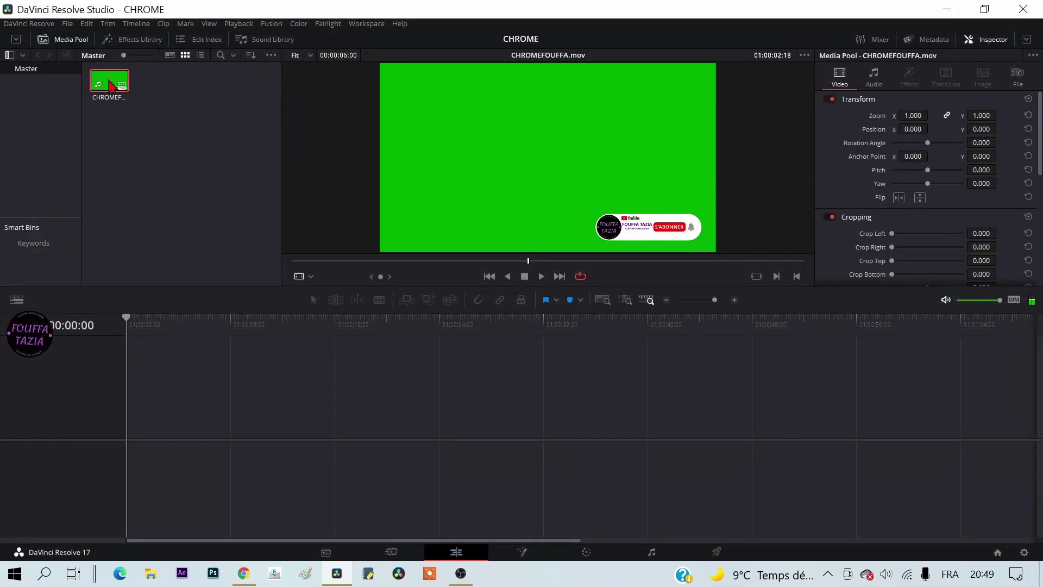
Step: Place the clip at the start of a new timeline and play it to check the banner
{"action": "left_click_drag", "start_coordinate": [109, 82], "coordinate": [254, 452]}
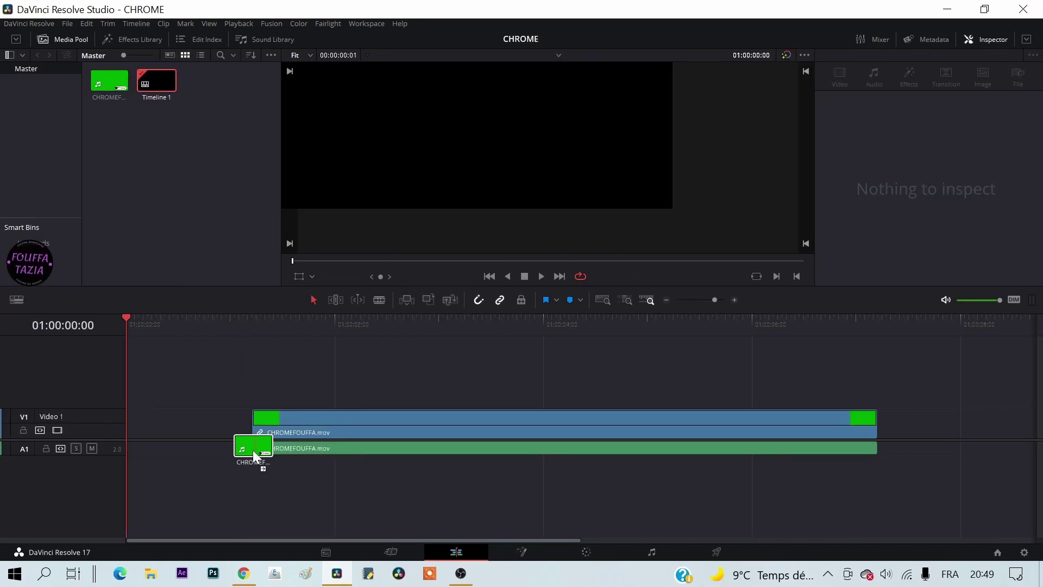
{"action": "left_click_drag", "start_coordinate": [307, 423], "coordinate": [183, 423]}
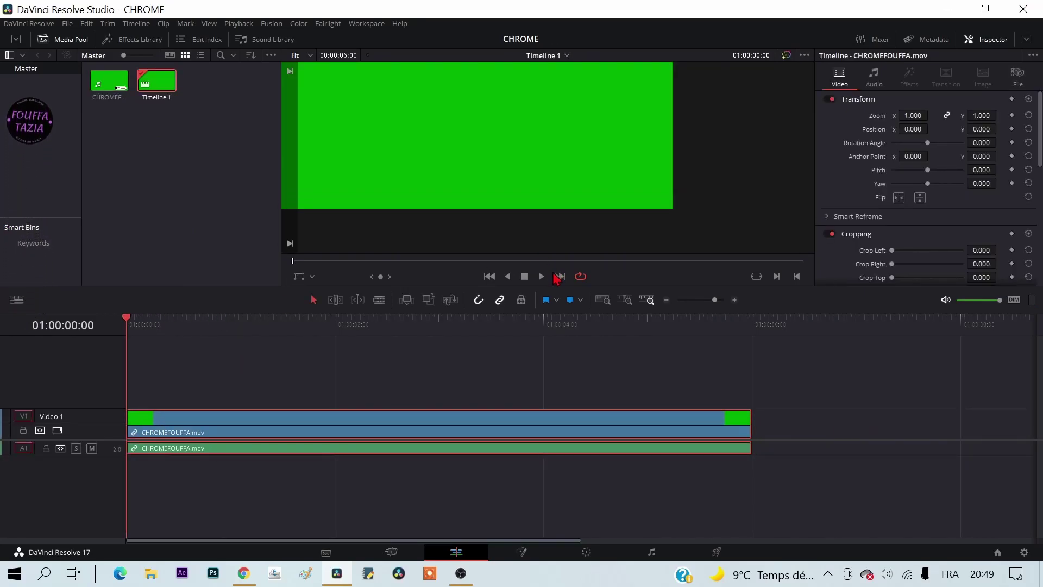
{"action": "left_click", "coordinate": [541, 277]}
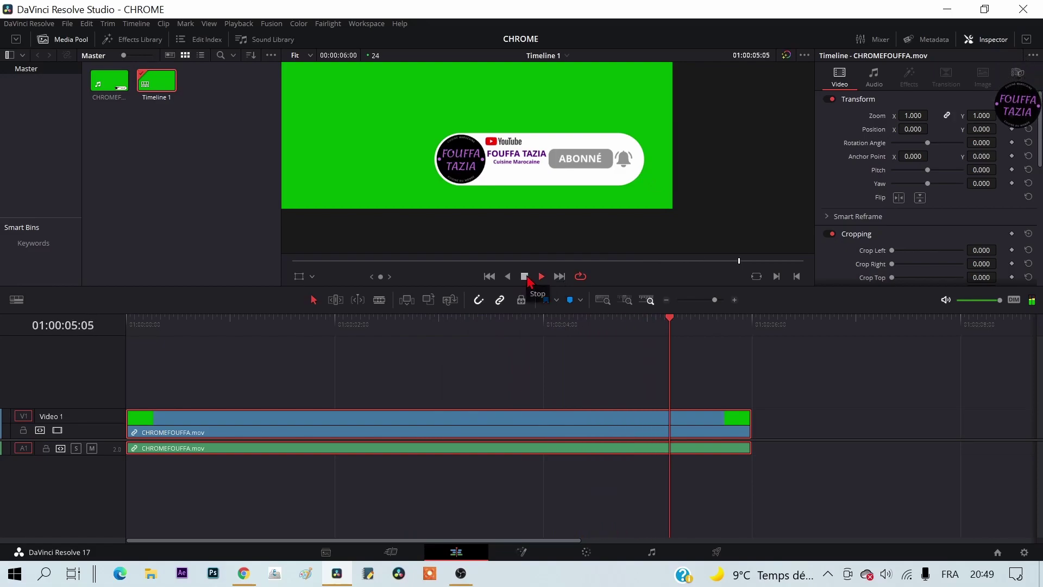
{"action": "left_click", "coordinate": [542, 277]}
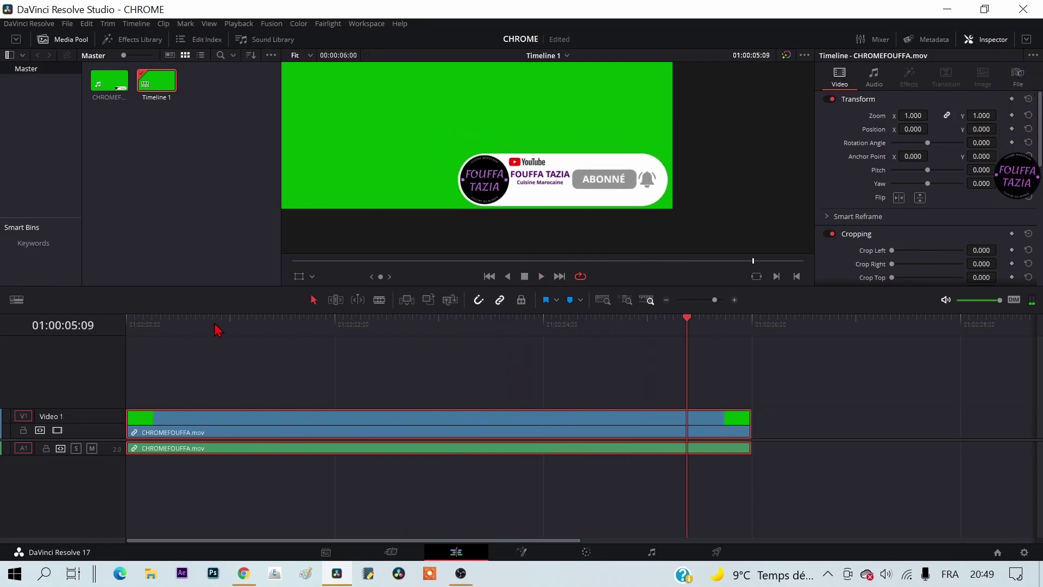
{"action": "left_click_drag", "start_coordinate": [217, 330], "coordinate": [313, 340]}
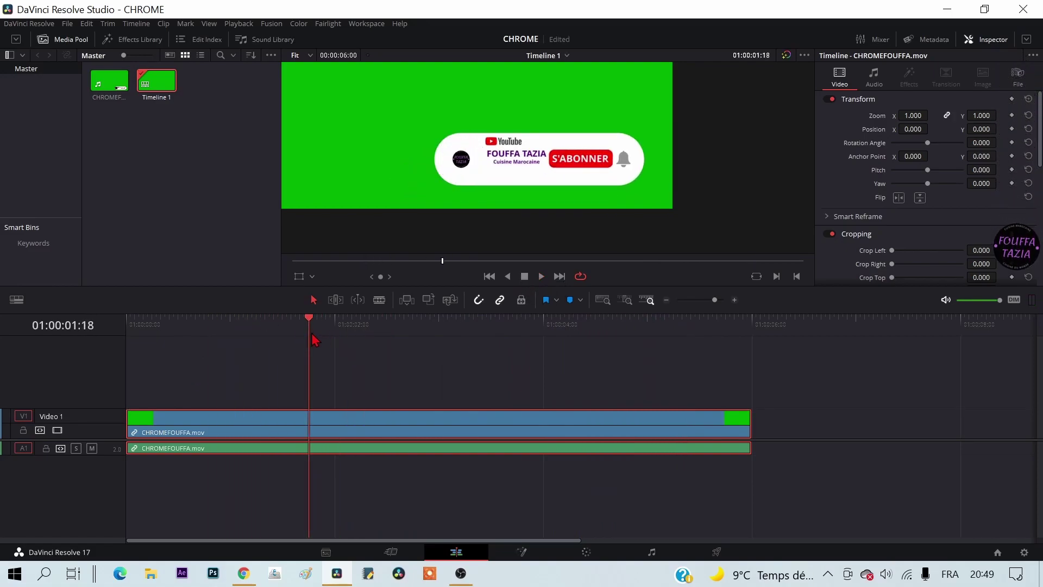
Step: In Fusion, insert a DeltaKeyer1 node between MediaIn1 and MediaOut1 and open its background colour
{"action": "left_click", "coordinate": [530, 558]}
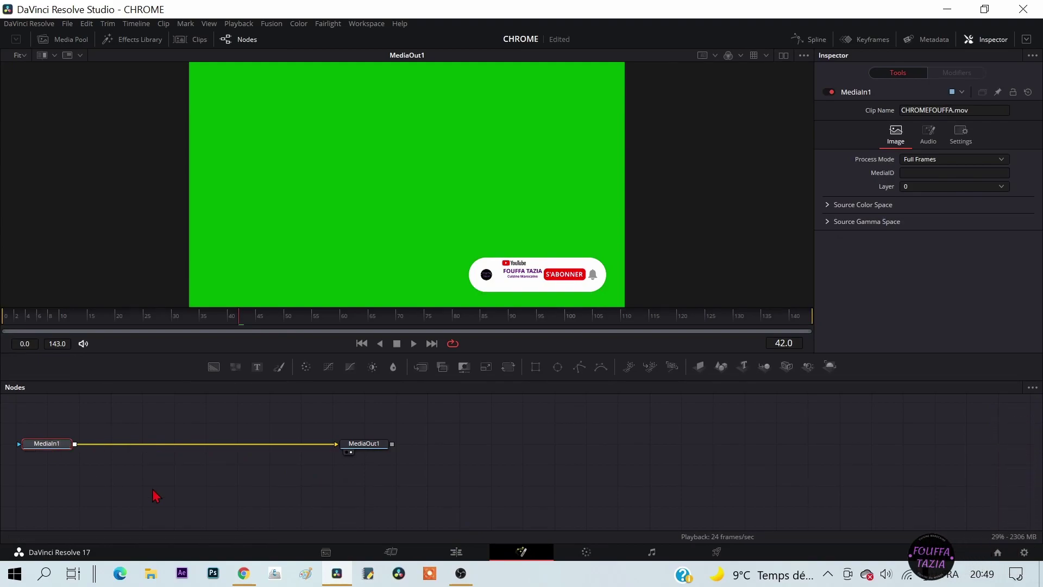
{"action": "key", "text": "shift+space"}
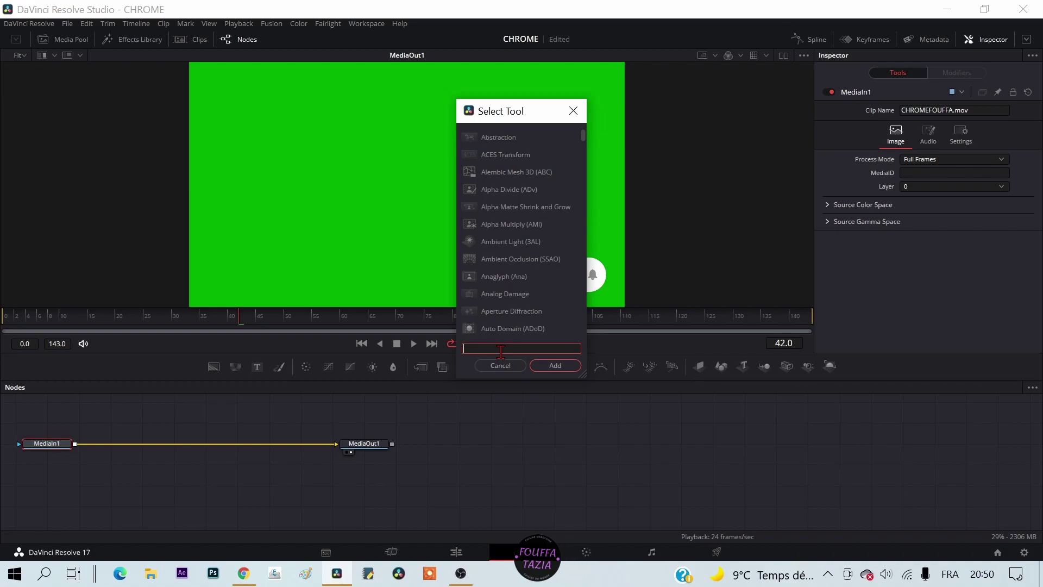
{"action": "type", "text": "DELT"}
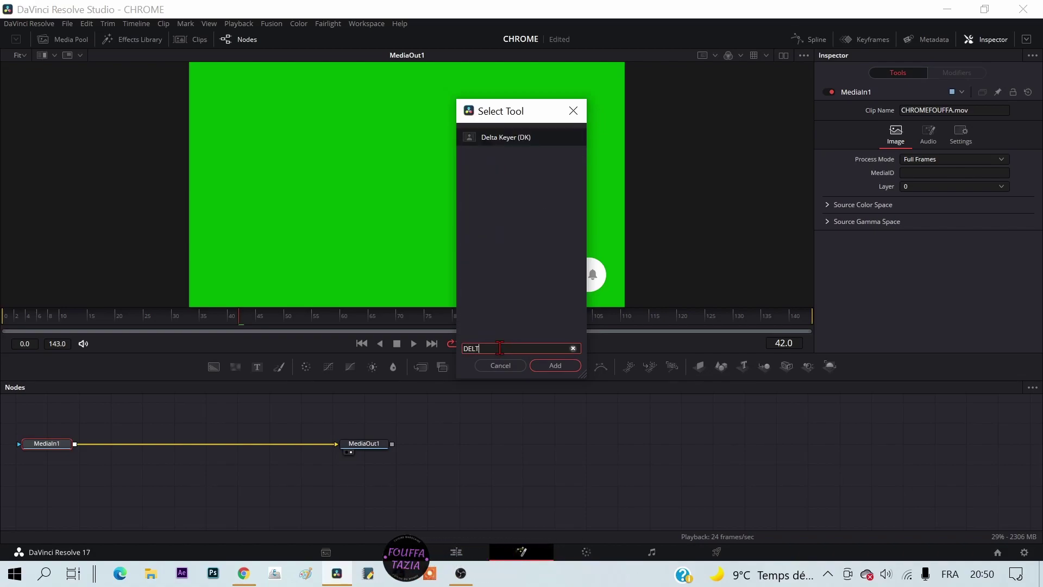
{"action": "left_click", "coordinate": [513, 137]}
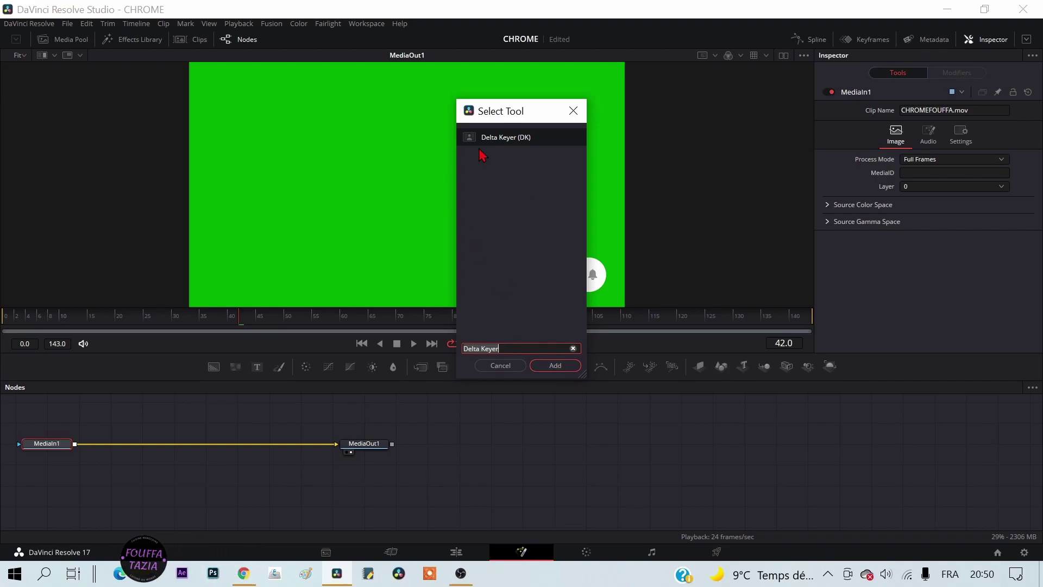
{"action": "left_click", "coordinate": [552, 363]}
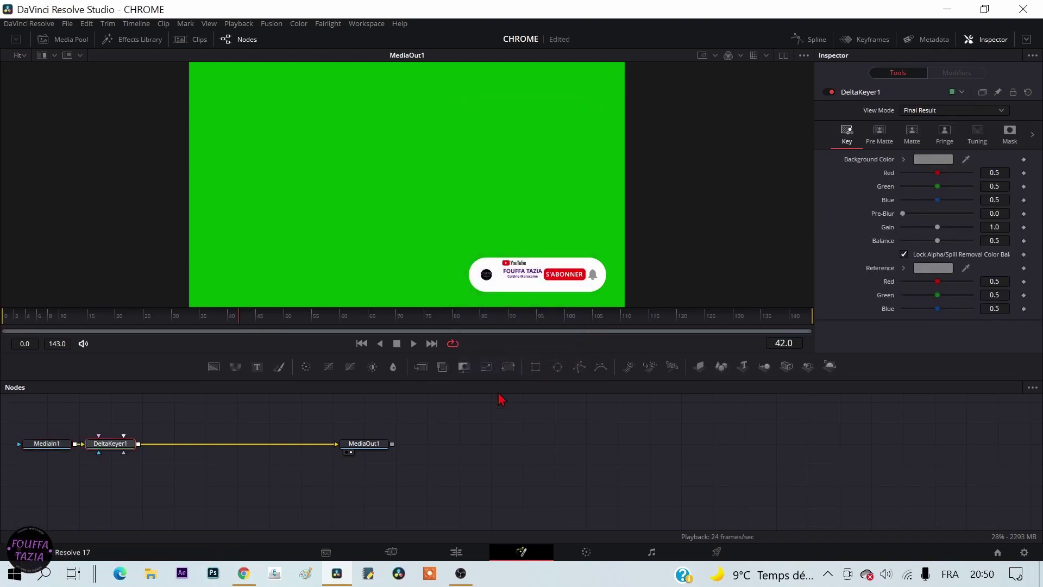
{"action": "left_click_drag", "start_coordinate": [105, 453], "coordinate": [136, 453]}
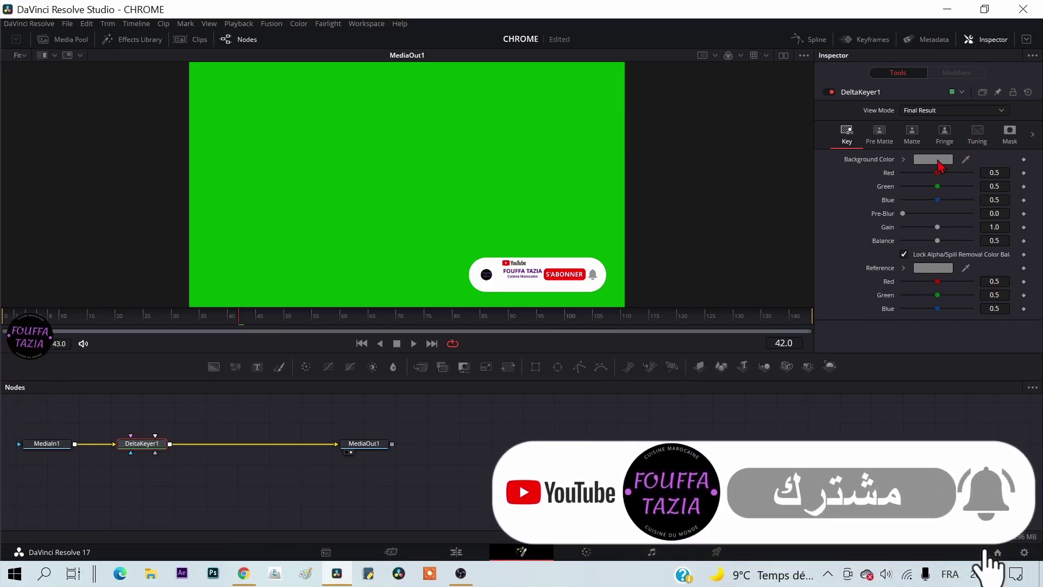
{"action": "left_click", "coordinate": [938, 162]}
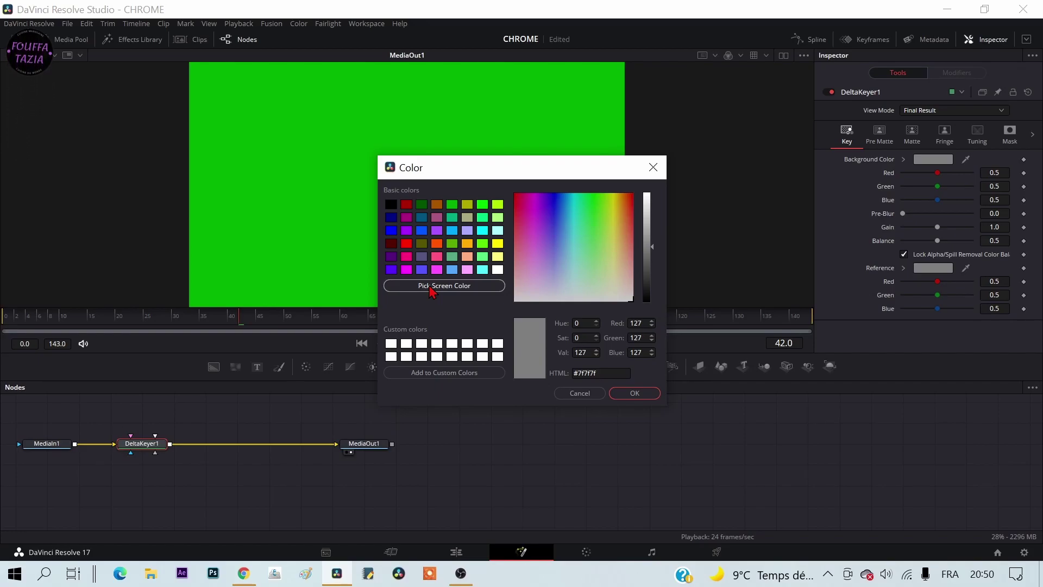
Step: Sample the green screen (#00aa01) as DeltaKeyer1's background colour, check the key, then return to Edit
{"action": "left_click", "coordinate": [430, 288]}
{"action": "left_click", "coordinate": [245, 111]}
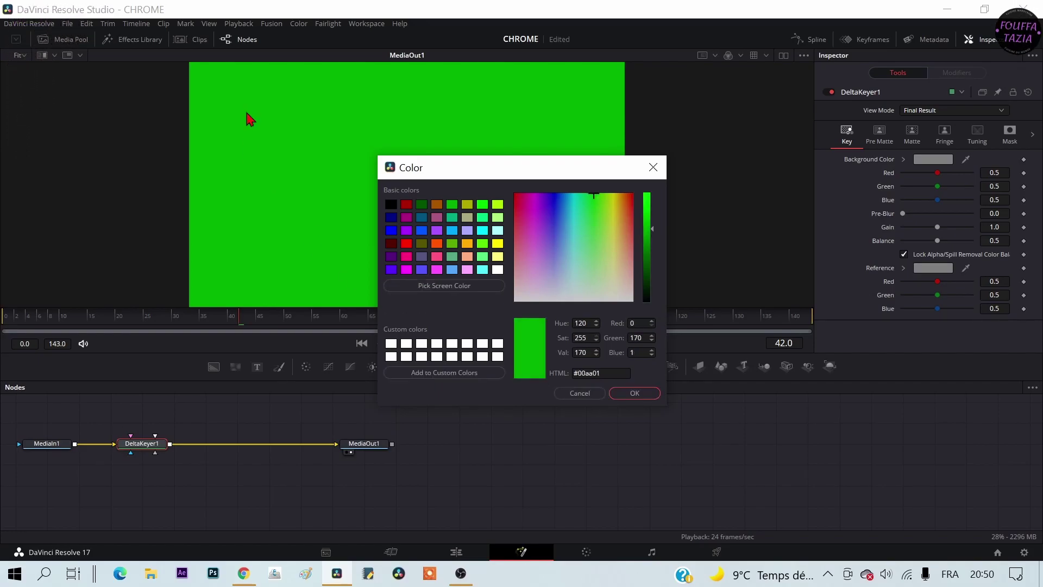
{"action": "left_click", "coordinate": [636, 396]}
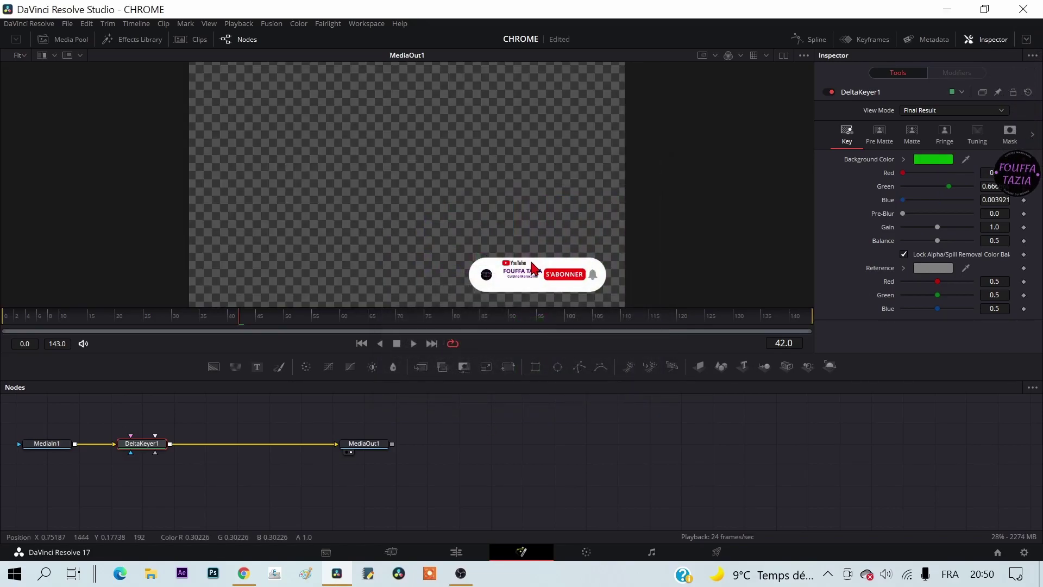
{"action": "scroll", "coordinate": [568, 279], "scroll_direction": "up", "scroll_amount": 2}
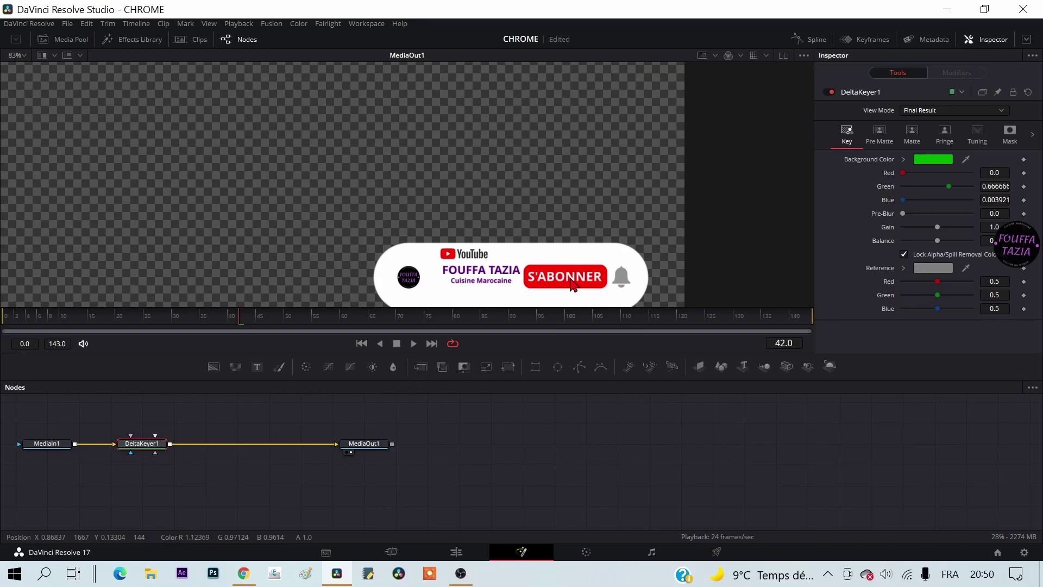
{"action": "left_click_drag", "start_coordinate": [501, 255], "coordinate": [411, 189]}
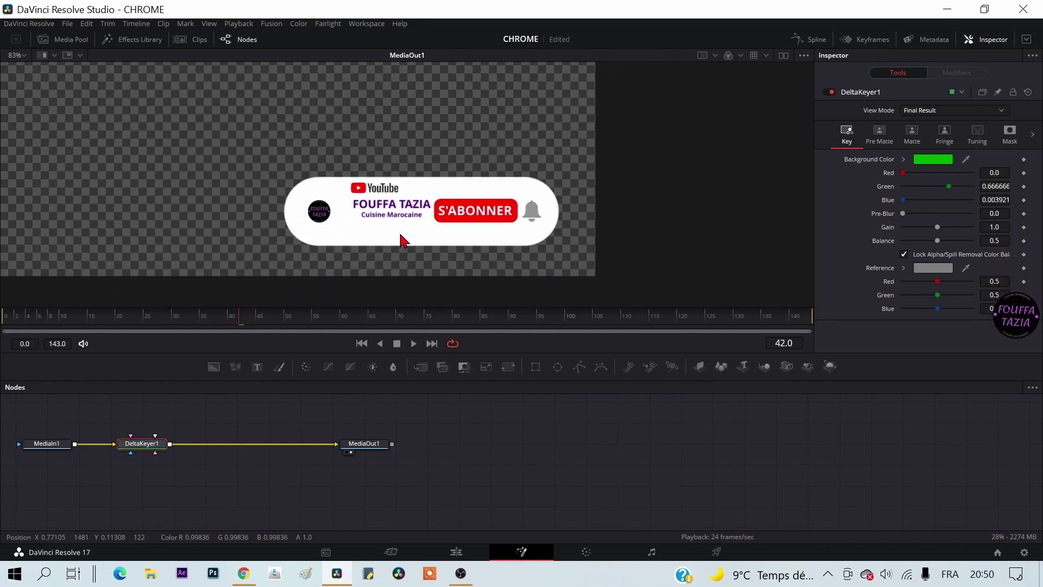
{"action": "left_click_drag", "start_coordinate": [366, 322], "coordinate": [454, 323]}
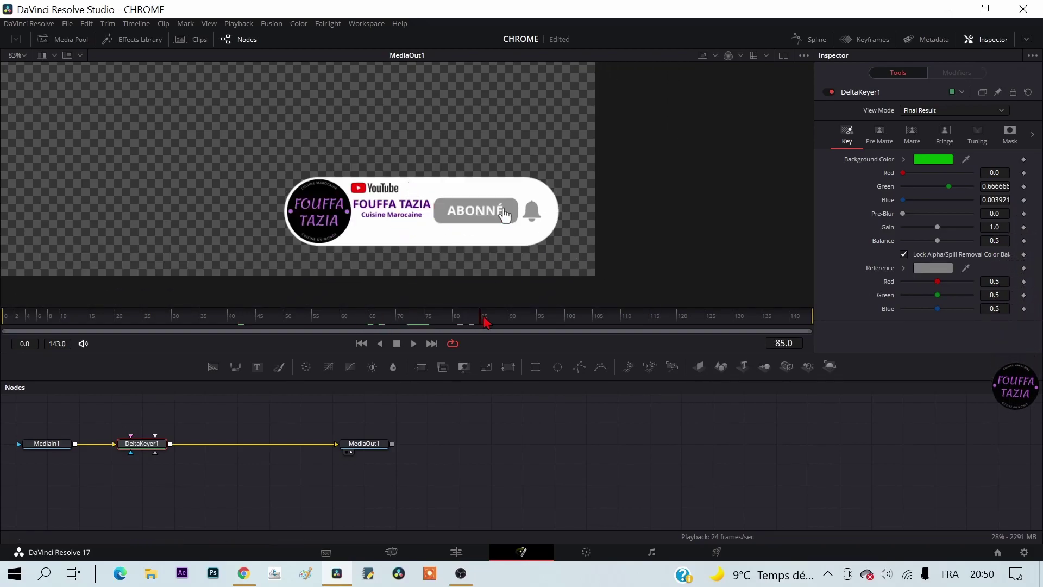
{"action": "left_click", "coordinate": [456, 553]}
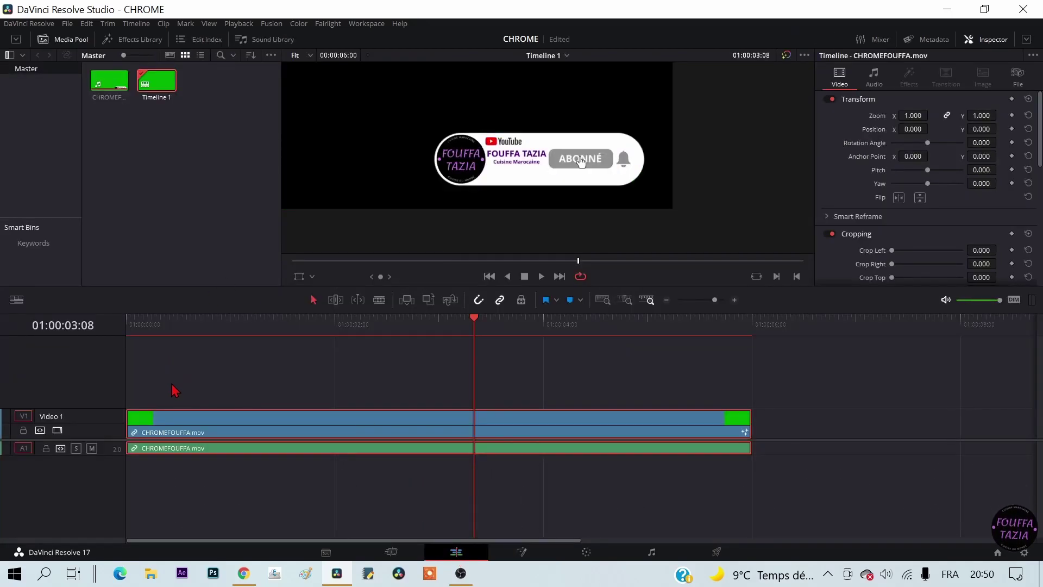
Step: Move the banner clip up to Video 2 and import Sans titre.jpg into the Media Pool
{"action": "left_click_drag", "start_coordinate": [185, 422], "coordinate": [191, 401]}
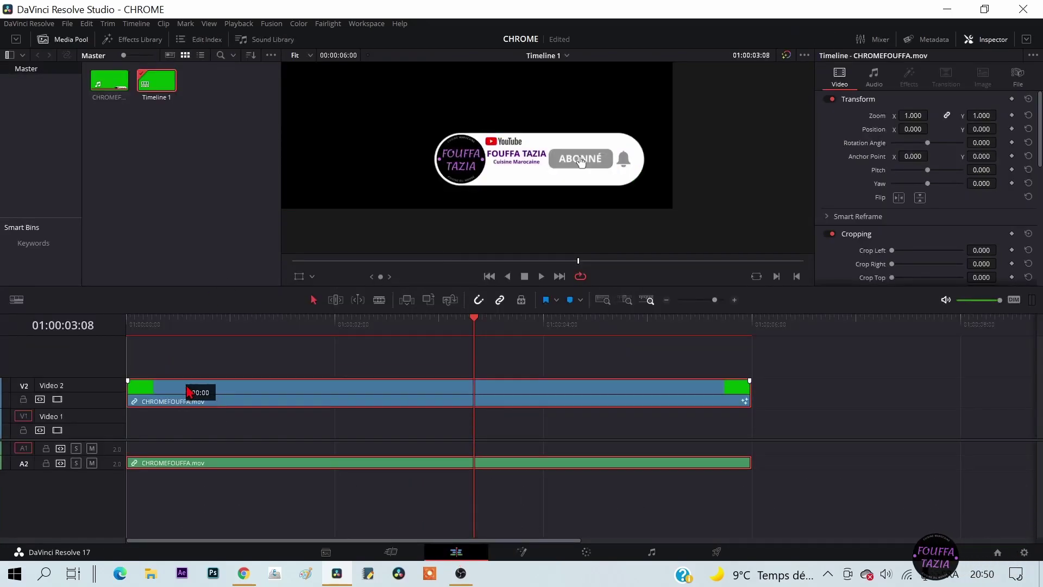
{"action": "left_click", "coordinate": [150, 430]}
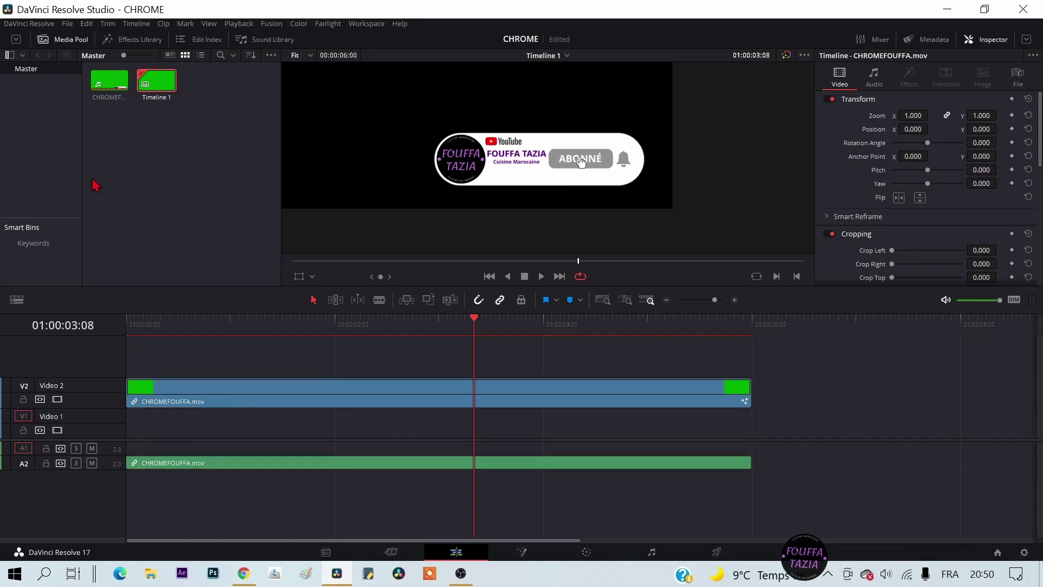
{"action": "right_click", "coordinate": [164, 156]}
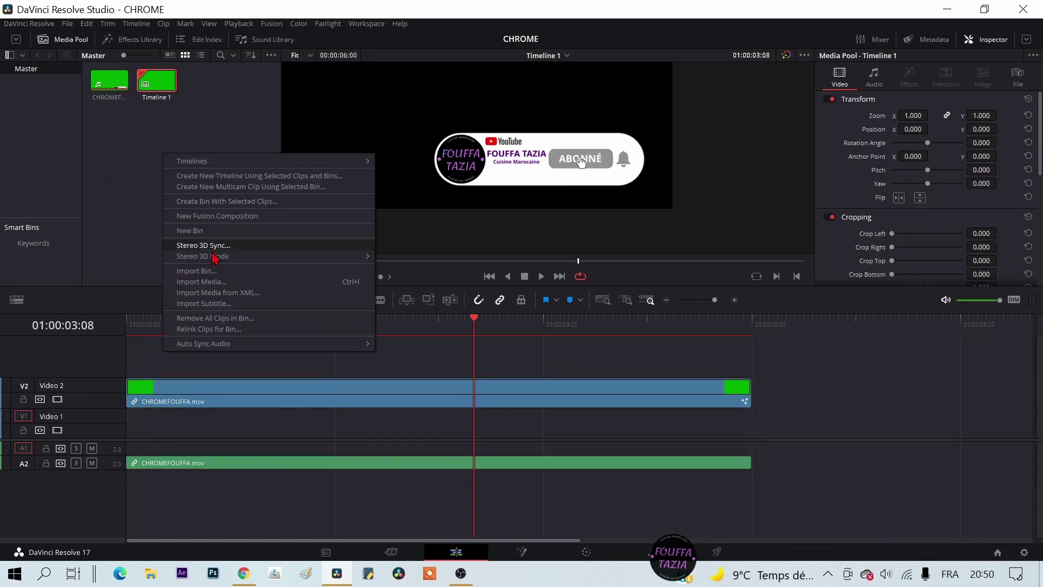
{"action": "left_click", "coordinate": [214, 283]}
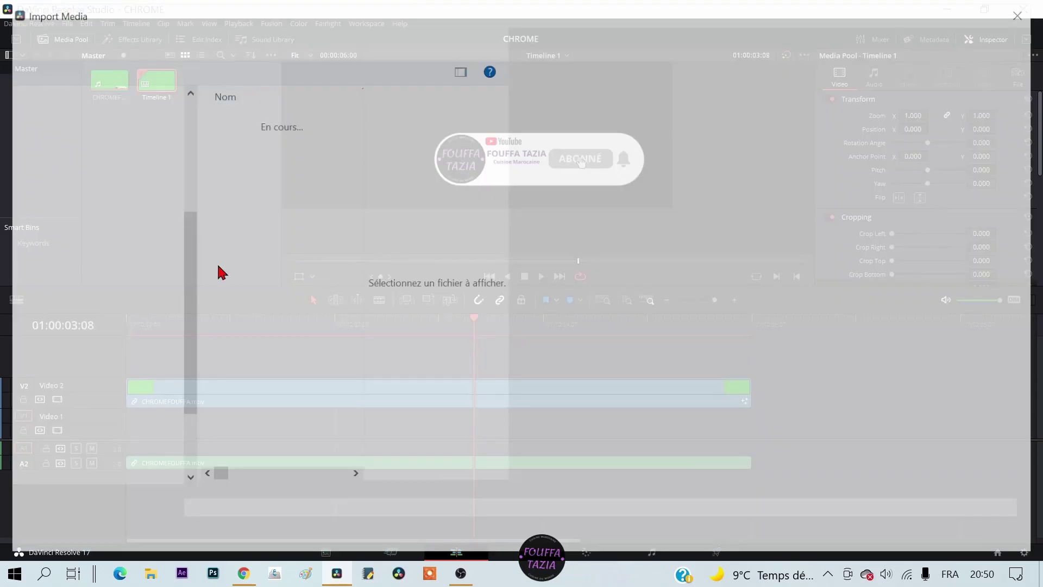
{"action": "scroll", "coordinate": [408, 384], "scroll_direction": "down", "scroll_amount": 3}
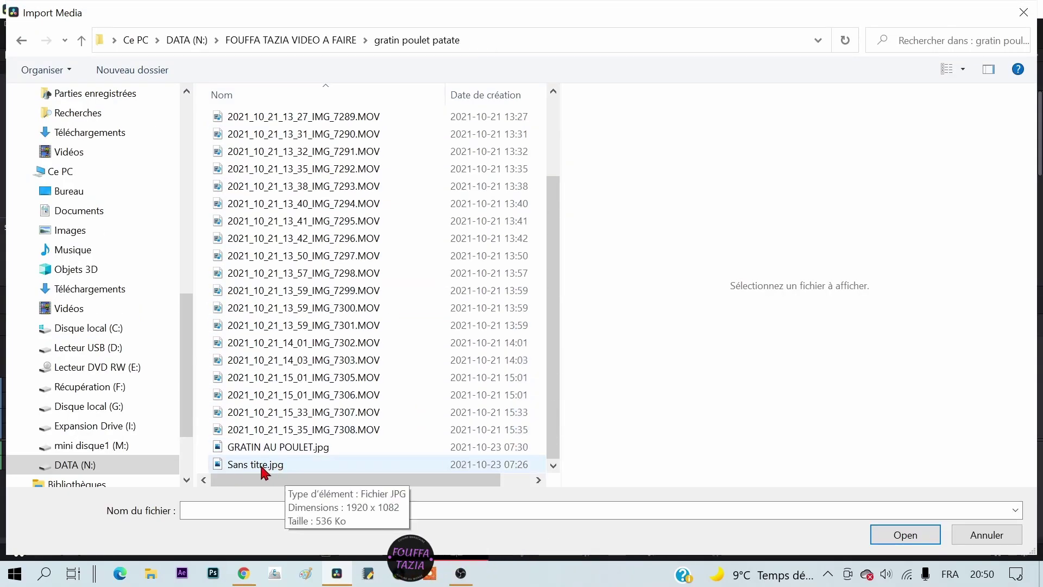
{"action": "double_click", "coordinate": [278, 465]}
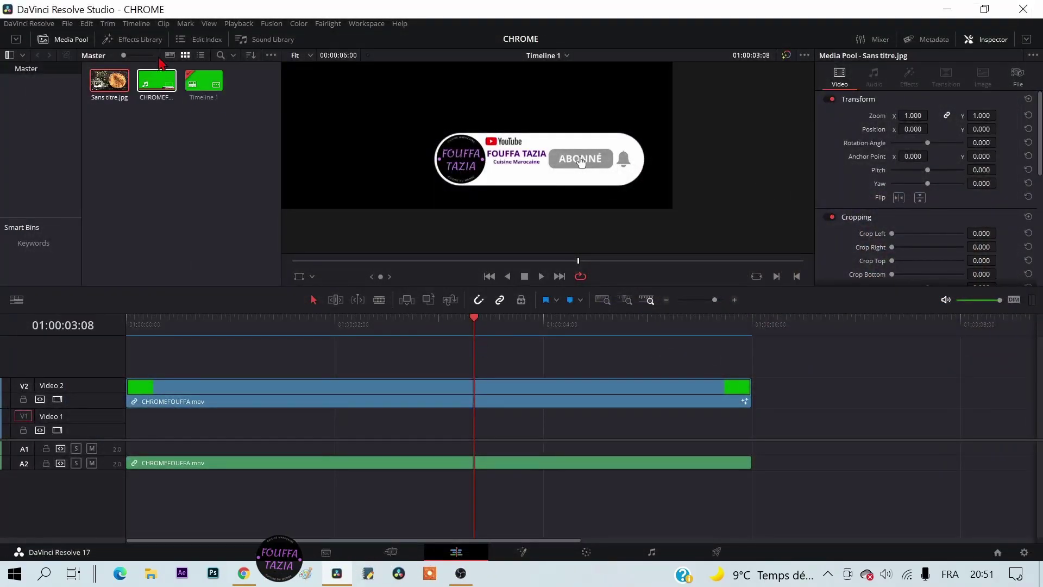
Step: Lay Sans titre.jpg on Video 1, extend it to the banner's end, and fit the viewer
{"action": "mouse_move", "coordinate": [109, 80]}
{"action": "left_mouse_down"}
{"action": "mouse_move", "coordinate": [185, 314]}
{"action": "mouse_move", "coordinate": [146, 425]}
{"action": "mouse_move", "coordinate": [176, 433]}
{"action": "left_mouse_up"}
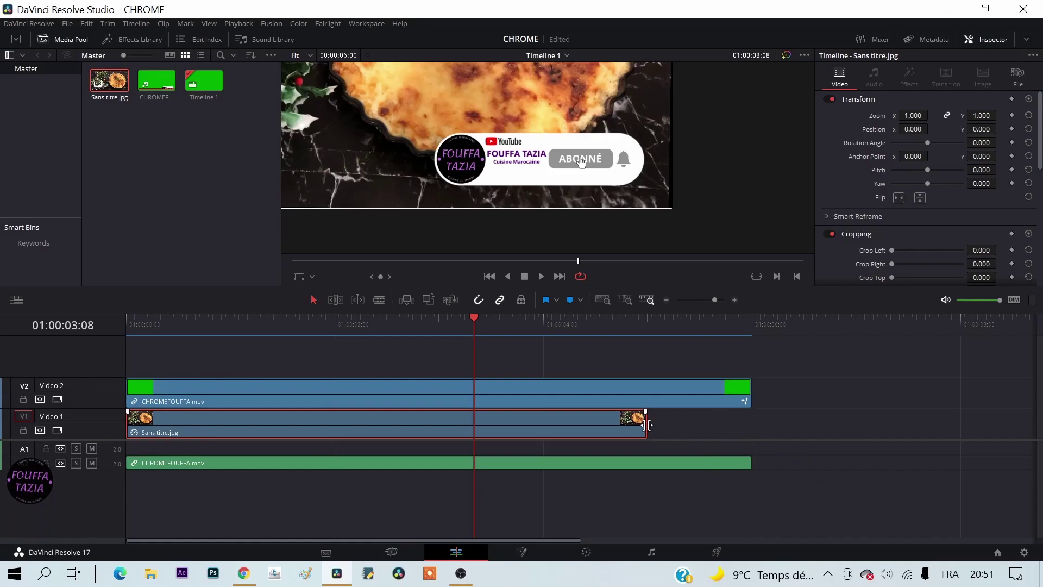
{"action": "left_click_drag", "start_coordinate": [640, 421], "coordinate": [750, 421]}
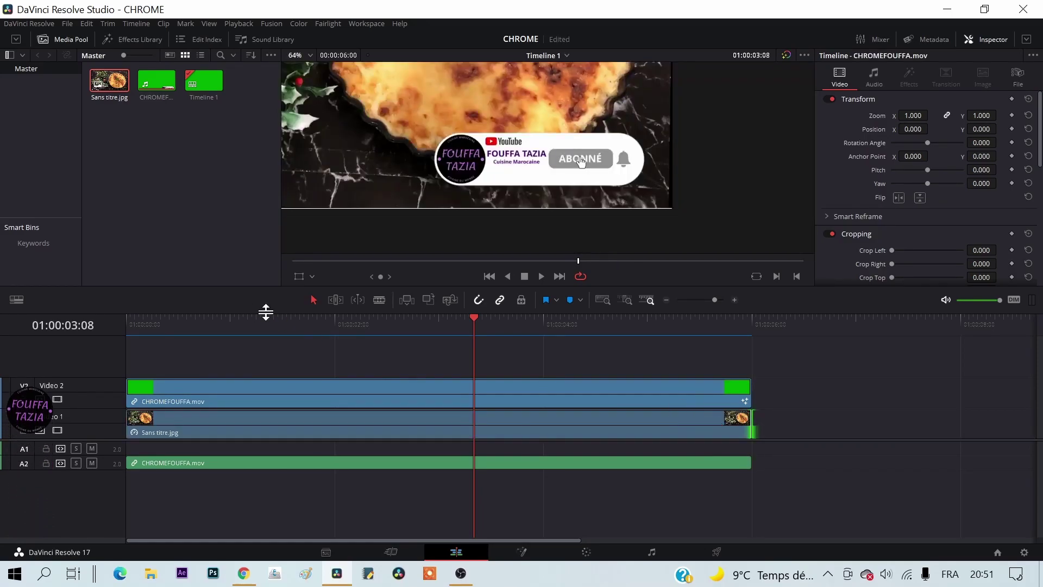
{"action": "left_click", "coordinate": [187, 321]}
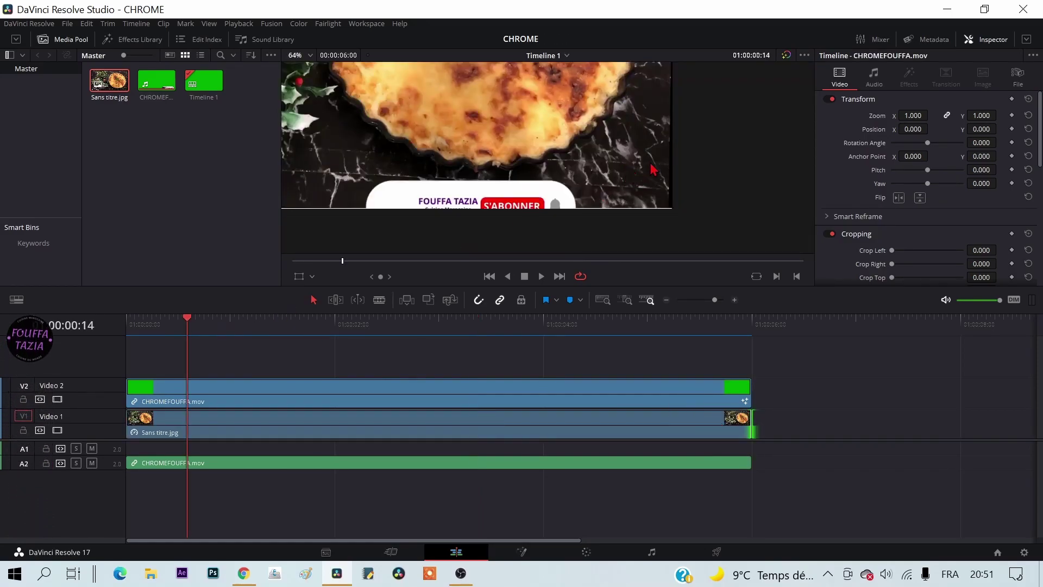
{"action": "left_click", "coordinate": [310, 56]}
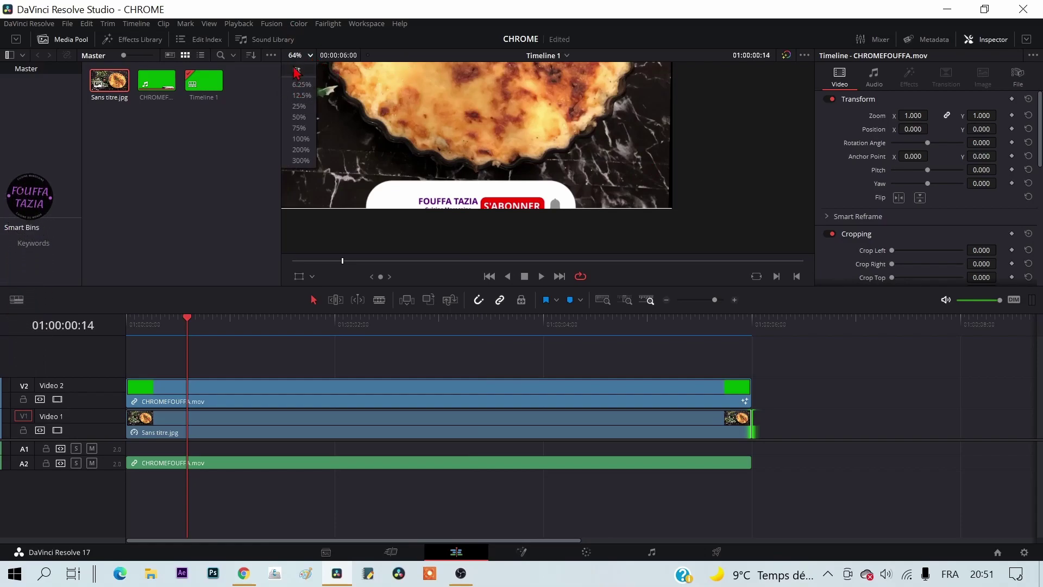
{"action": "left_click", "coordinate": [297, 69]}
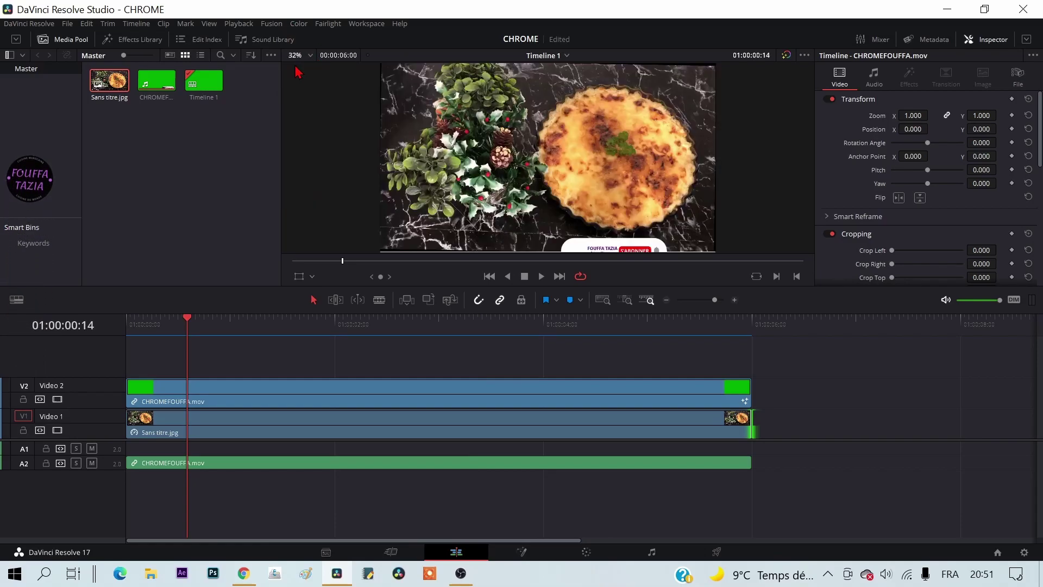
{"action": "left_click", "coordinate": [63, 40]}
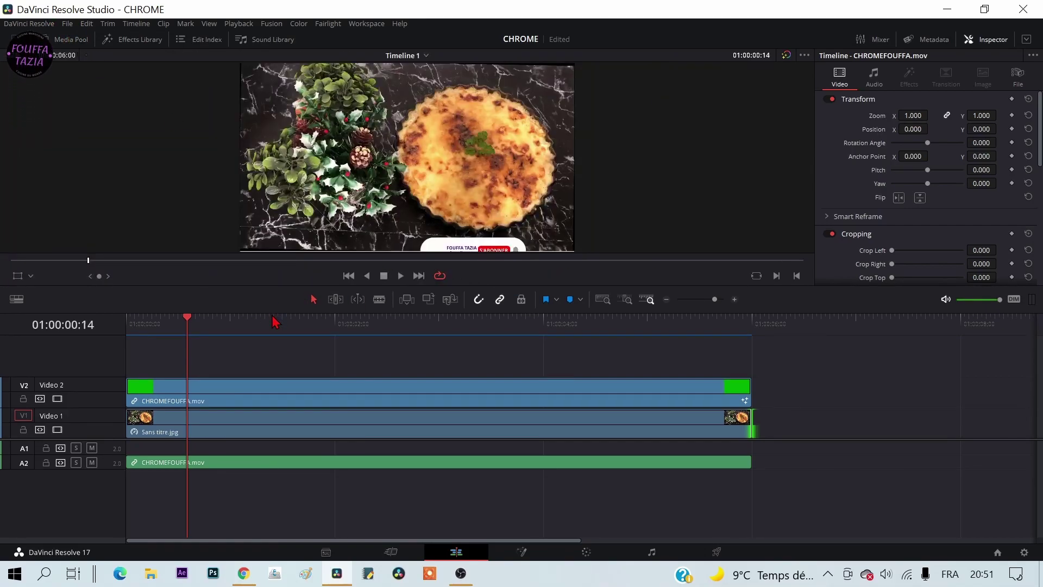
Step: Enlarge the viewer, play the banner-over-gratin composite, then minimize Resolve to the desktop
{"action": "left_click_drag", "start_coordinate": [275, 315], "coordinate": [303, 452]}
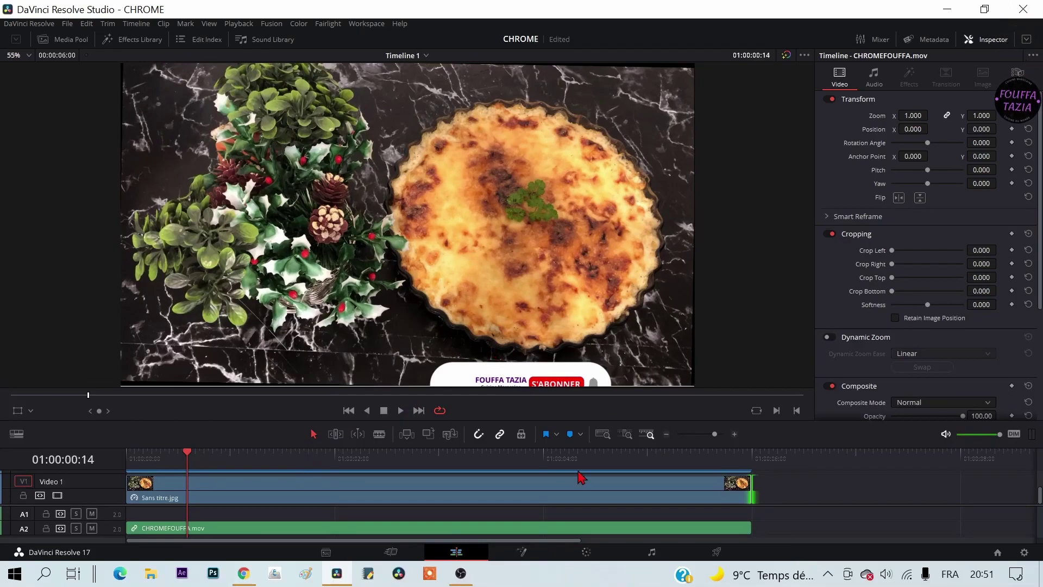
{"action": "left_click", "coordinate": [403, 413]}
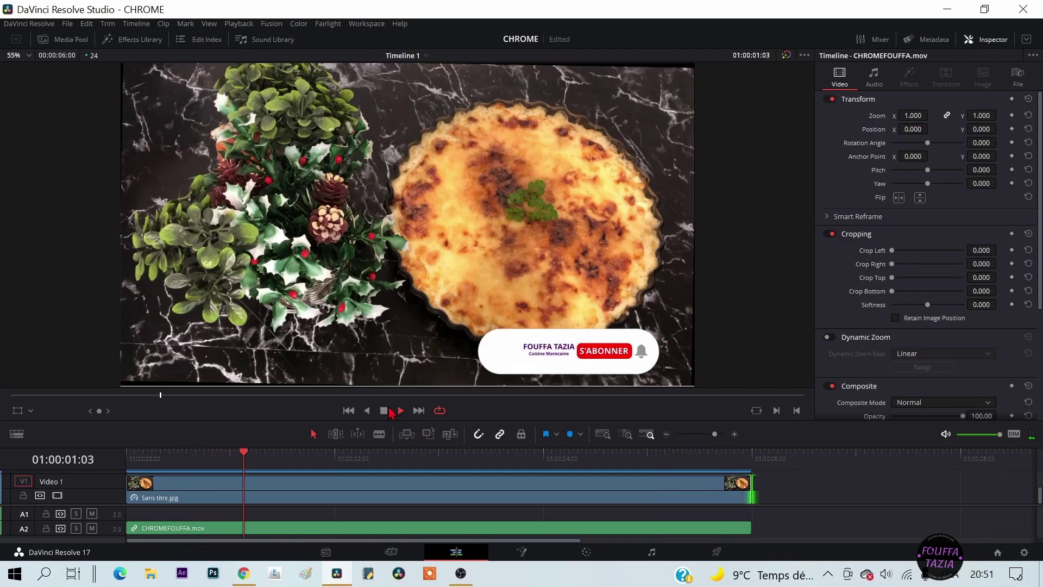
{"action": "key", "text": "space"}
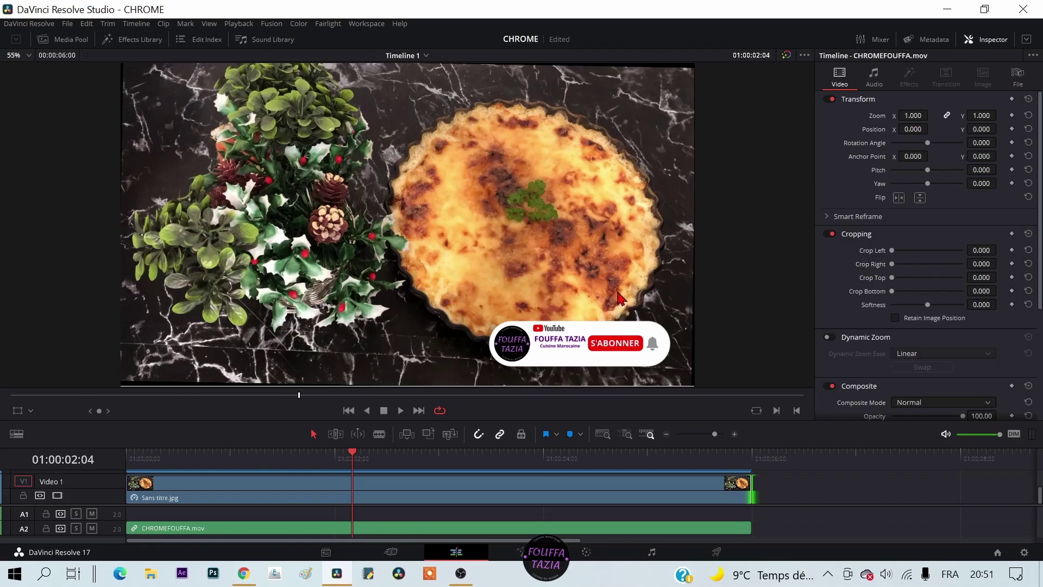
{"action": "scroll", "coordinate": [616, 287], "scroll_direction": "down", "scroll_amount": 1}
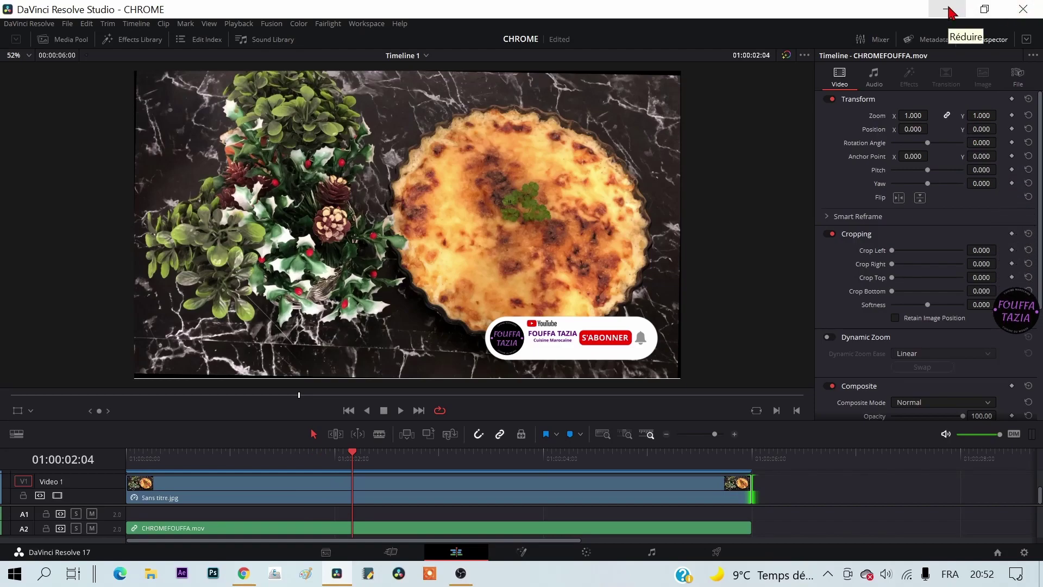
{"action": "left_click", "coordinate": [950, 11]}
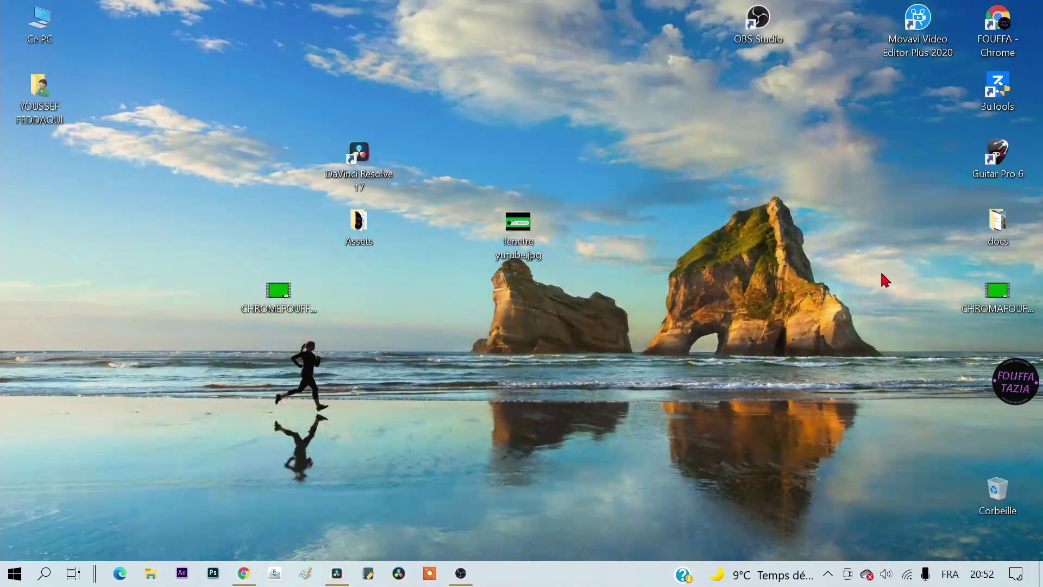